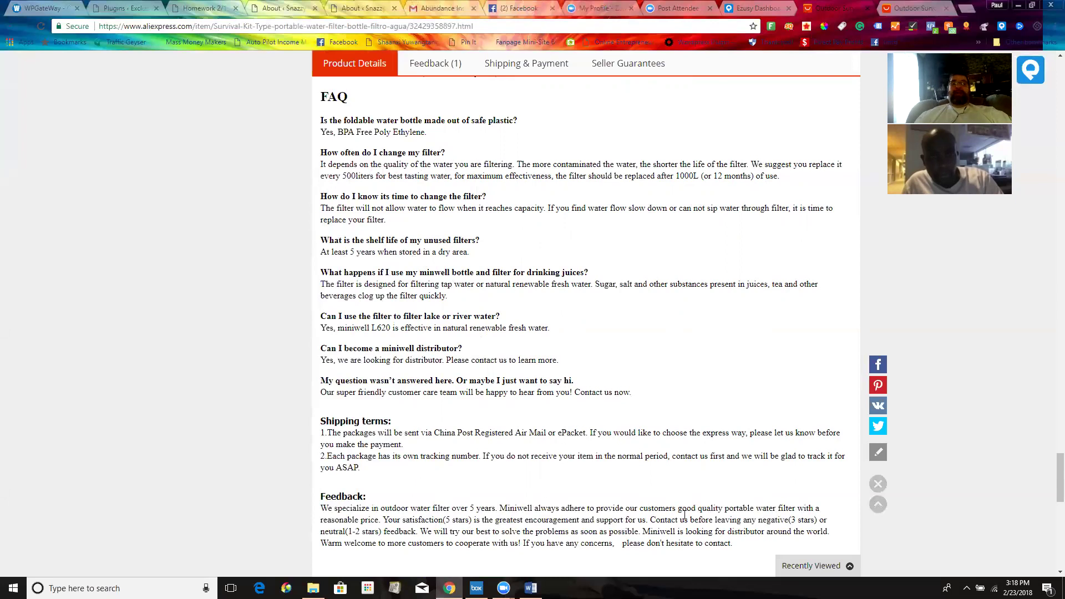
Review the supplier's AliExpress listing for the water filter bottle, and the description and pictures of its imported entry in Ezusy
left_click_drag(1050, 478, 1050, 196)
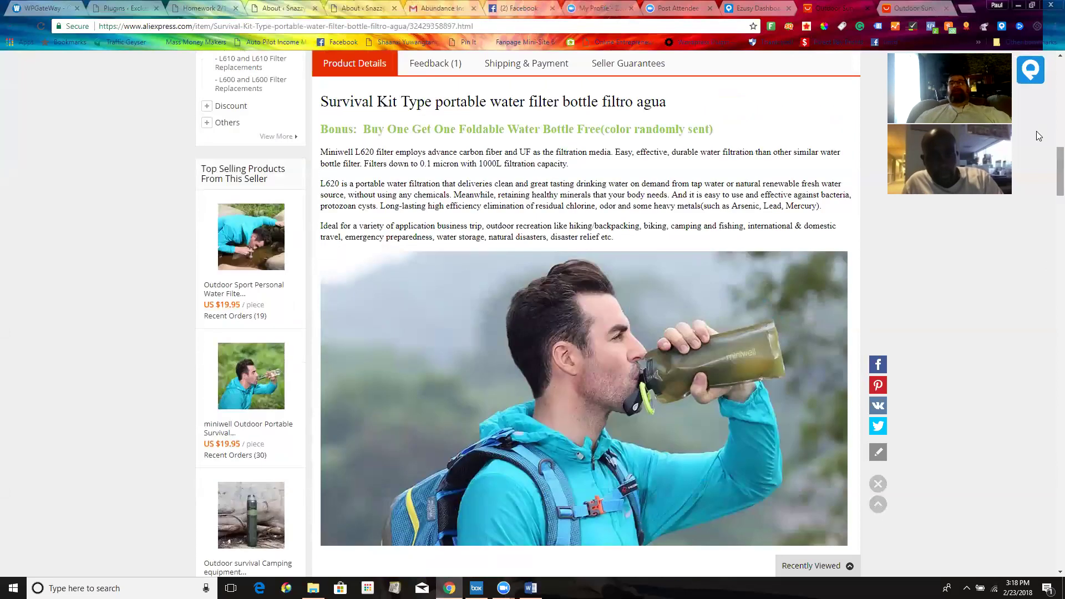
left_click(760, 8)
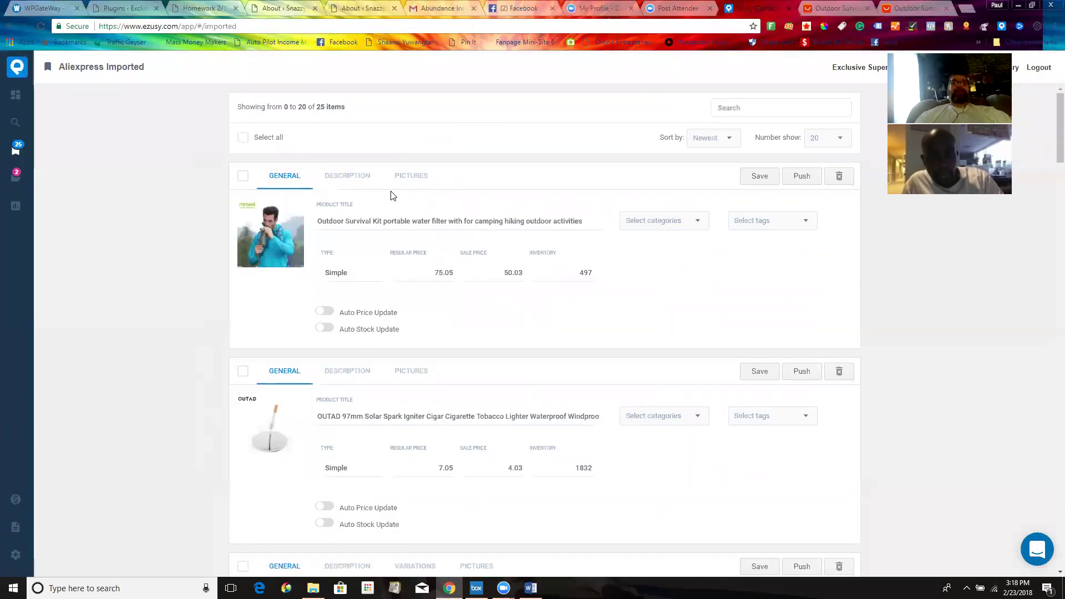
left_click(351, 181)
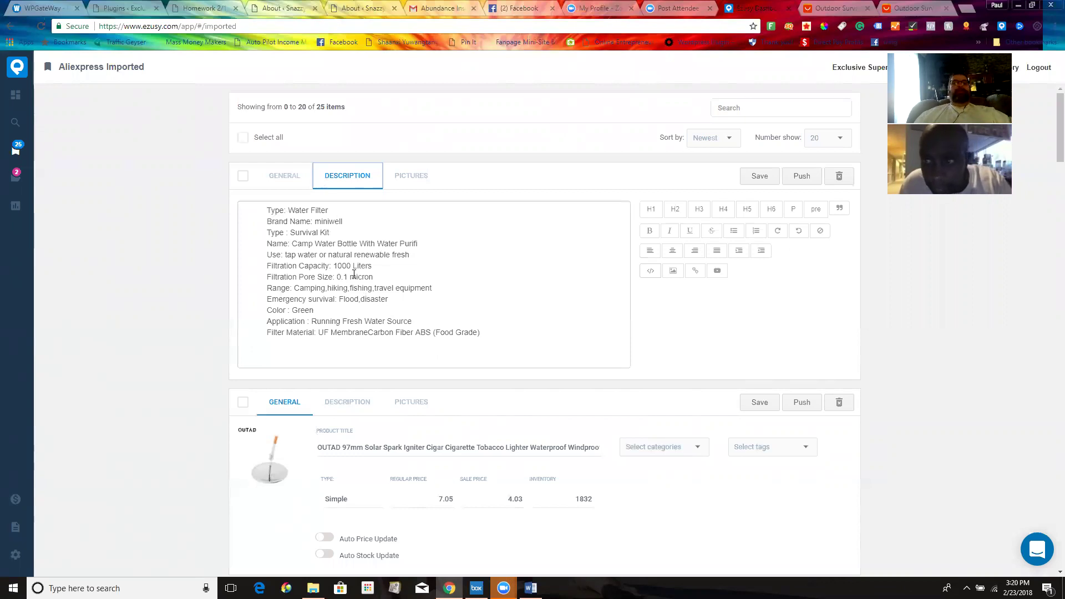
left_click(406, 184)
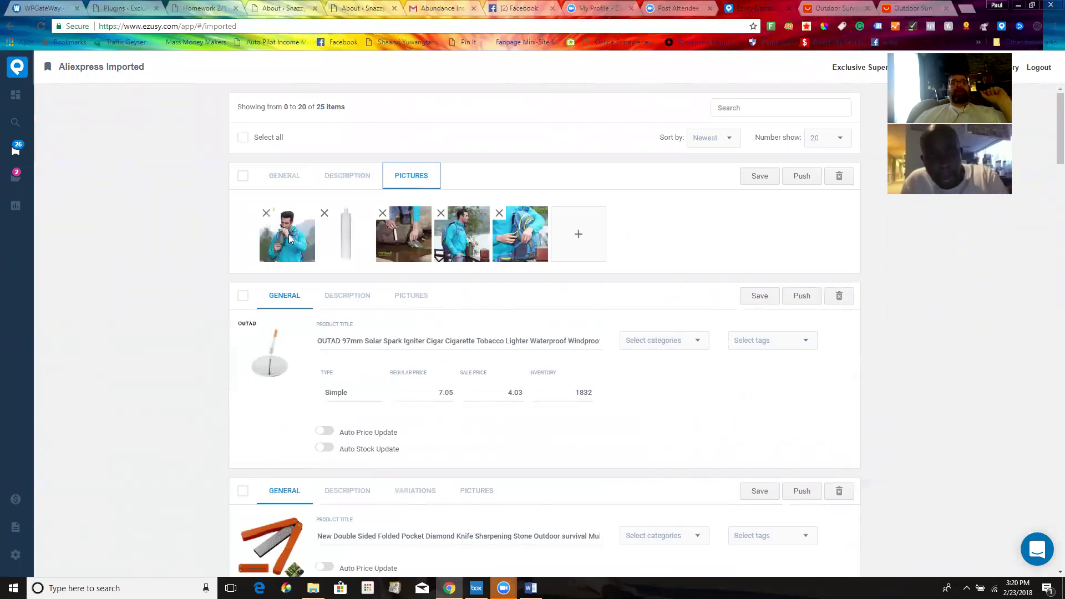
left_click(412, 239)
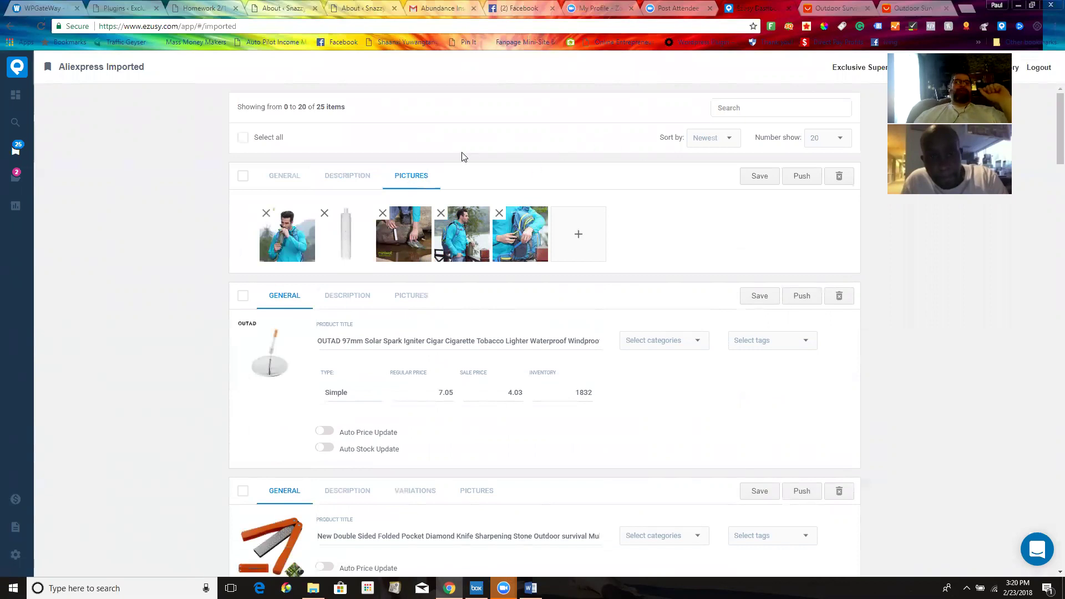
Replace the outdoor survival kit's product title with "Portable Water Filtration Bottle"
left_click(297, 176)
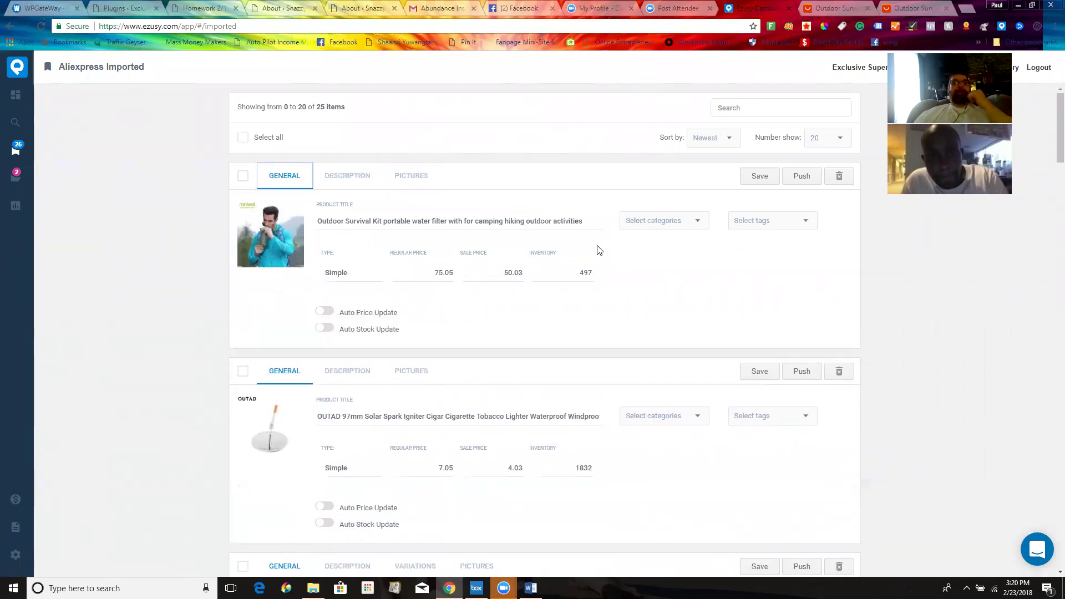
left_click(544, 229)
triple_click(543, 228)
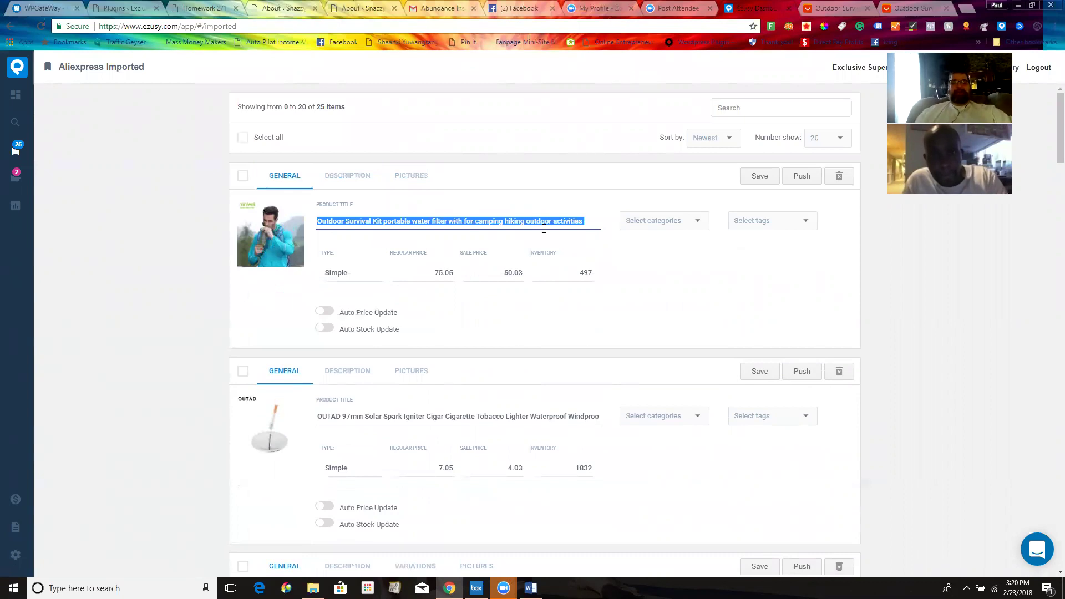
type("Surviva")
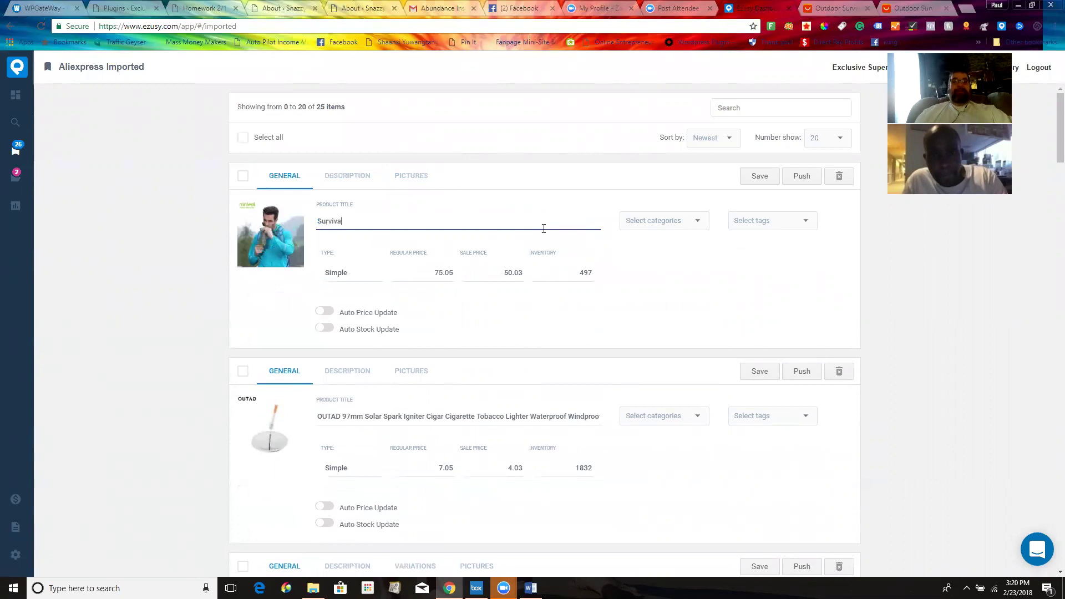
key("BackSpace")
key("BackSpace")
key("BackSpace")
key("BackSpace")
key("BackSpace")
type("Polrtable")
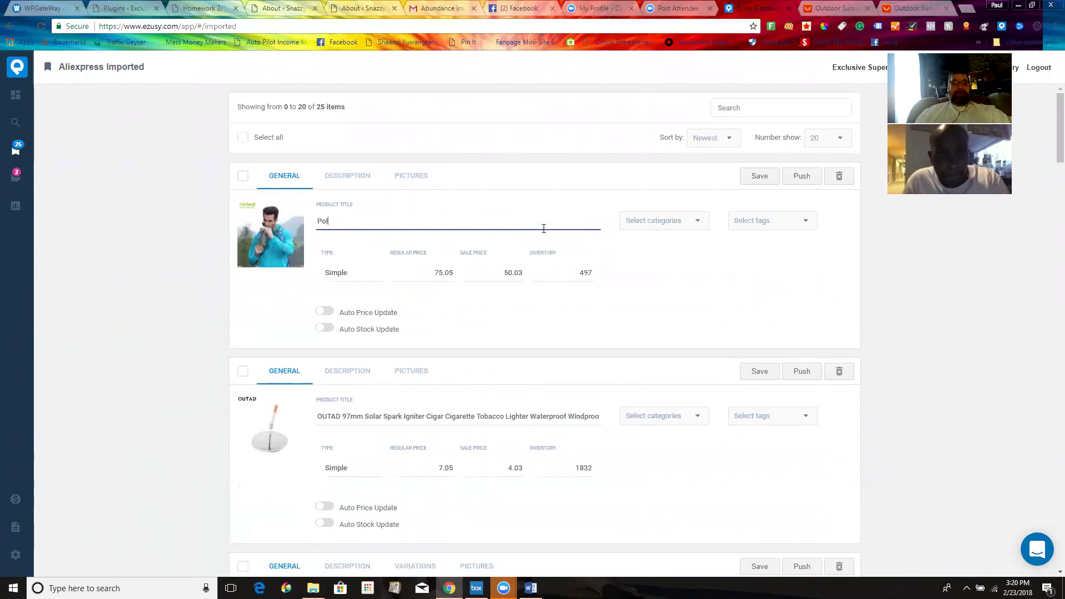
key("BackSpace")
key("BackSpace")
key("BackSpace")
key("BackSpace")
key("BackSpace")
key("BackSpace")
key("BackSpace")
type("rtable Water Filtraty")
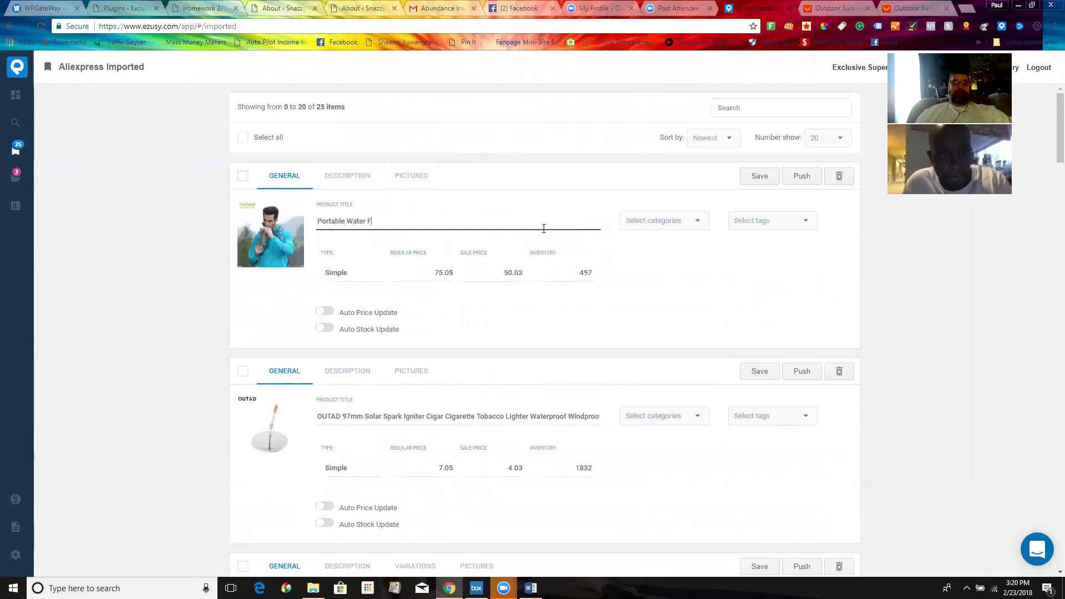
key("BackSpace")
key("BackSpace")
type("n")
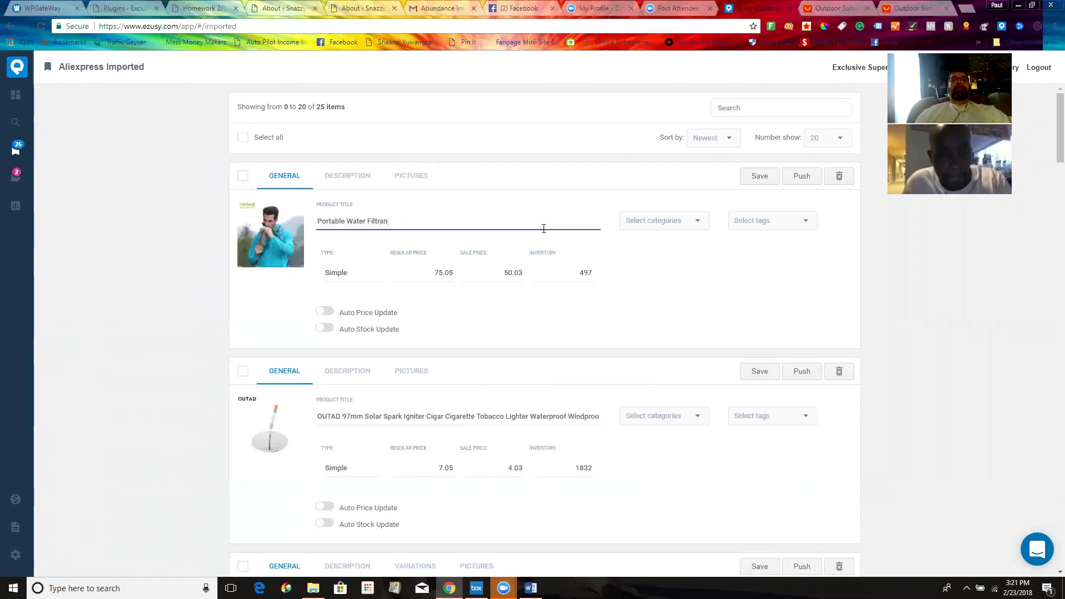
key("BackSpace")
type("tion")
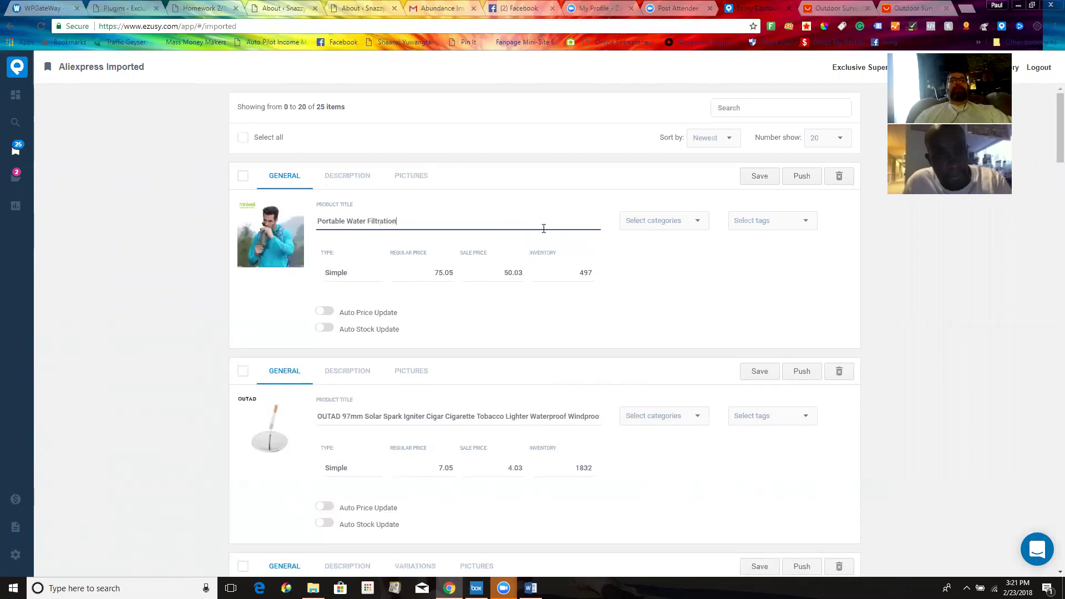
type(" Bottle")
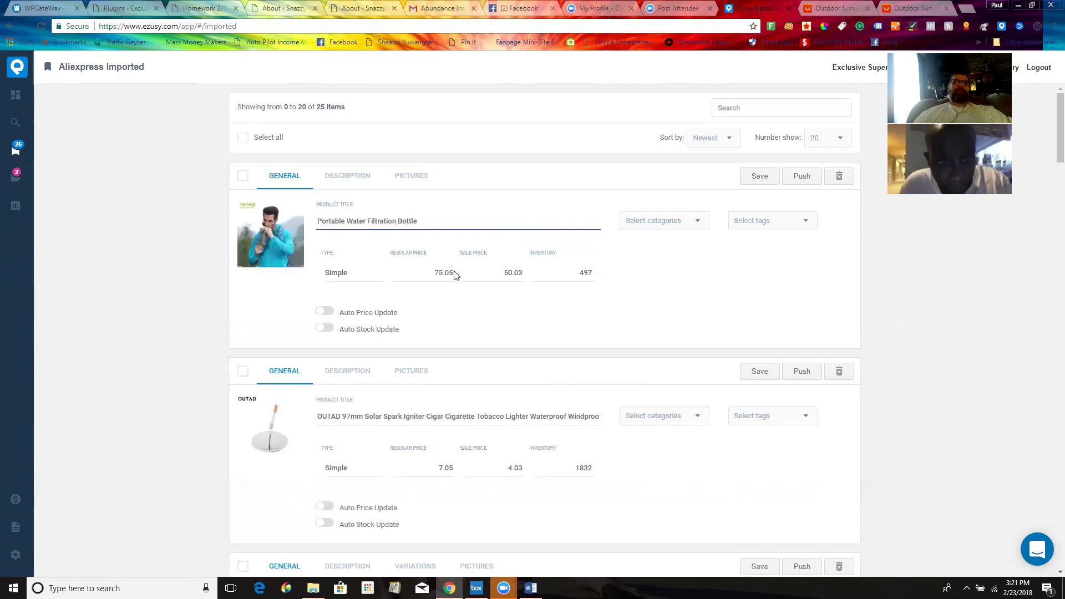
Set the water bottle's regular price to 49.95 and its sale price to 34.95
left_click(427, 272)
left_click_drag(428, 272, 483, 288)
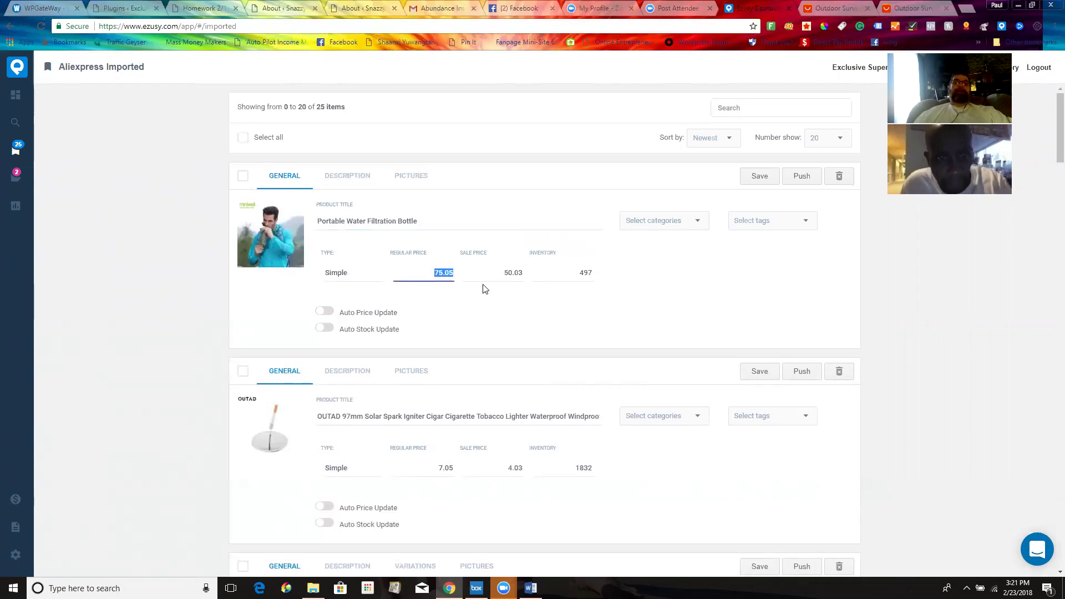
type("49.95")
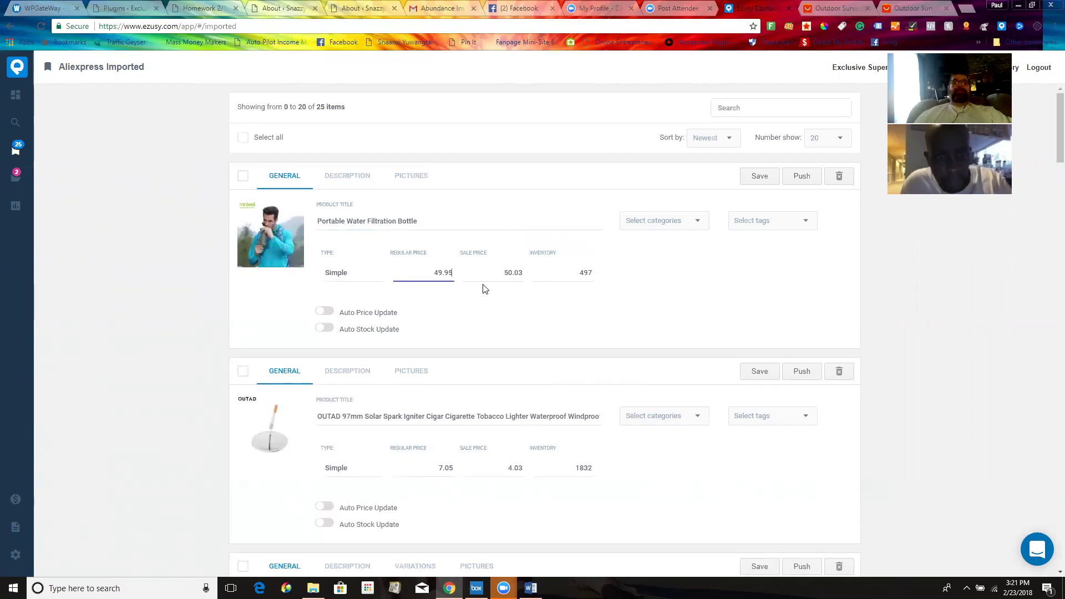
left_click(520, 272)
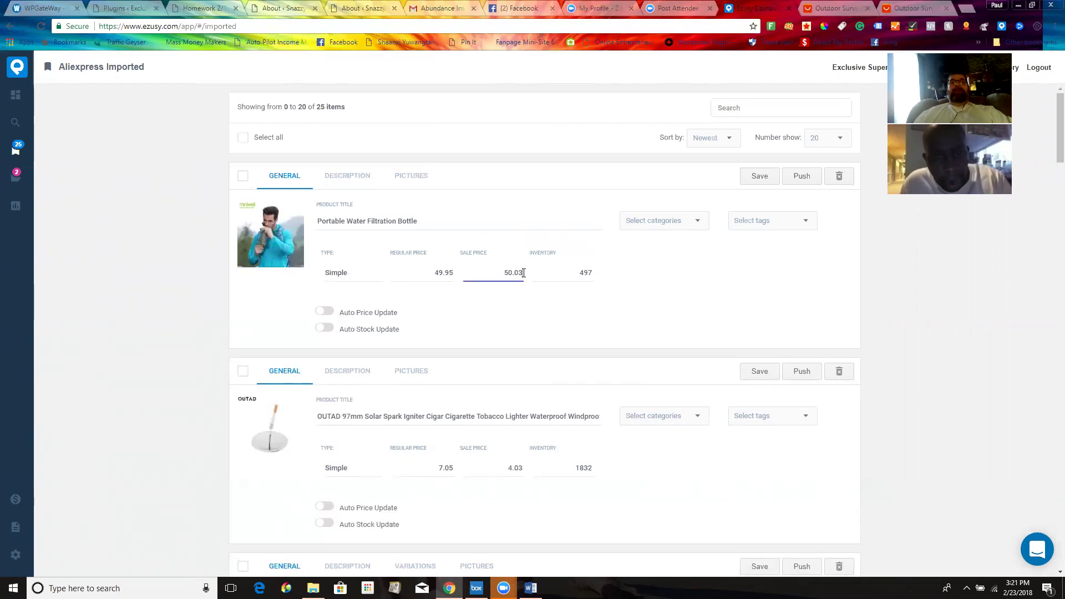
left_click_drag(521, 272, 492, 271)
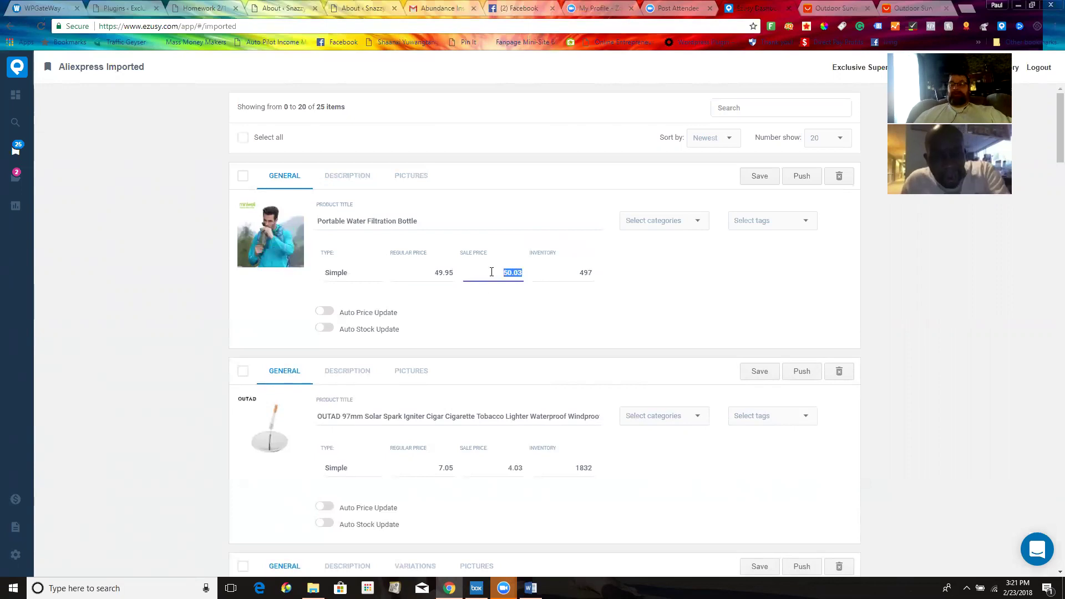
type("34.95")
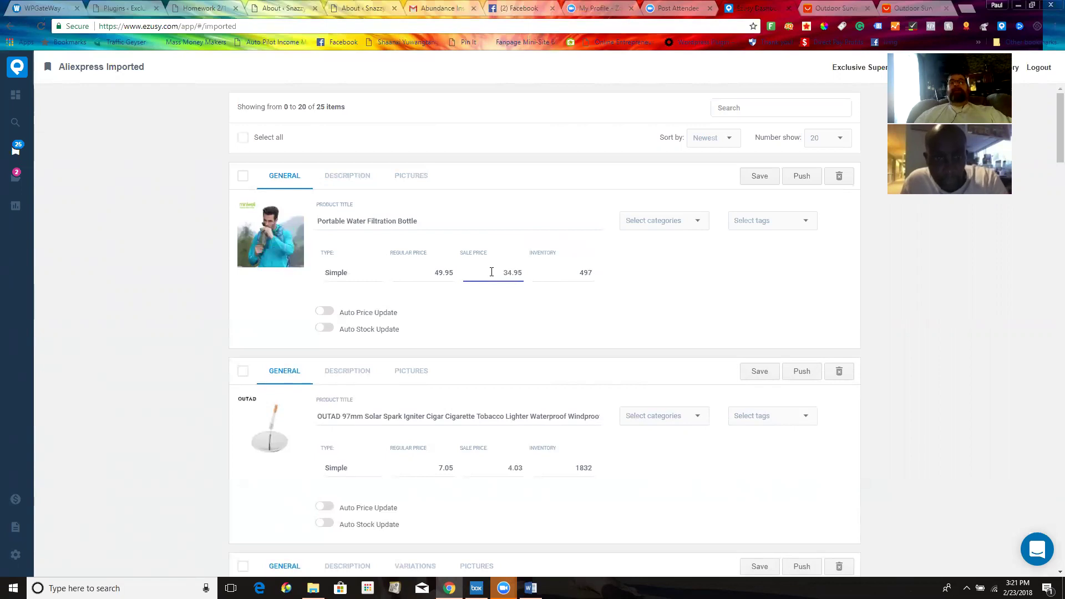
Assign the water bottle to the survival category and save the product
left_click(691, 220)
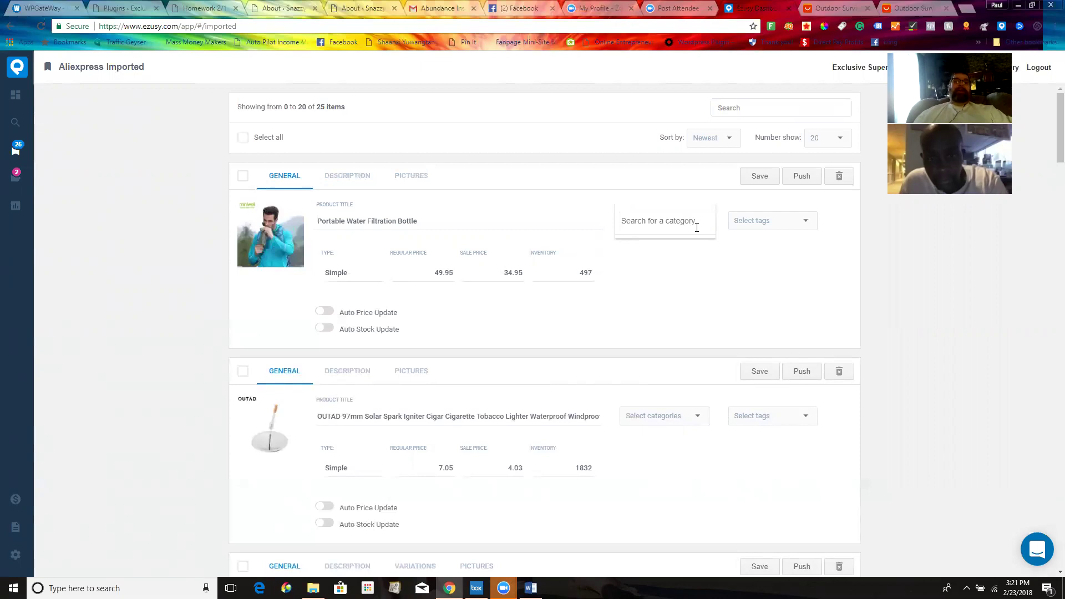
left_click(696, 227)
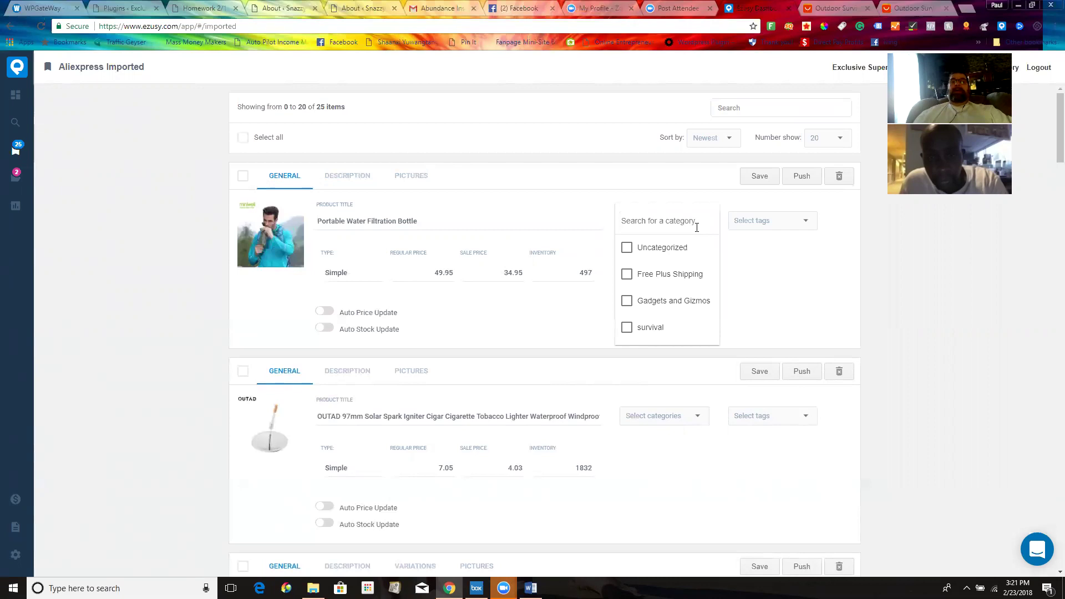
left_click(627, 332)
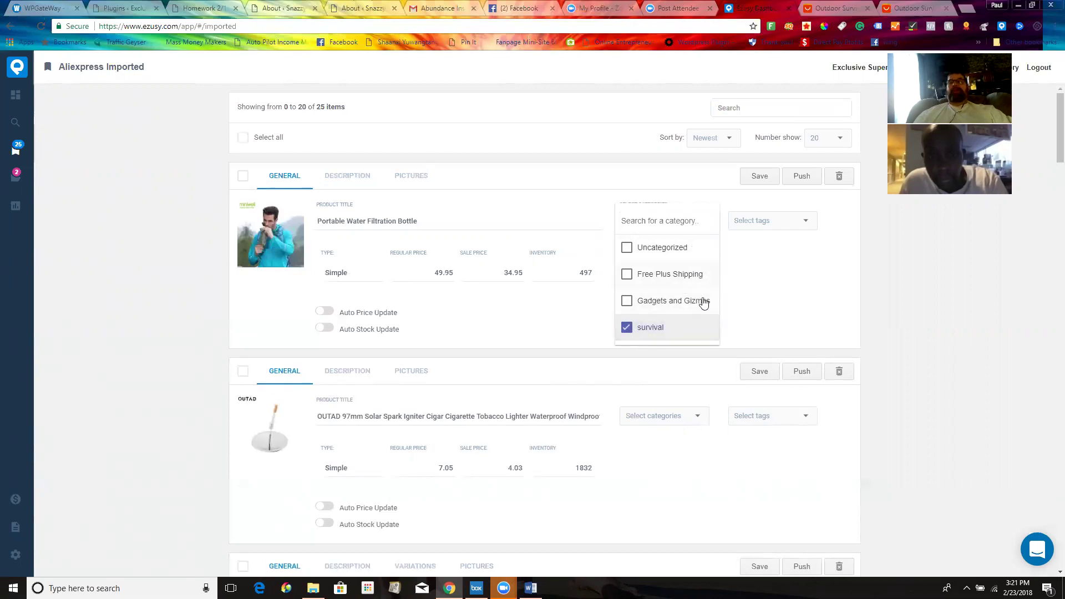
left_click(760, 178)
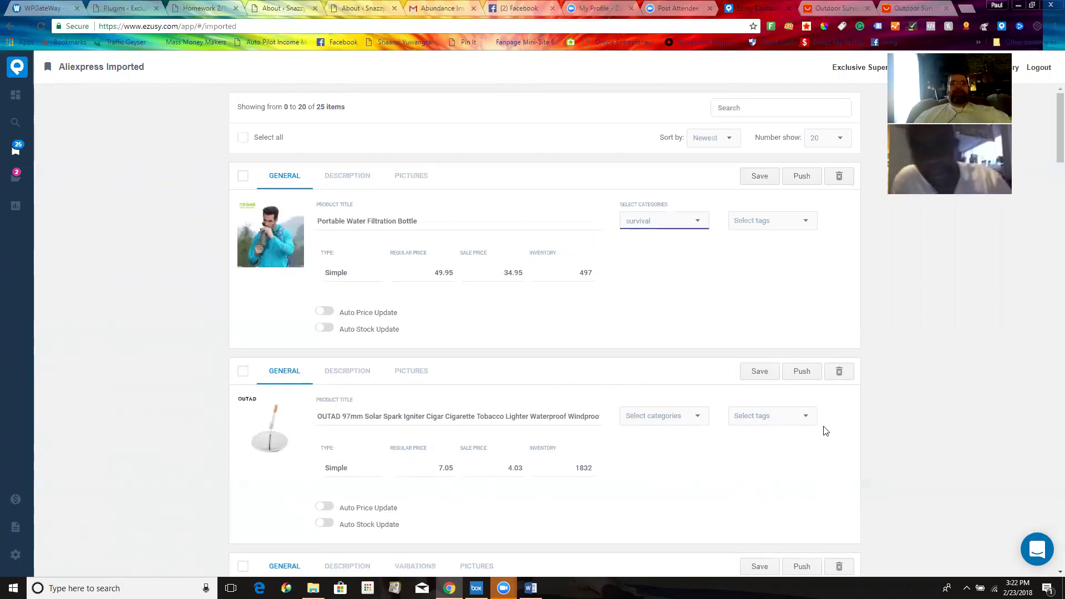
Review the bottle's imported description and the model description at the start of the Product Description Worksheet in Word
left_click(348, 176)
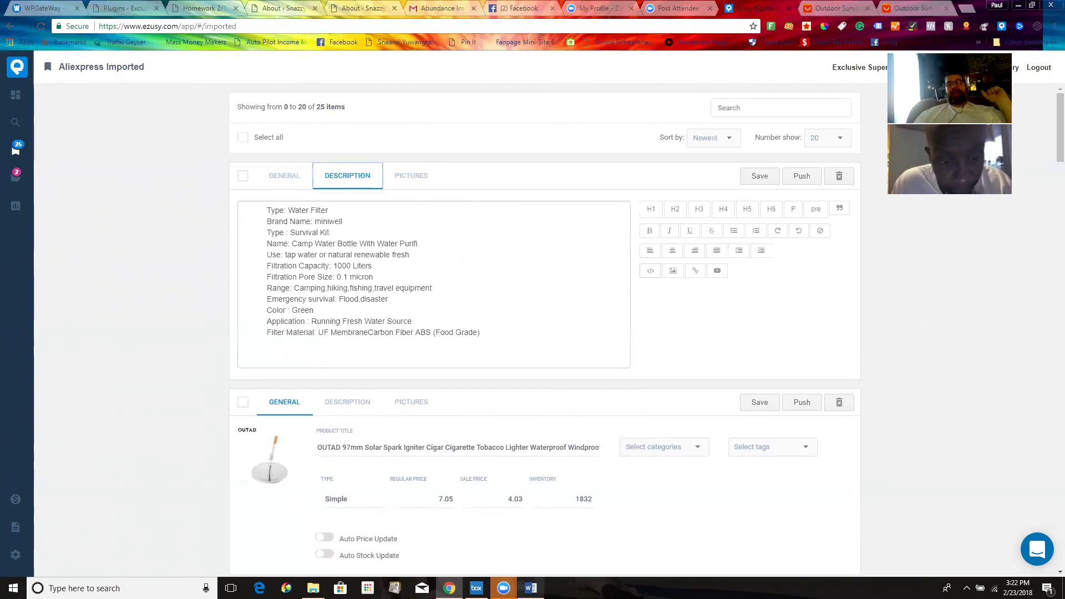
left_click(531, 572)
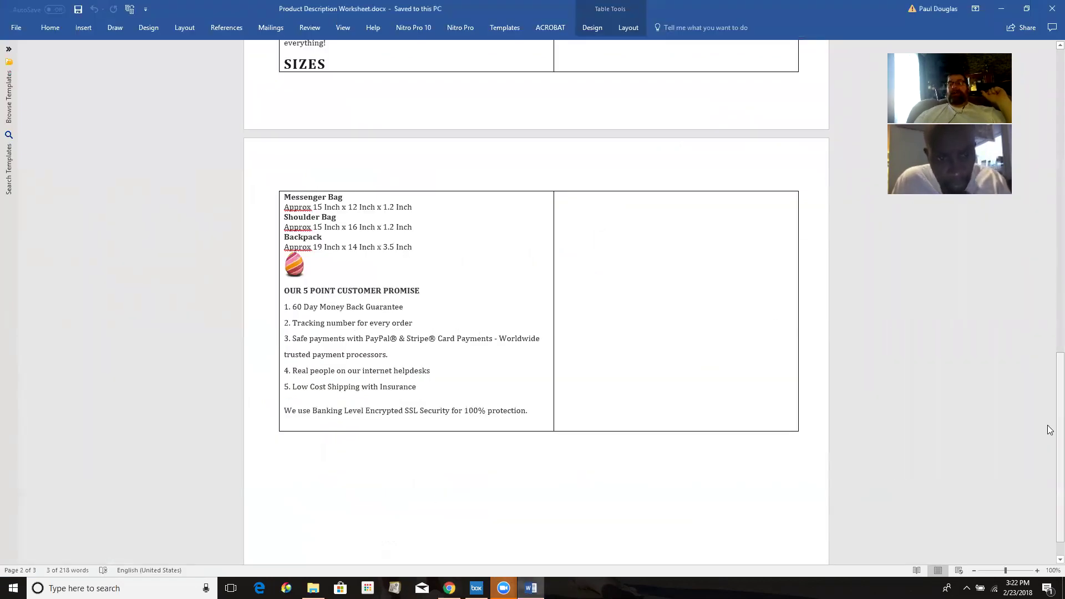
scroll(1049, 427, "up", 6)
left_click_drag(1050, 354, 1050, 179)
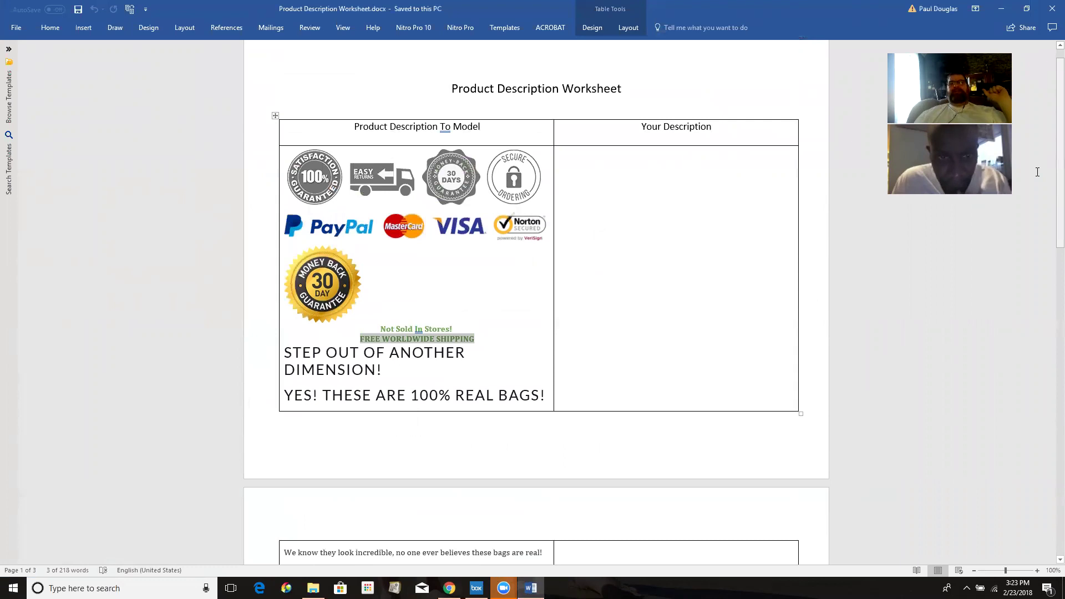
Enter the headline "Clear, Clean Safe Drinking On Demand" in the empty cell under Your Description
left_click(636, 165)
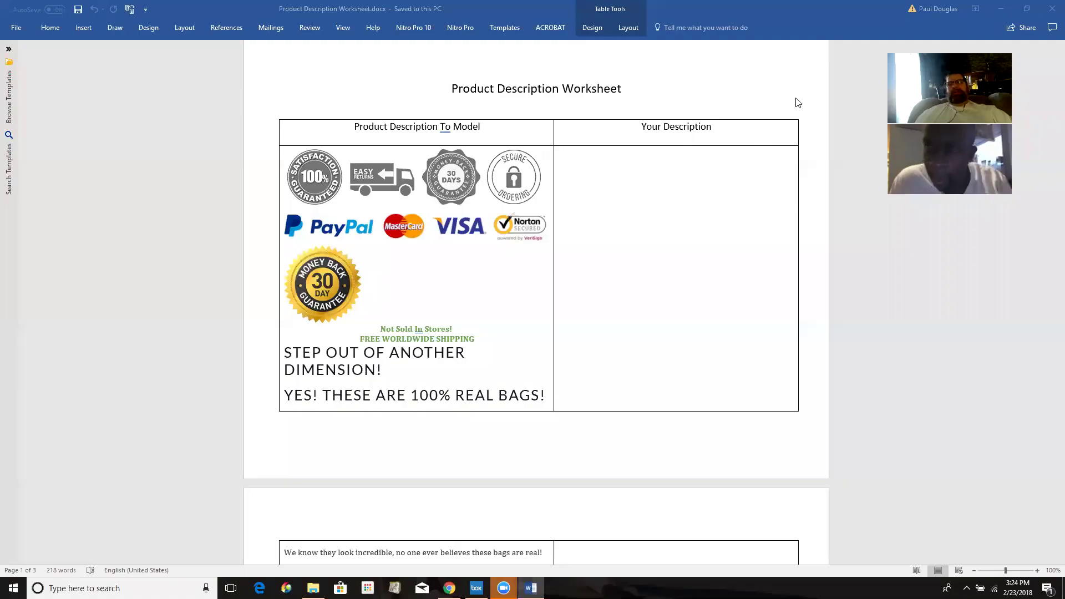
left_click(652, 168)
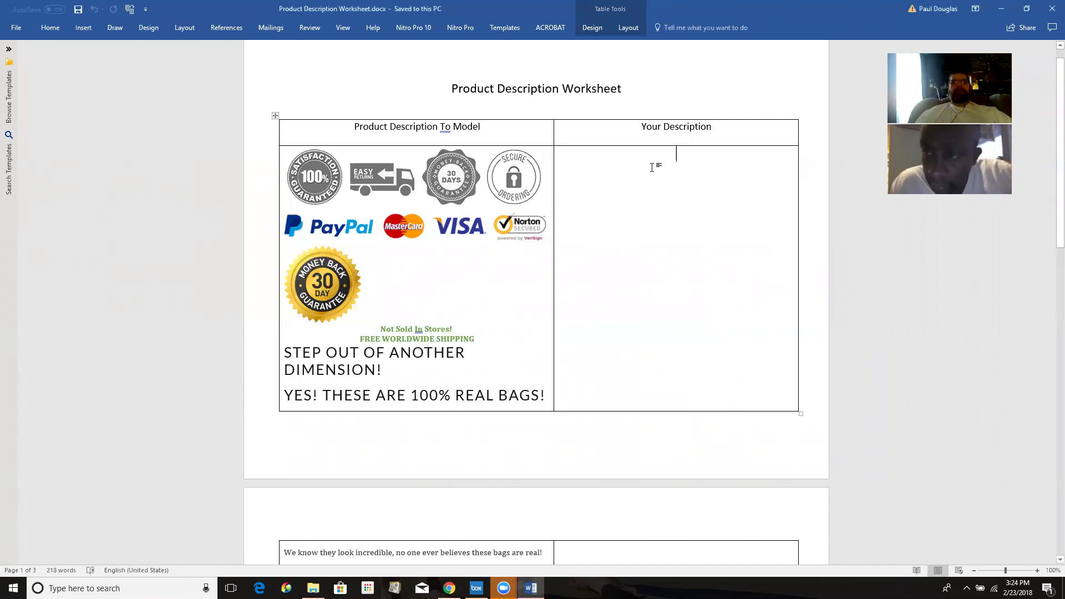
type("Clear,")
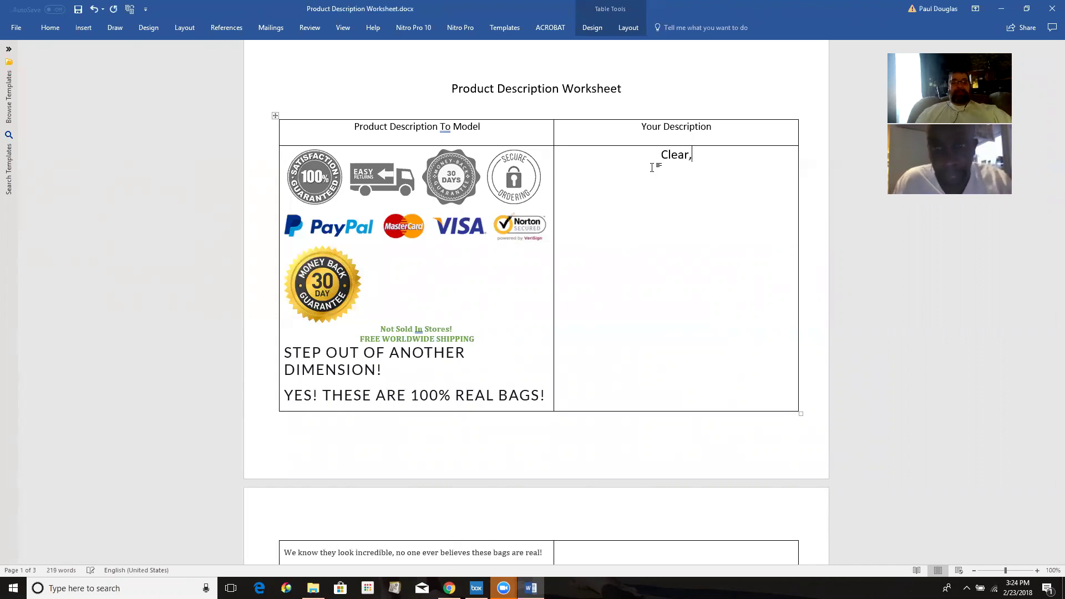
type(" Clean")
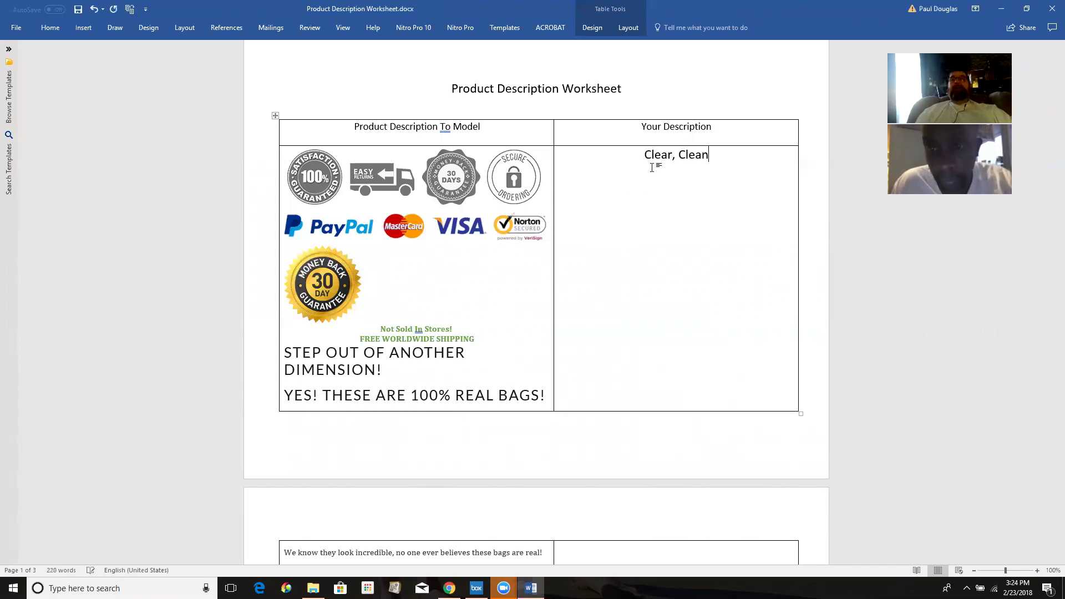
type(" Safe ")
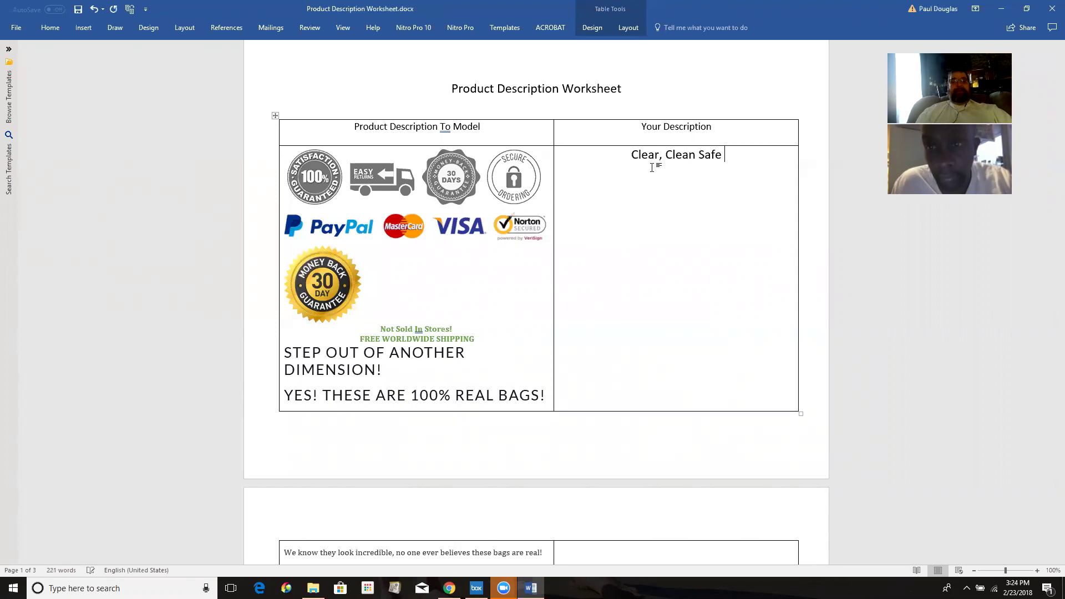
type("Drinking On Demand")
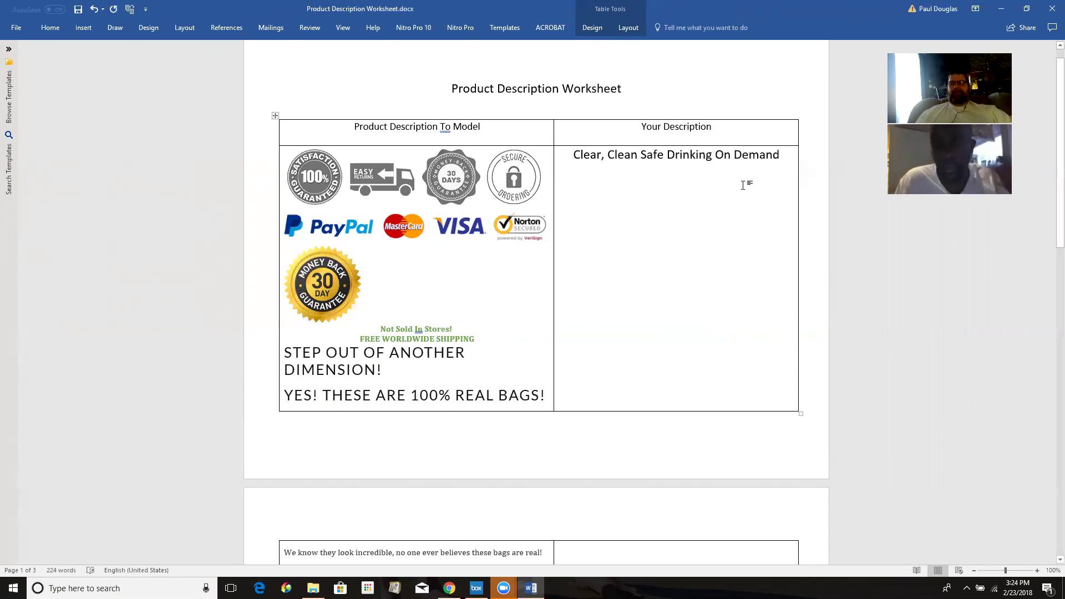
Start a new left-aligned paragraph below the headline in the Your Description cell
key("Return")
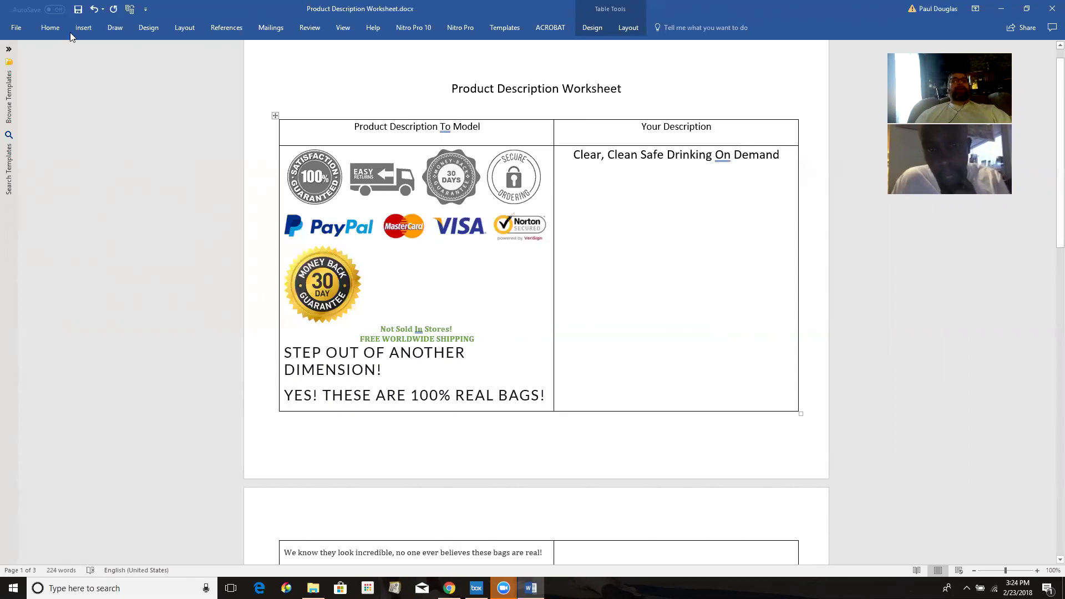
left_click(48, 28)
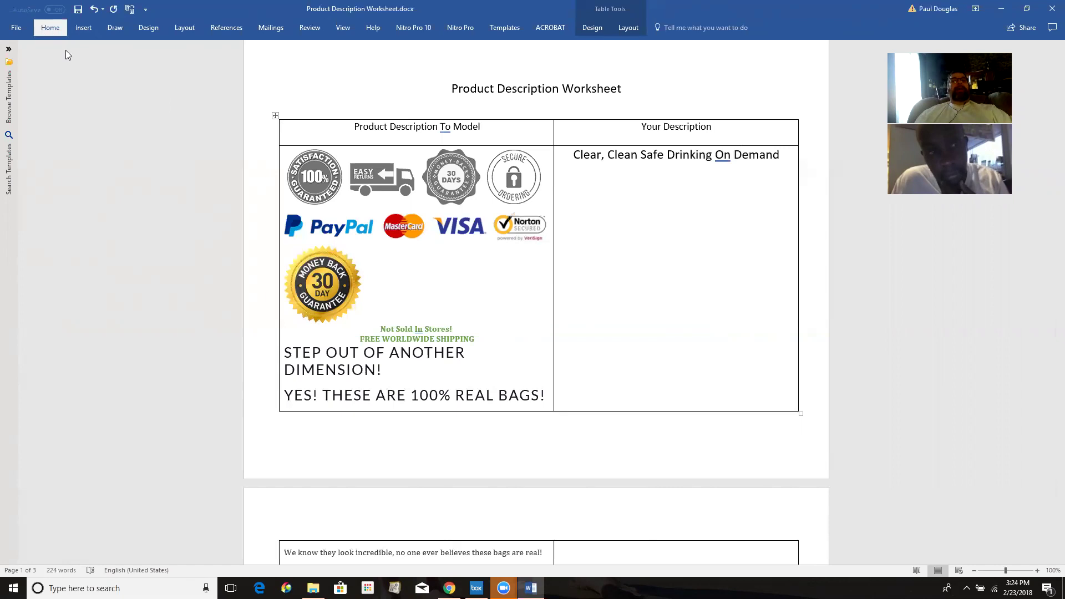
left_click(55, 31)
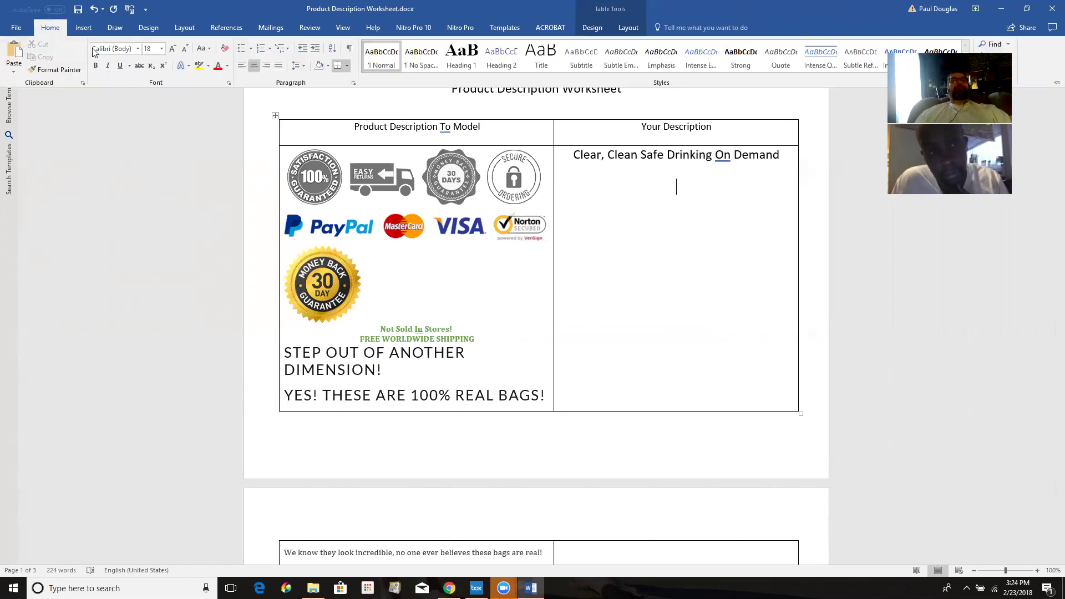
left_click(242, 66)
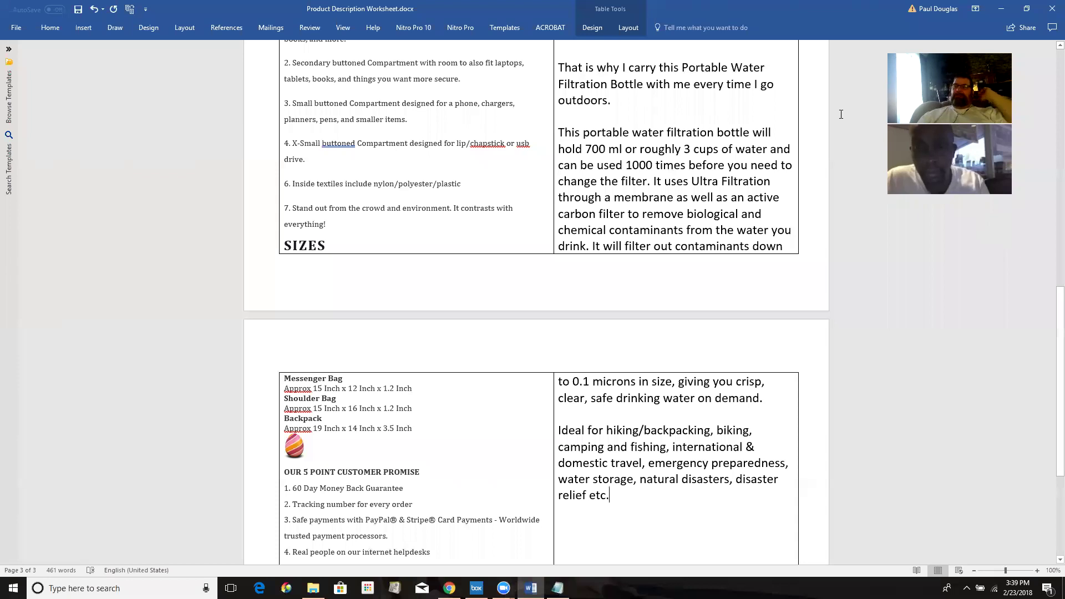
Read through the finished story, product details and uses in the Your Description cell against the model description
left_click_drag(1051, 366, 1050, 168)
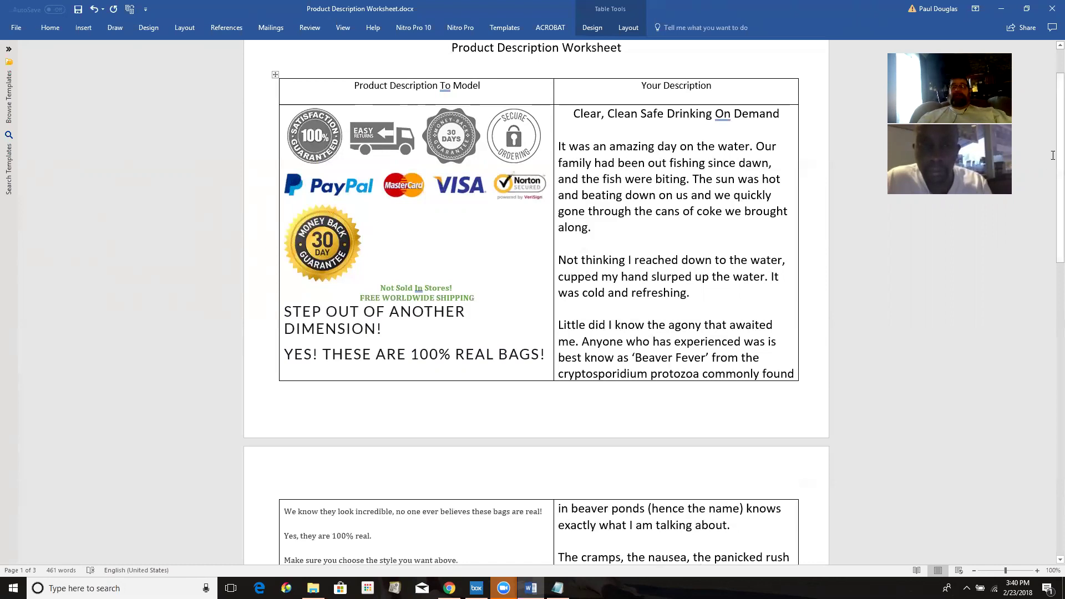
left_click_drag(1051, 146, 1050, 250)
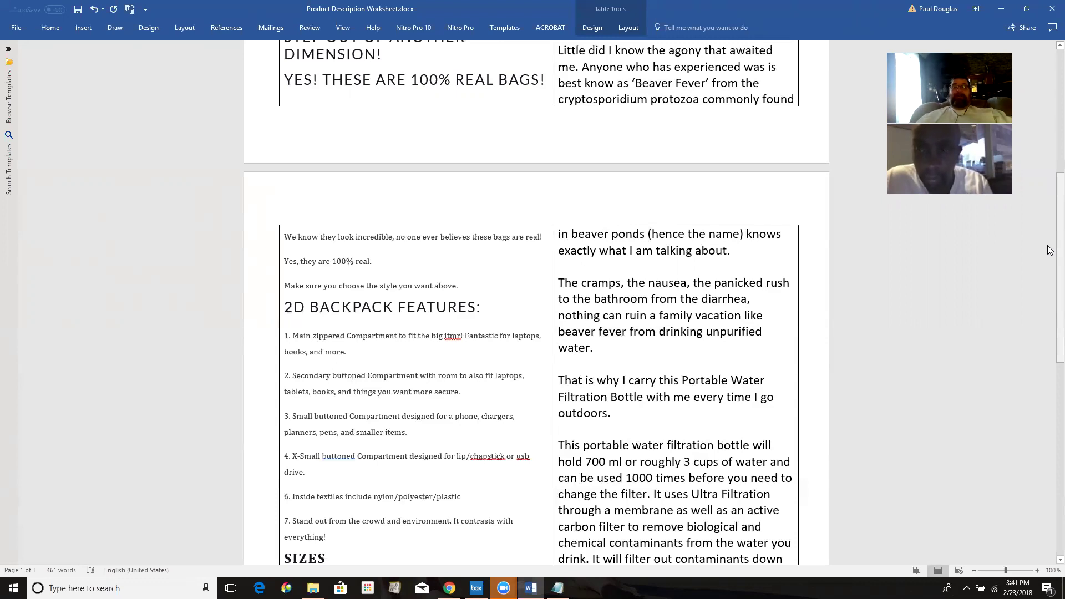
scroll(1050, 250, "down", 7)
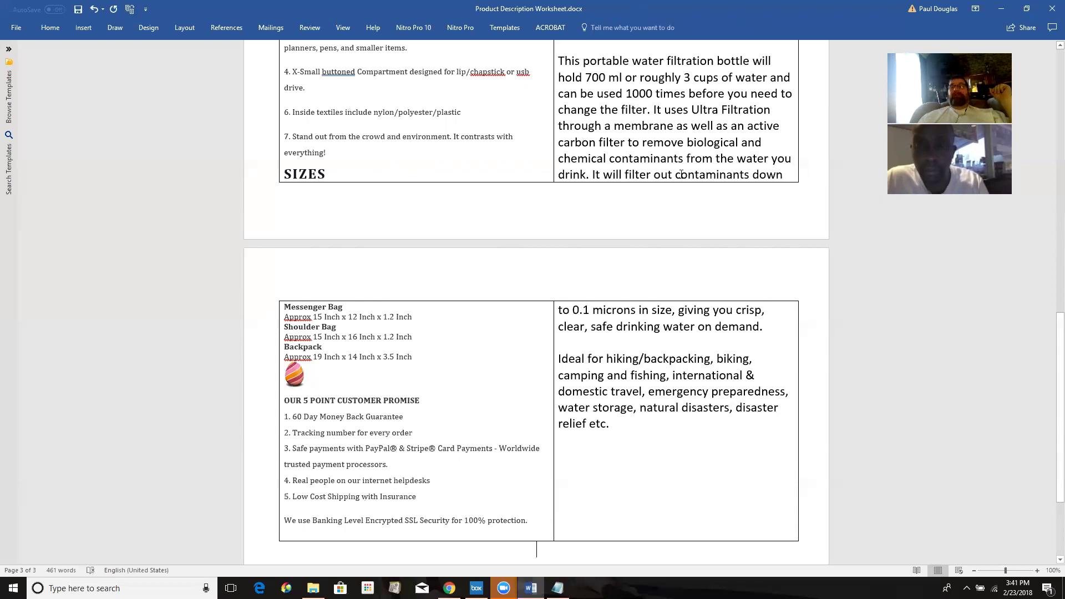
left_click_drag(1059, 361, 1048, 264)
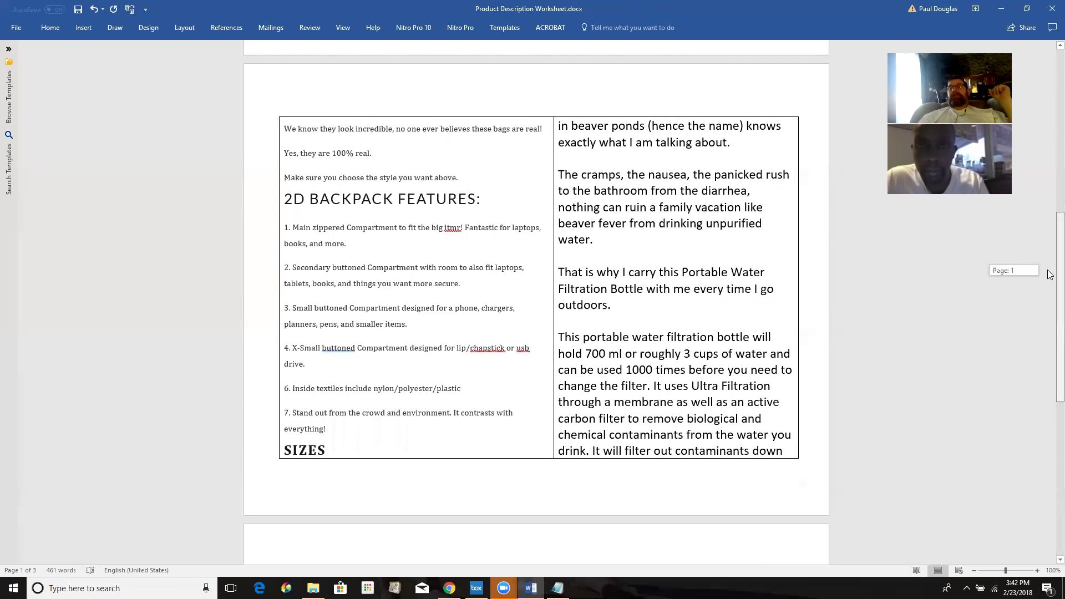
left_click_drag(1049, 288, 1050, 372)
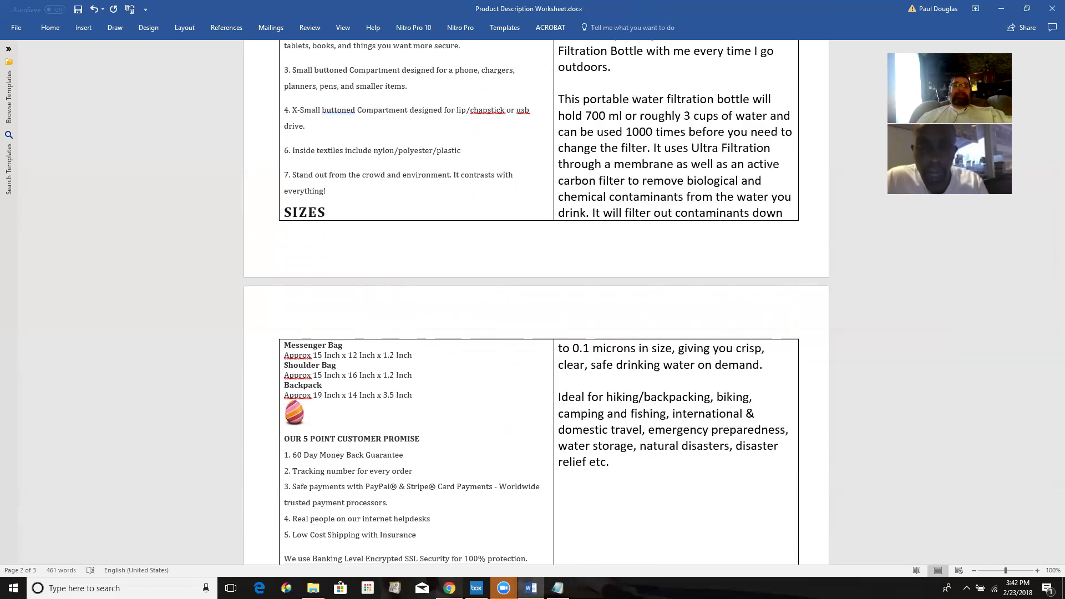
Switch to Chrome and copy the lines from Filtration Capacity through Filter Material from the water bottle's imported description in Ezusy
left_click(449, 588)
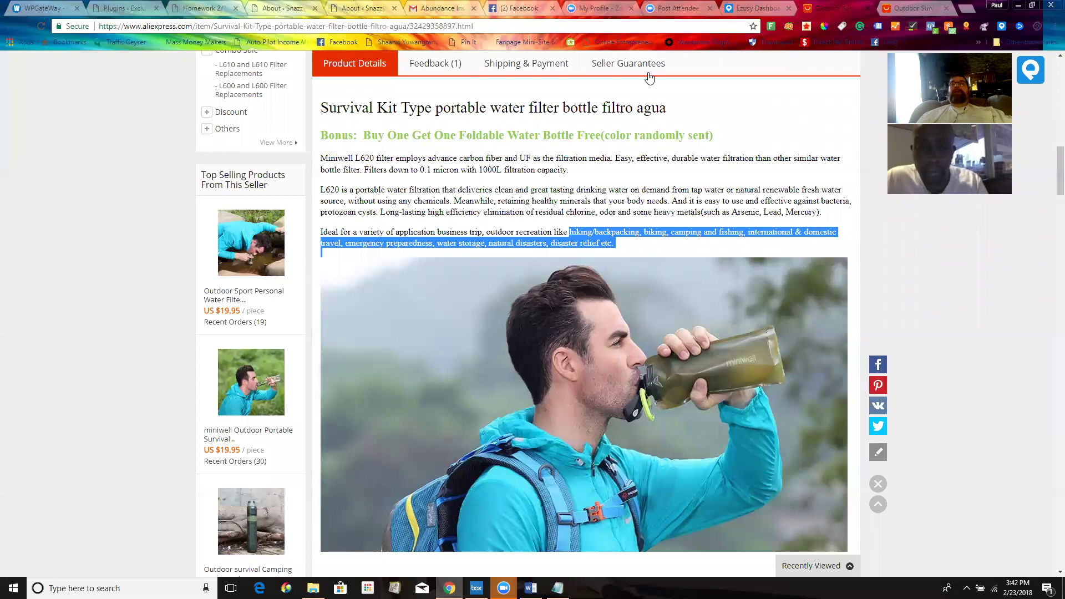
left_click(744, 8)
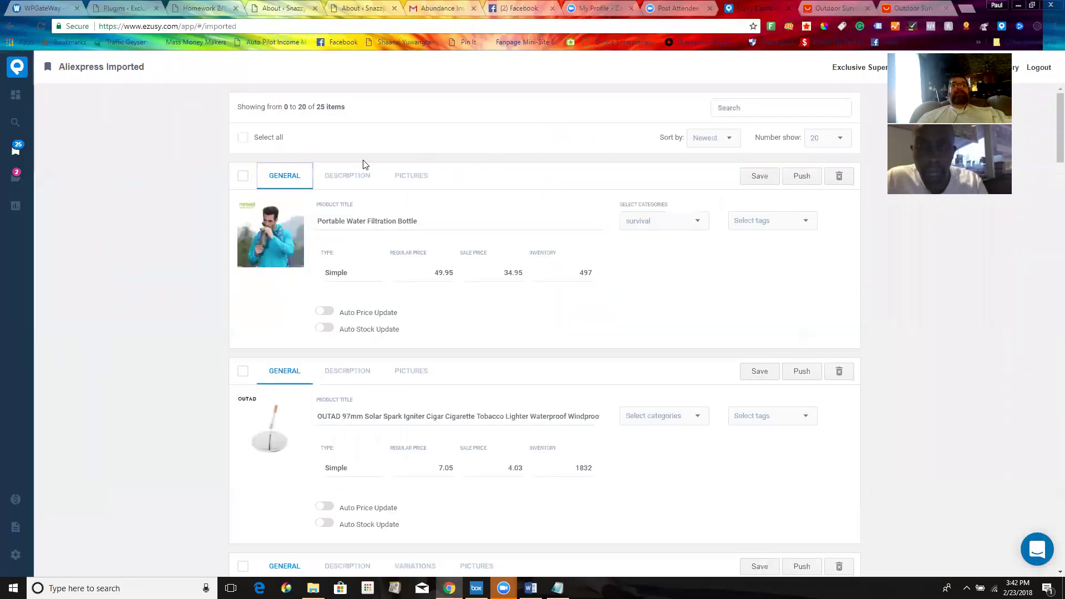
left_click(344, 178)
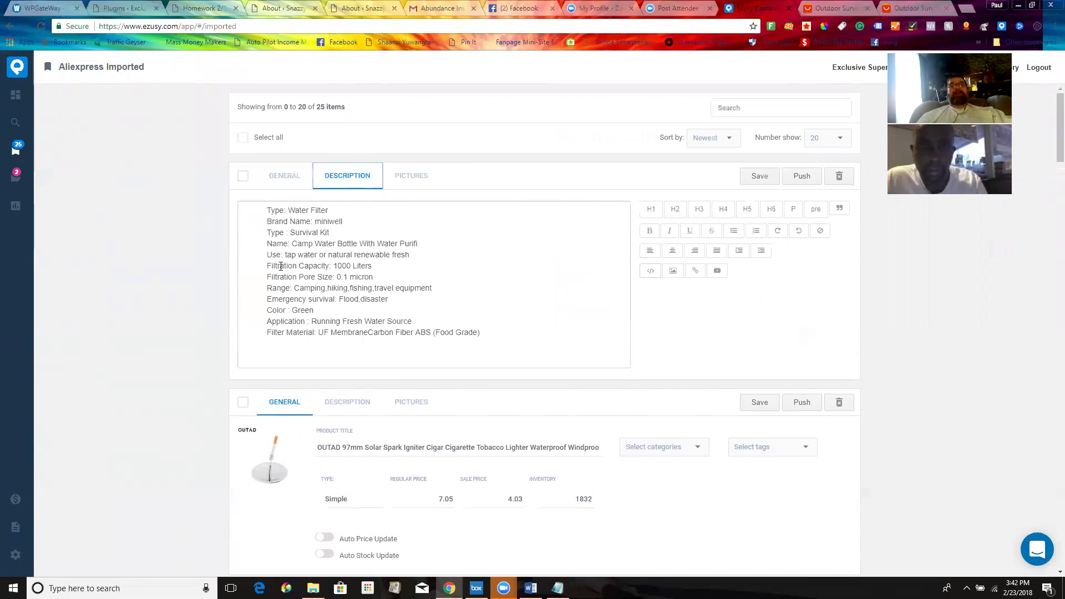
left_click_drag(268, 267, 299, 277)
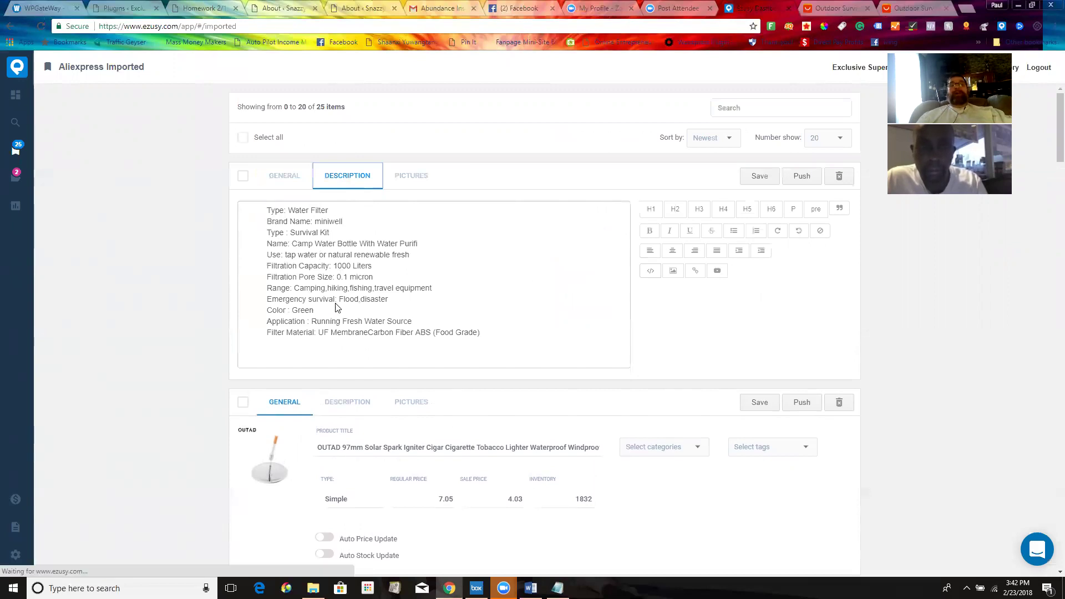
left_click_drag(345, 315, 483, 350)
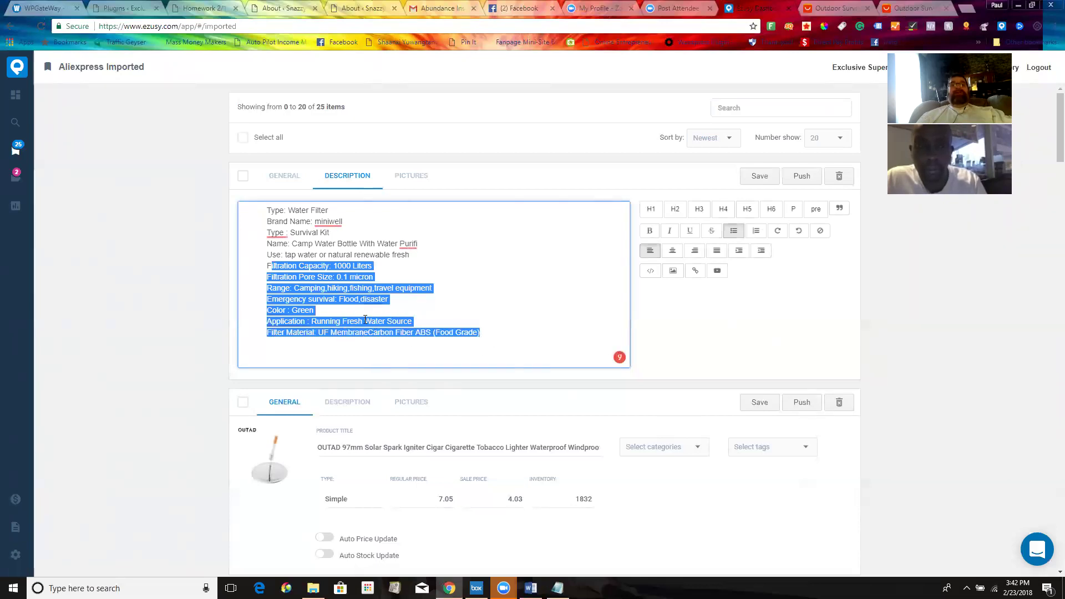
left_click_drag(272, 266, 267, 265)
left_click(266, 264)
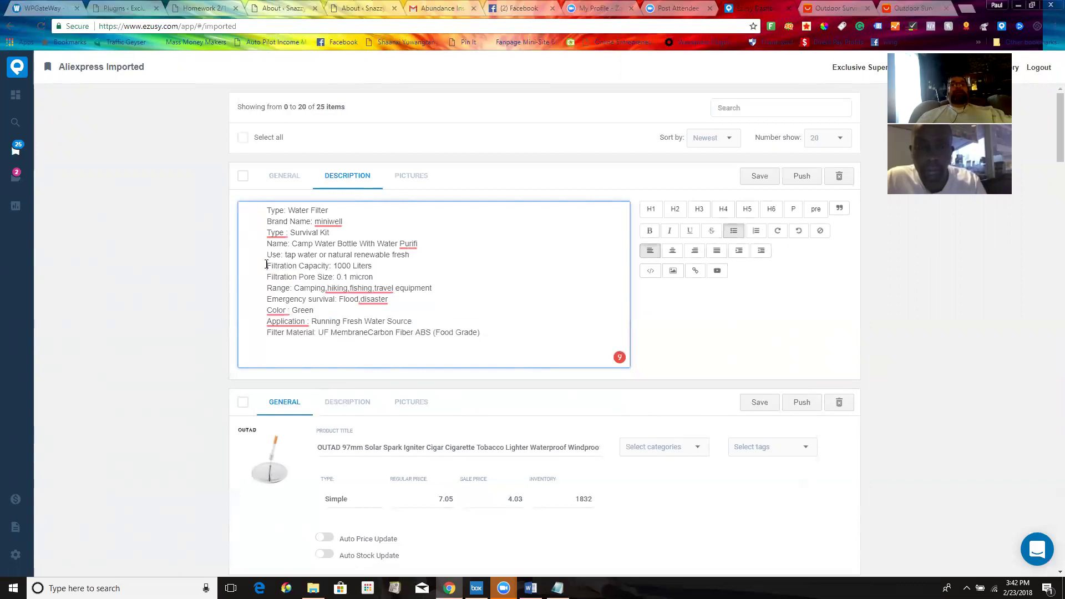
left_click(481, 332, "shift")
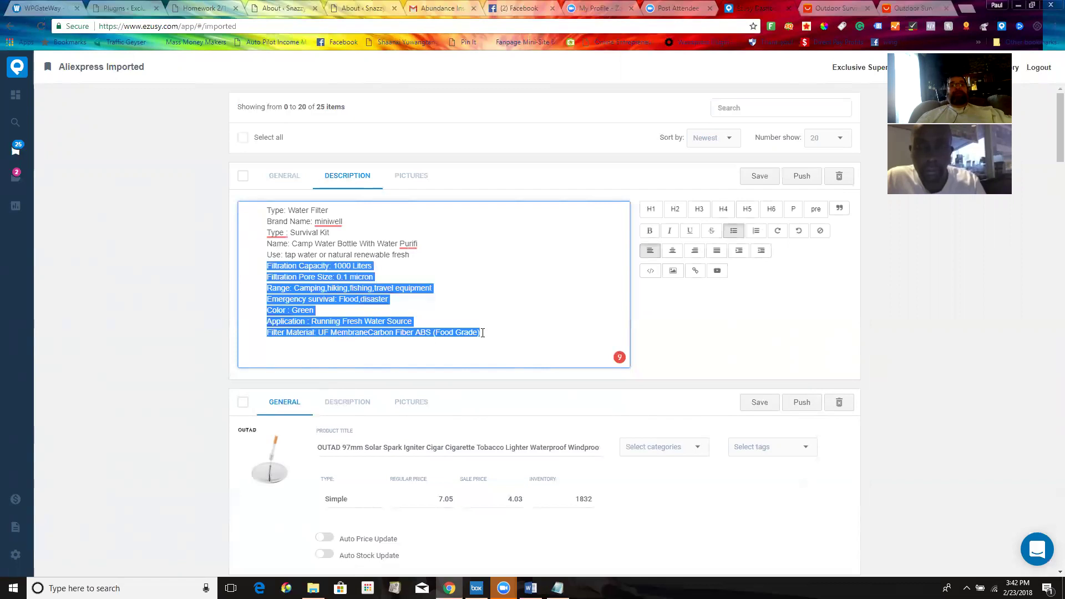
right_click(280, 291)
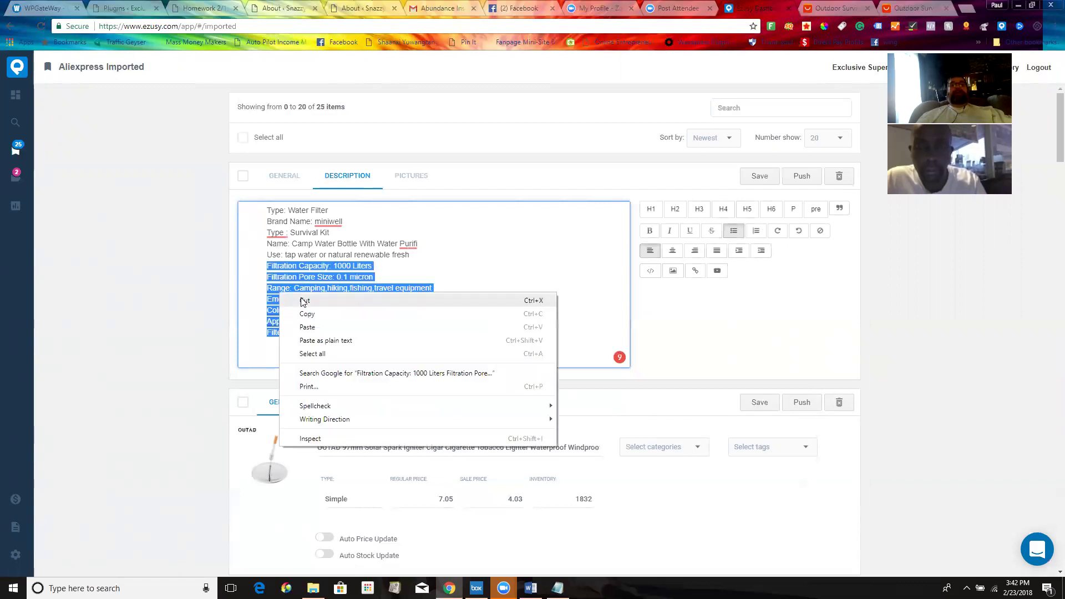
left_click(304, 315)
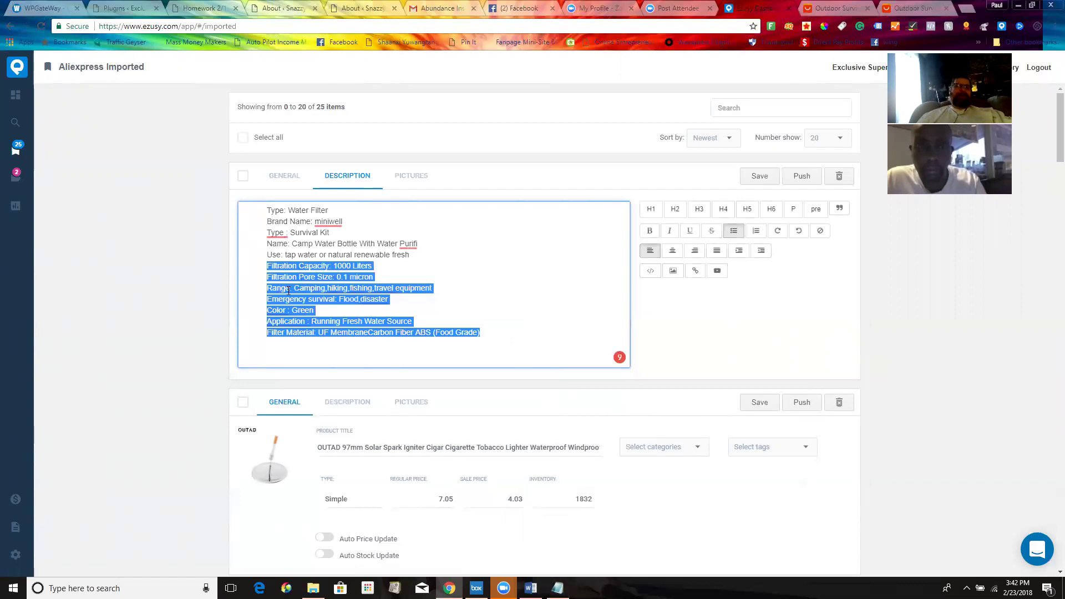
Back in Word, add a "Features:" heading below the last paragraph of Your Description and paste the copied specification list under it
key("alt+Tab")
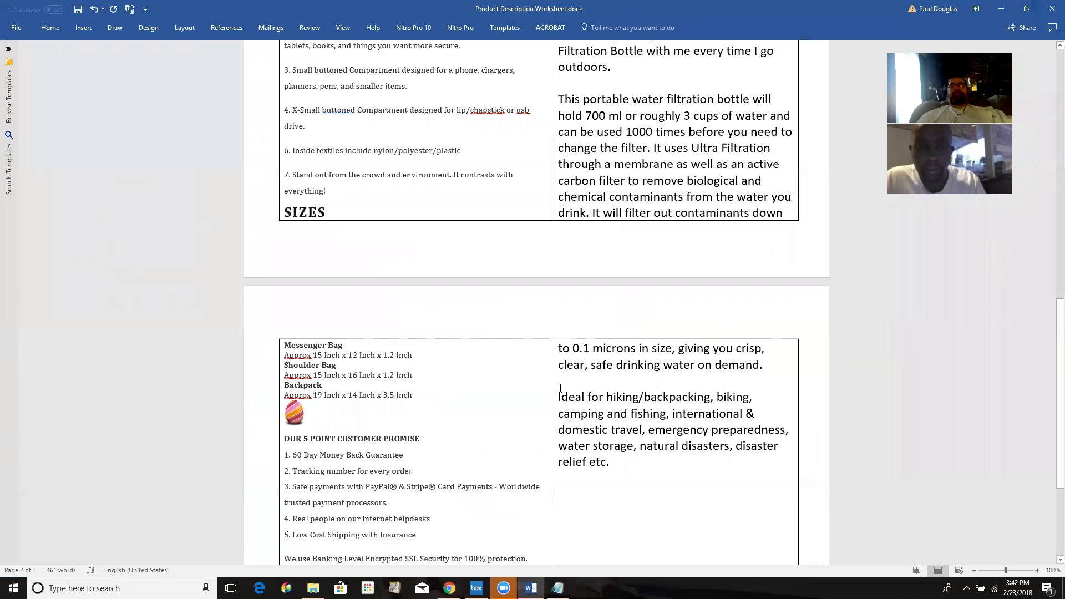
left_click(623, 466)
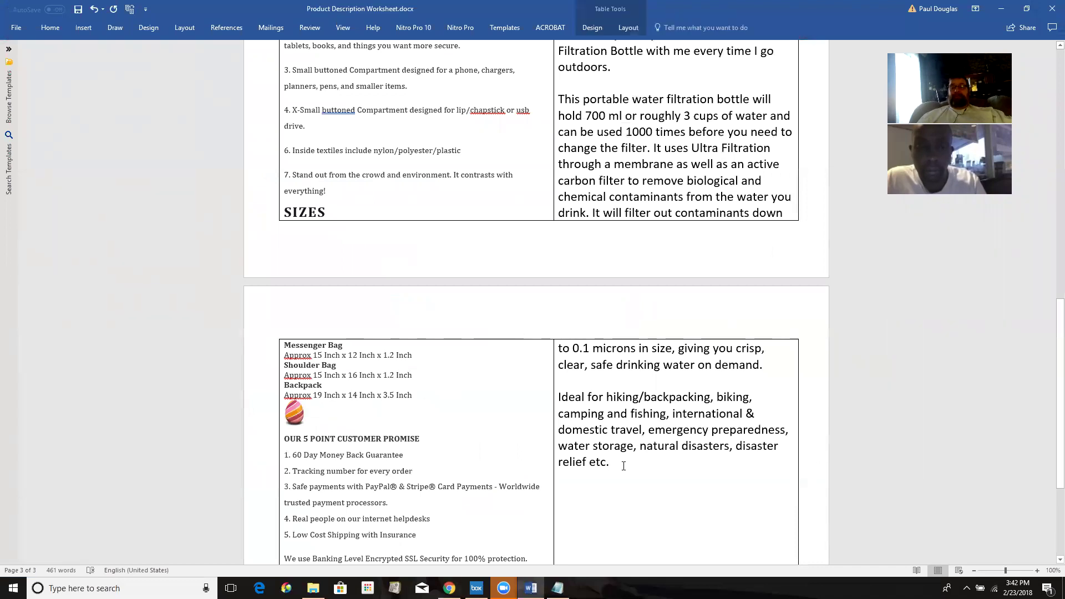
key("Return")
key("Return")
type("Features")
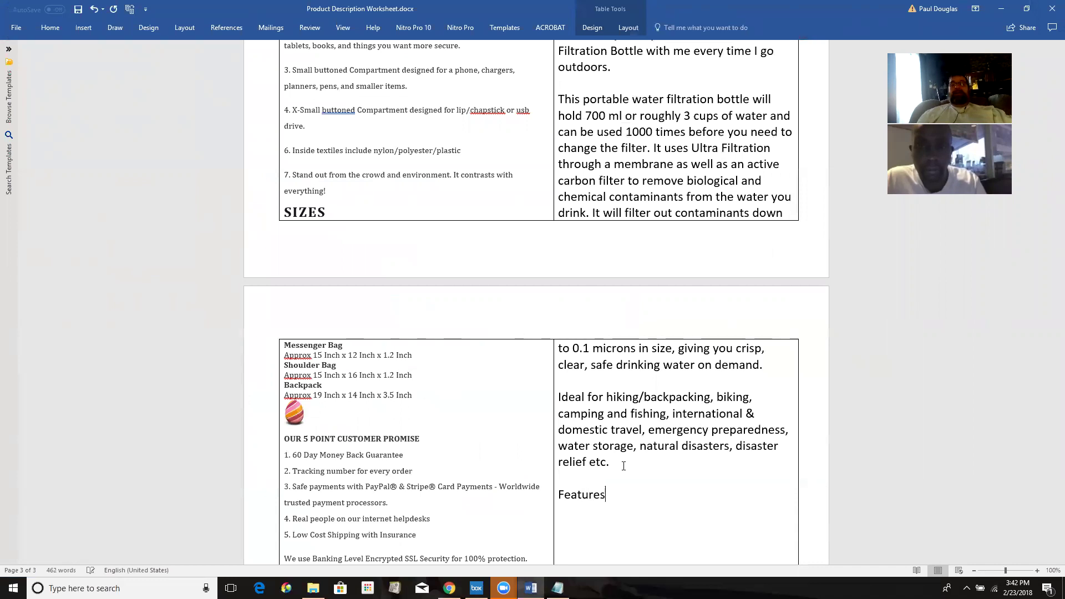
type(":")
key("ctrl+v")
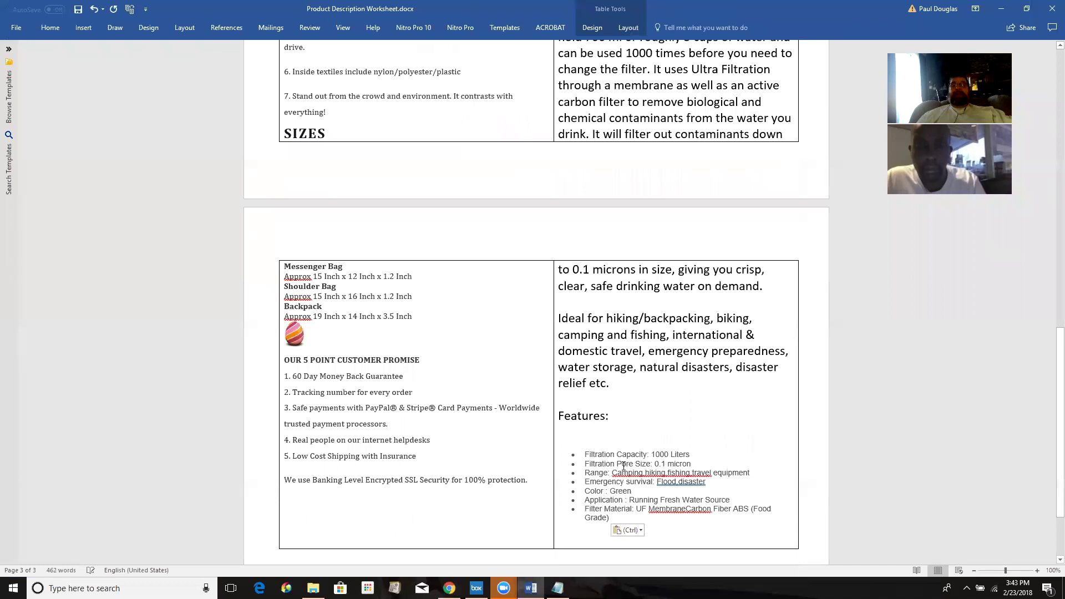
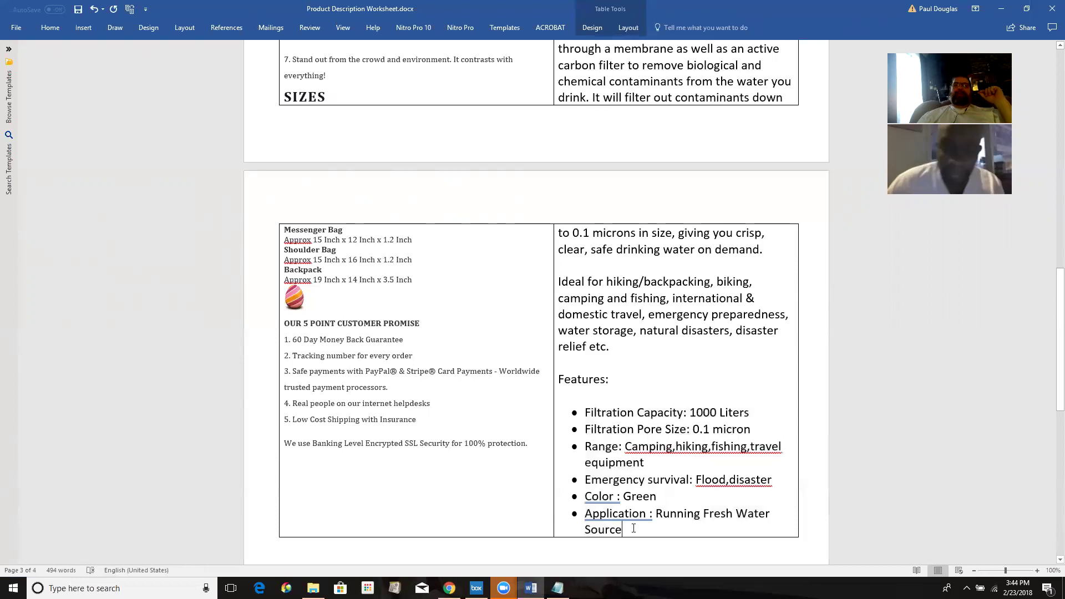
Add the bullet "Water Capacity: 700 ml" after the Application bullet in the features list
key("Return")
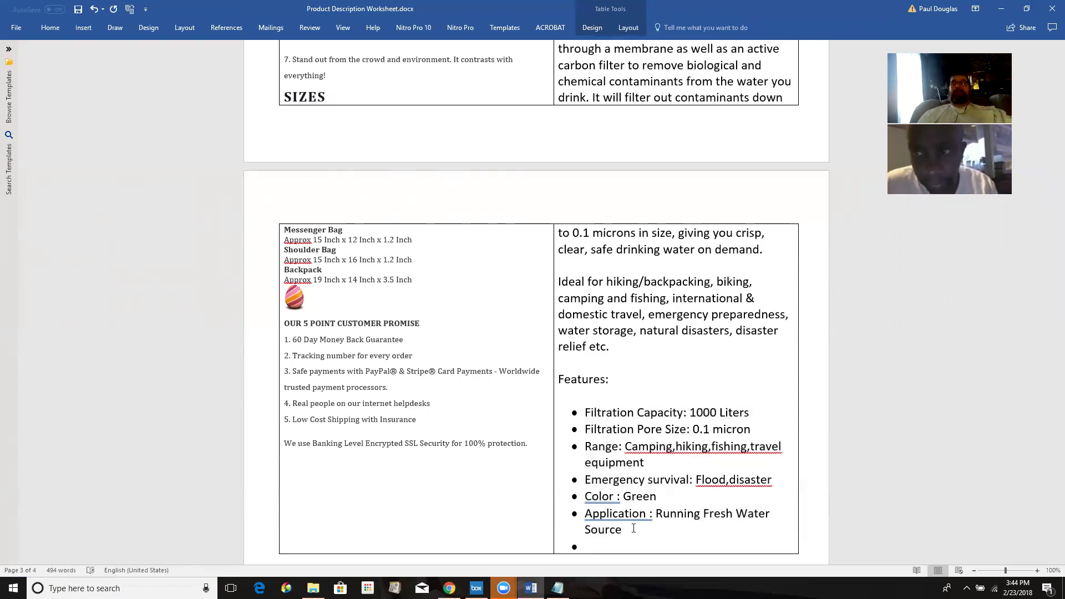
type("Water")
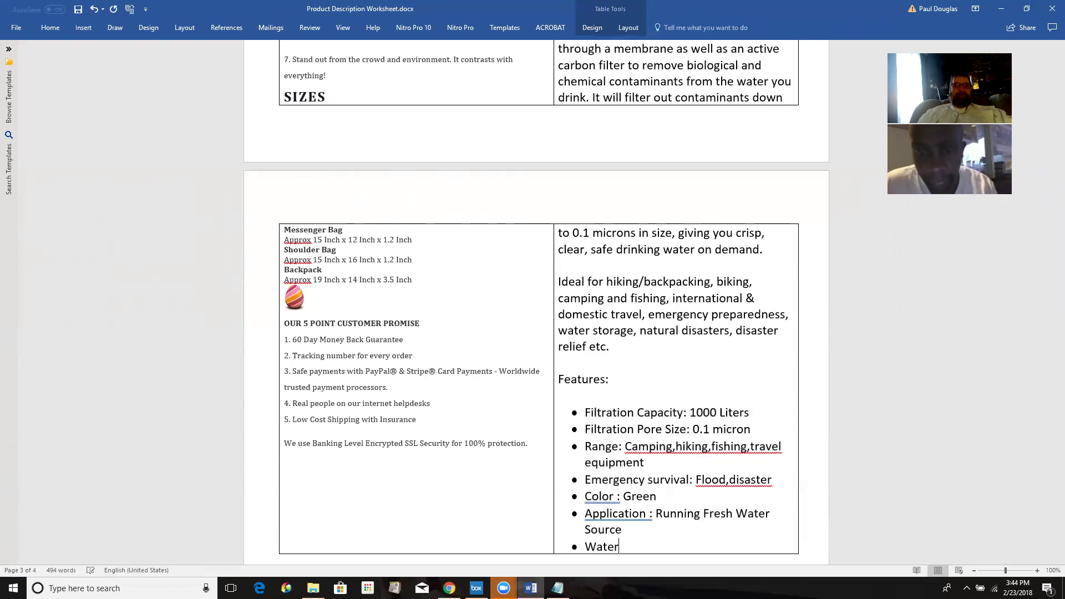
type(" CApacity")
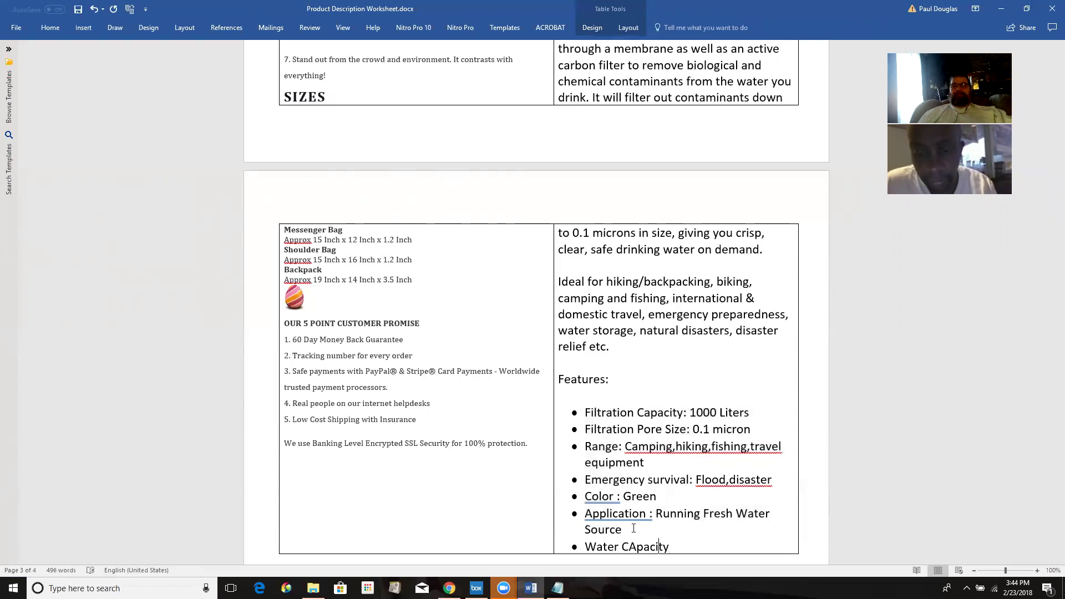
left_click(636, 546)
key("BackSpace")
type("acity")
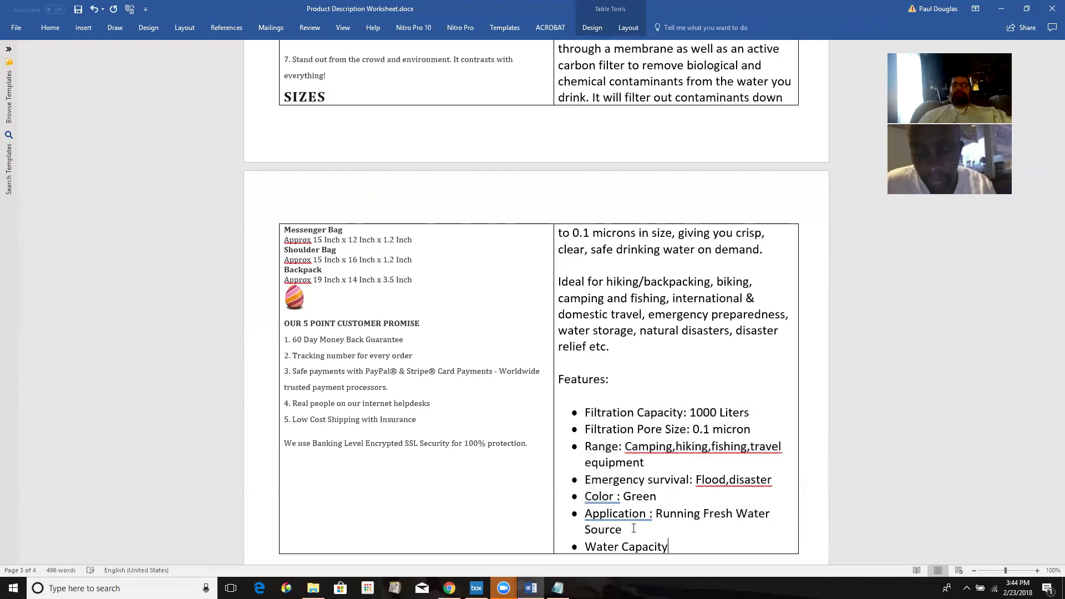
type(": 700 ml")
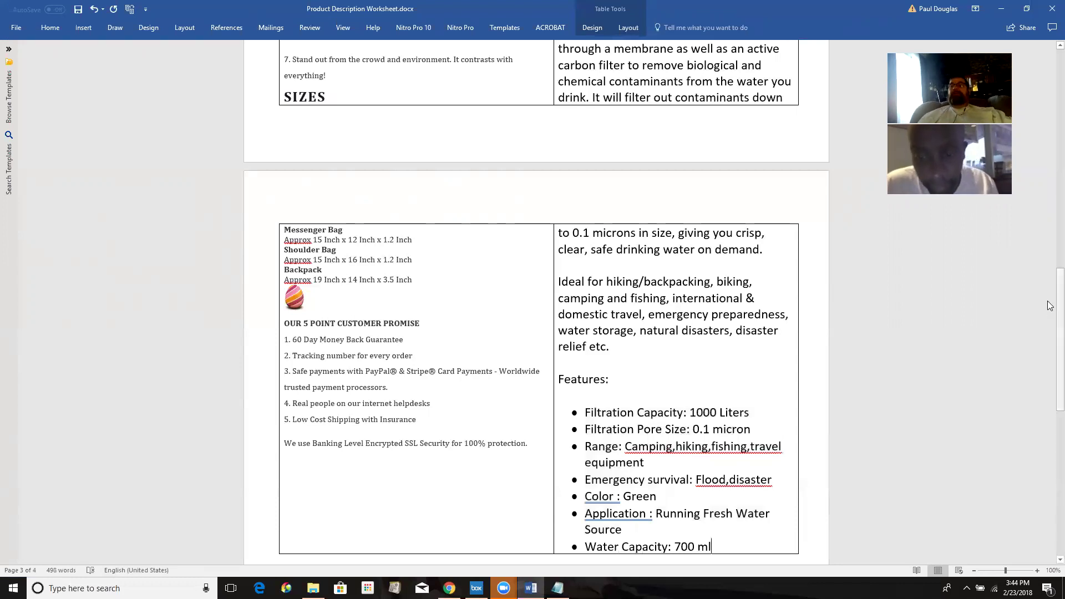
End the bulleted features list and start a plain paragraph below the Filter Material bullet
left_click_drag(1049, 286, 1050, 322)
scroll(1050, 322, "down", 5)
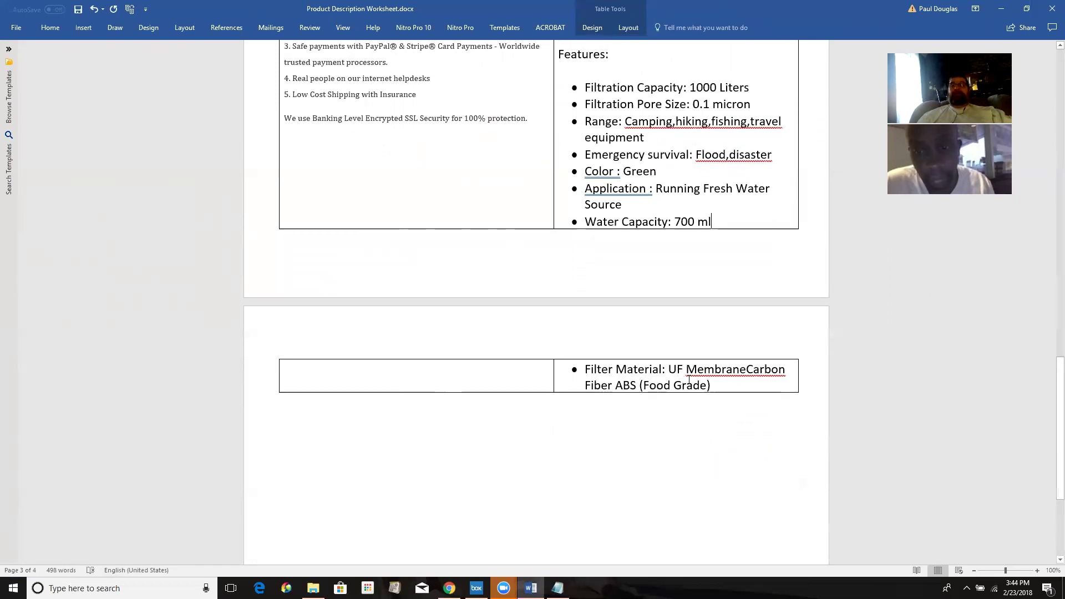
key("Return")
key("Return")
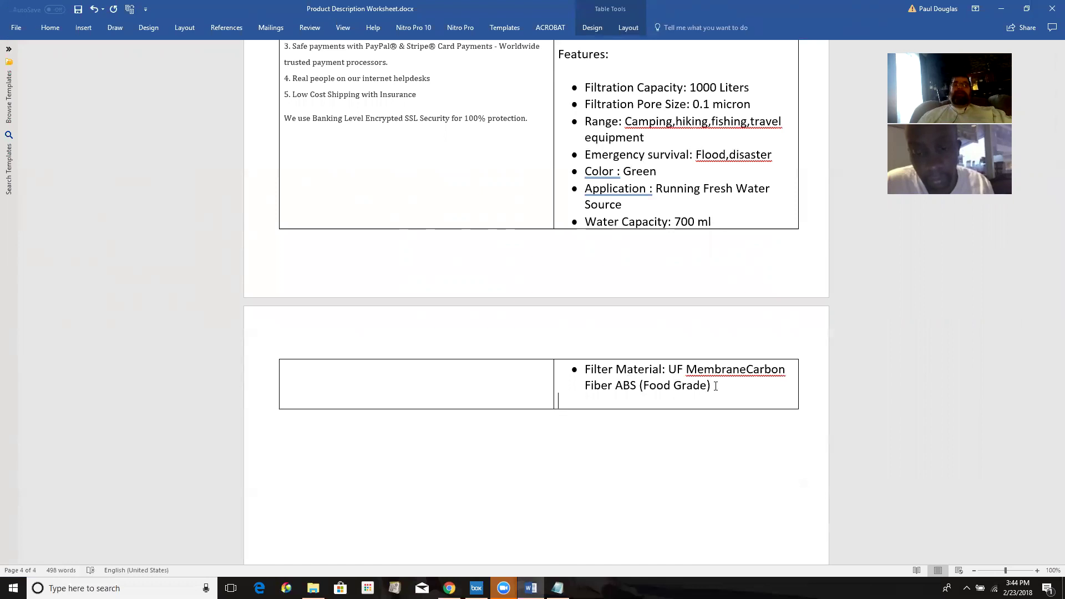
Check the bottle's details on the AliExpress product page in Chrome and return to the worksheet in Word
key("alt+Tab")
key("alt+Tab")
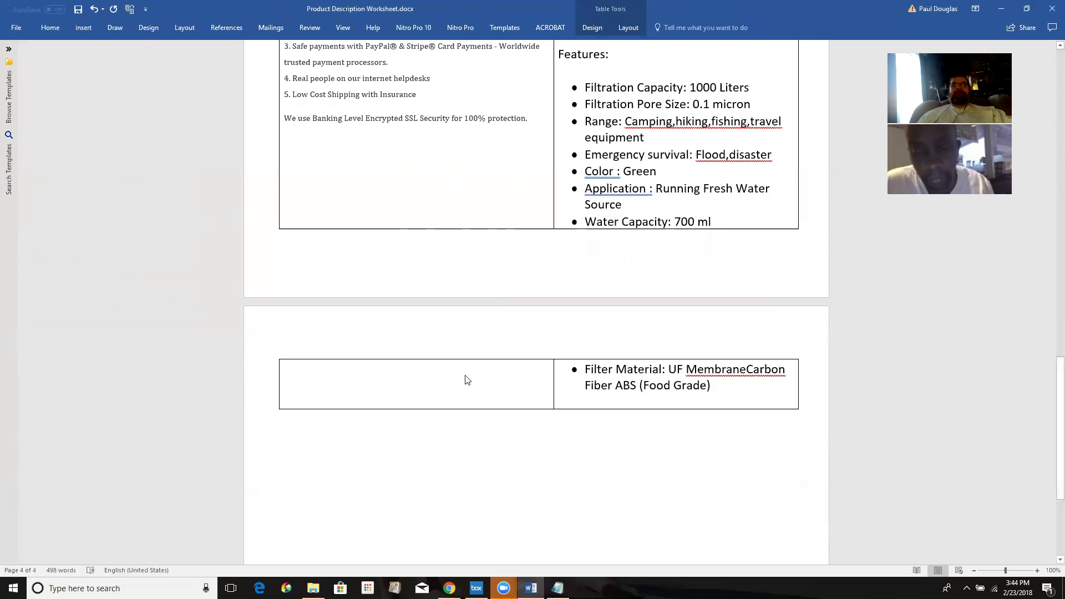
left_click(450, 588)
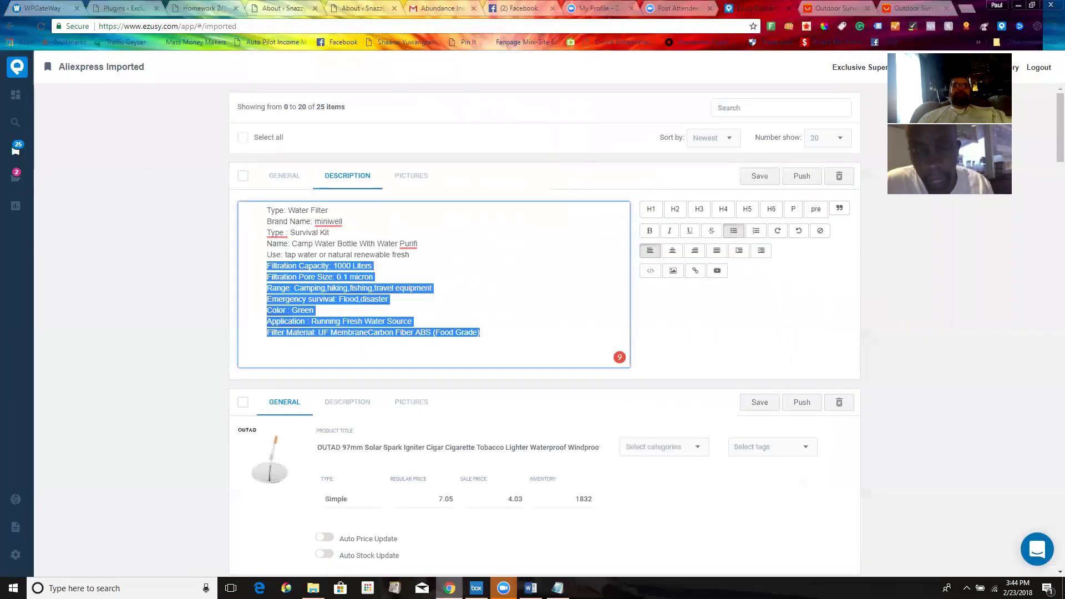
left_click(838, 6)
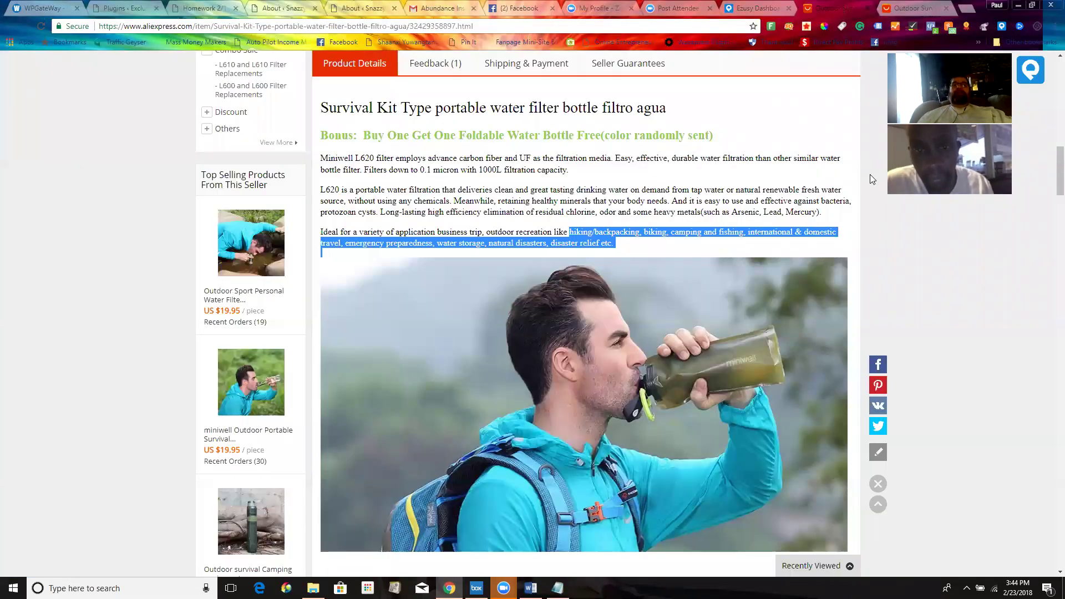
key("alt+Tab")
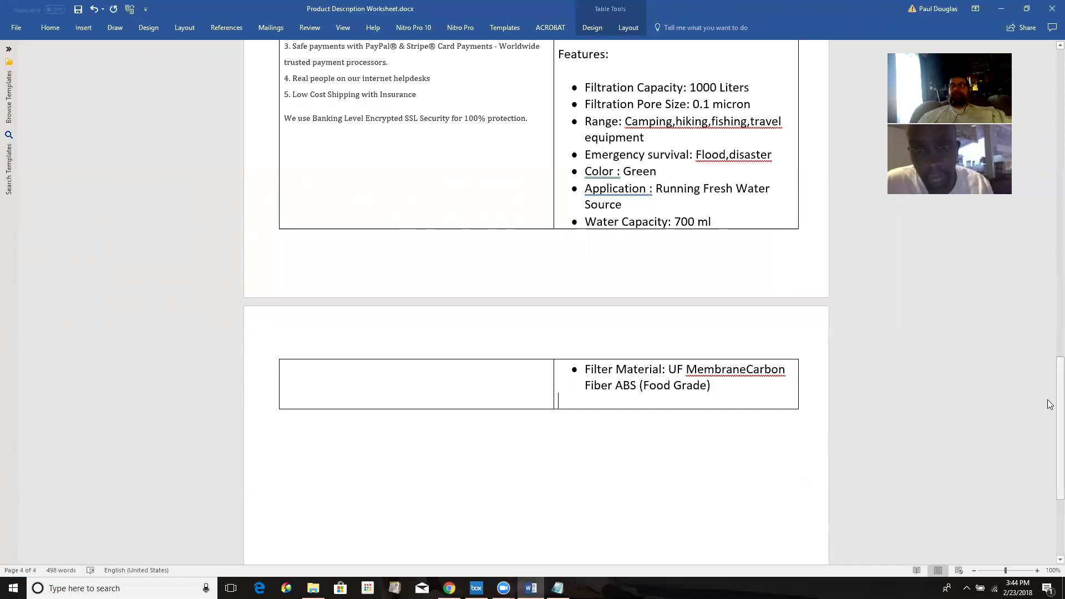
Copy the "OUR 5 POINT CUSTOMER PROMISE" block, through the SSL security line, from the model description in the worksheet
left_click_drag(1050, 404, 1050, 307)
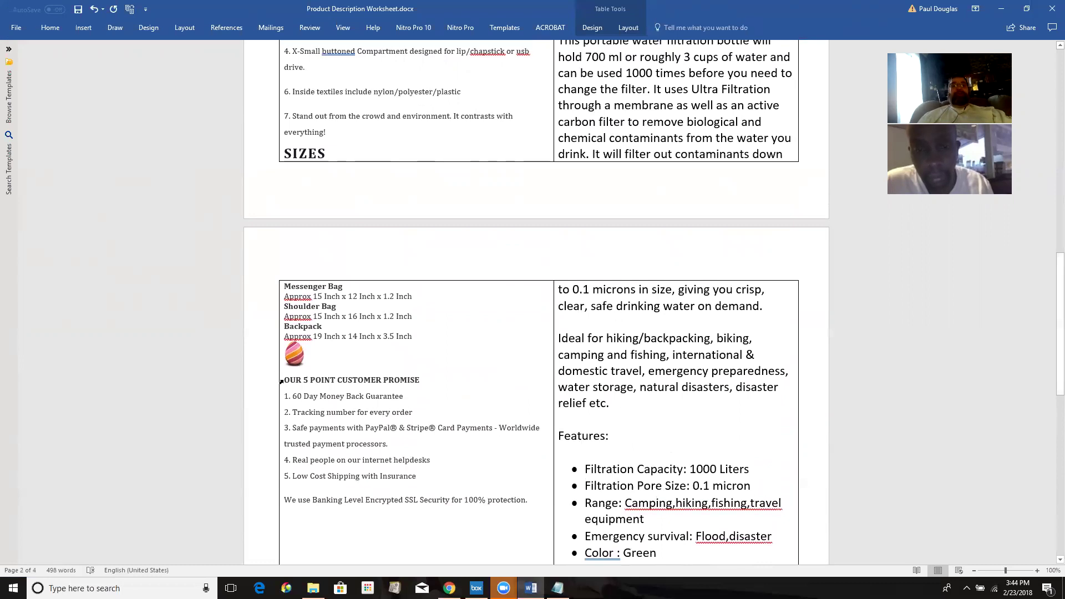
left_click_drag(286, 380, 534, 504)
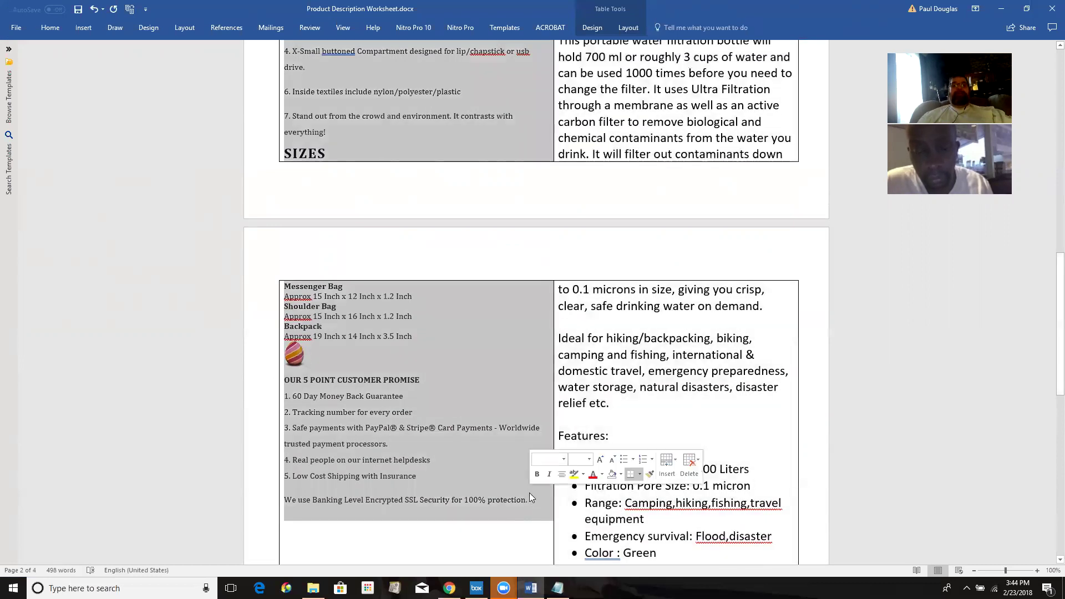
left_click(530, 495)
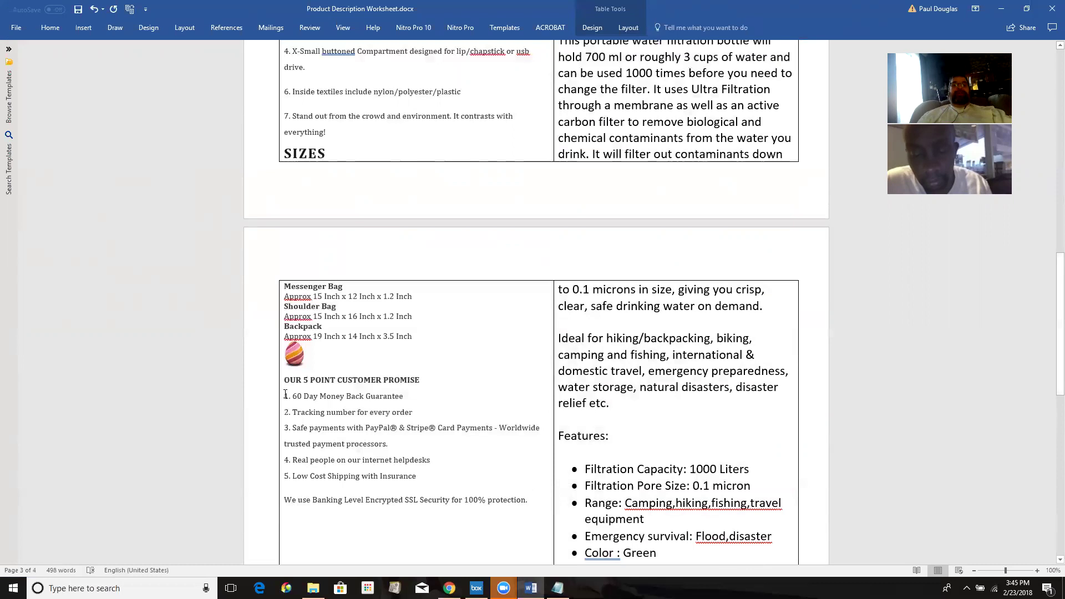
left_click_drag(286, 380, 529, 502)
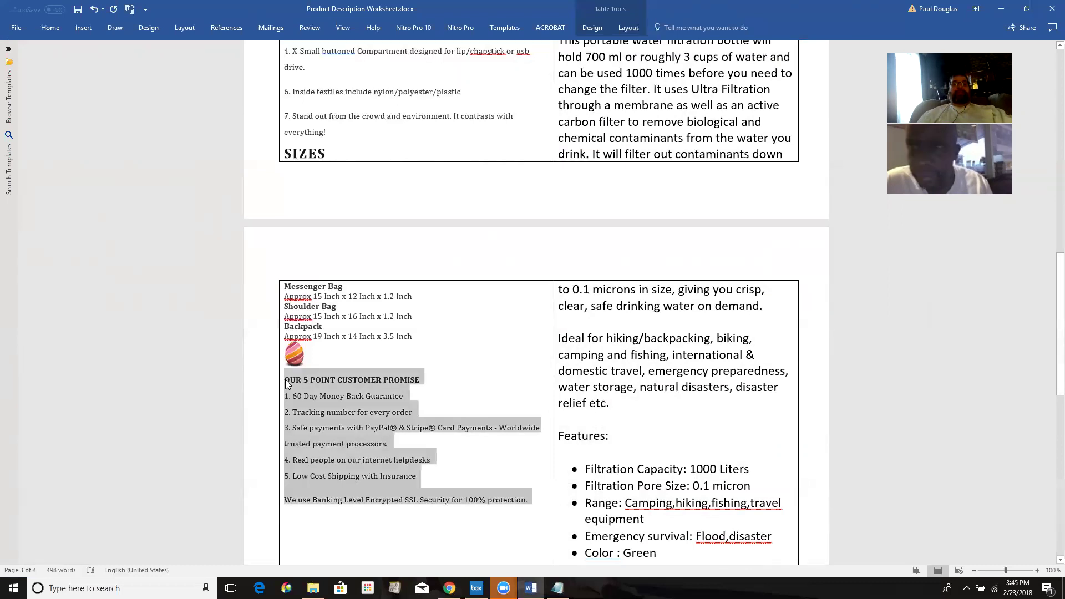
right_click(286, 382)
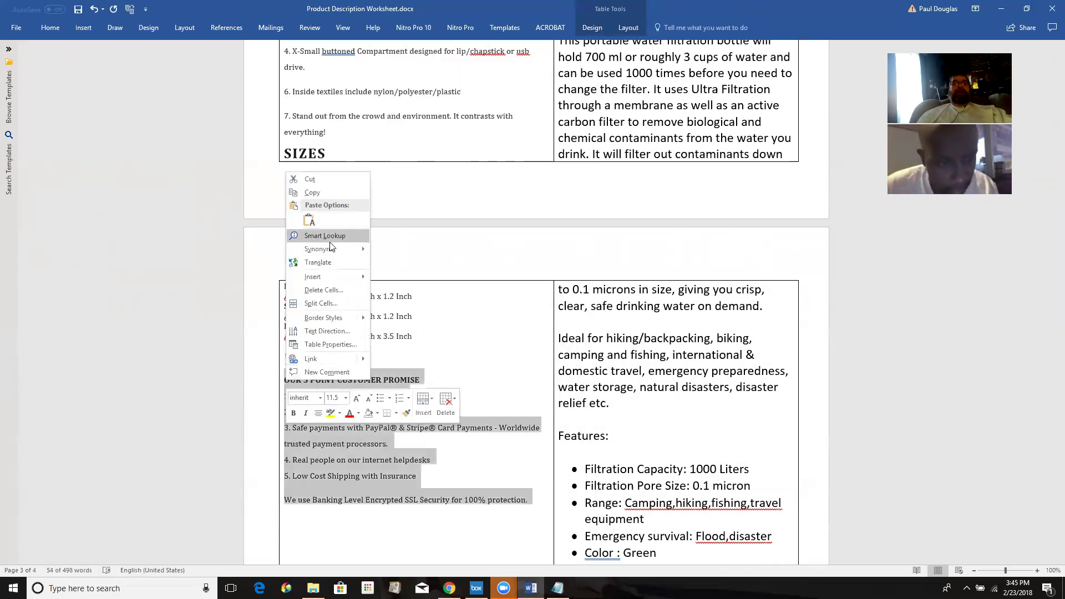
left_click(314, 193)
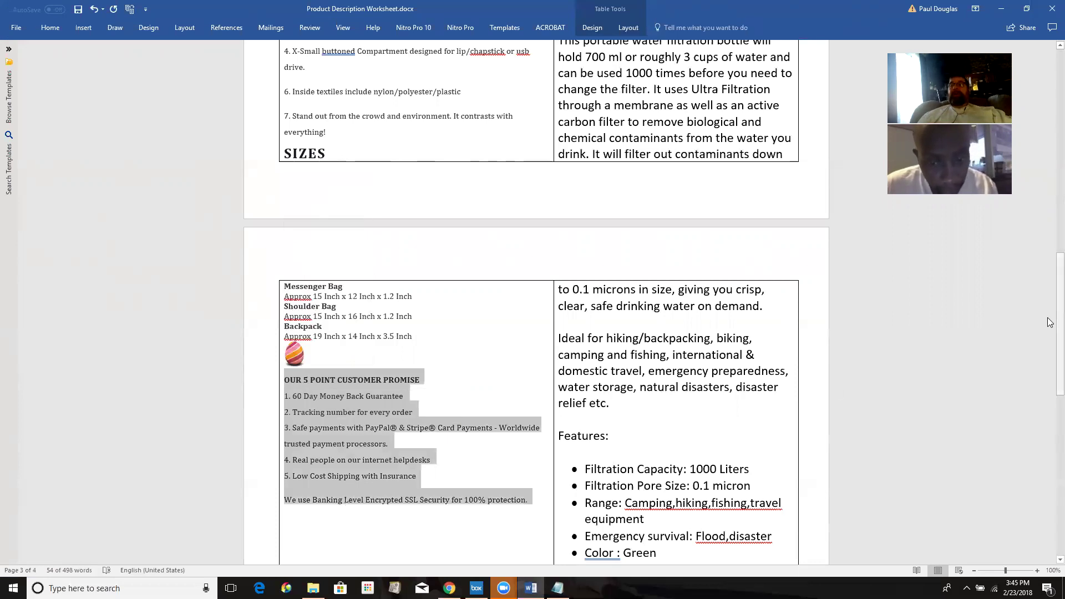
Paste the copied customer promise as plain paragraphs below the Filter Material bullet in Your Description
left_click(1049, 300)
left_click_drag(1049, 300, 1050, 392)
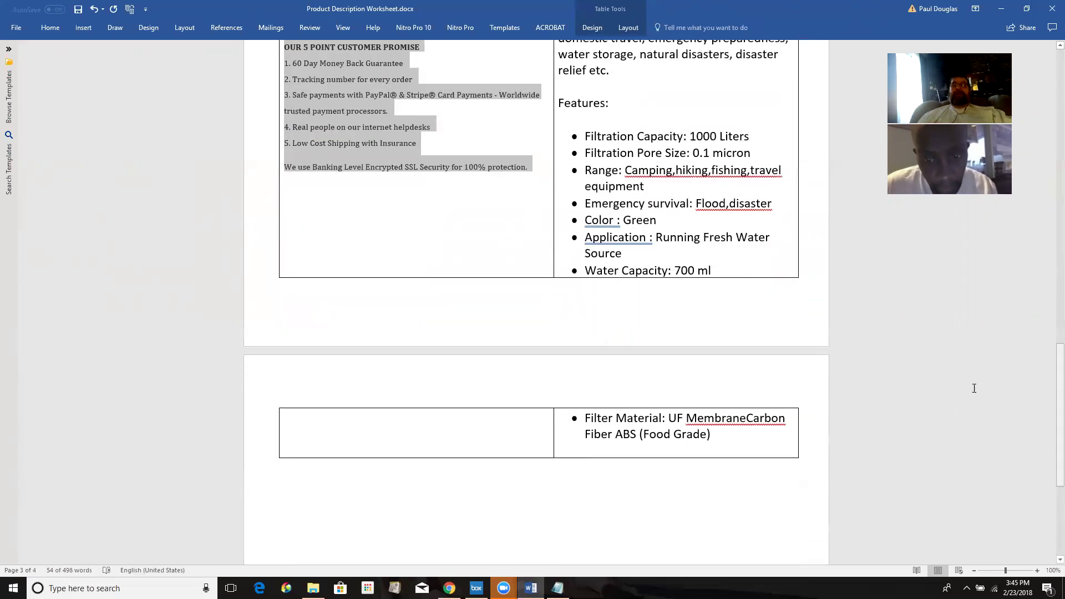
left_click(732, 437)
key("Return")
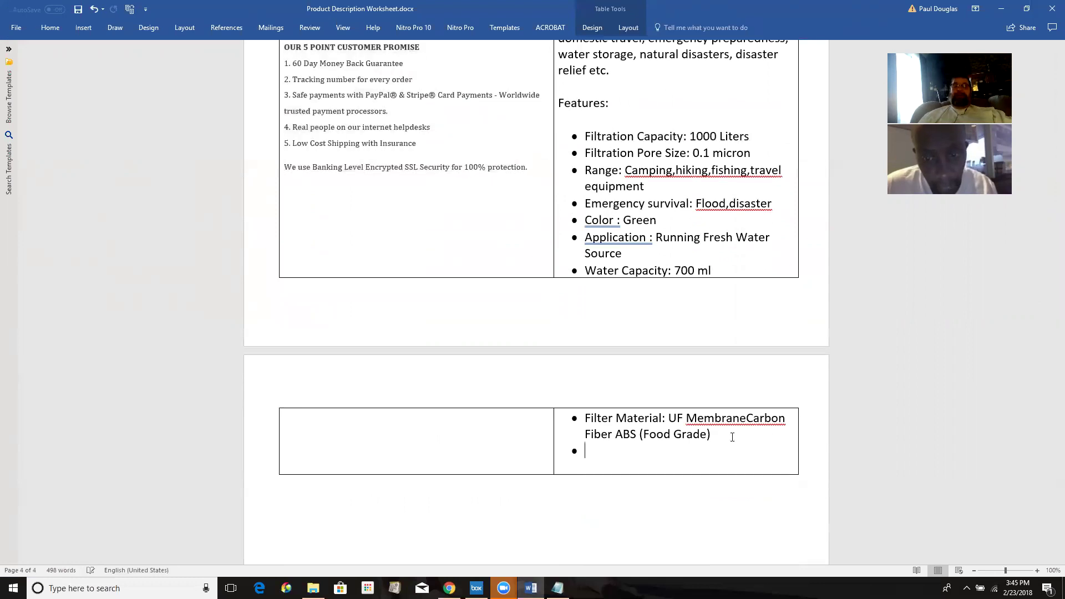
key("BackSpace")
key("ctrl+v")
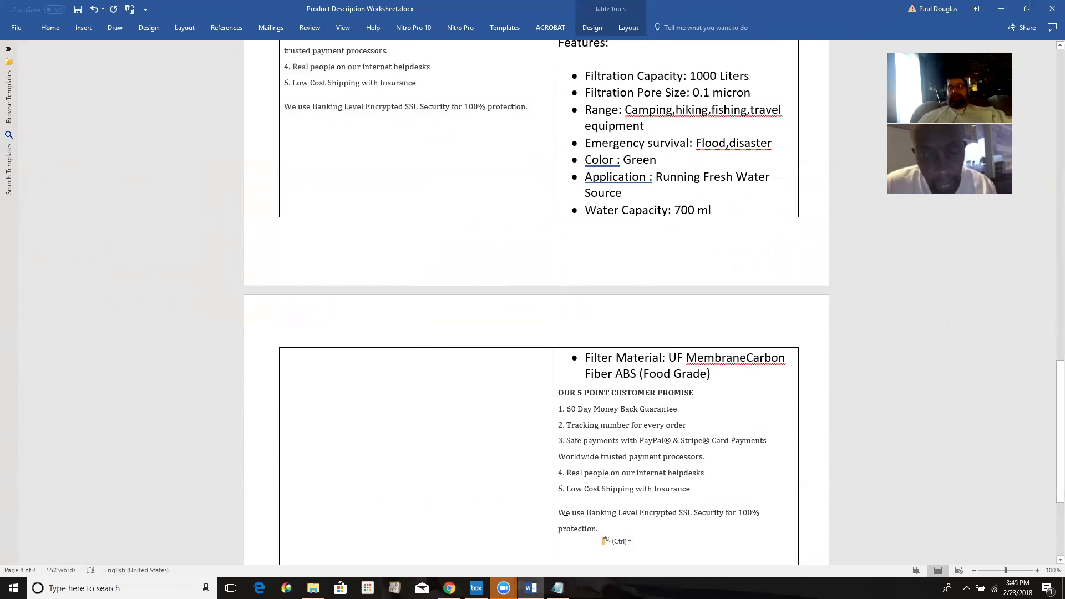
key("Escape")
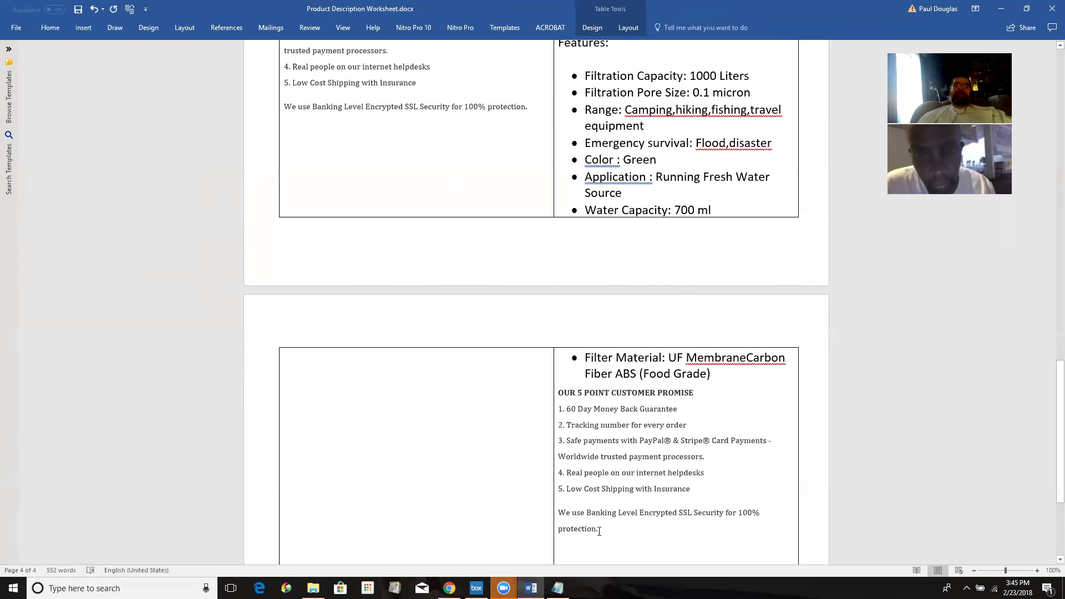
Select the full Your Description text, starting at "Clear, Clean Safe Drinking On Demand", and try to copy it
left_click_drag(1054, 423, 1036, 164)
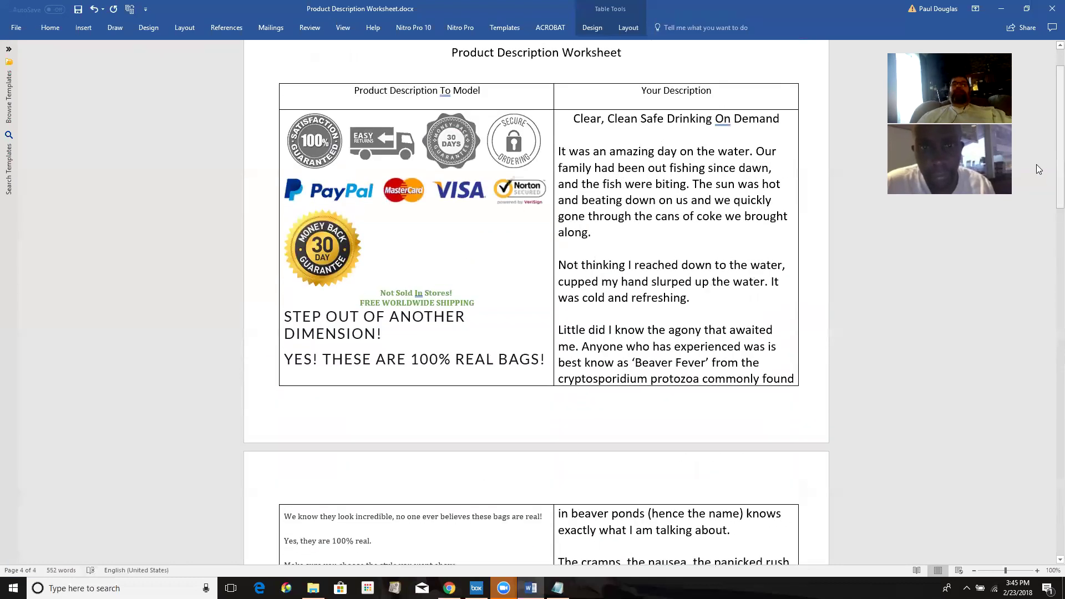
key("ctrl+shift+End")
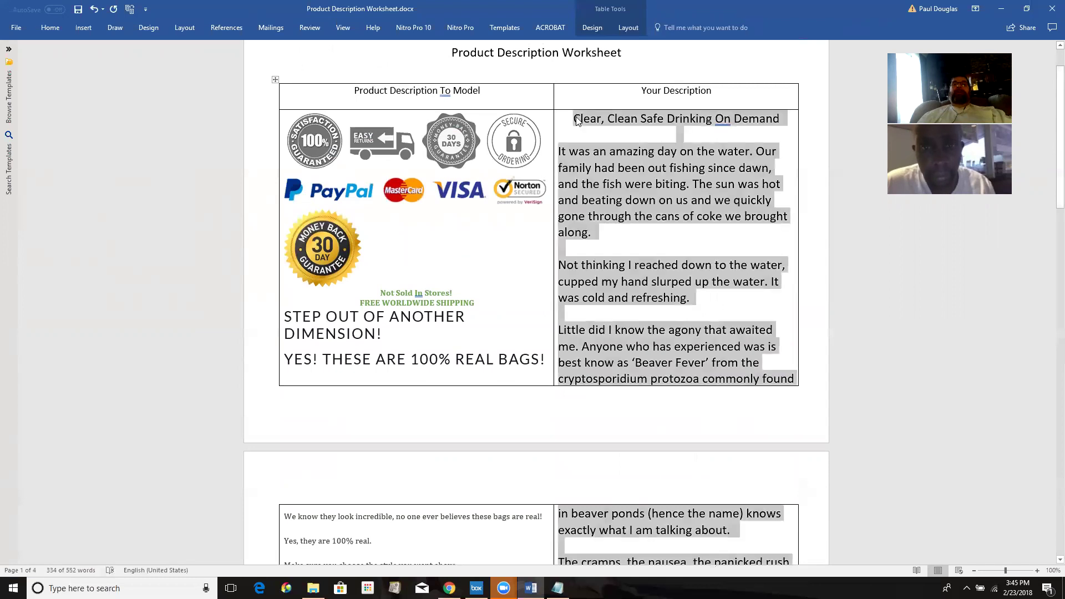
right_click(577, 119)
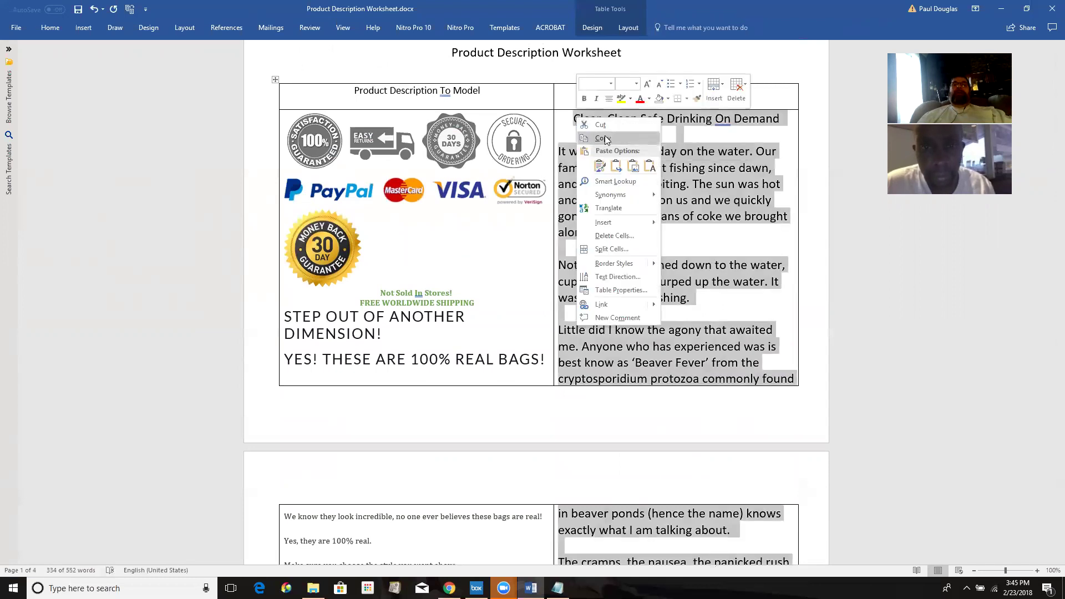
left_click(603, 138)
left_click(504, 588)
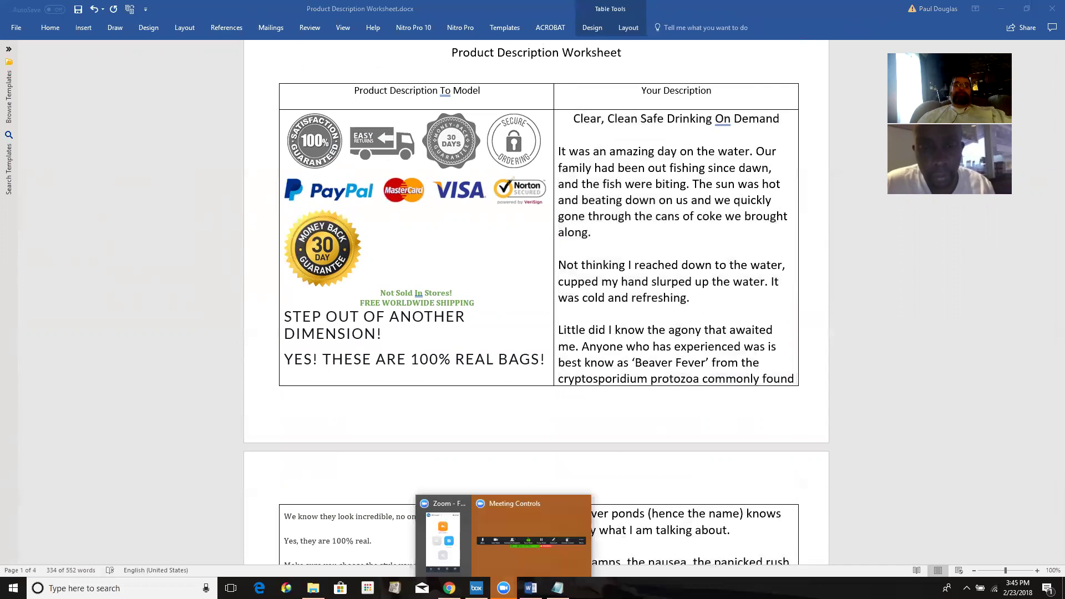
Switch to the Ezusy imported products page in Chrome and replace the first product's description with the clipboard text
left_click(449, 588)
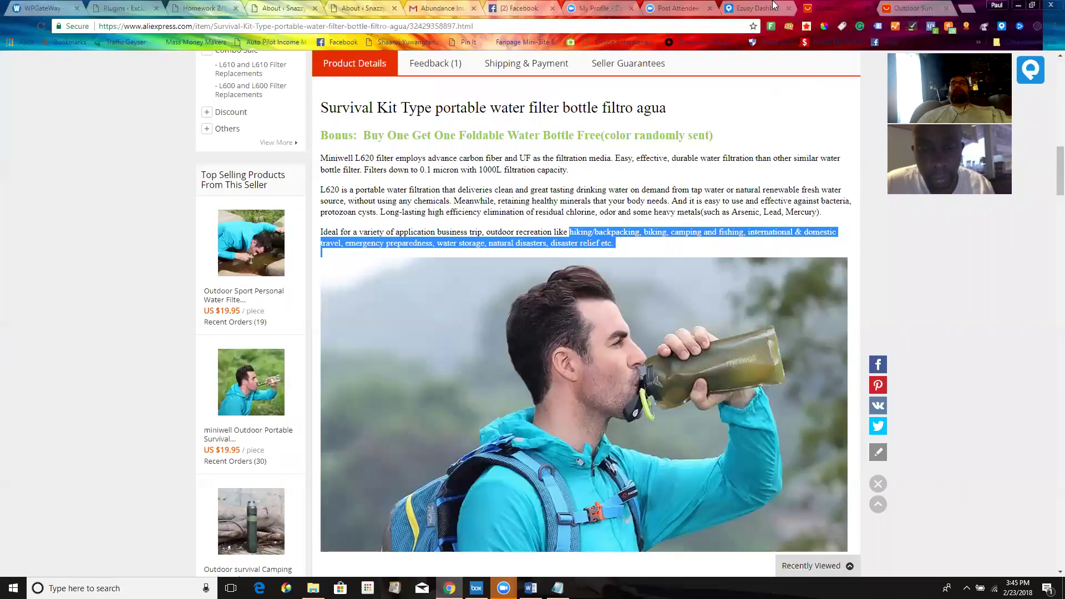
left_click(752, 9)
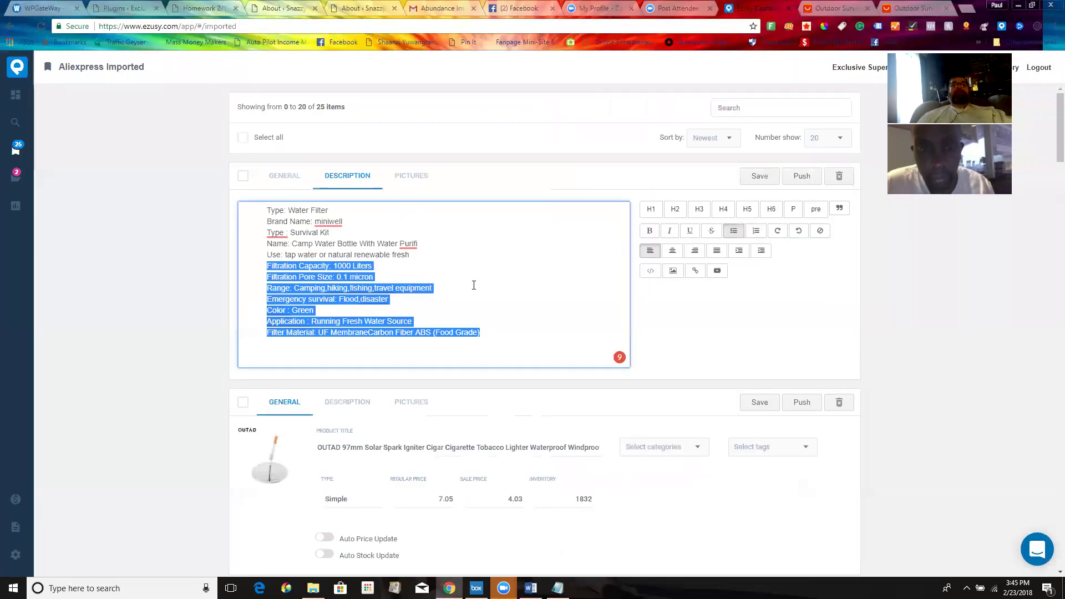
left_click(485, 334)
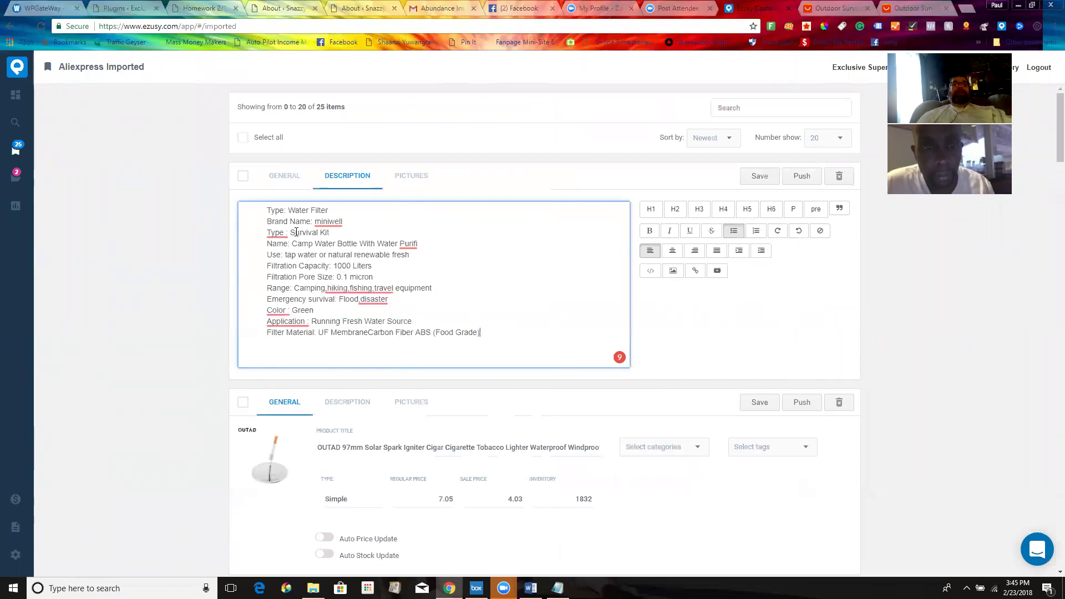
left_click(268, 209, "shift")
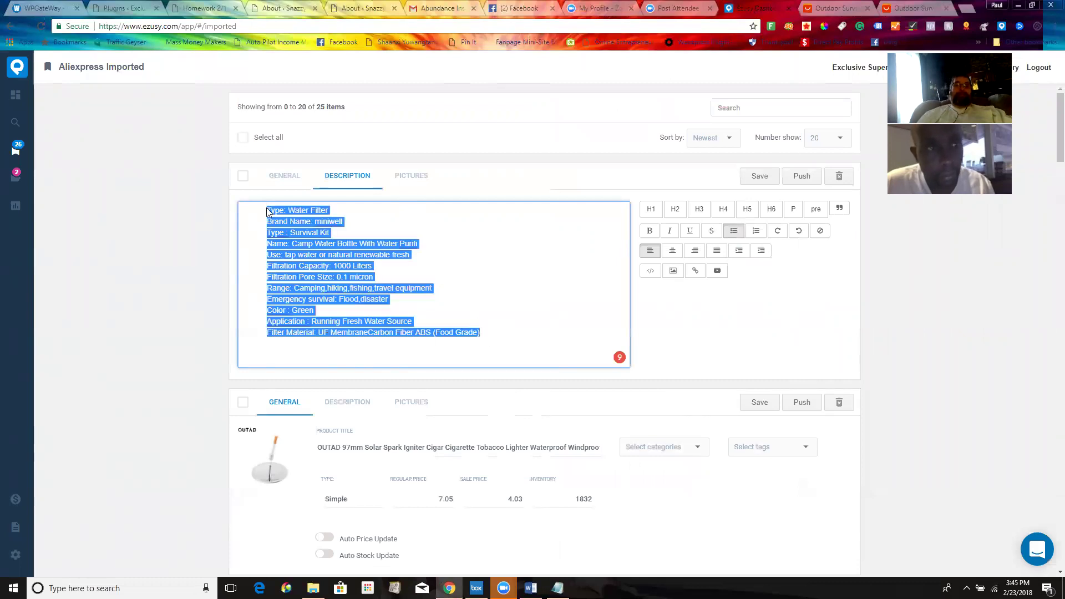
key("ctrl+v")
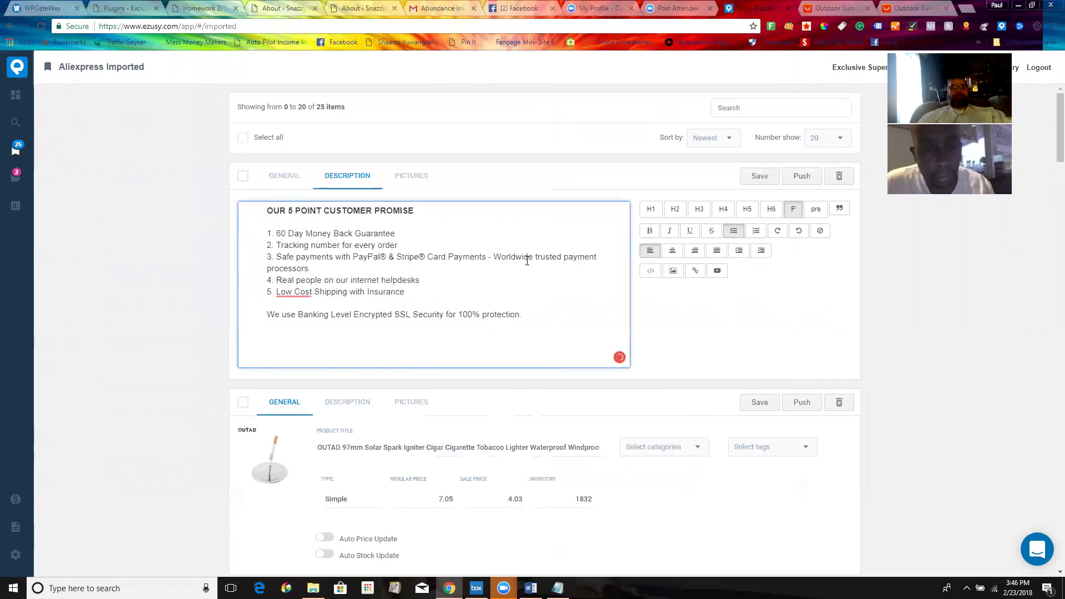
Return to Word and reselect Your Description from its title through the last customer promise line for copying
key("alt+Tab")
left_click(647, 183)
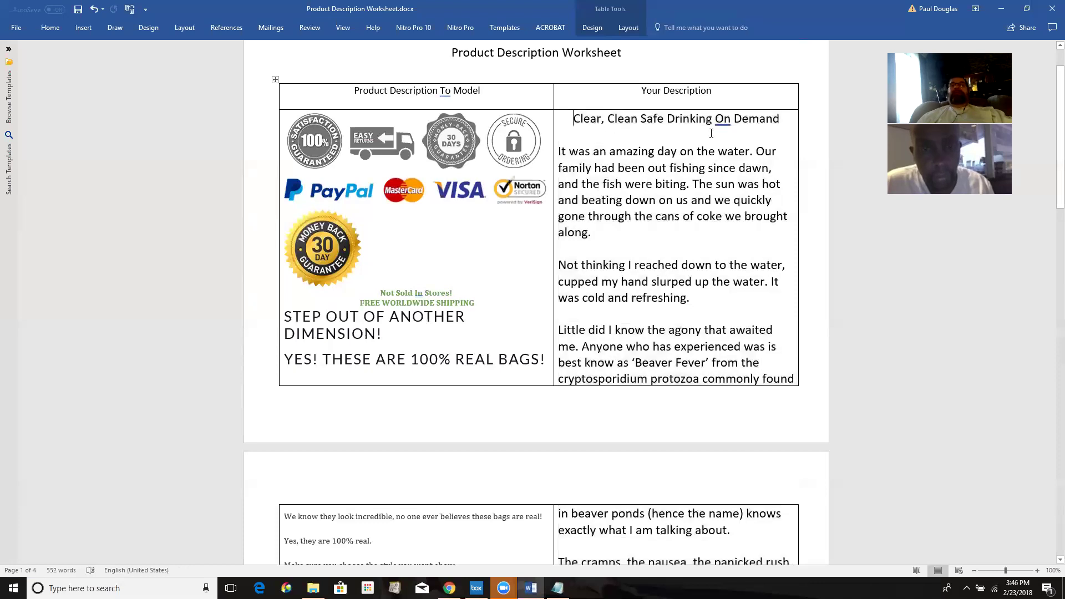
left_click_drag(1059, 166, 1059, 513)
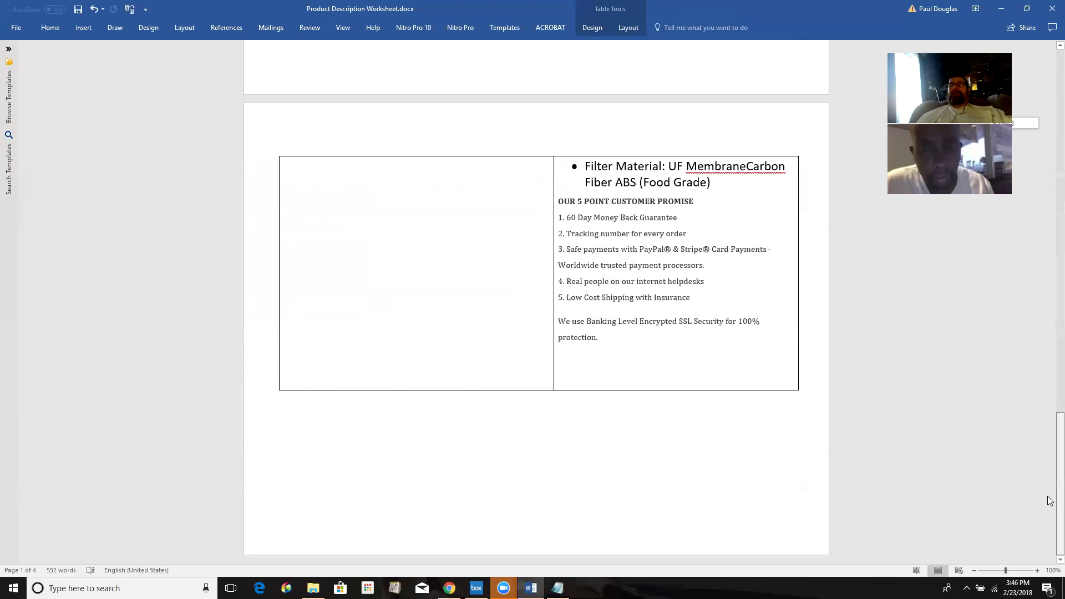
left_click(617, 342, "shift")
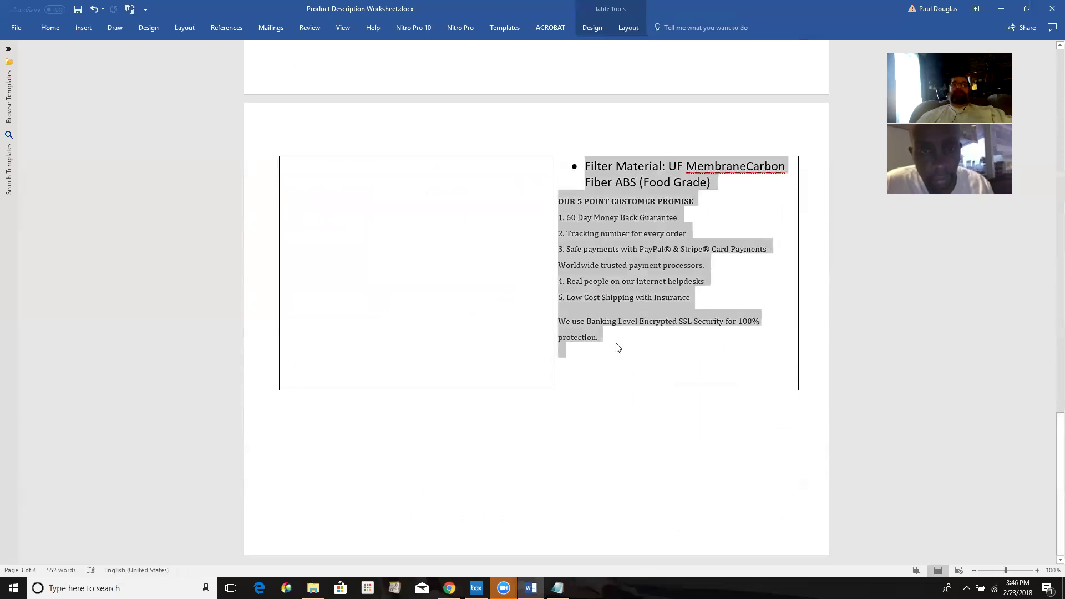
right_click(614, 286)
left_click(631, 309)
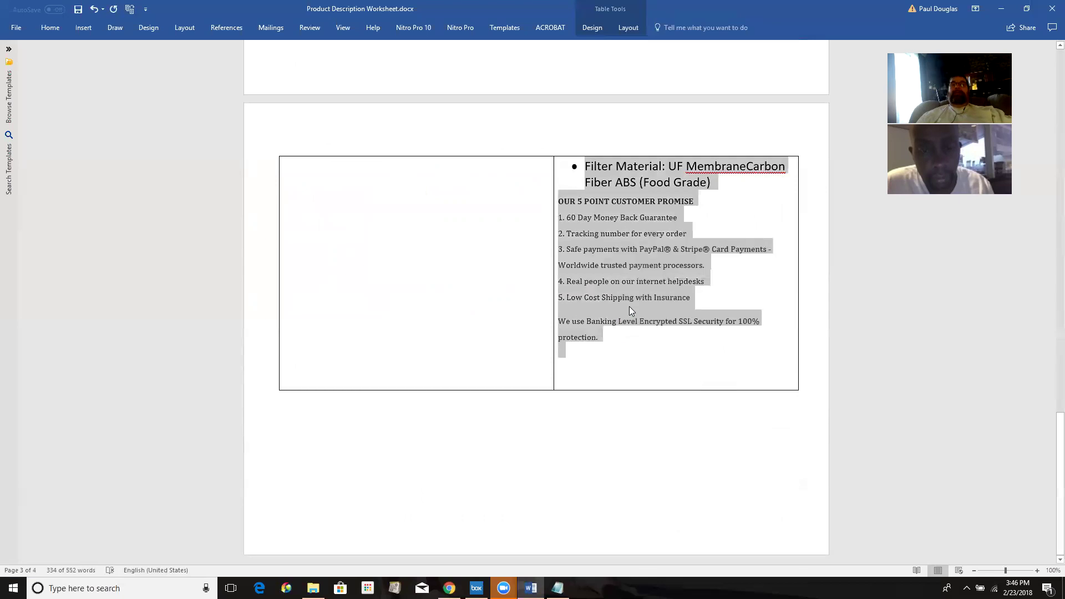
Back in Ezusy, clear the first product's description and try to paste the worksheet text again
key("alt+Tab")
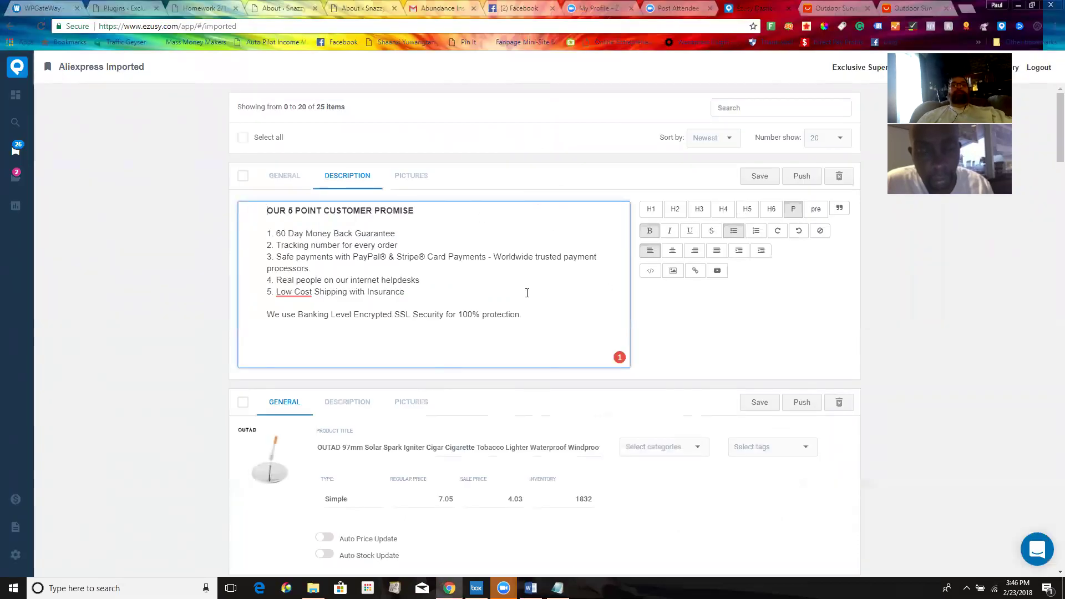
key("ctrl+a")
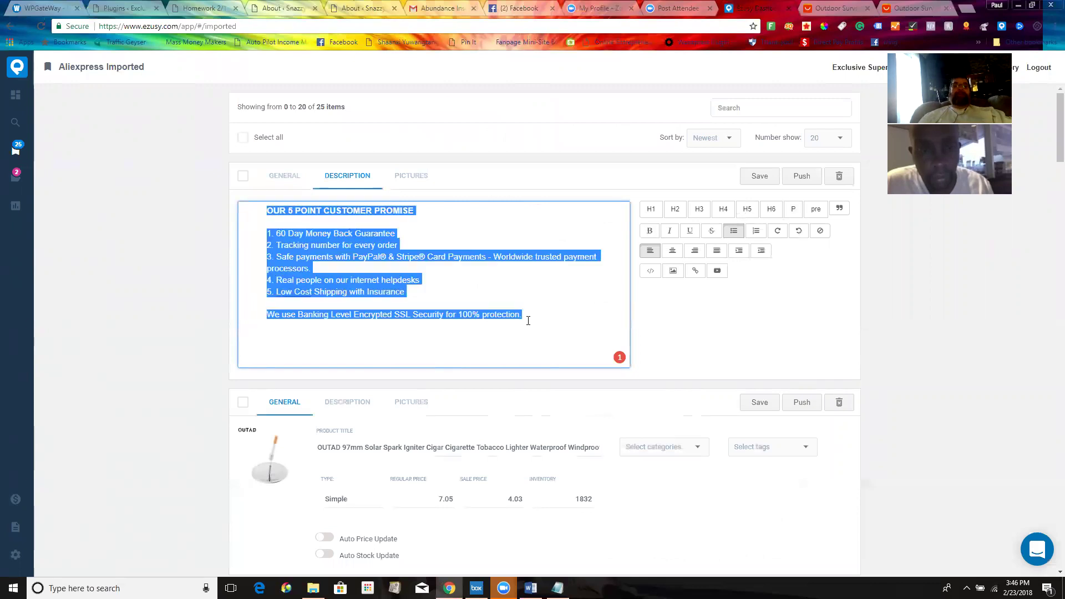
key("BackSpace")
key("ctrl+z")
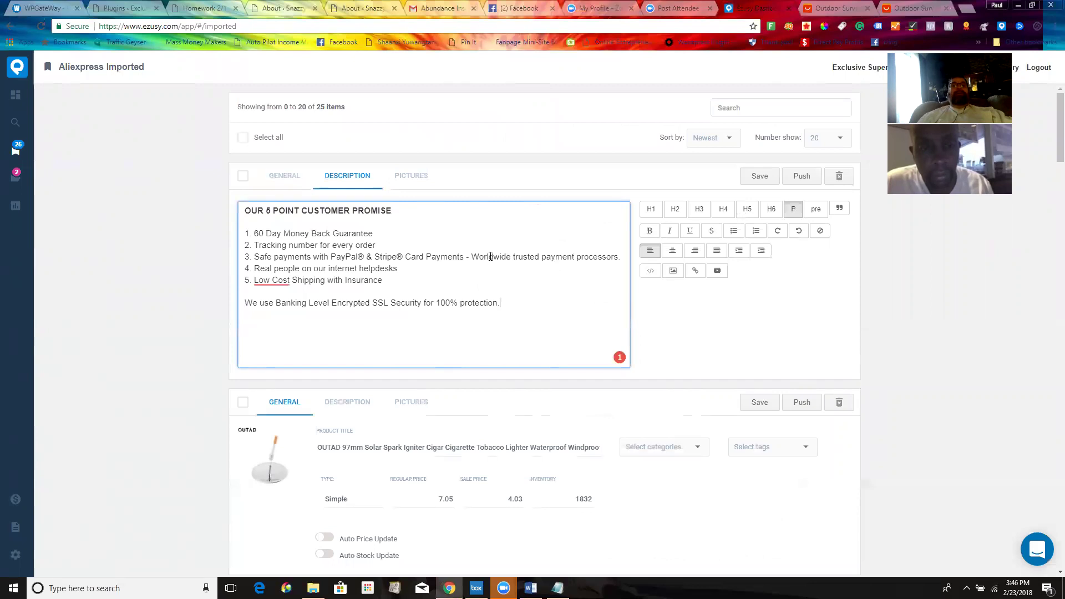
Switch to Word and copy the still-selected Your Description text again
key("alt+Tab")
right_click(659, 220)
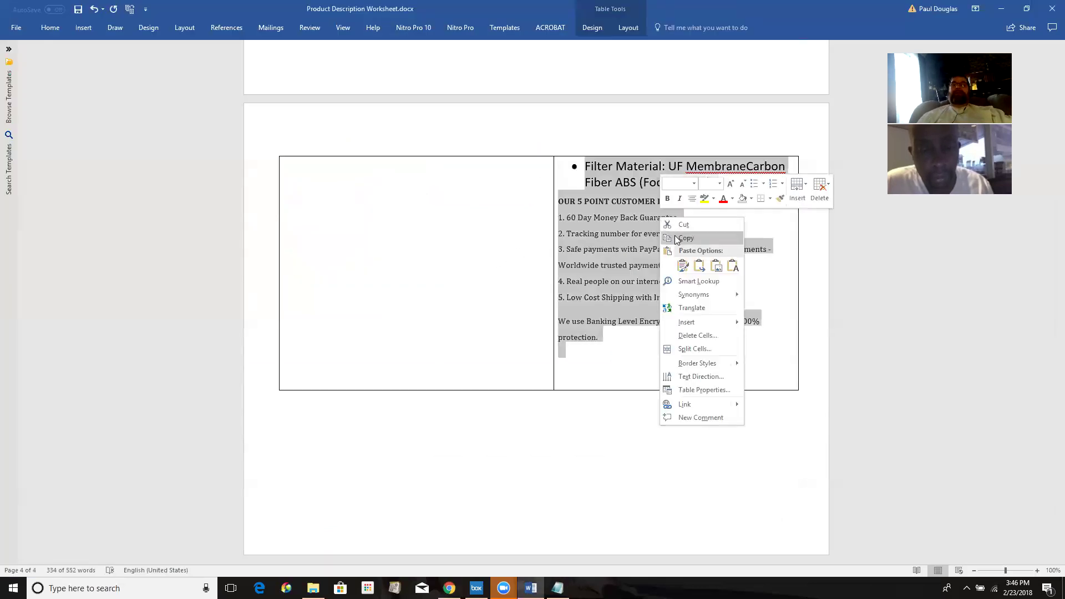
left_click(676, 238)
Paste the copied description into the blank Notepad window to check it, and clear the note
key("alt+Tab")
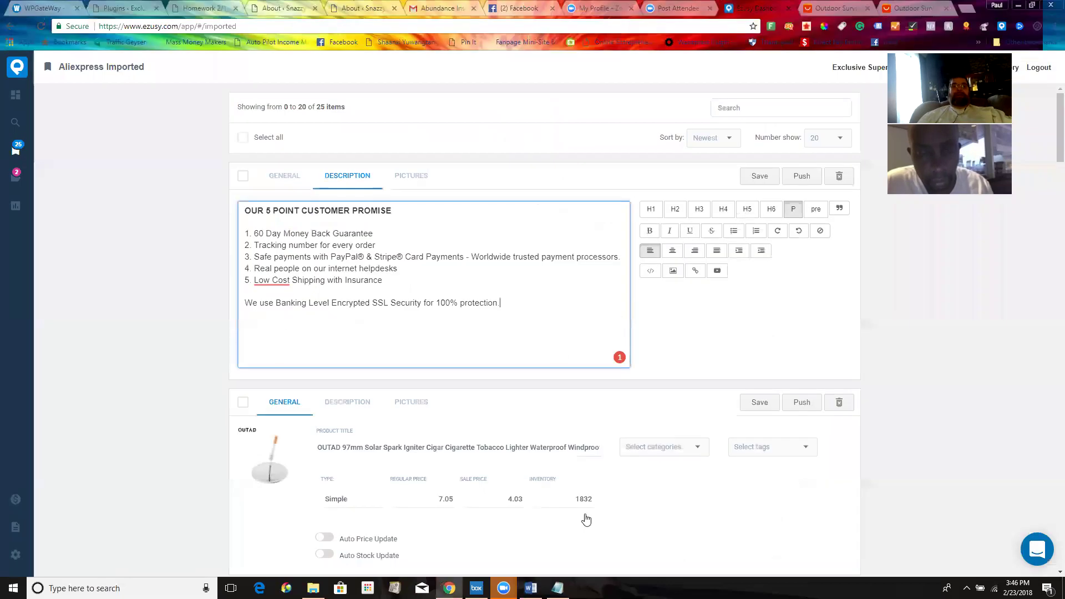
left_click(557, 588)
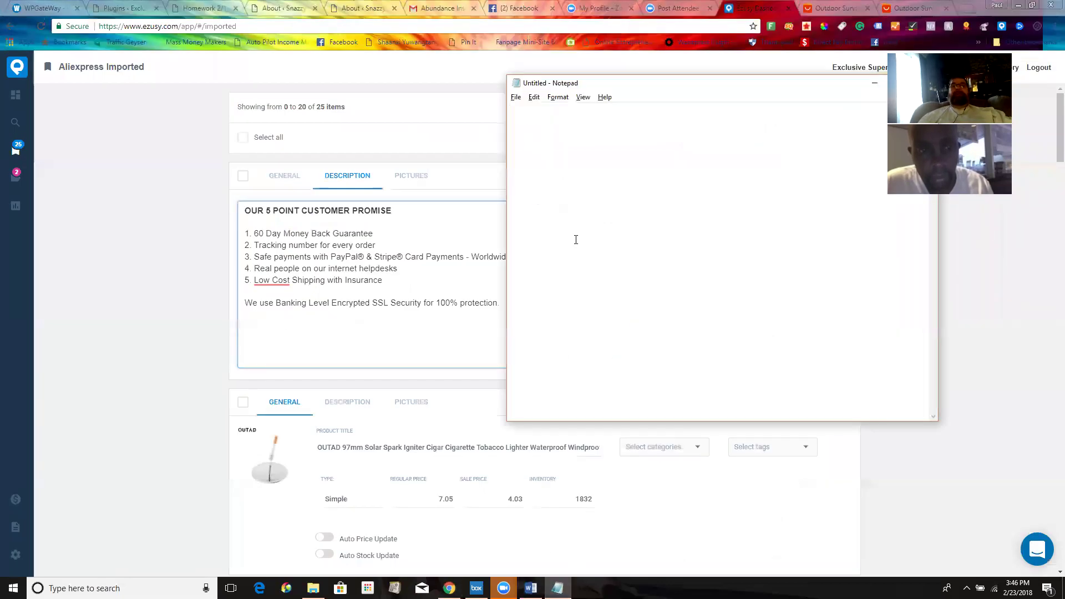
key("ctrl+v")
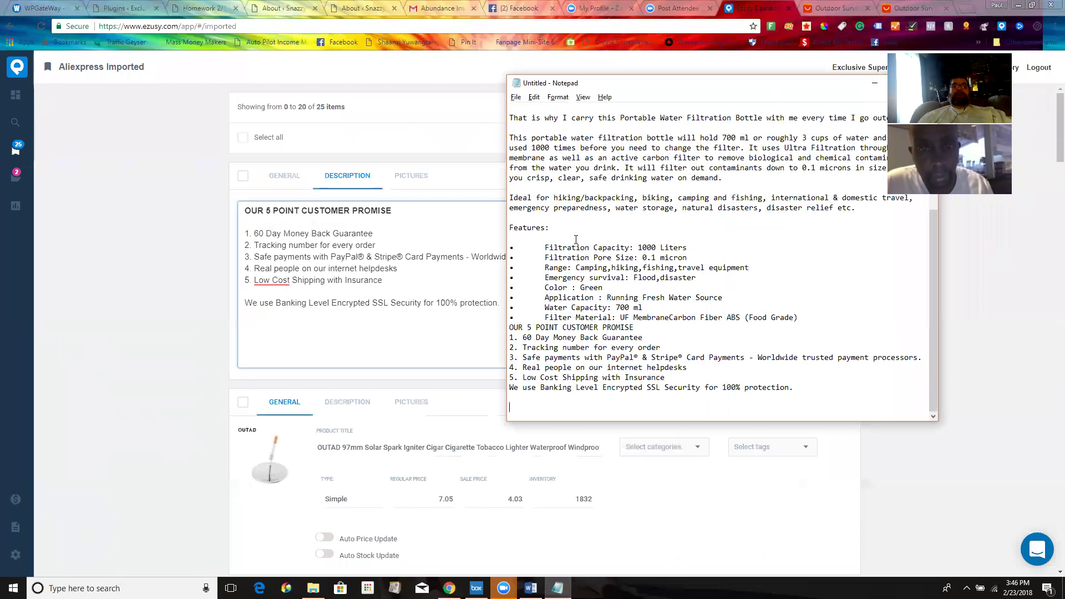
key("ctrl+a")
key("Delete")
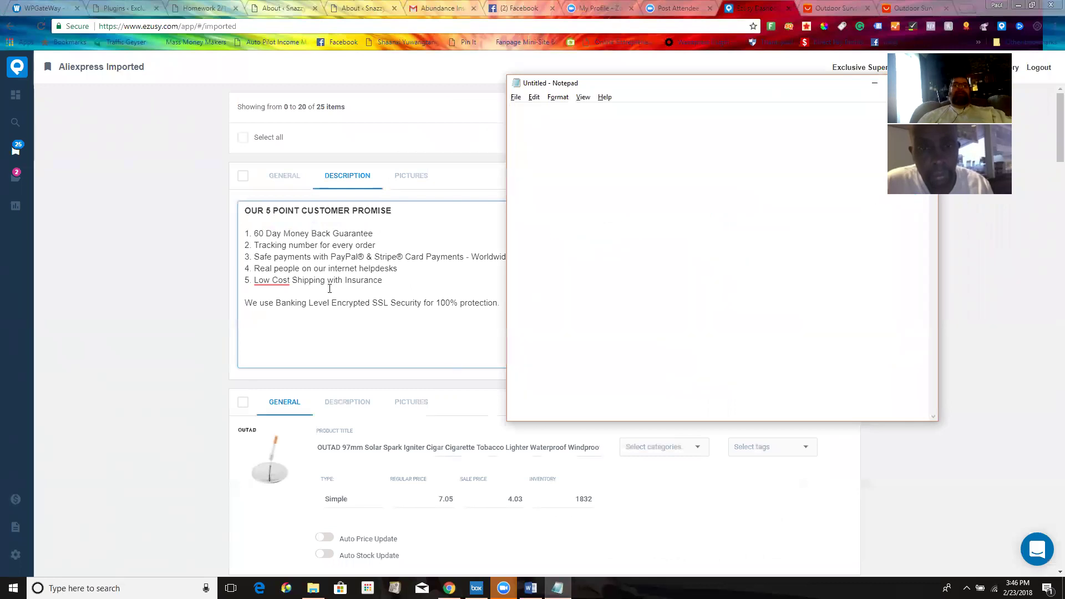
Delete the customer promise text from the first product's Ezusy description and paste the full custom description in its place
left_click(501, 303)
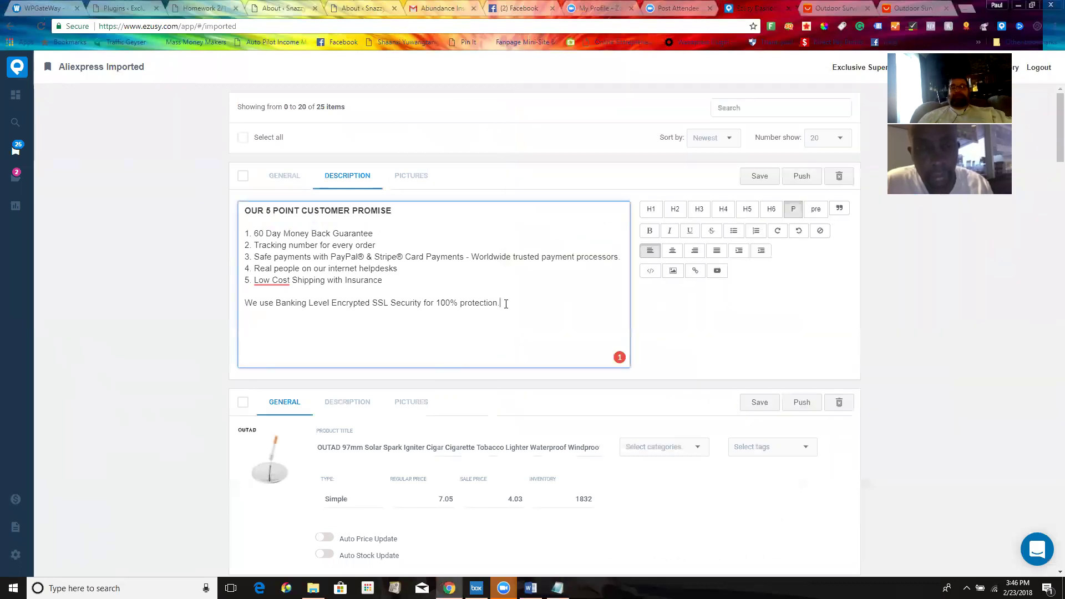
key("shift+Home")
key("shift+Up")
key("shift+Up")
key("shift+Up")
key("shift+Up")
key("shift+Up")
key("shift+Up")
key("shift+Up")
key("shift+Up")
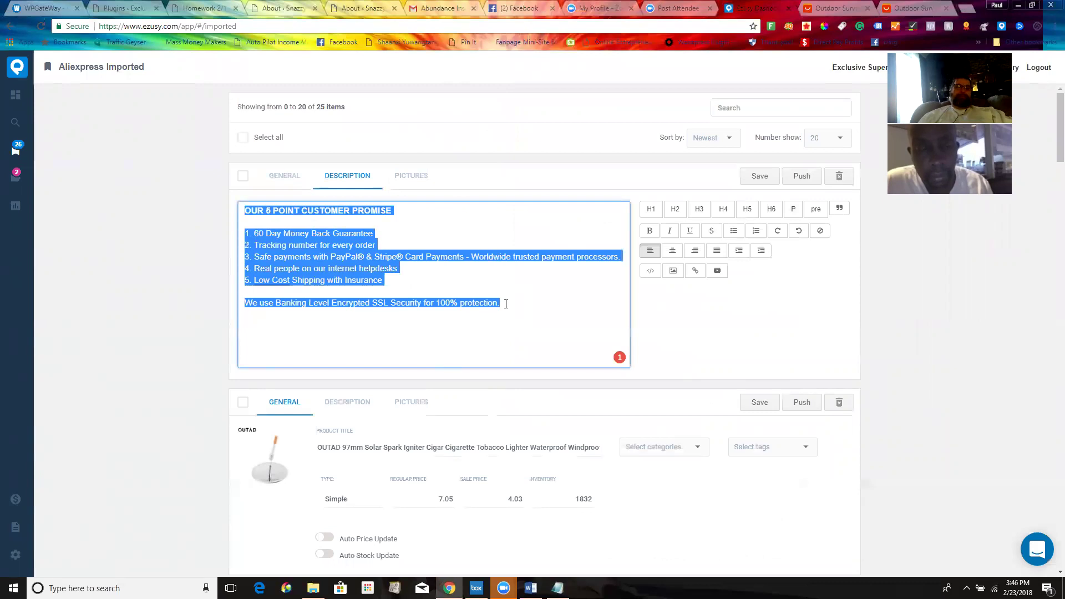
key("Delete")
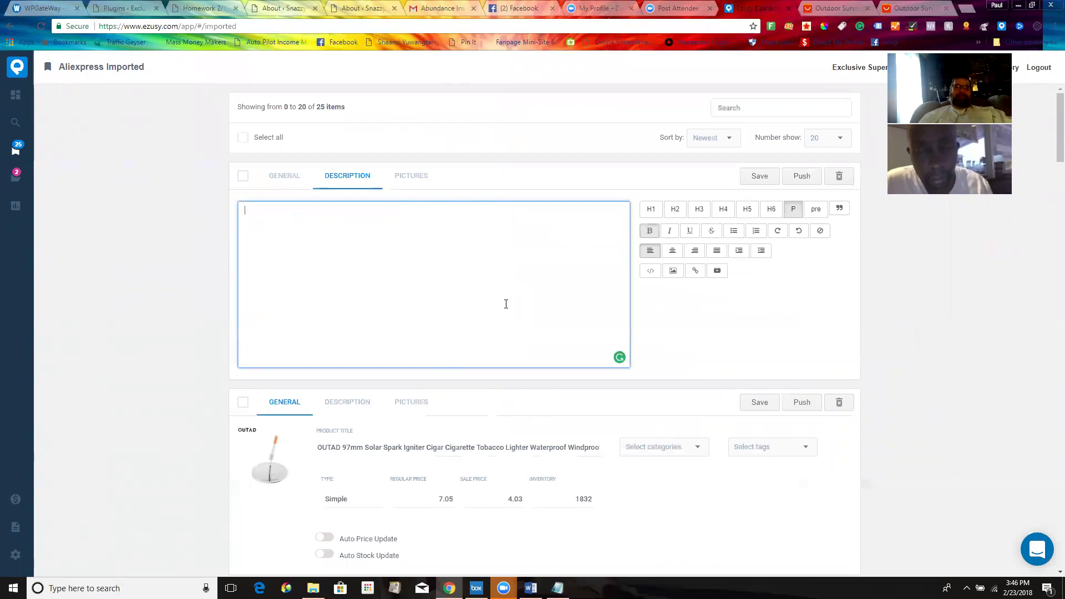
key("ctrl+v")
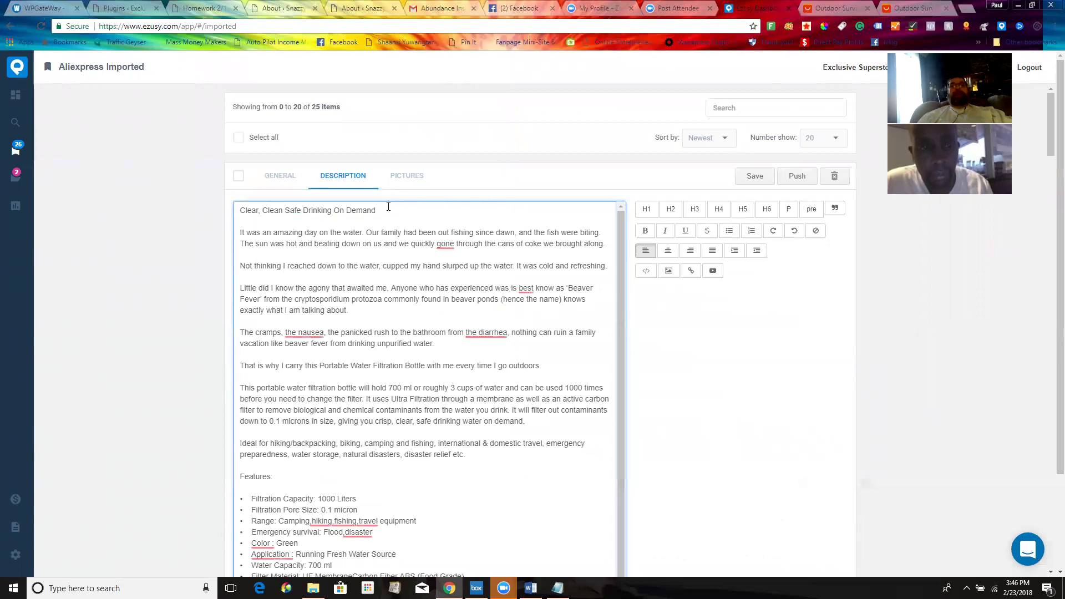
Try to format only the title line "Clear, Clean Safe Drinking On Demand" as a Heading 2 in the first product's description
left_click_drag(377, 210, 233, 214)
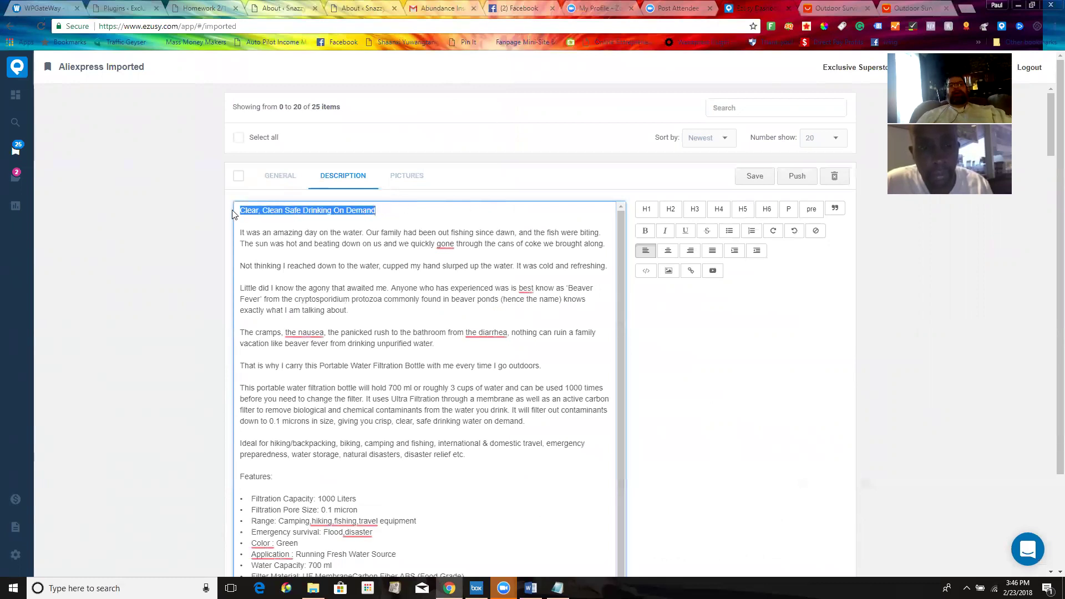
left_click(671, 214)
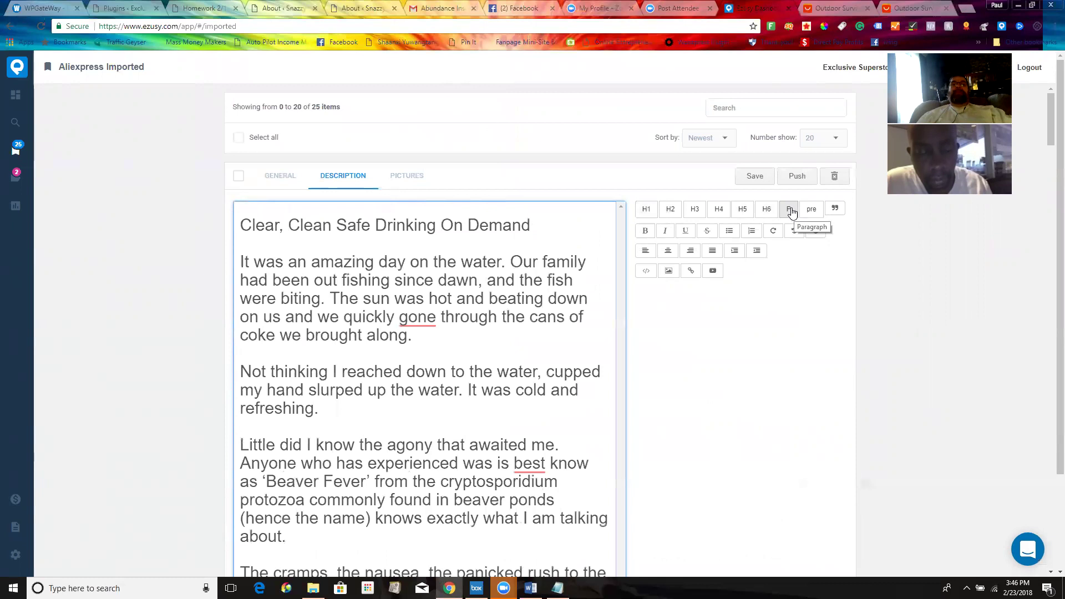
left_click_drag(537, 222, 237, 226)
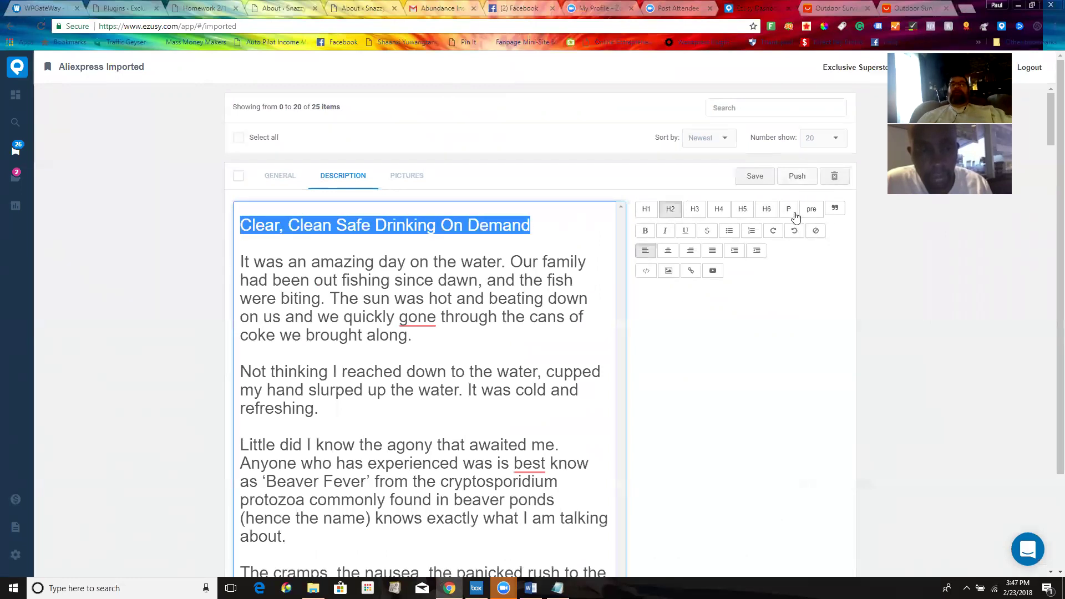
left_click(667, 217)
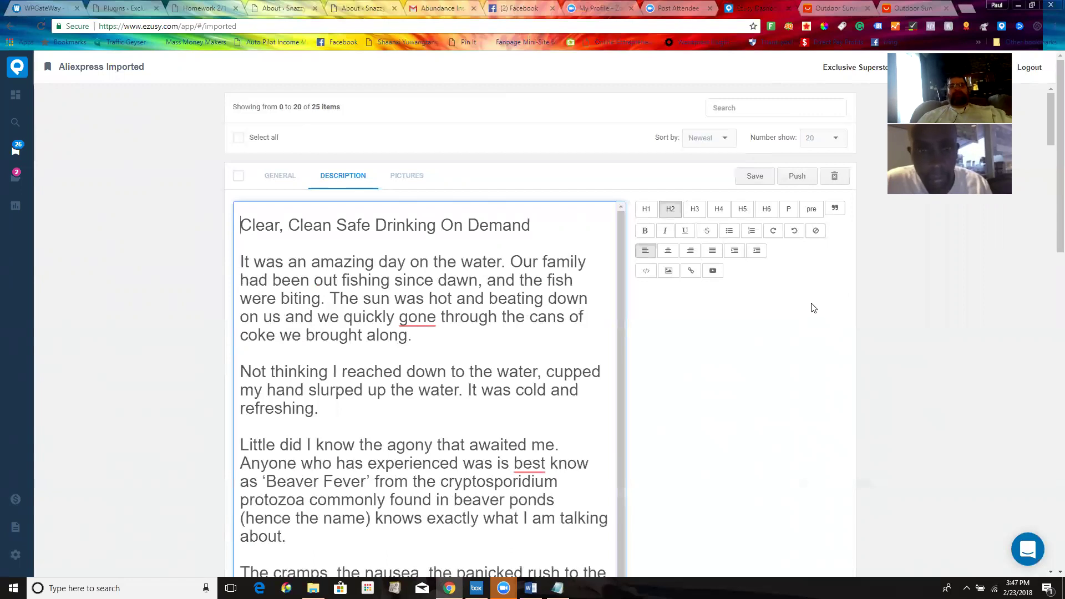
Clear the first product's description, paste the custom text back in as normal paragraphs, and remove the blank line above the title
key("ctrl+a")
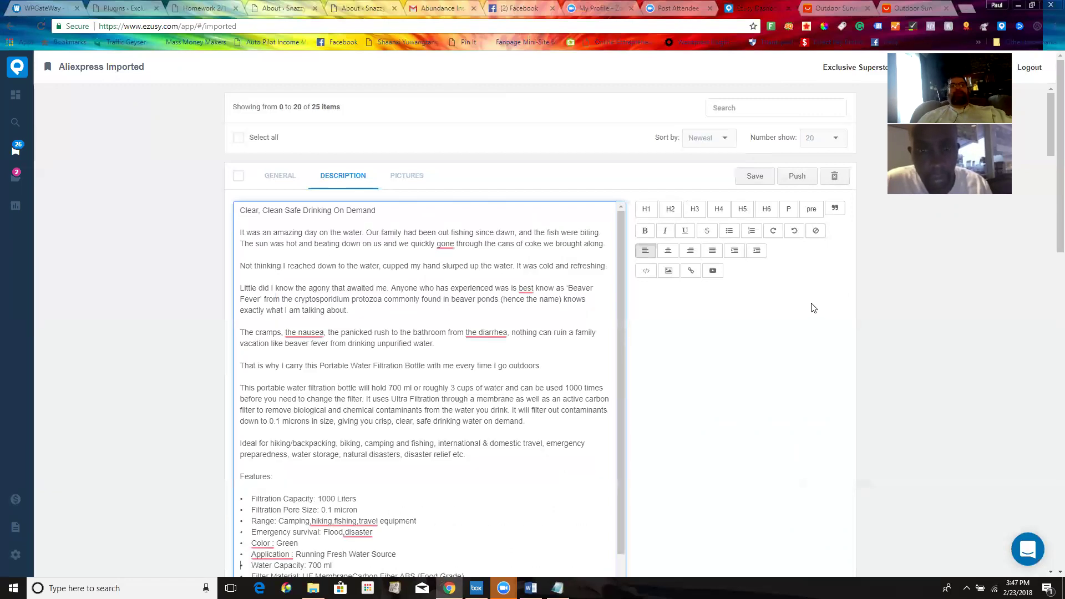
key("Delete")
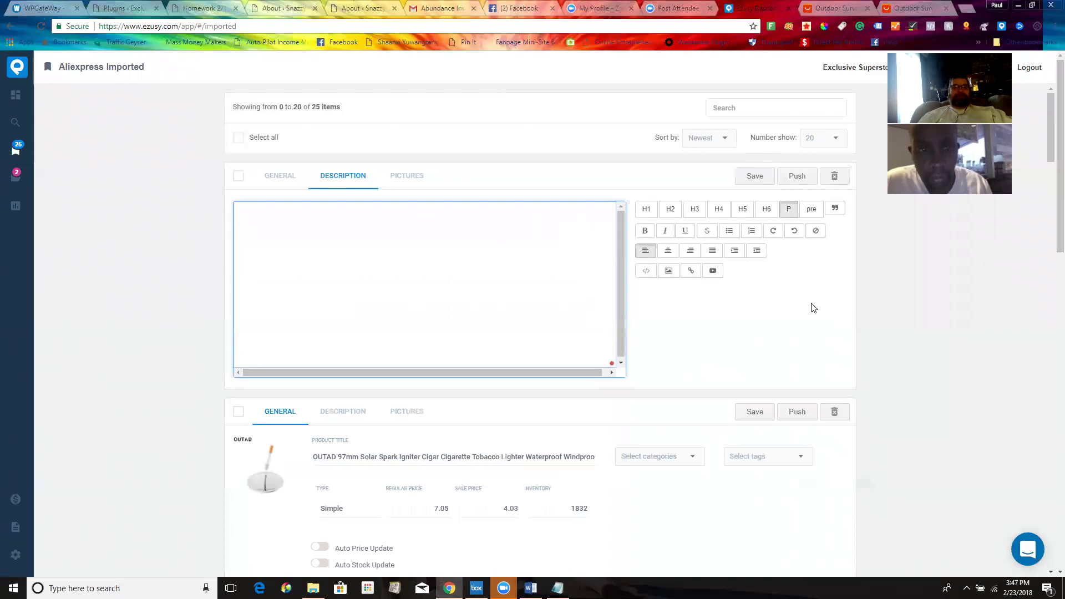
key("ctrl+v")
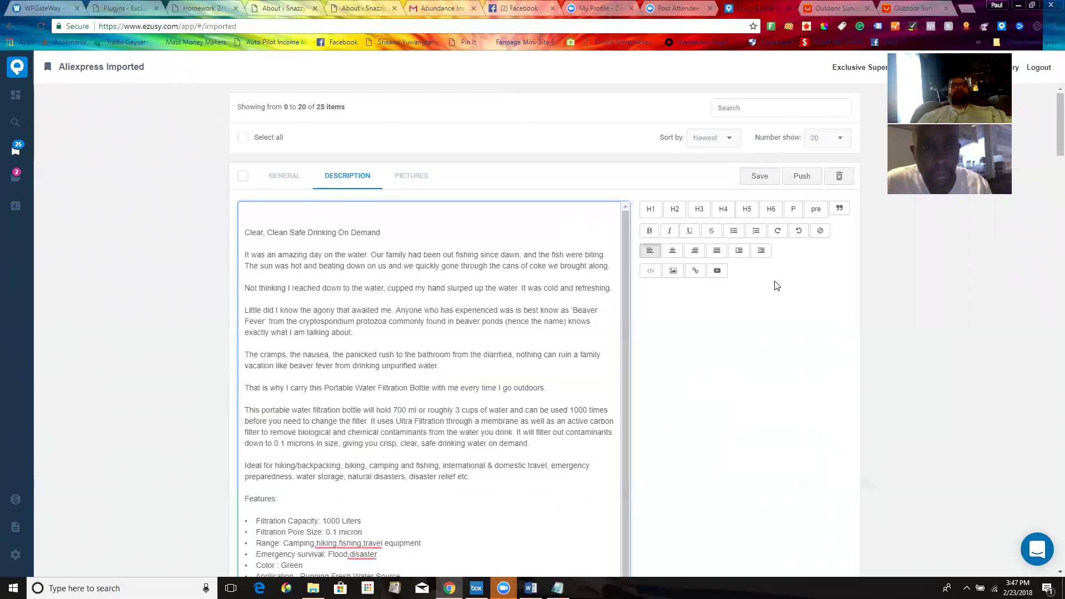
left_click(242, 228)
key("BackSpace")
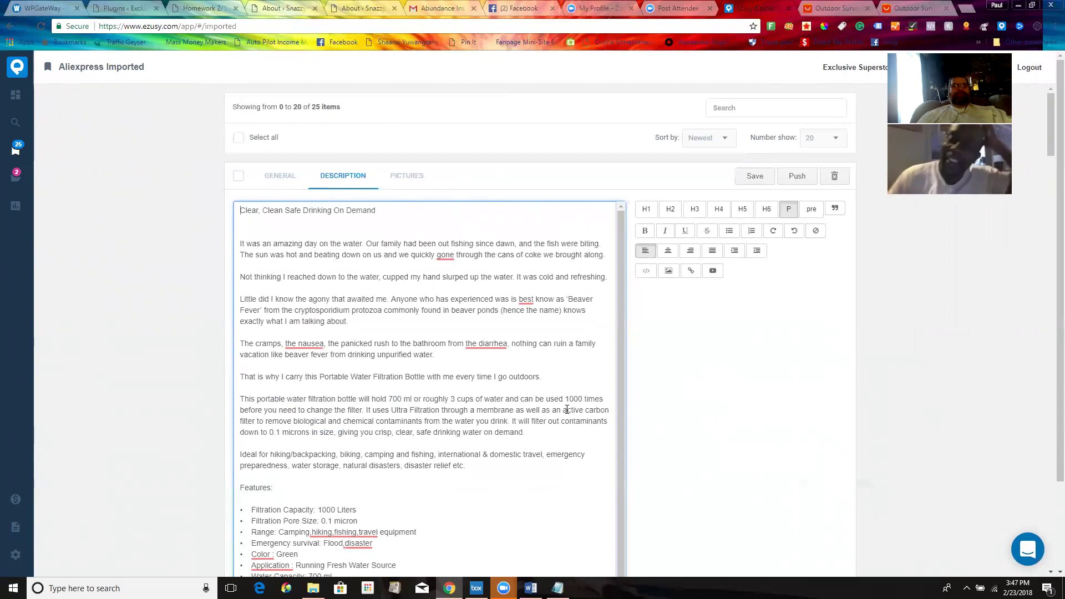
View the first product's pictures in Ezusy, then look through the gallery images on its AliExpress page
mouse_move(345, 533)
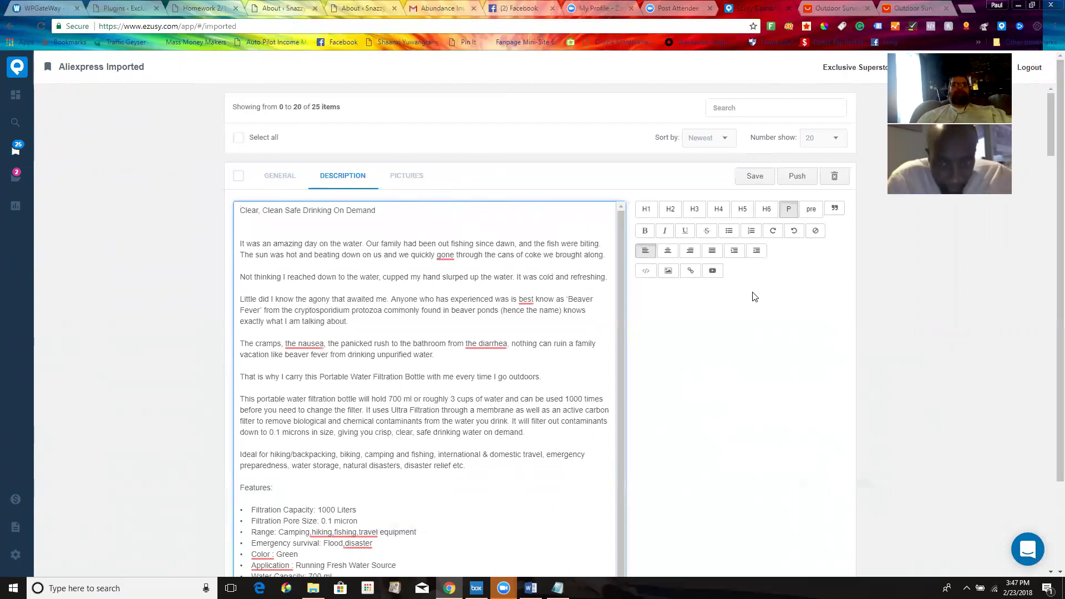
left_click(409, 177)
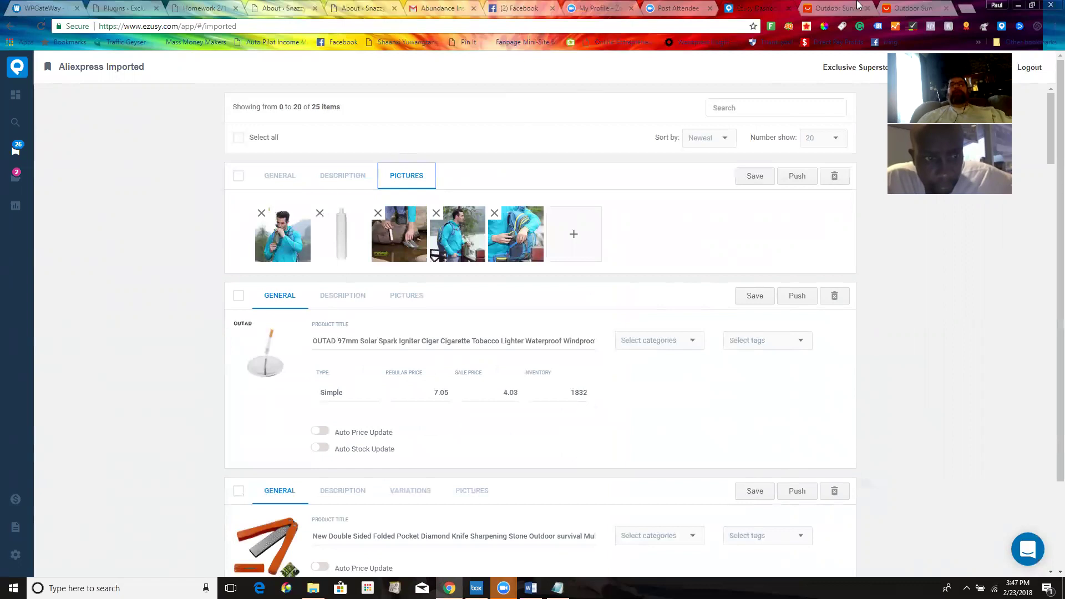
left_click(833, 6)
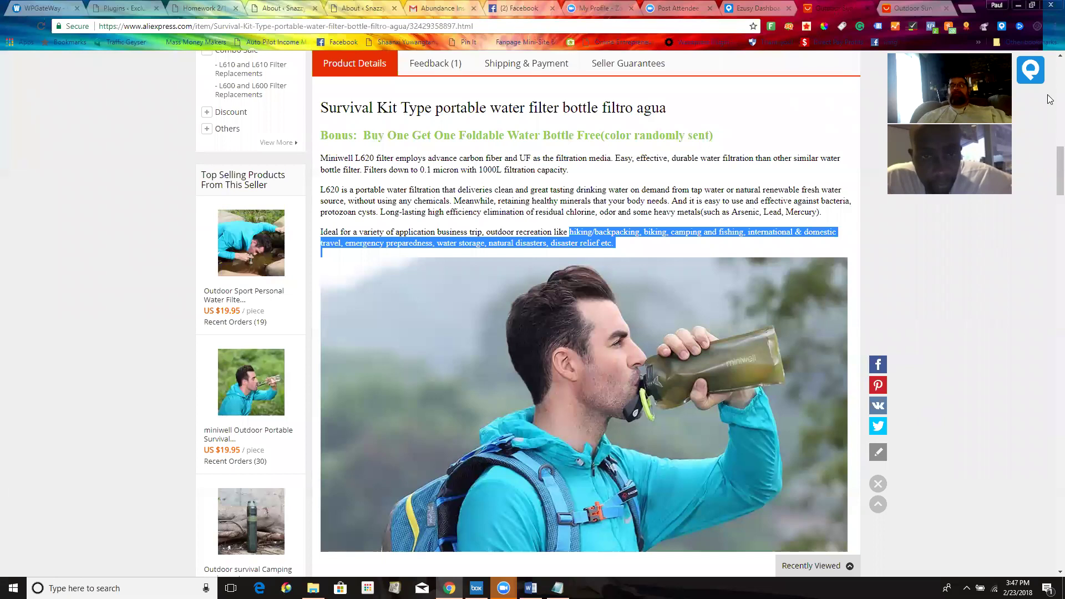
left_click_drag(1051, 167, 1050, 76)
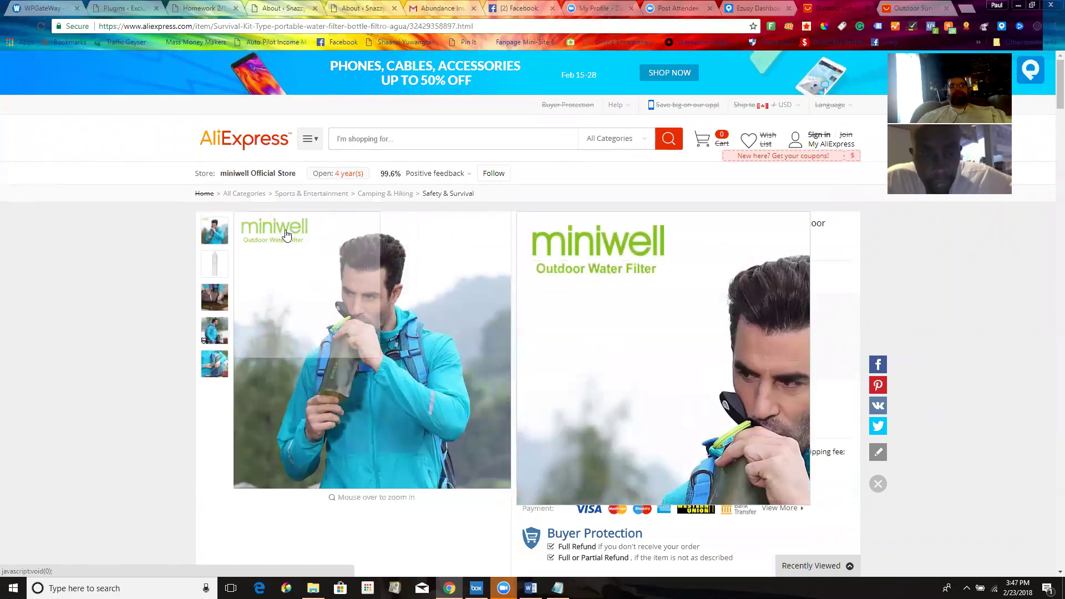
left_click(209, 267)
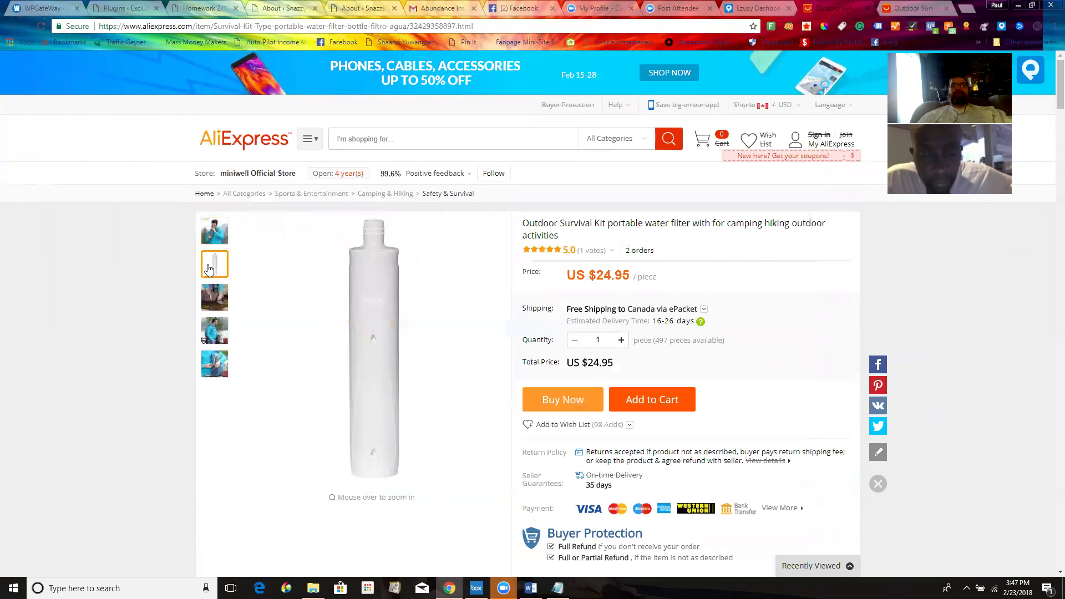
left_click(211, 305)
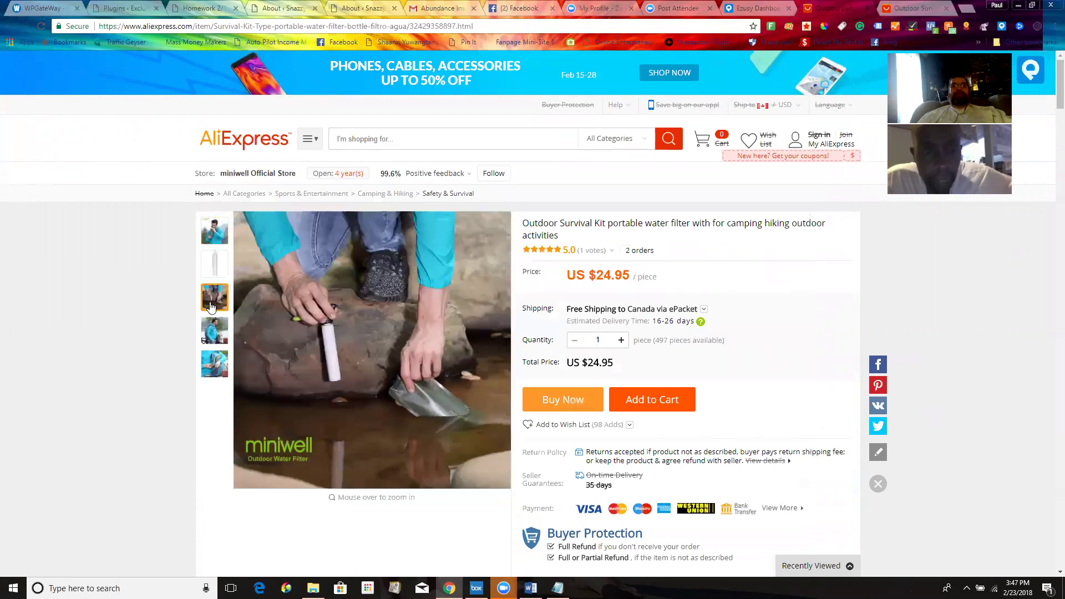
left_click(212, 328)
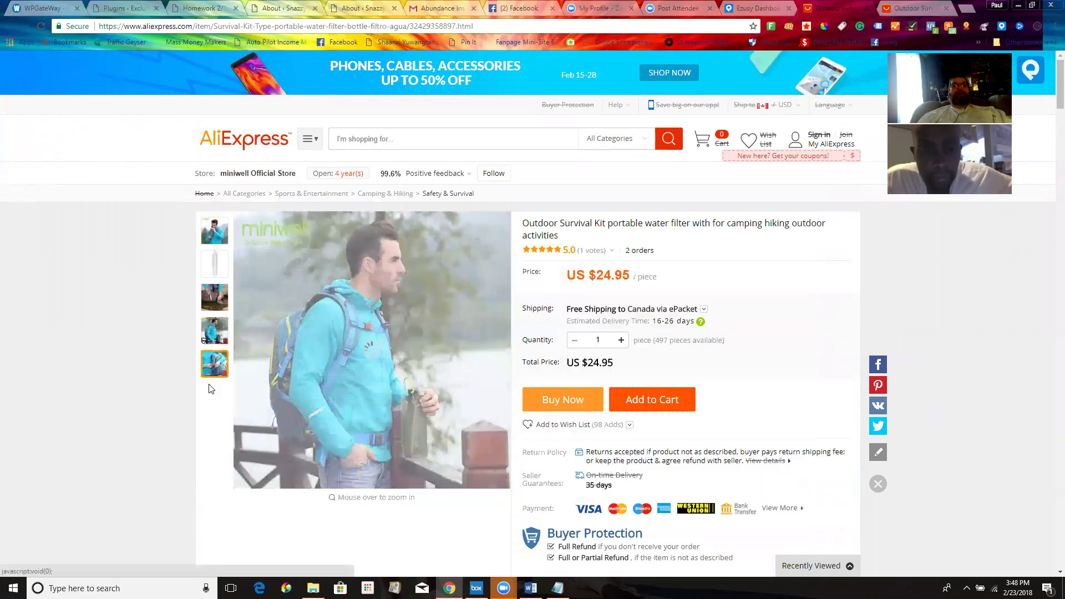
left_click(212, 367)
left_click(214, 330)
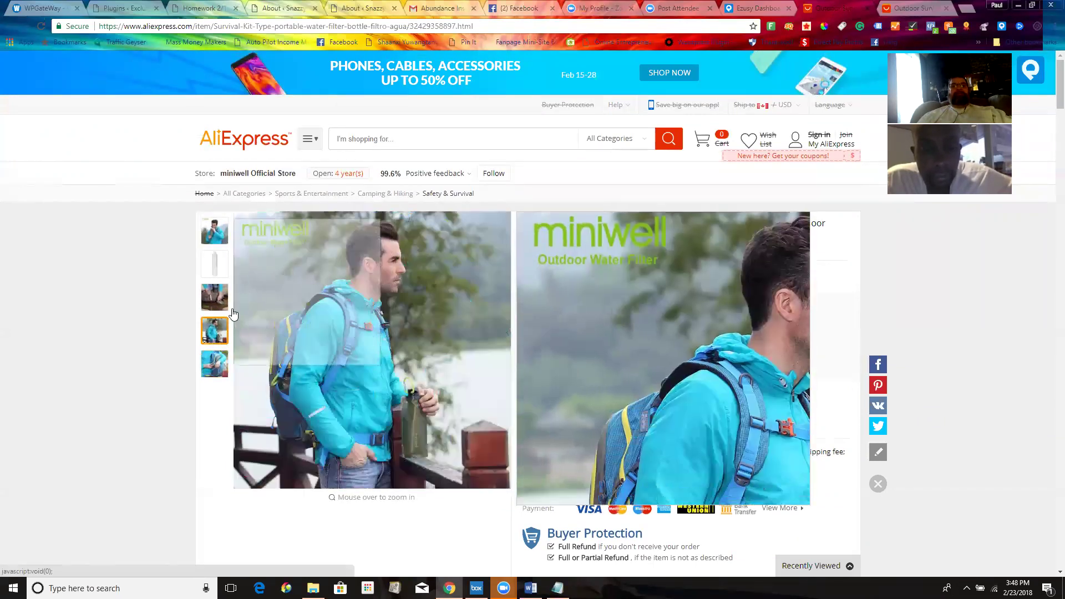
left_click(214, 364)
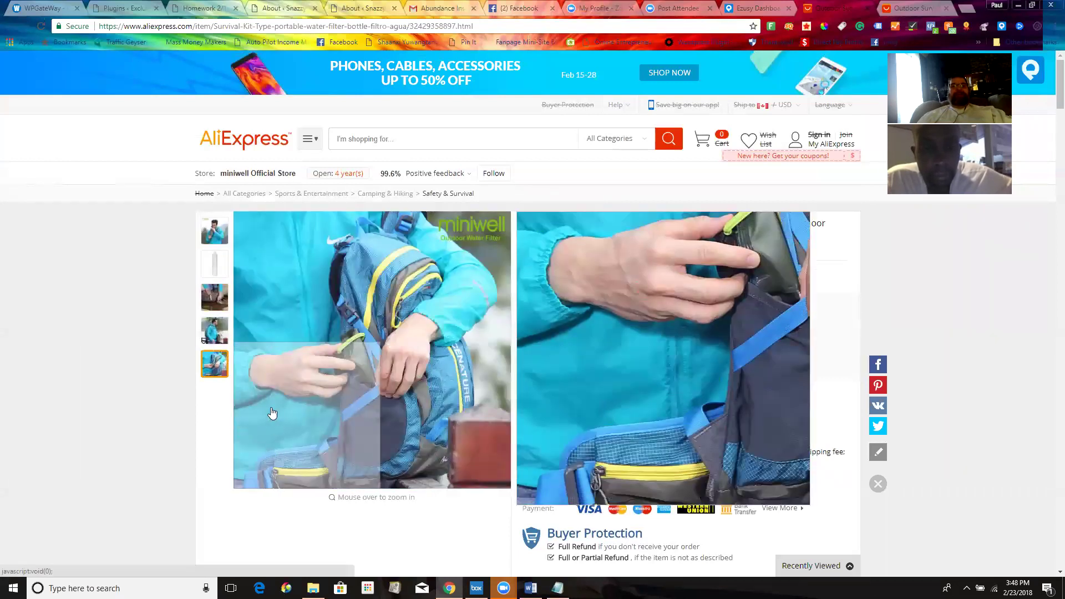
left_click(219, 299)
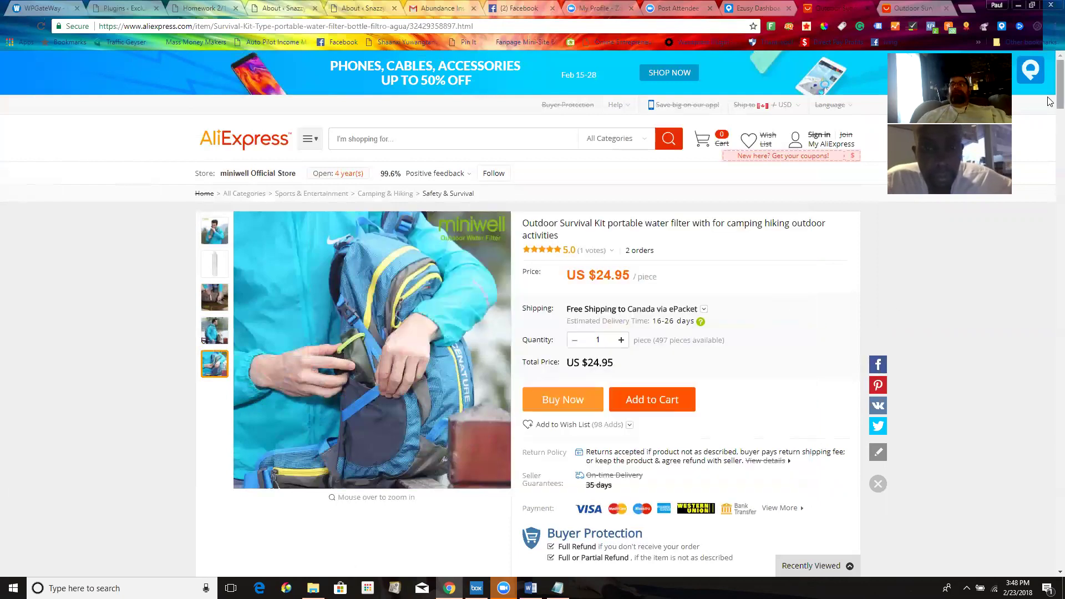
Start saving the product details photo of the man drinking from the bottle, and browse to the Exclusive Superstore folder within client files
scroll(1050, 104, "down", 3)
scroll(1050, 103, "down", 10)
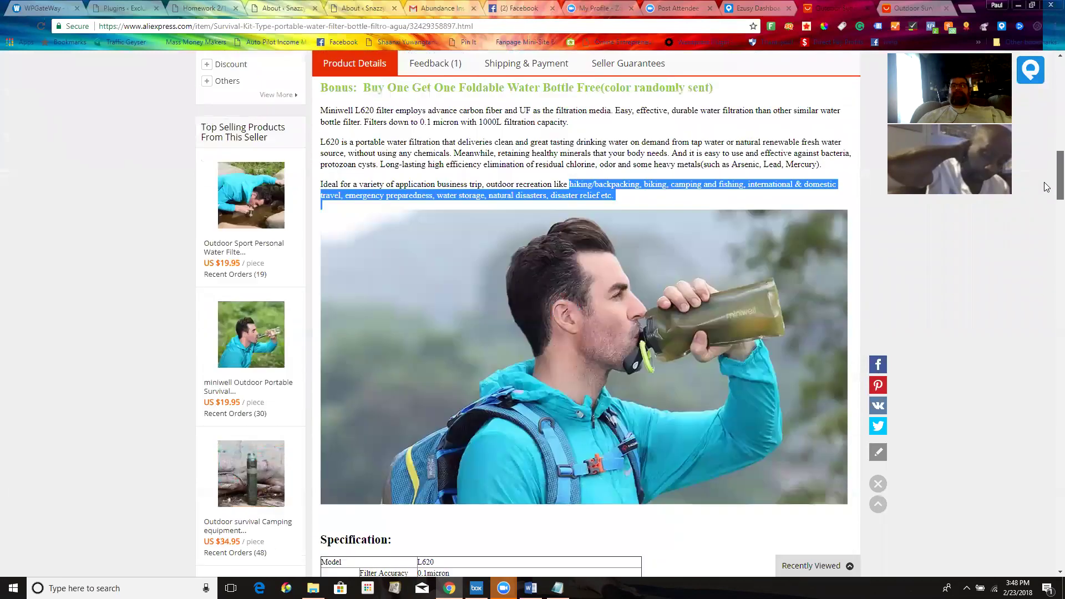
scroll(1050, 139, "down", 3)
scroll(1049, 166, "up", 3)
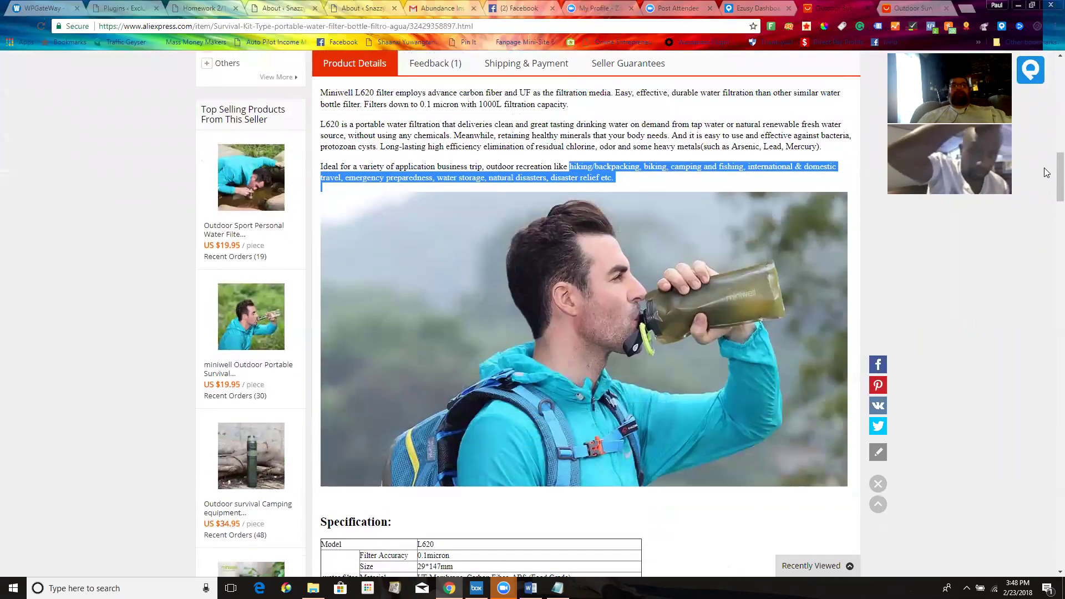
right_click(599, 250)
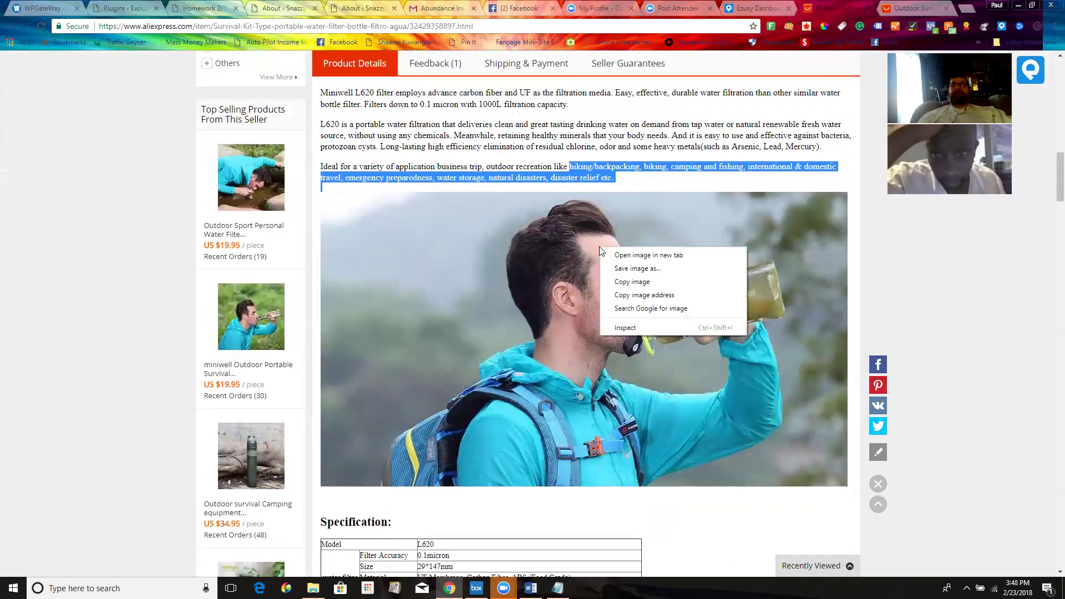
left_click(623, 269)
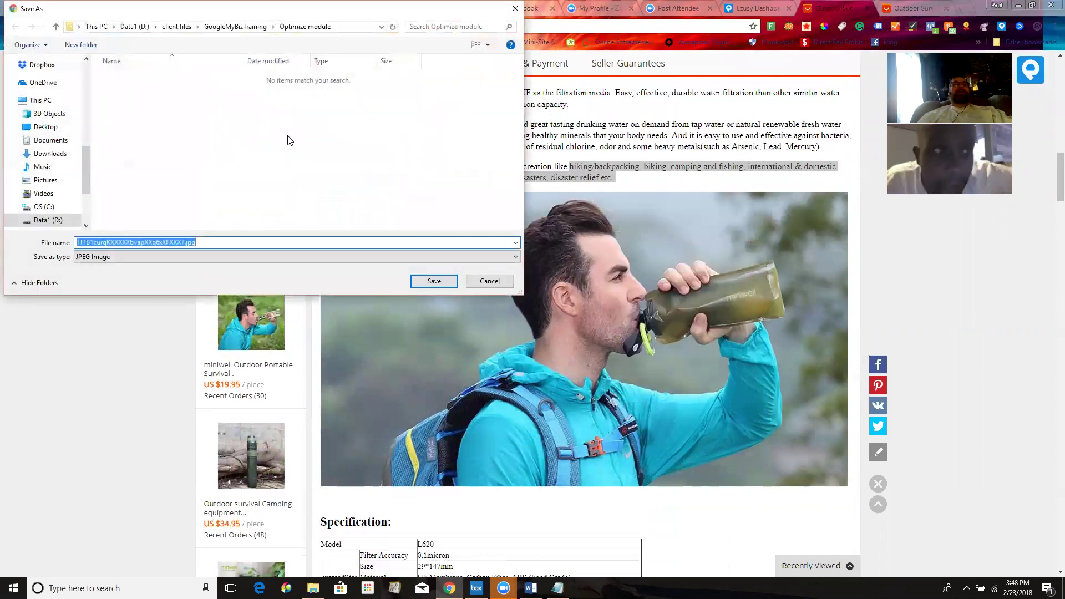
left_click(177, 27)
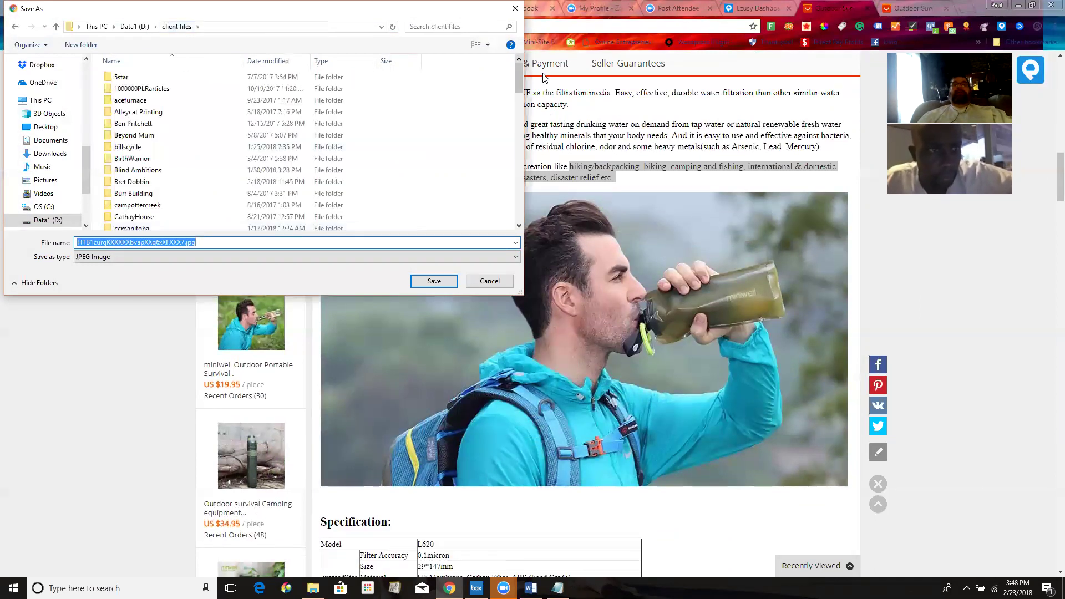
left_click_drag(516, 81, 512, 118)
double_click(141, 128)
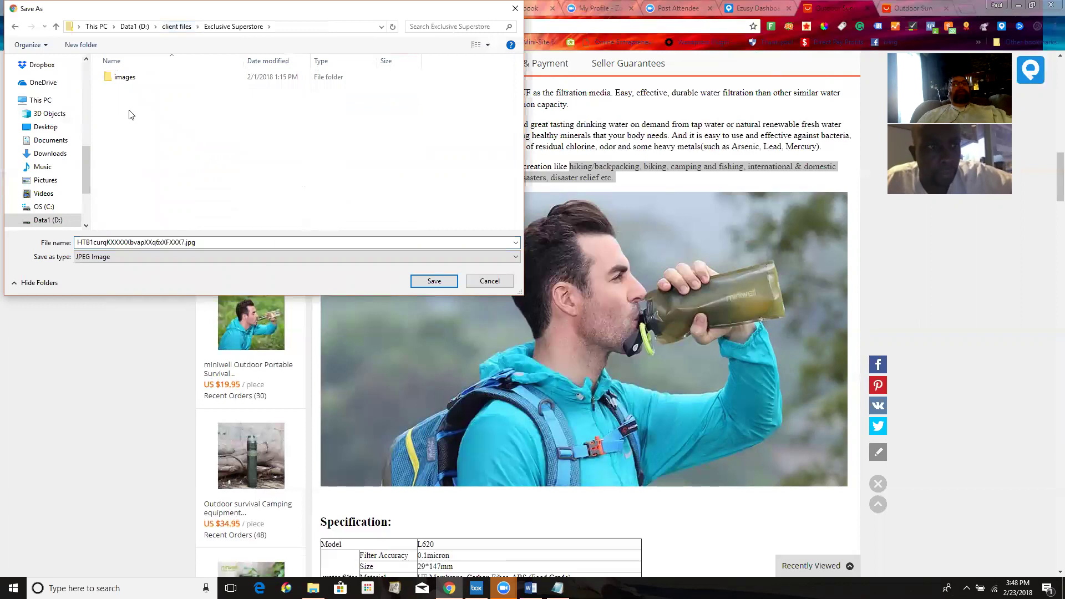
Create a folder named "walter filtration images" inside the Exclusive Superstore folder
right_click(130, 114)
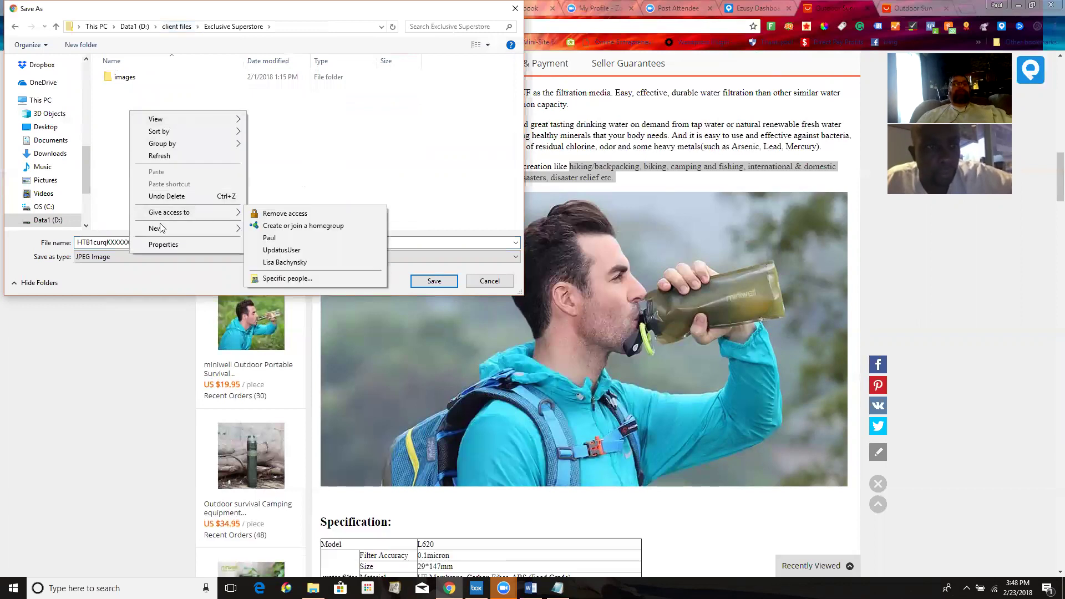
mouse_move(203, 229)
left_click(271, 229)
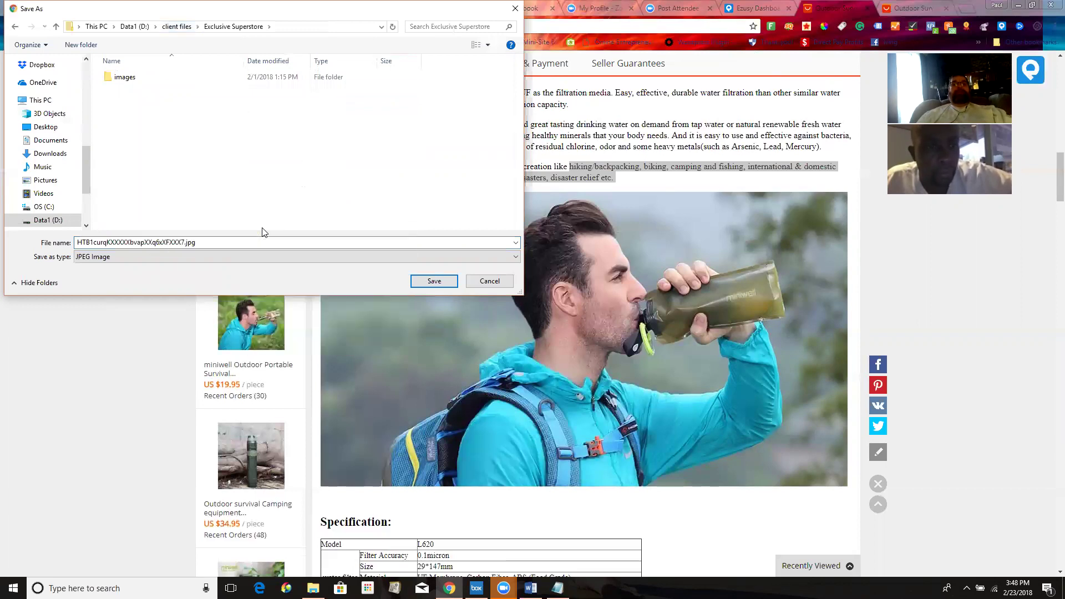
type("walter filtr")
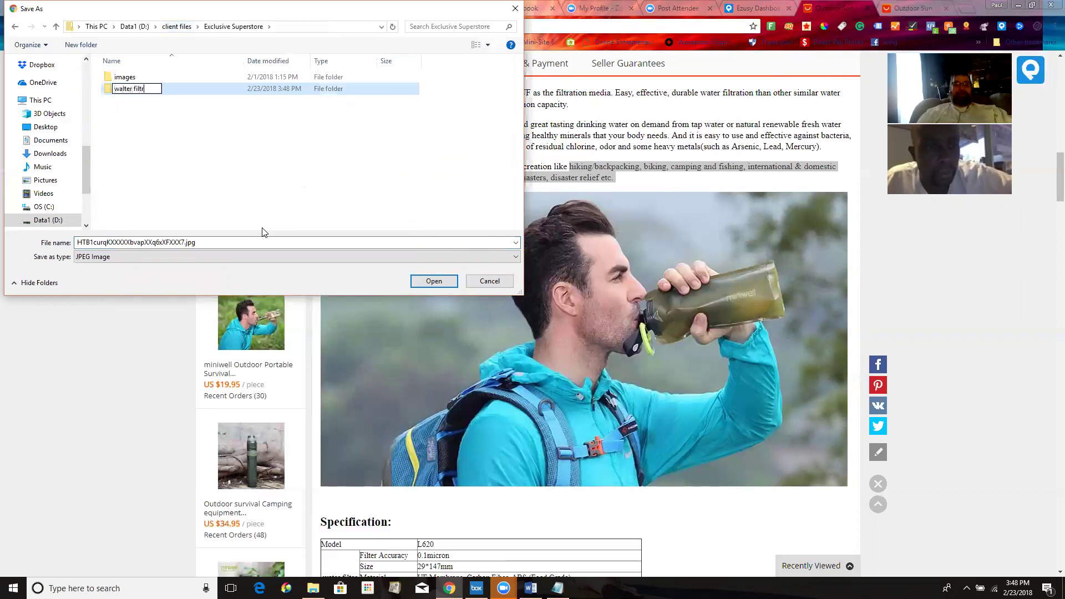
type("ation images")
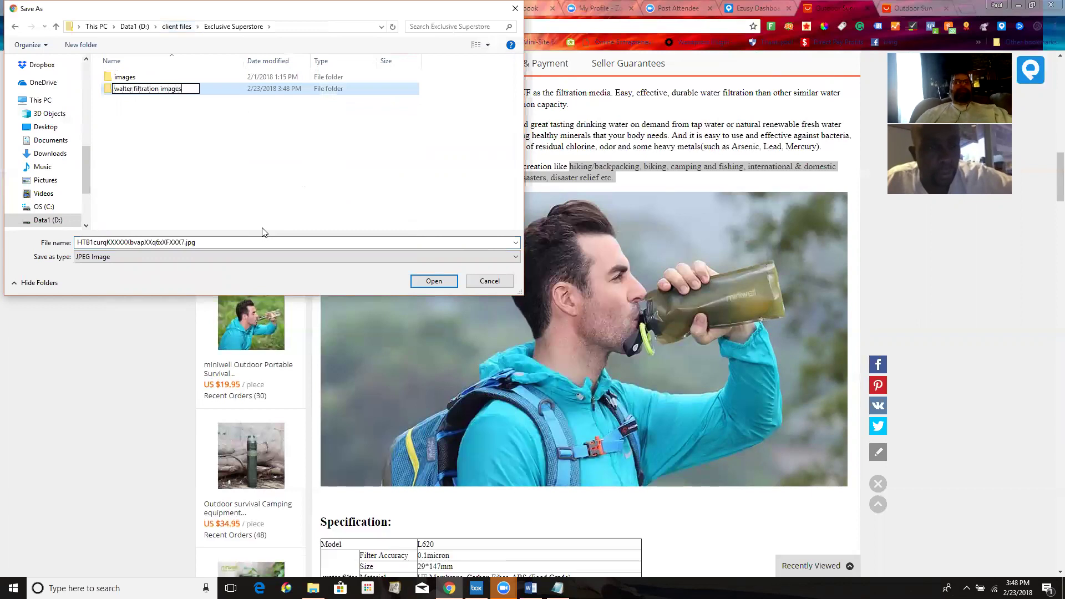
left_click(441, 285)
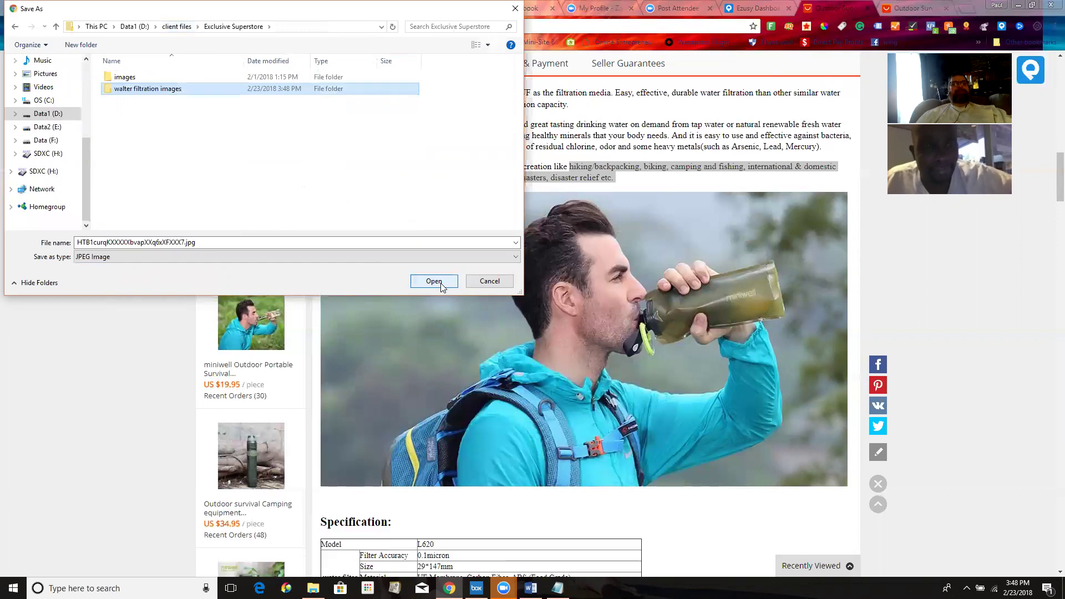
Save the drinking-man photo as a JPEG in the "walter filtration images" folder and close the image preview window
left_click(434, 282)
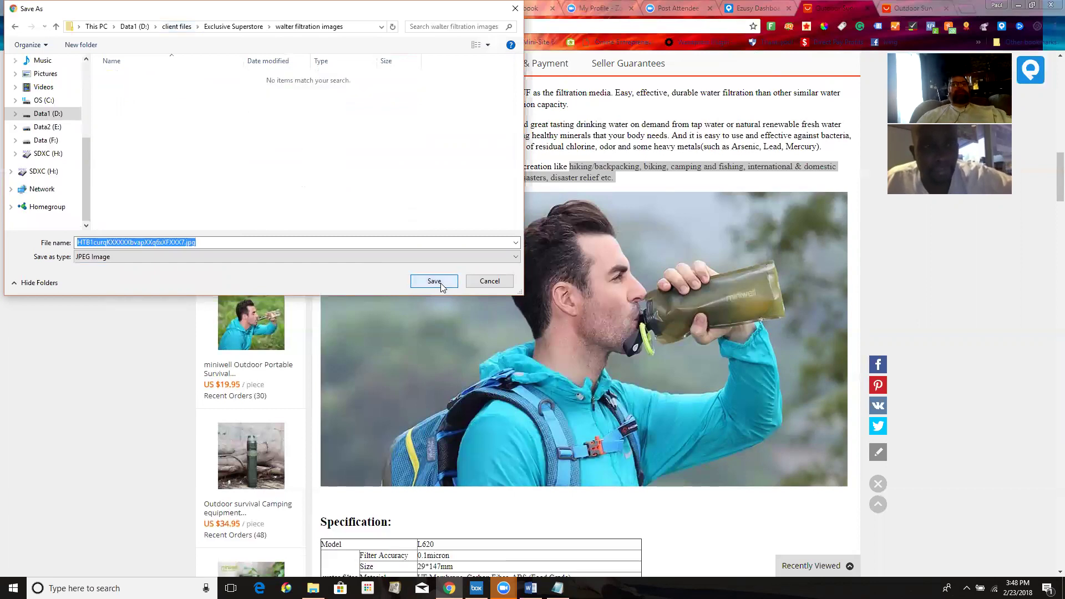
left_click(435, 281)
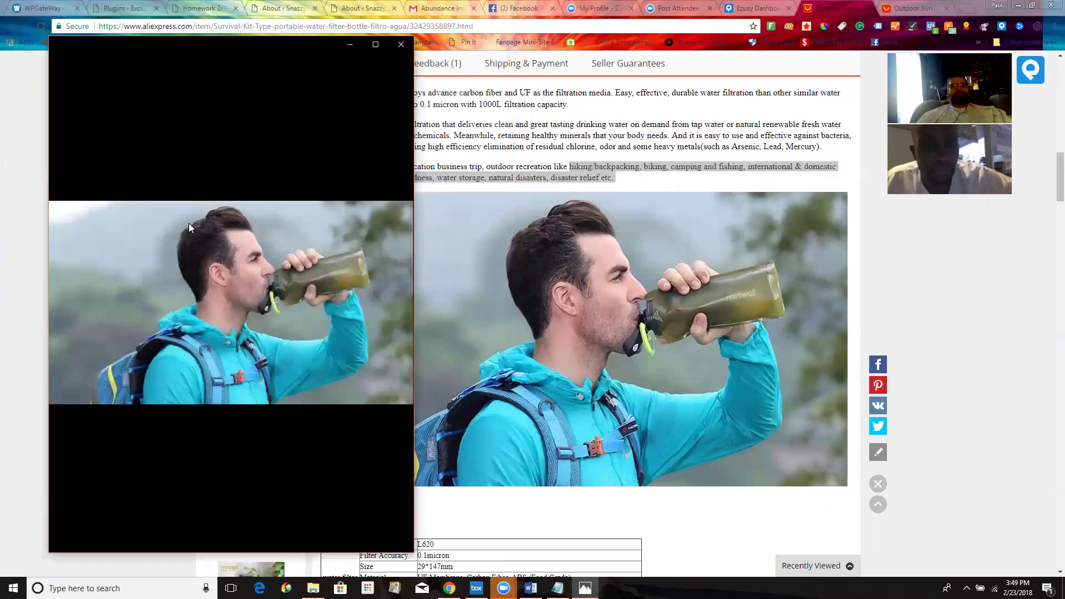
left_click(401, 44)
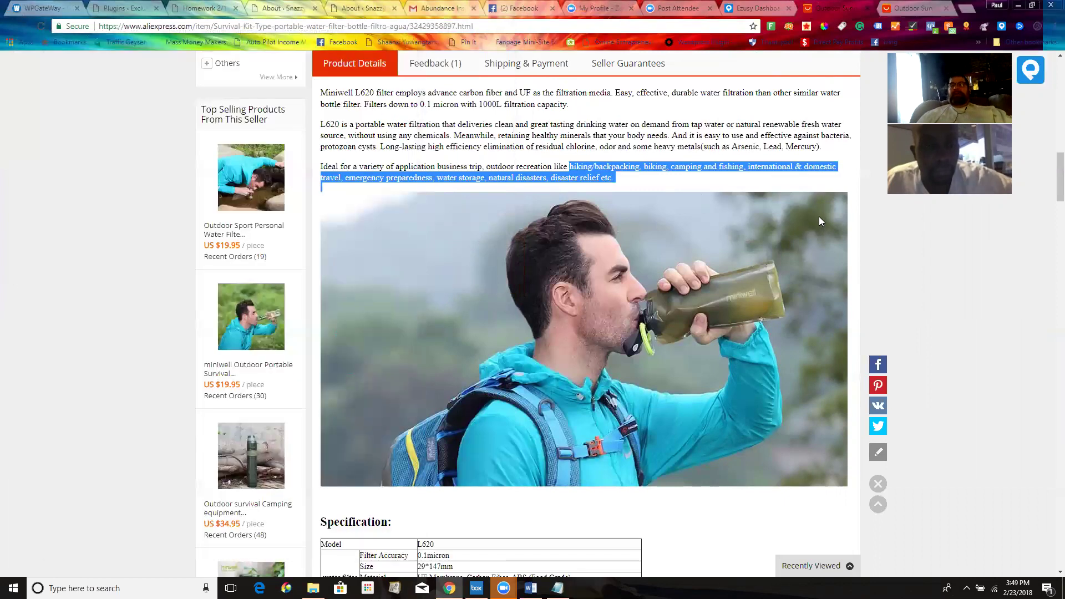
Save the labelled bottle diagram from the Construction section as a JPEG in the "walter filtration images" folder and close its preview
left_click_drag(1051, 185, 1050, 233)
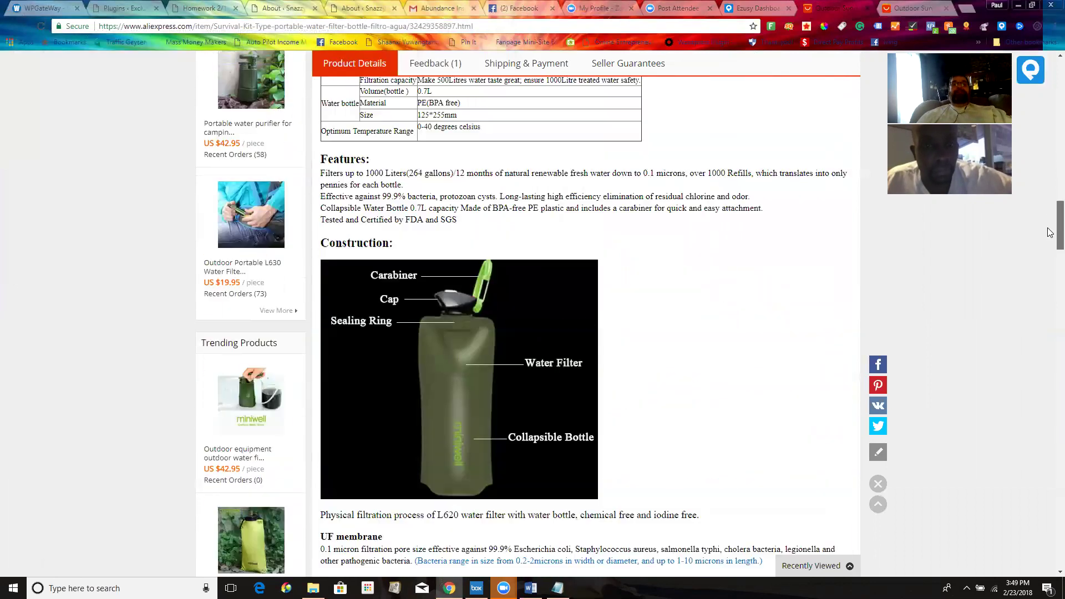
right_click(480, 372)
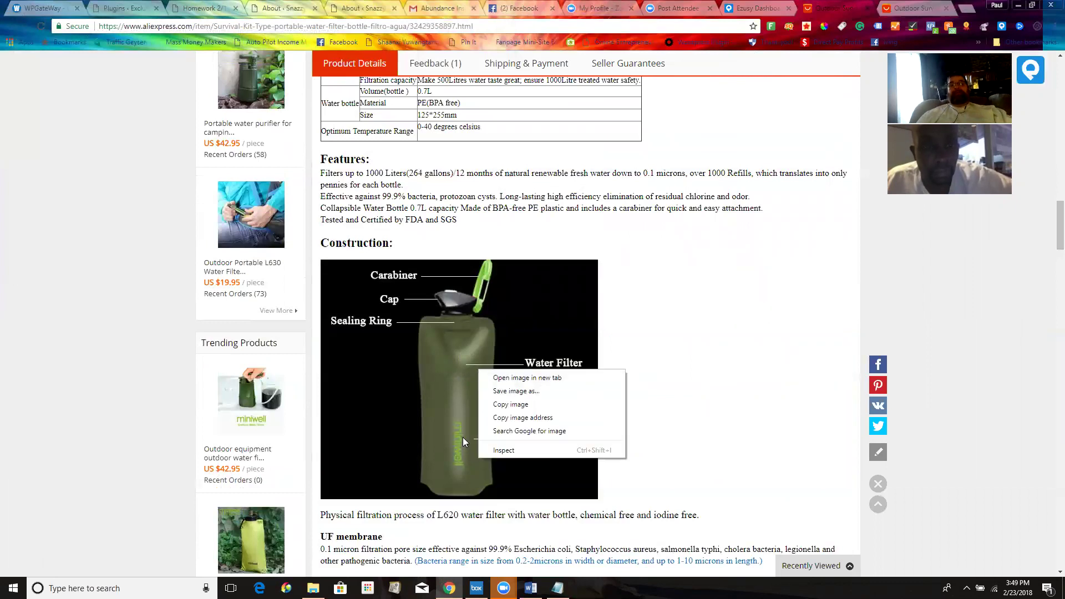
left_click(513, 392)
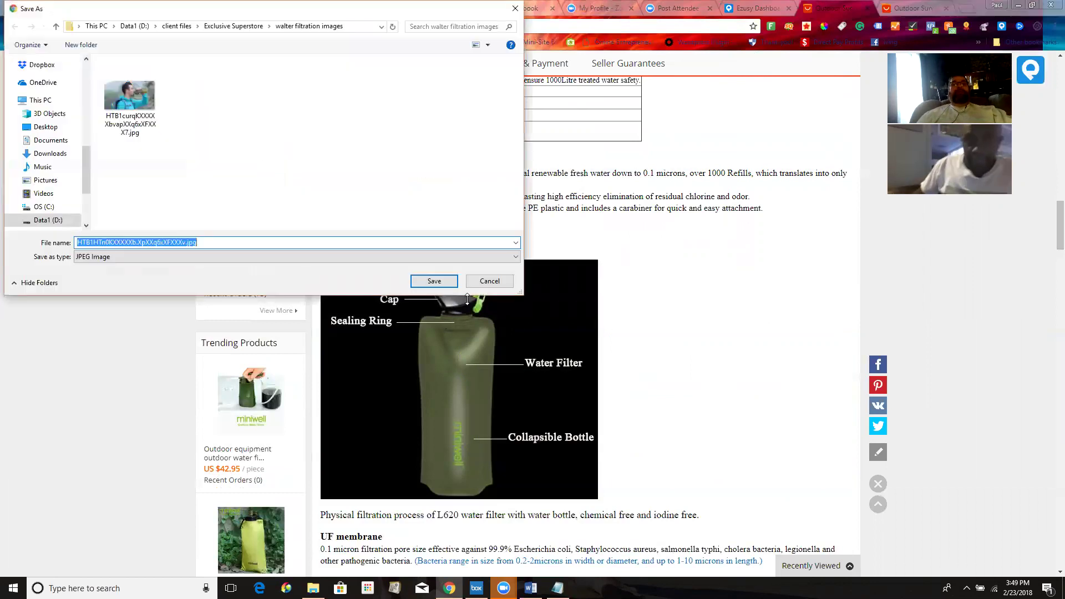
left_click(434, 281)
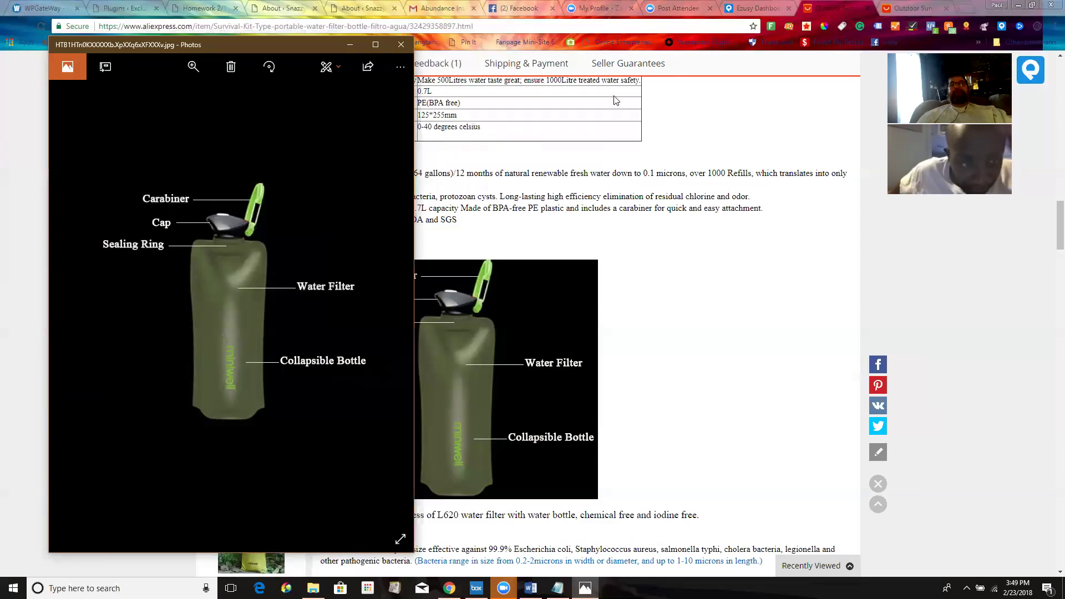
left_click(401, 45)
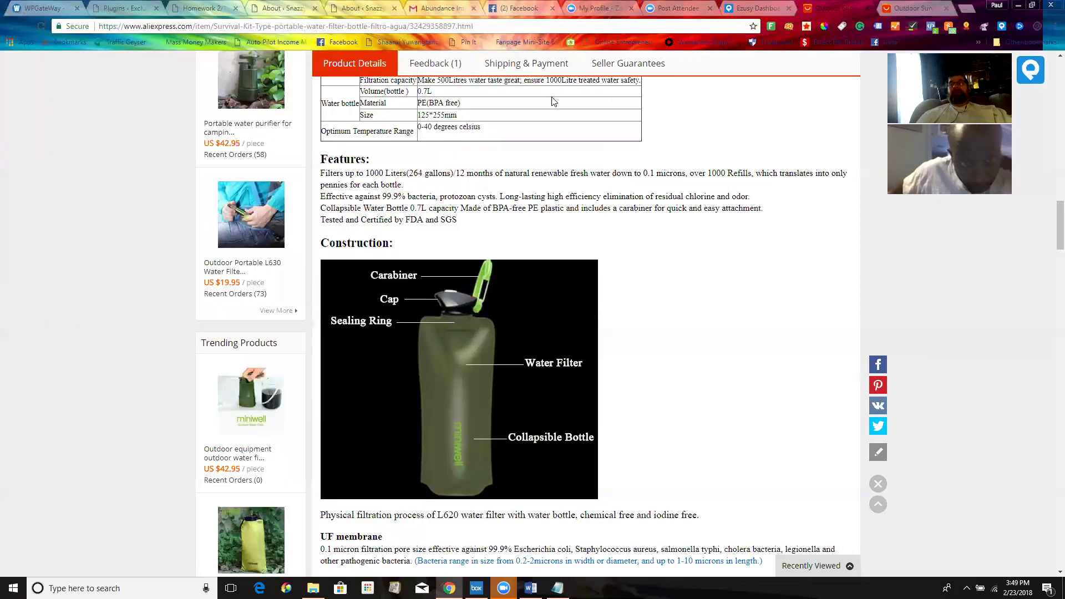
Save the green carbon fiber and UF membrane diagram in the "walter filtration images" folder and close its preview
scroll(1050, 244, "down", 8)
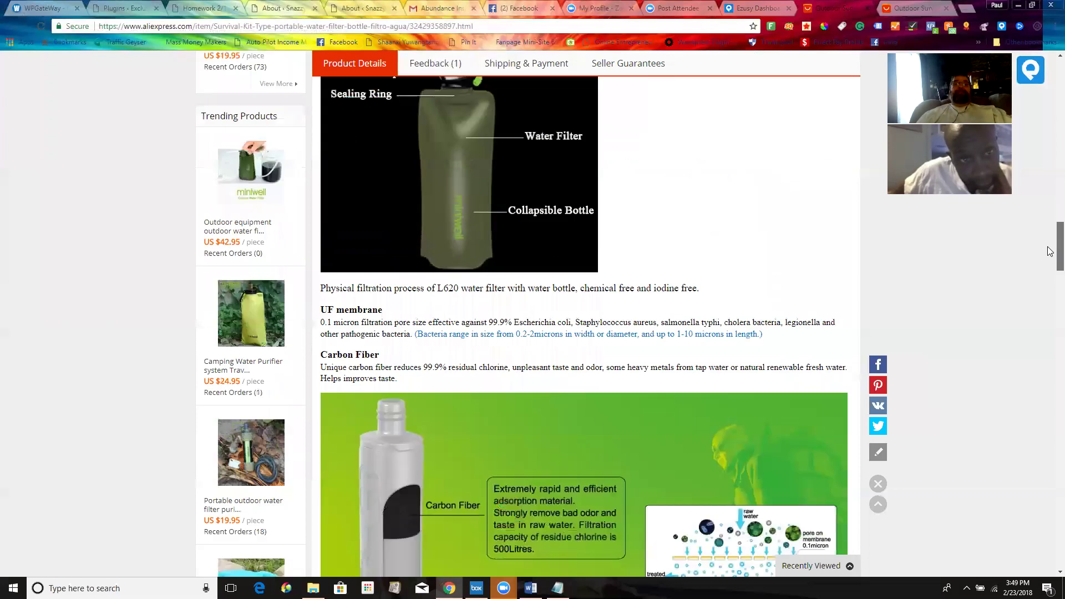
scroll(1050, 266, "down", 1)
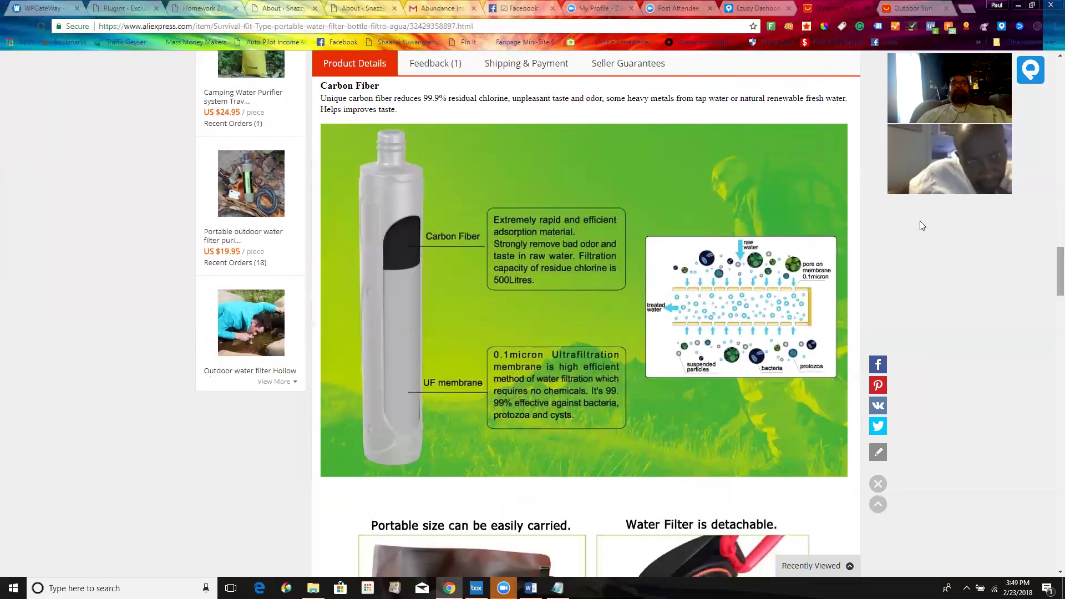
right_click(453, 298)
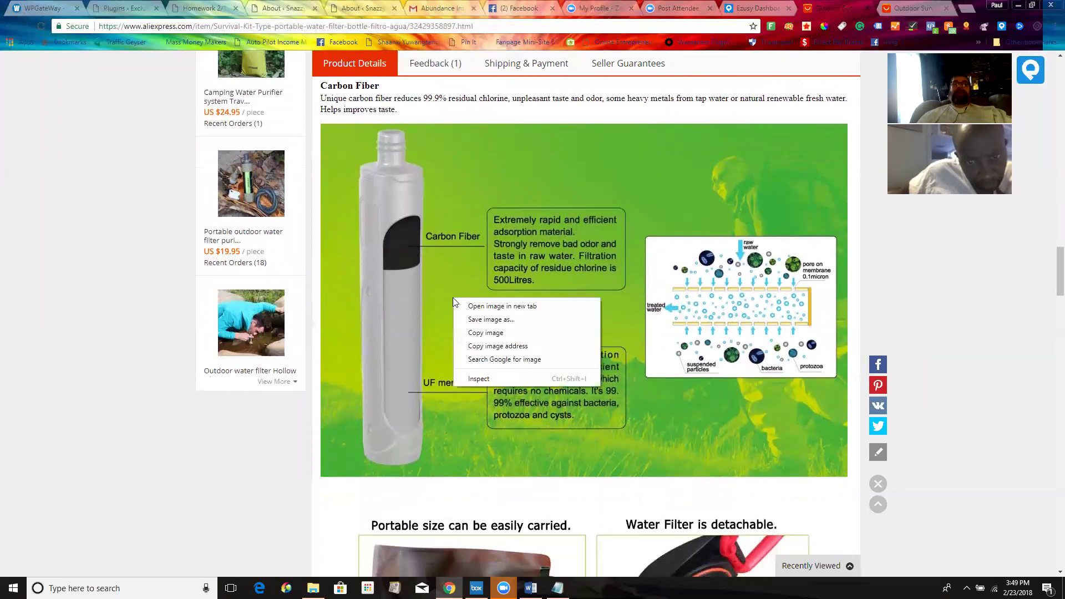
left_click(491, 320)
left_click(427, 283)
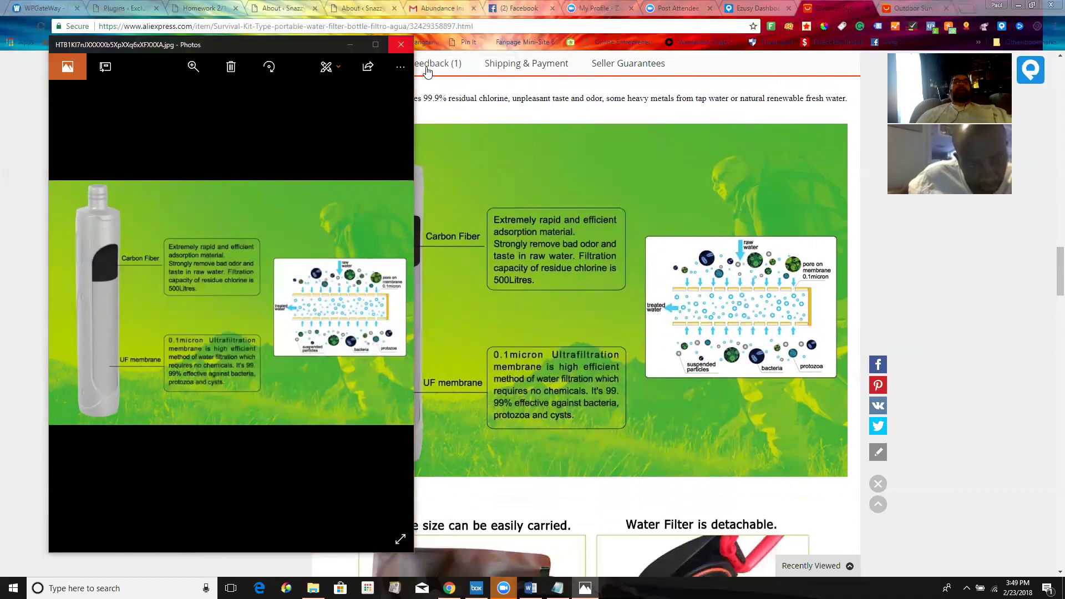
left_click(401, 45)
Save the four-photo usage image from the Easy to use section in the "walter filtration images" folder and close its preview
left_click_drag(1050, 265, 1050, 368)
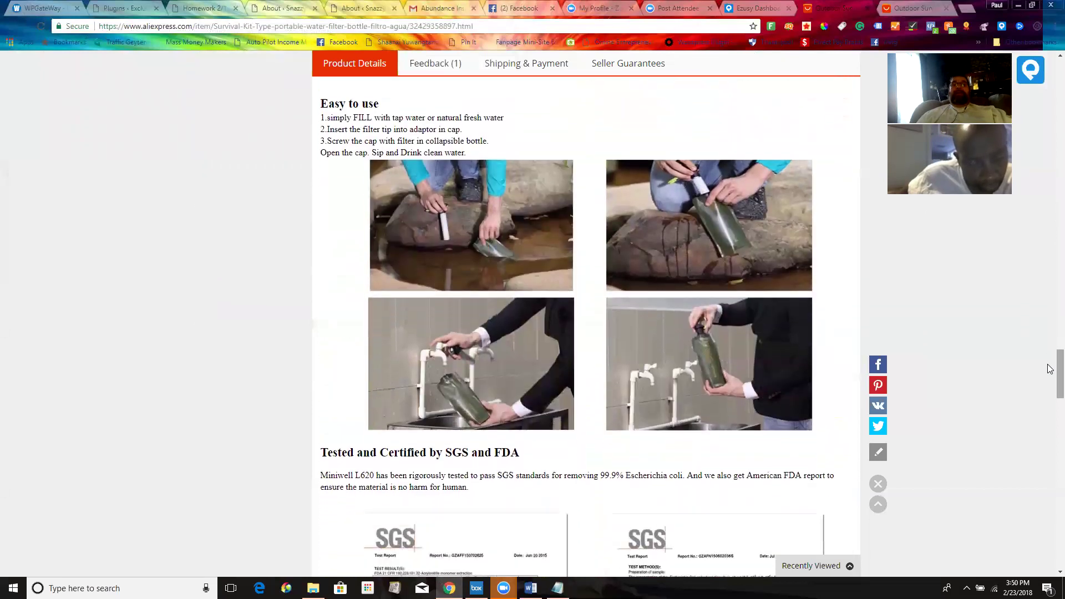
right_click(461, 244)
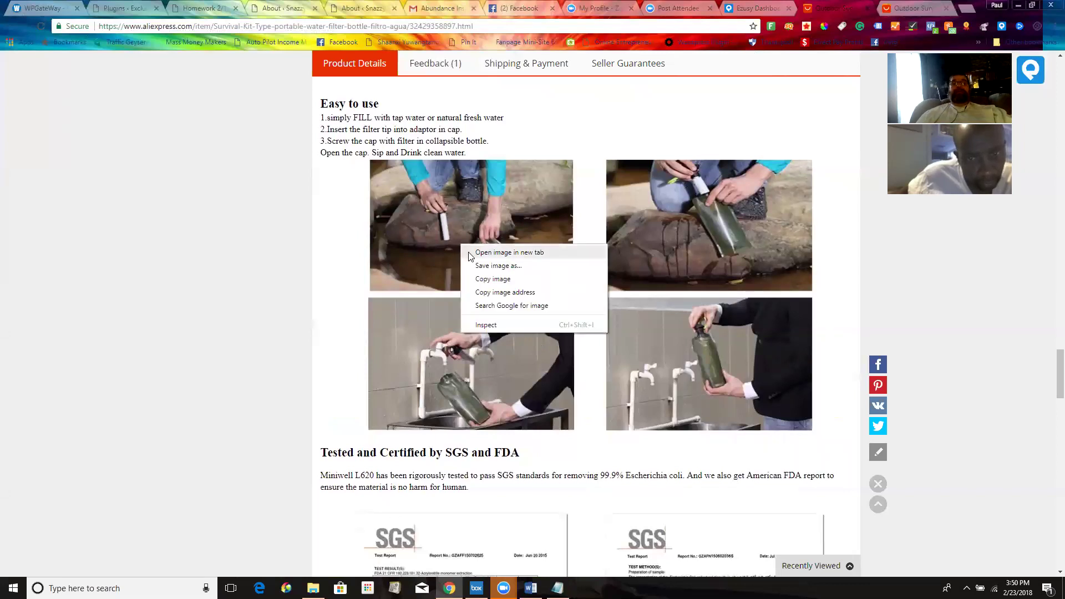
left_click(479, 266)
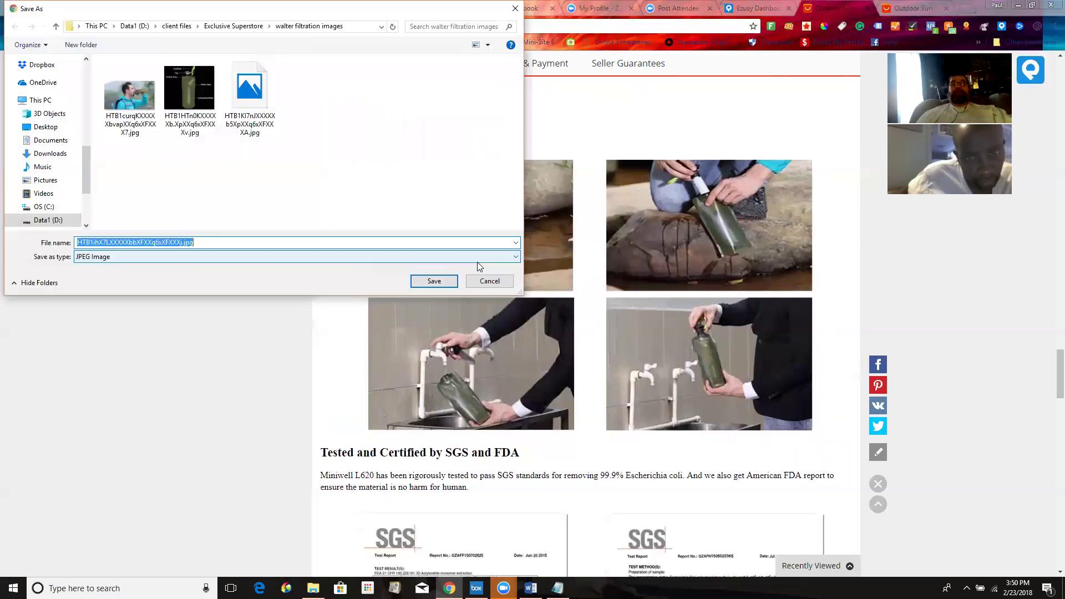
left_click(434, 281)
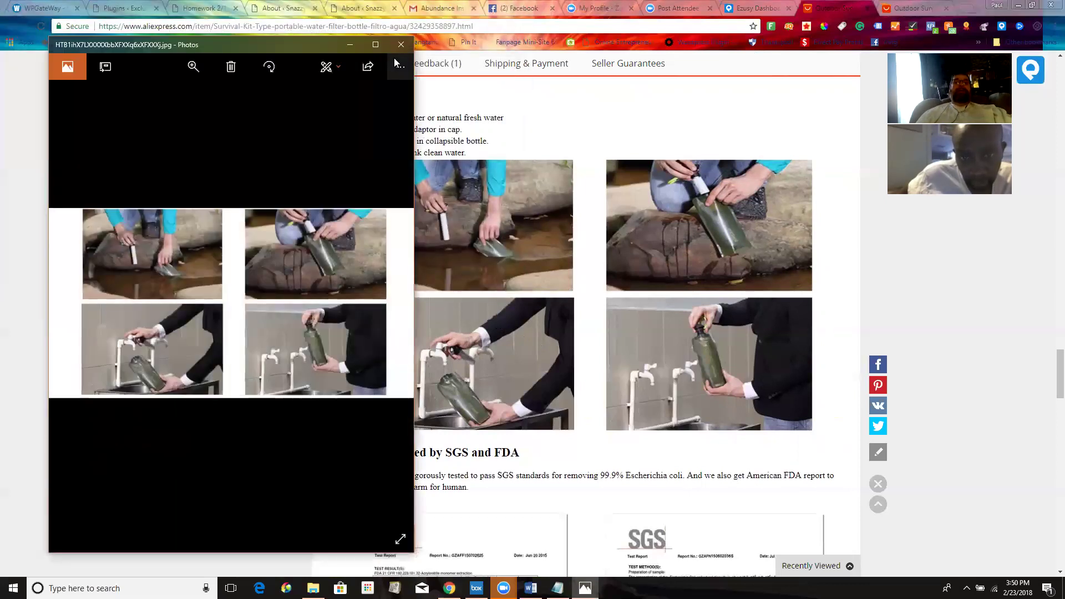
left_click(399, 44)
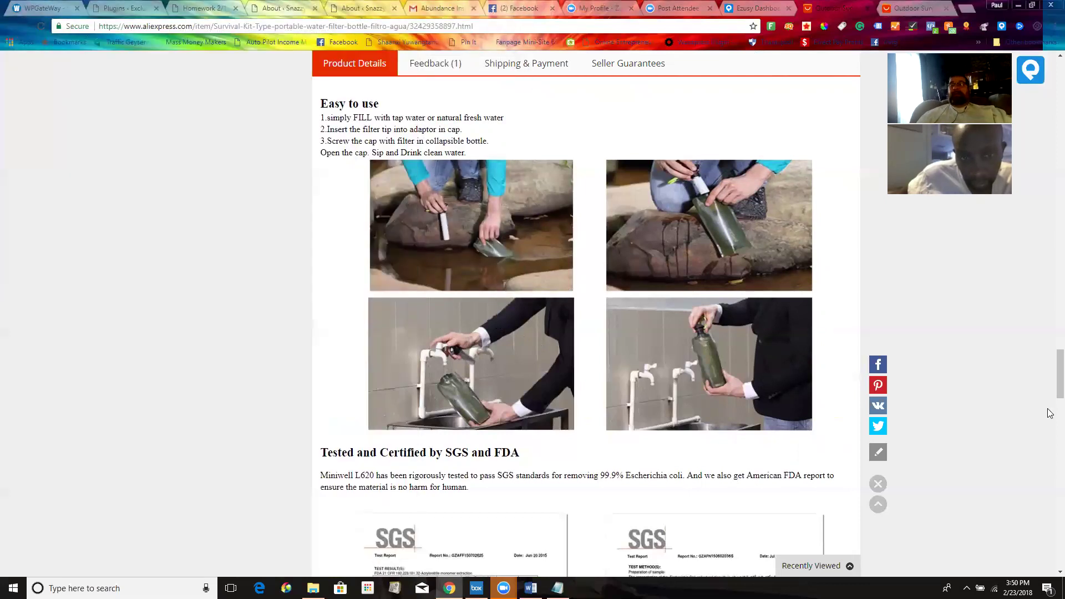
Look through the rest of the product details for further usable content, returning to the SGS and FDA certification section
scroll(1050, 366, "down", 15)
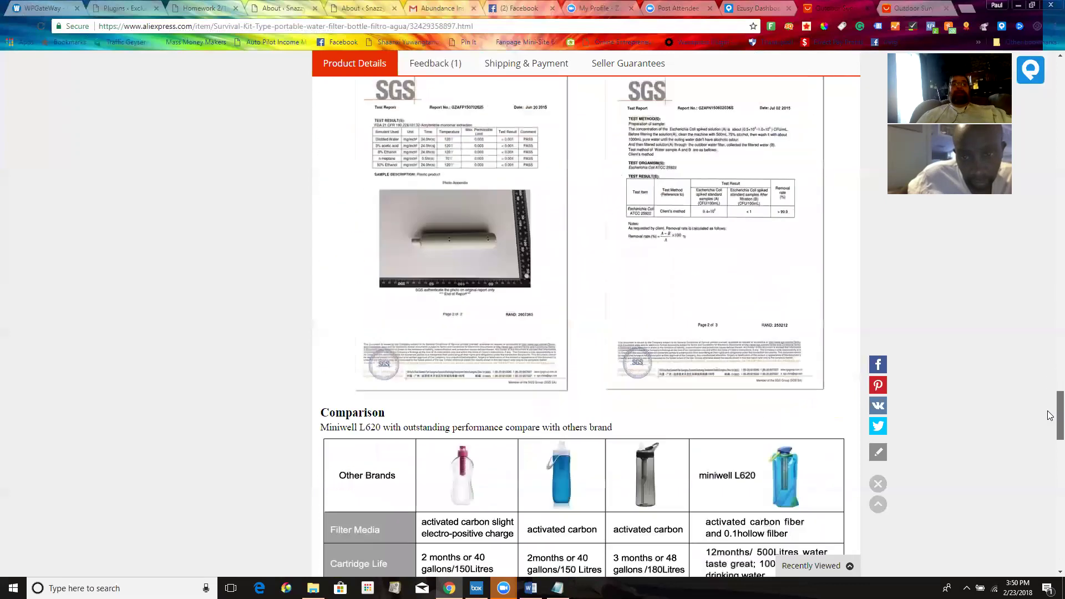
scroll(1050, 464, "down", 8)
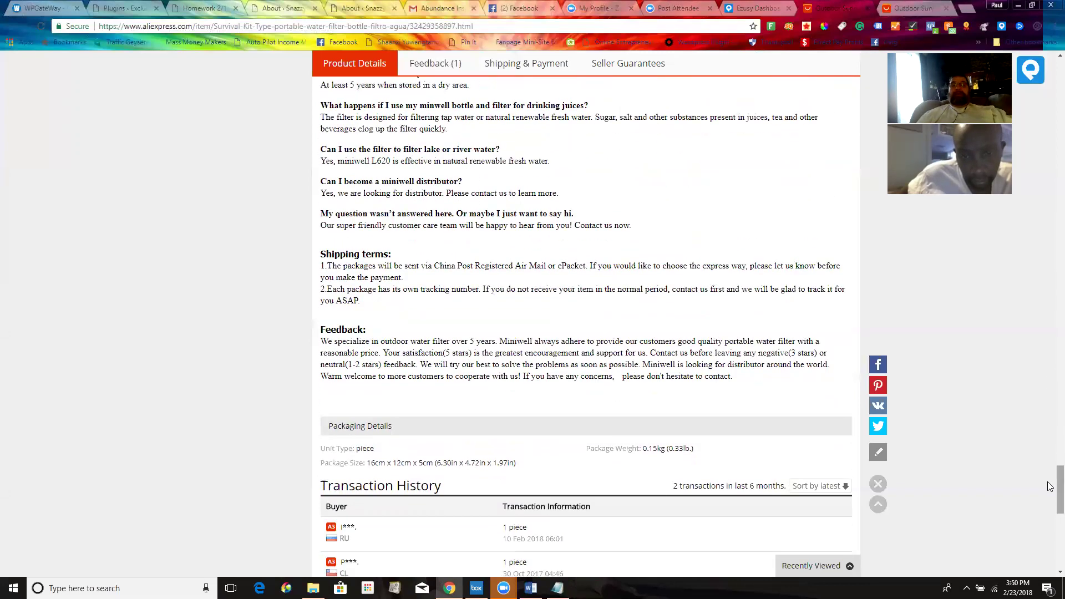
scroll(1050, 488, "down", 5)
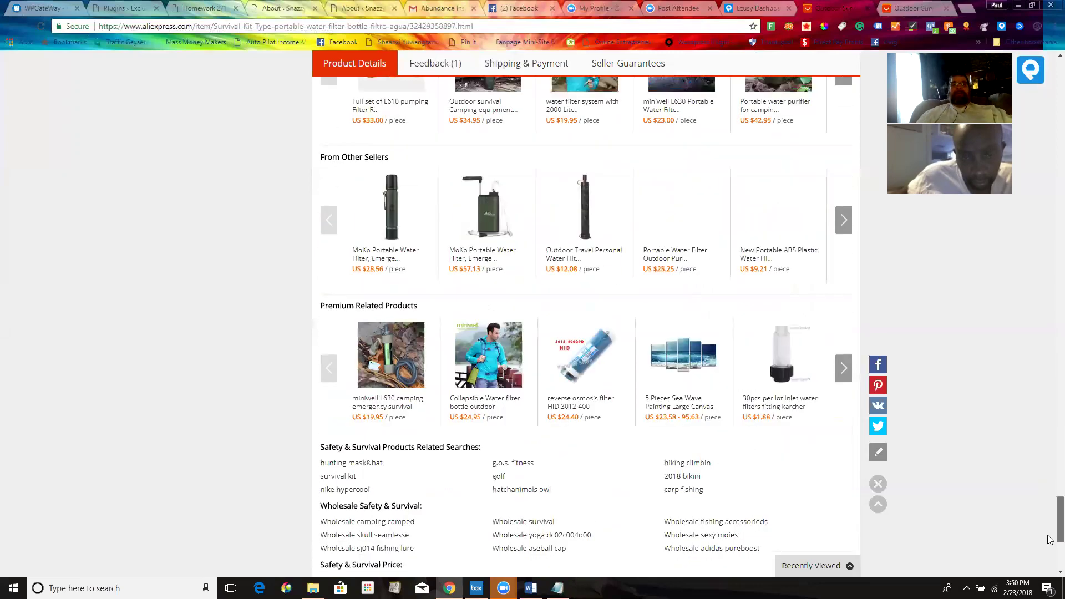
scroll(1050, 536, "down", 3)
scroll(1050, 477, "up", 18)
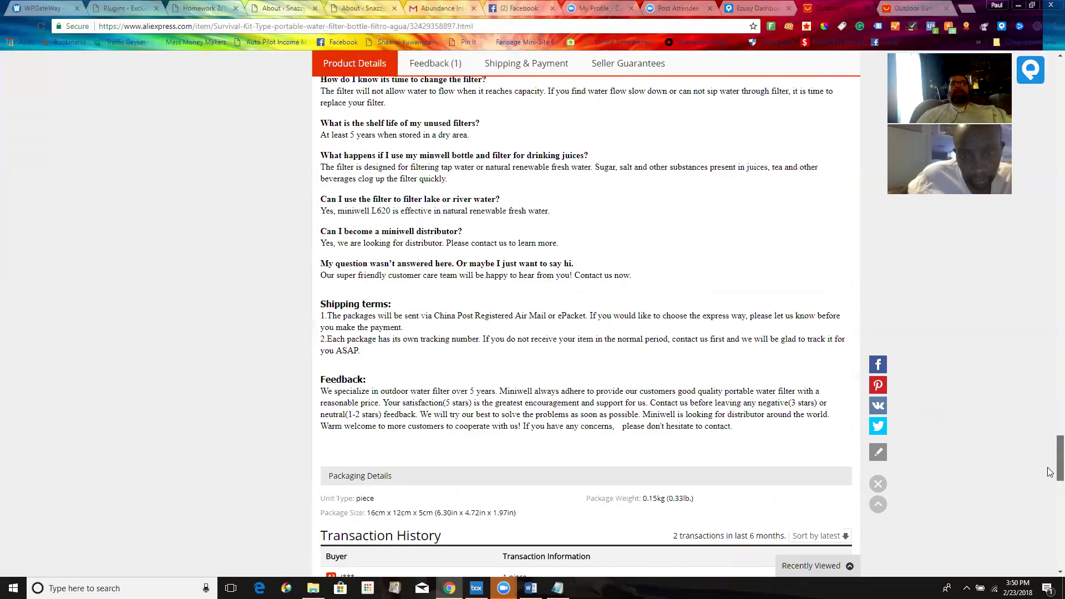
scroll(1050, 410, "up", 5)
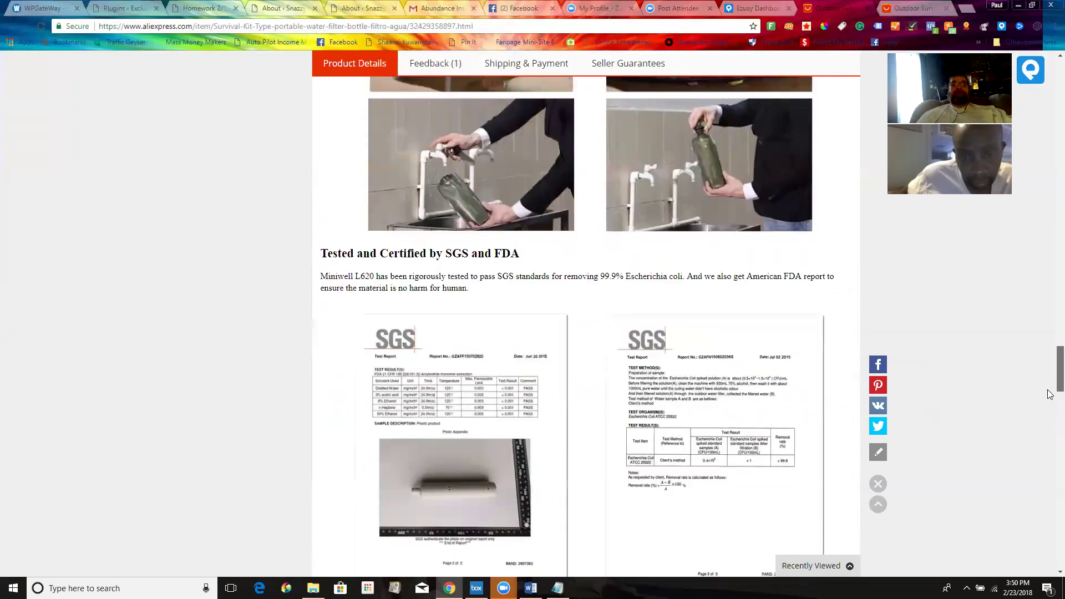
scroll(1050, 395, "up", 2)
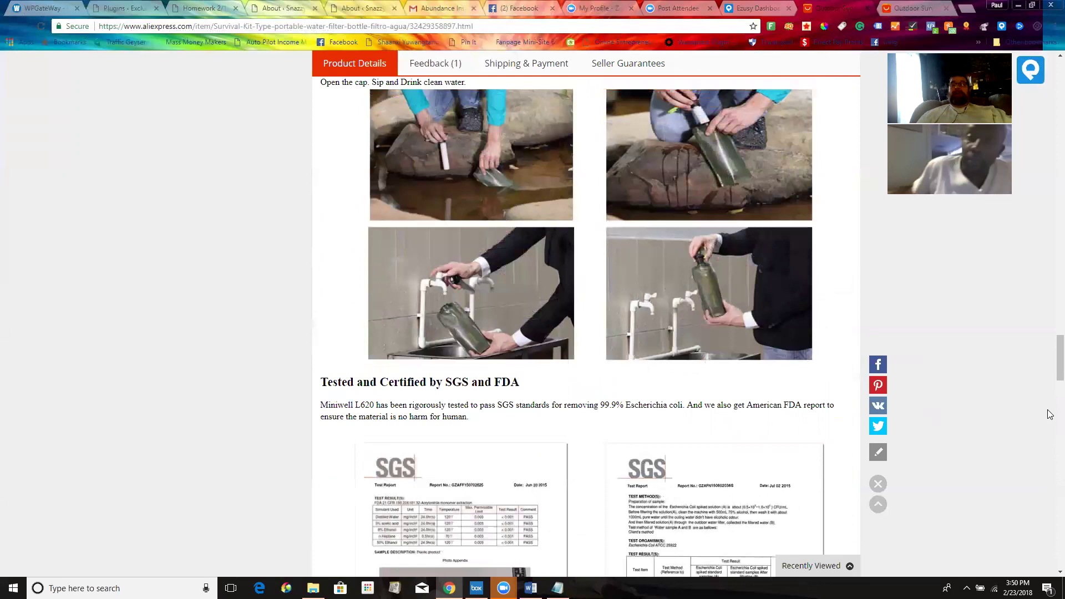
scroll(1050, 366, "down", 3)
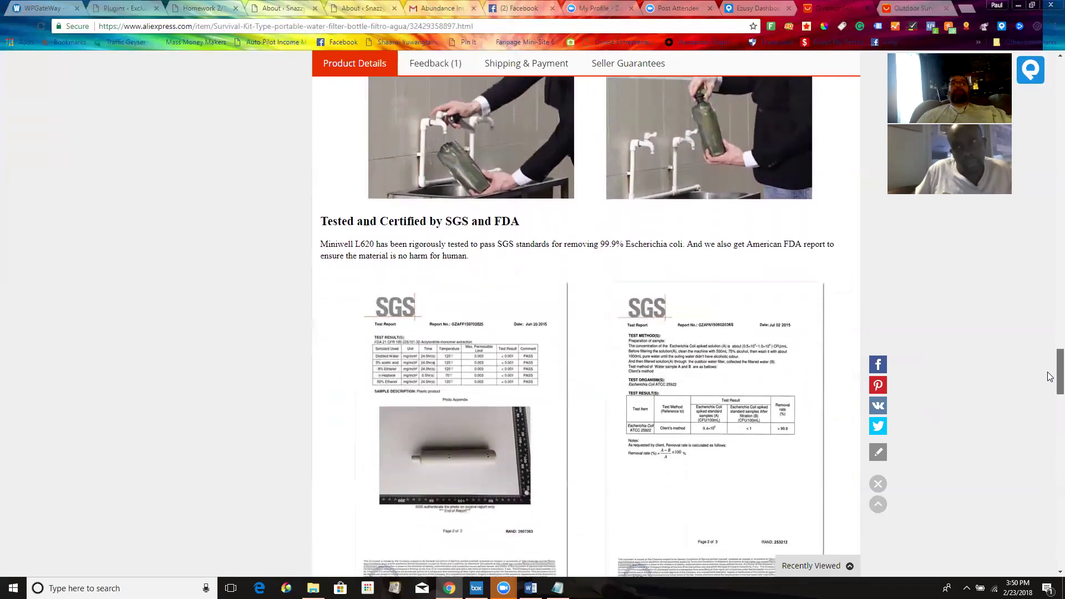
scroll(1050, 377, "down", 1)
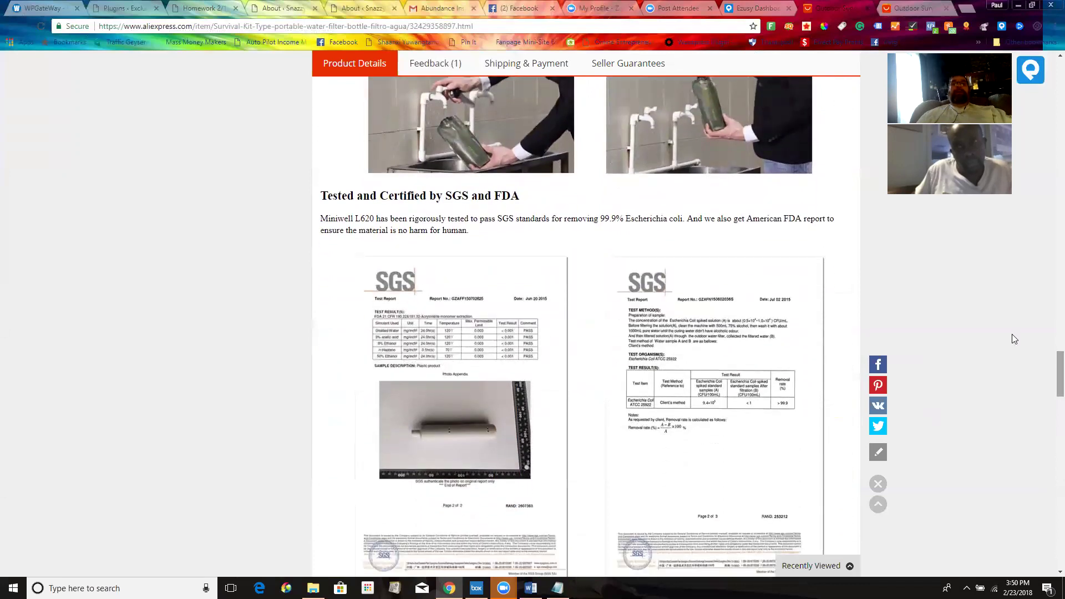
Copy the "Tested and Certified by SGS and FDA" heading together with the paragraph below it
left_click_drag(472, 235, 318, 199)
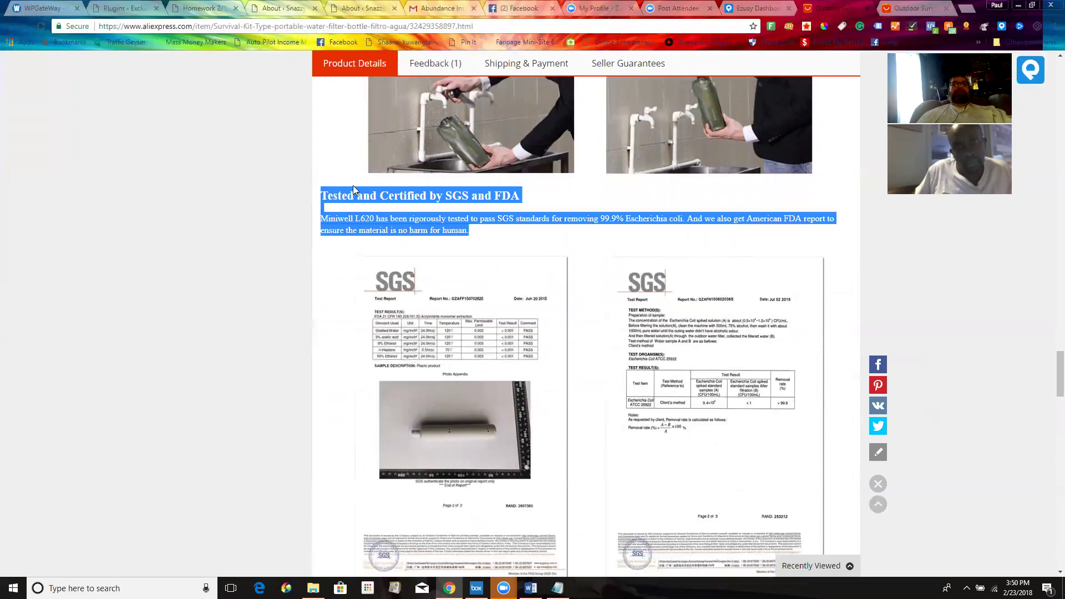
right_click(354, 189)
left_click(317, 197)
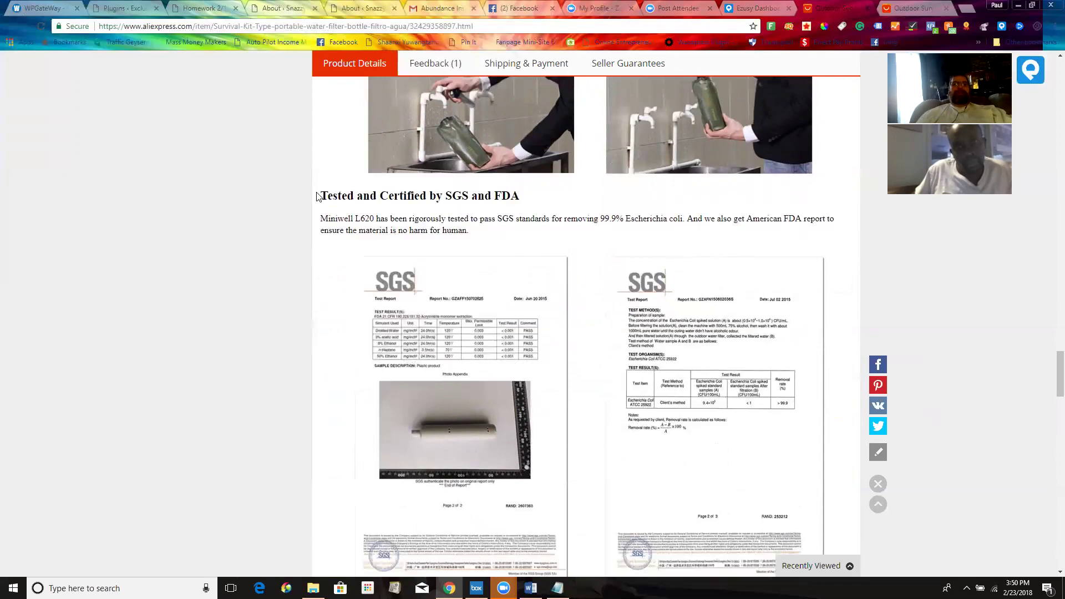
left_click(472, 234, "shift")
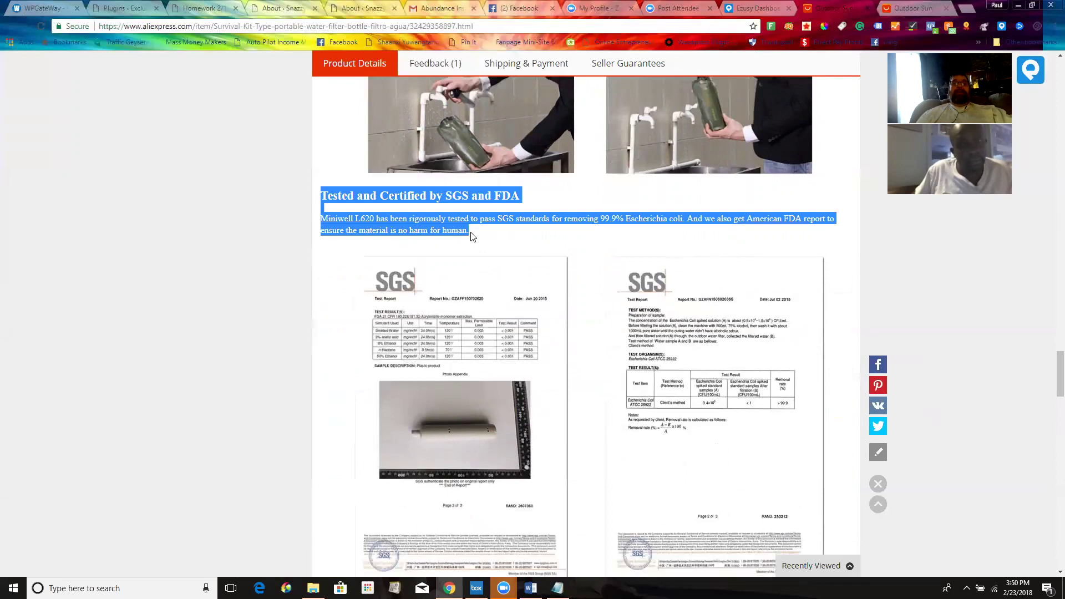
right_click(440, 228)
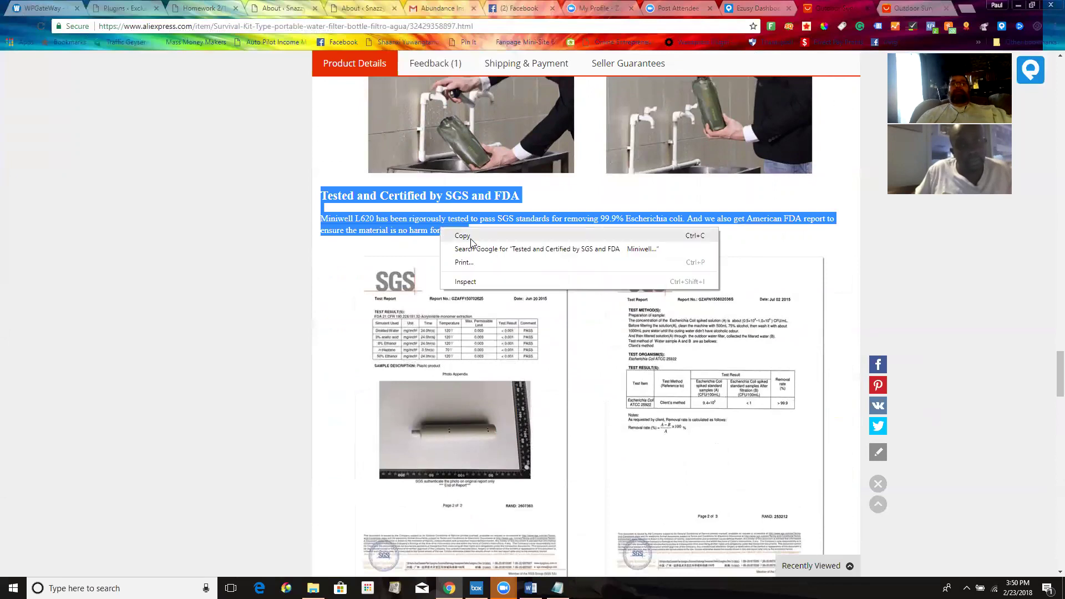
left_click(470, 238)
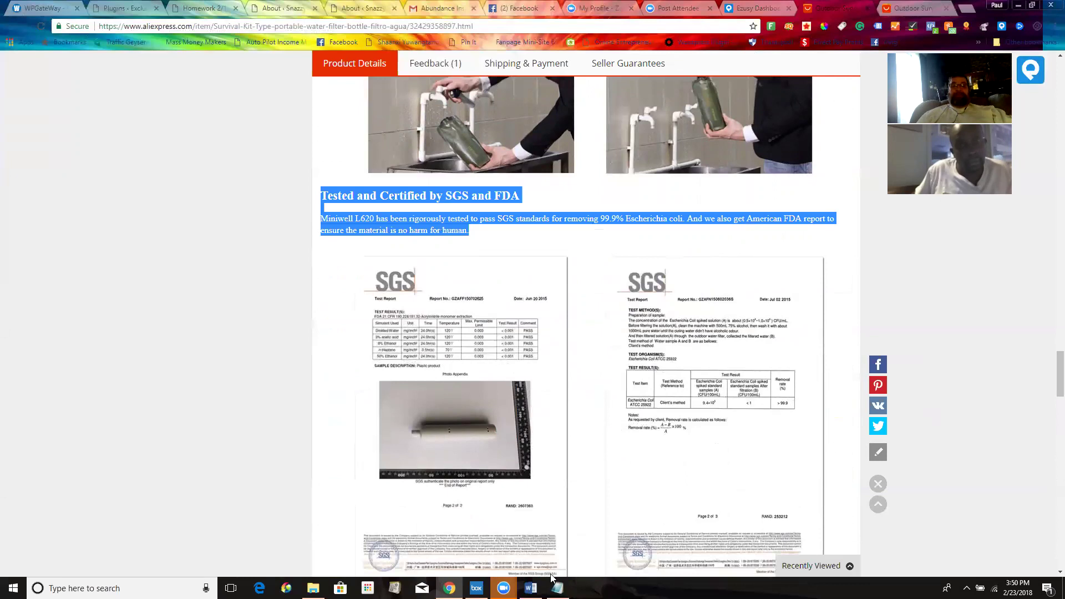
Switch to Ezusy and paste the certification text into the first product's description between the "Ideal for" paragraph and Features, removing the extra blank line above it
mouse_move(530, 588)
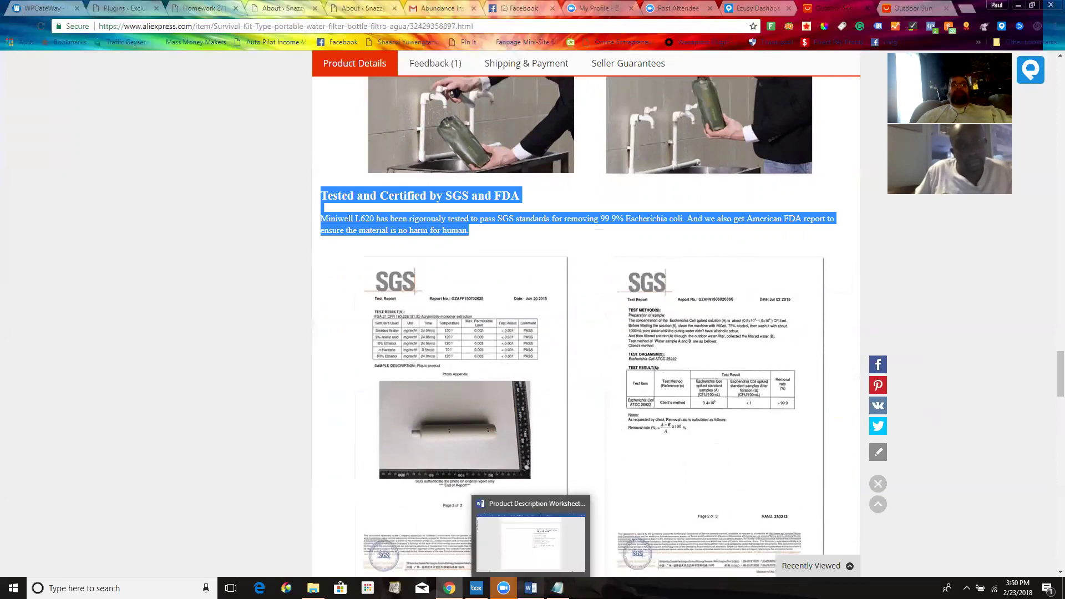
left_click(748, 10)
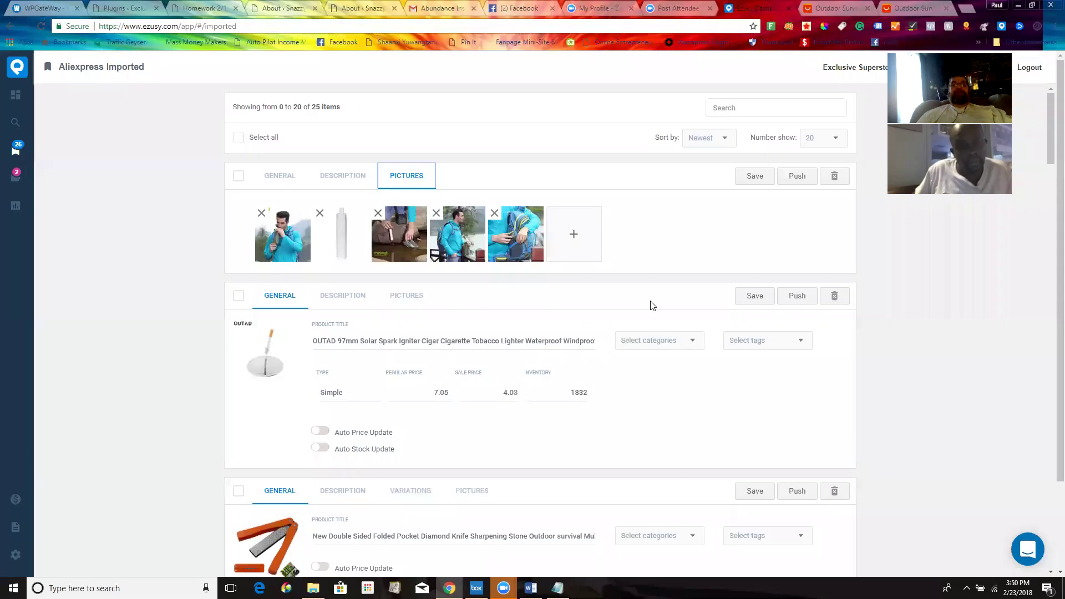
left_click(353, 175)
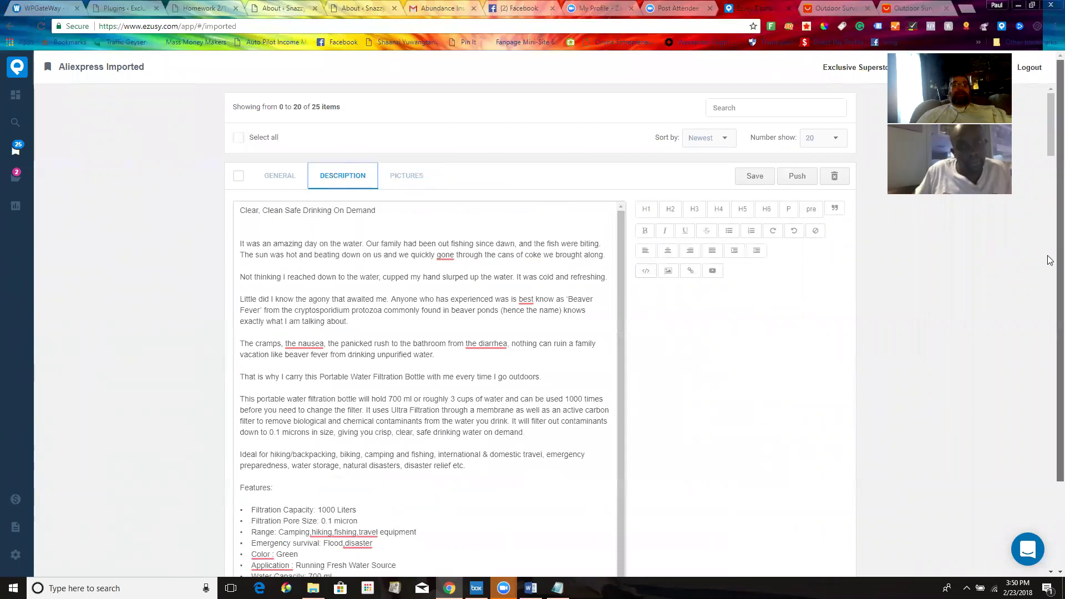
scroll(1050, 288, "down", 1)
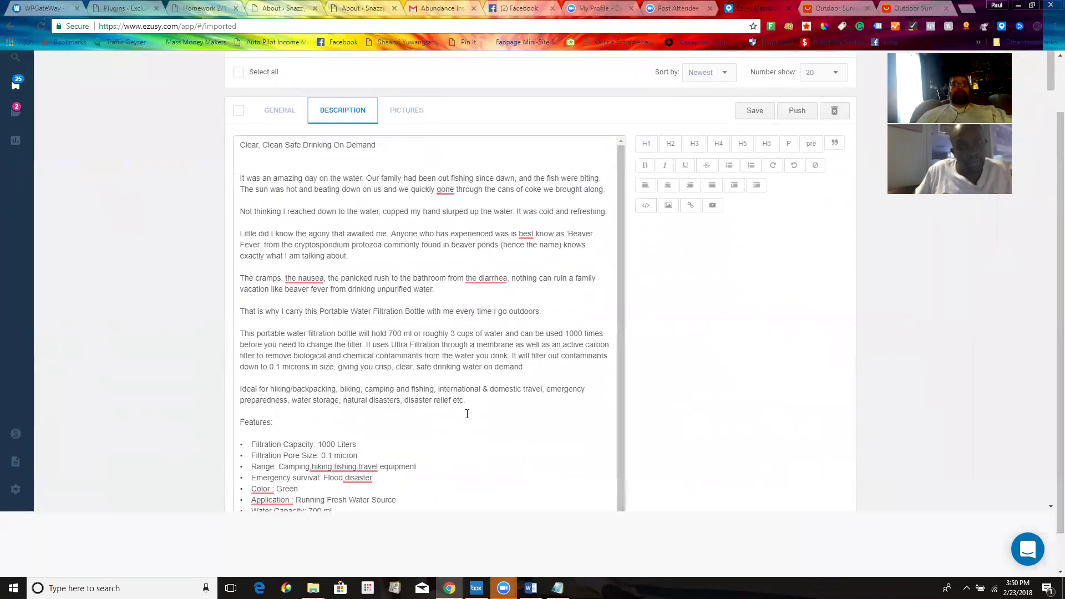
left_click(473, 407)
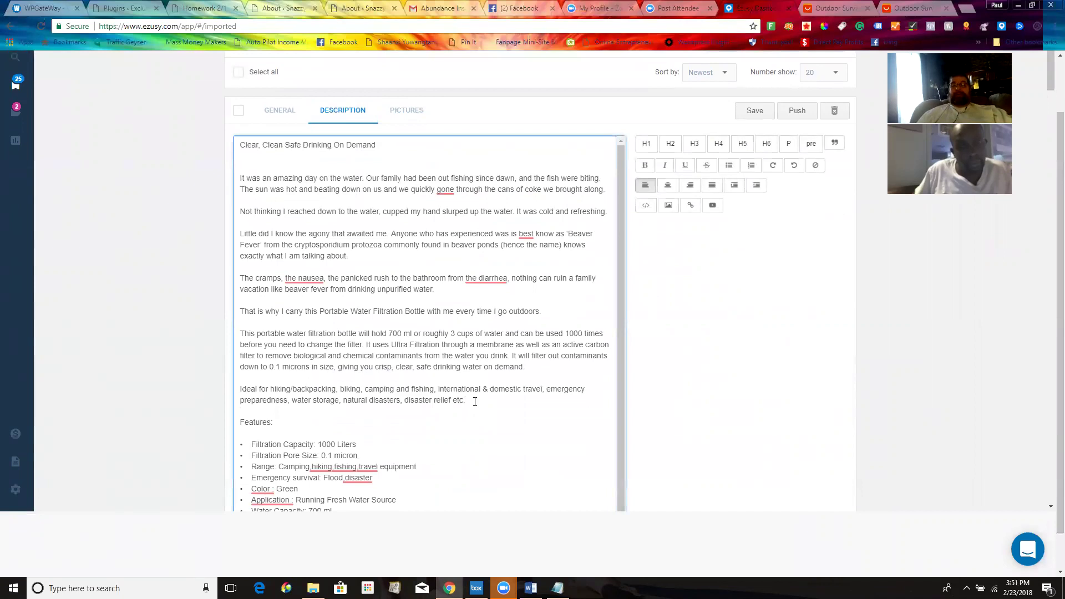
key("Return")
scroll(474, 401, "up", 1)
key("Return")
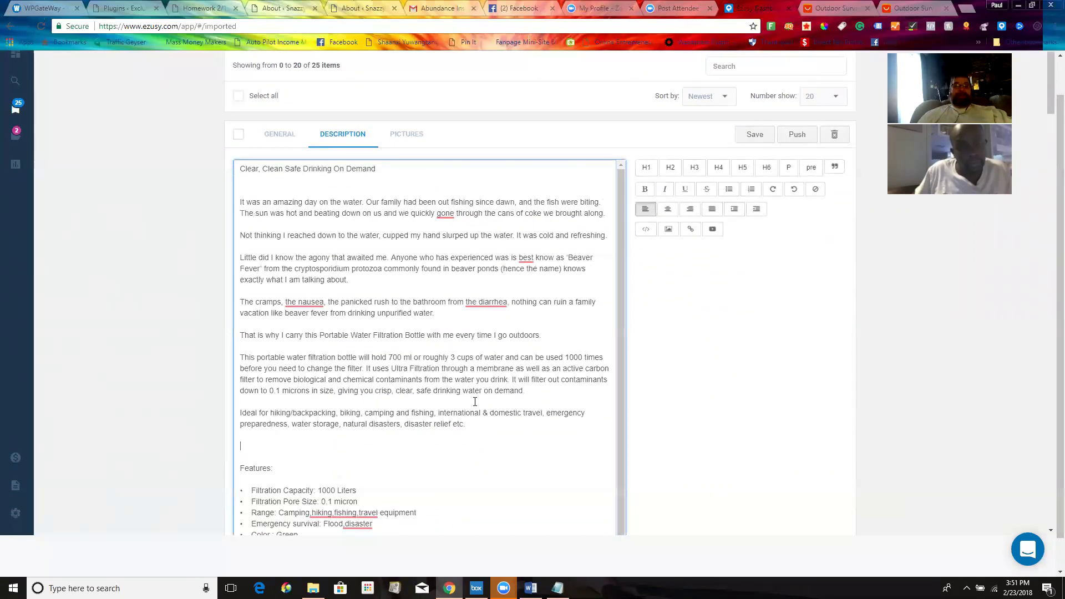
key("ctrl+v")
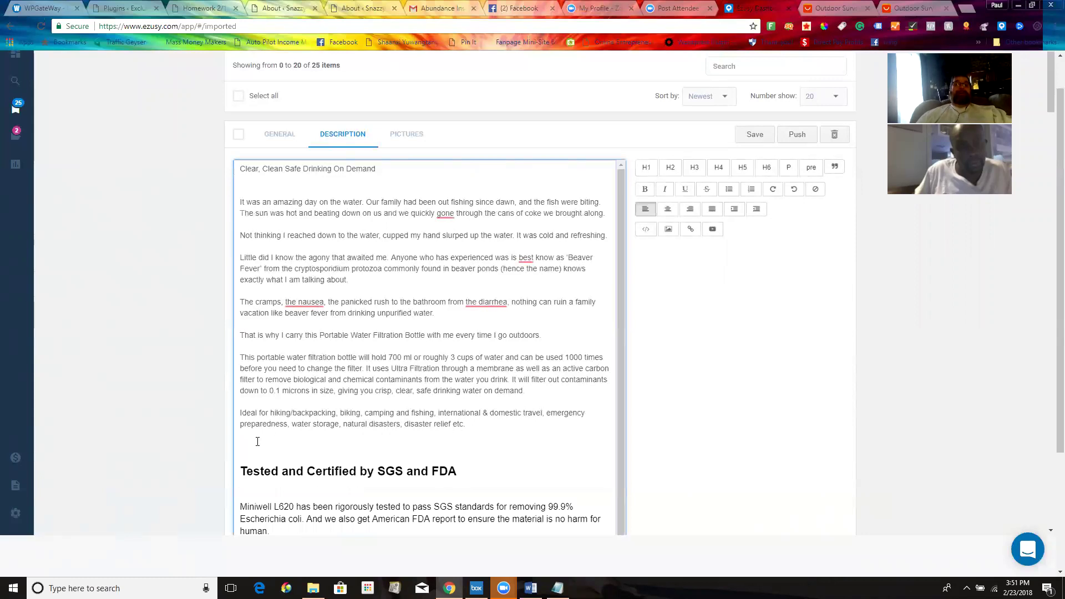
key("BackSpace")
key("BackSpace")
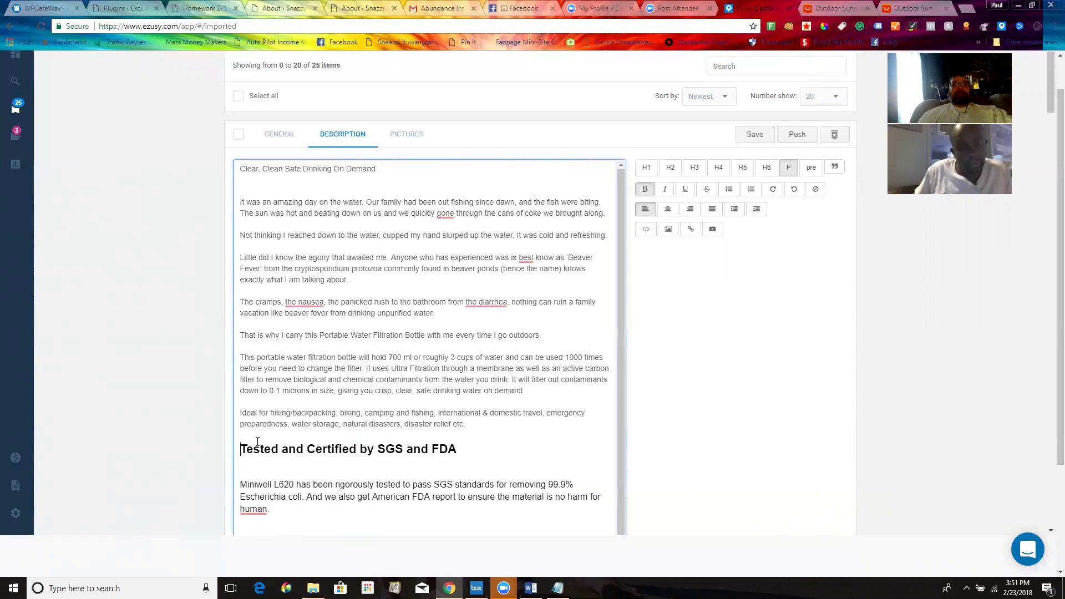
key("Down")
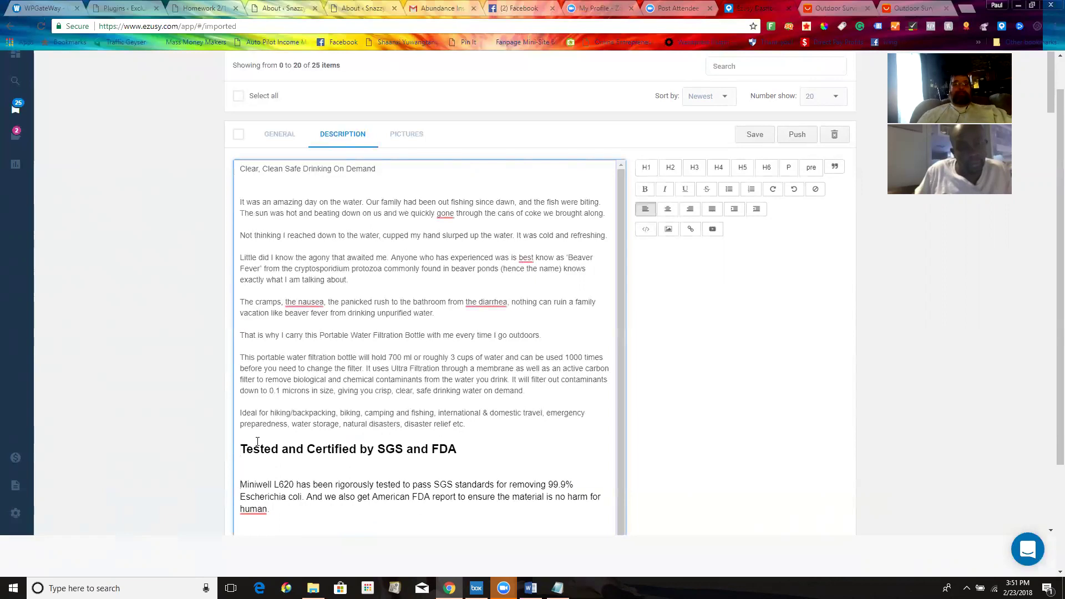
key("BackSpace")
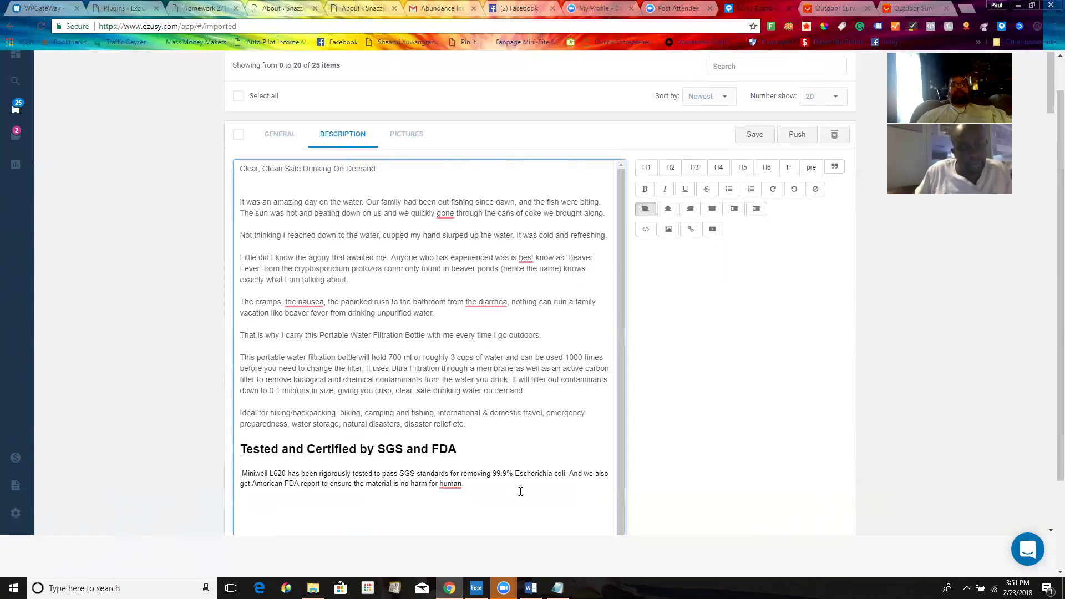
left_click_drag(458, 449, 232, 449)
left_click(216, 465)
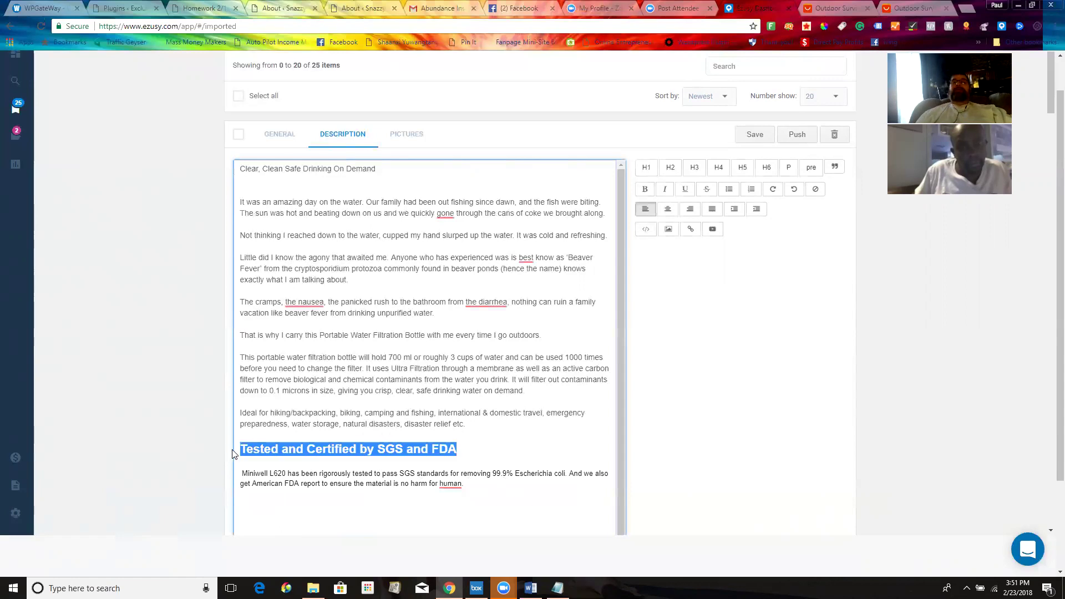
left_click(462, 471)
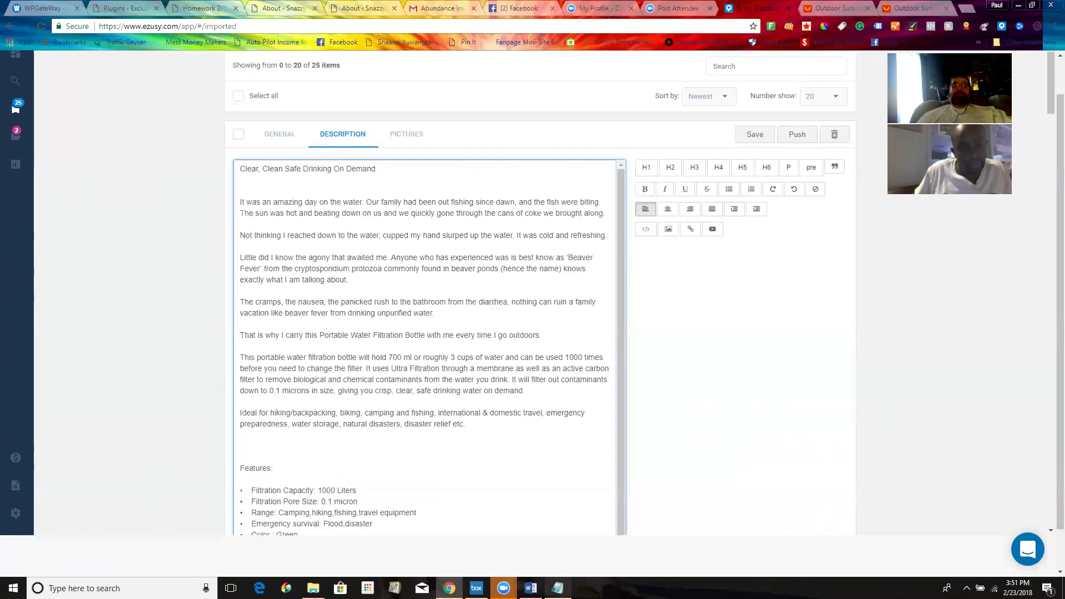
Cut the plain certification text from Notepad and paste it into the Ezusy description between the "Ideal for" paragraph and Features
left_click(558, 588)
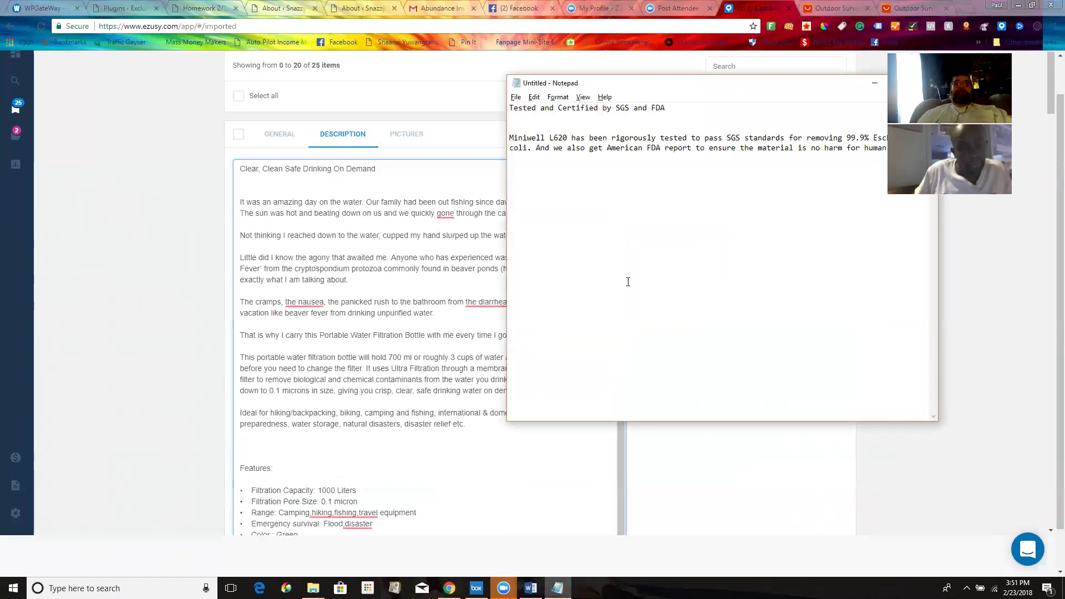
key("ctrl+a")
key("ctrl+x")
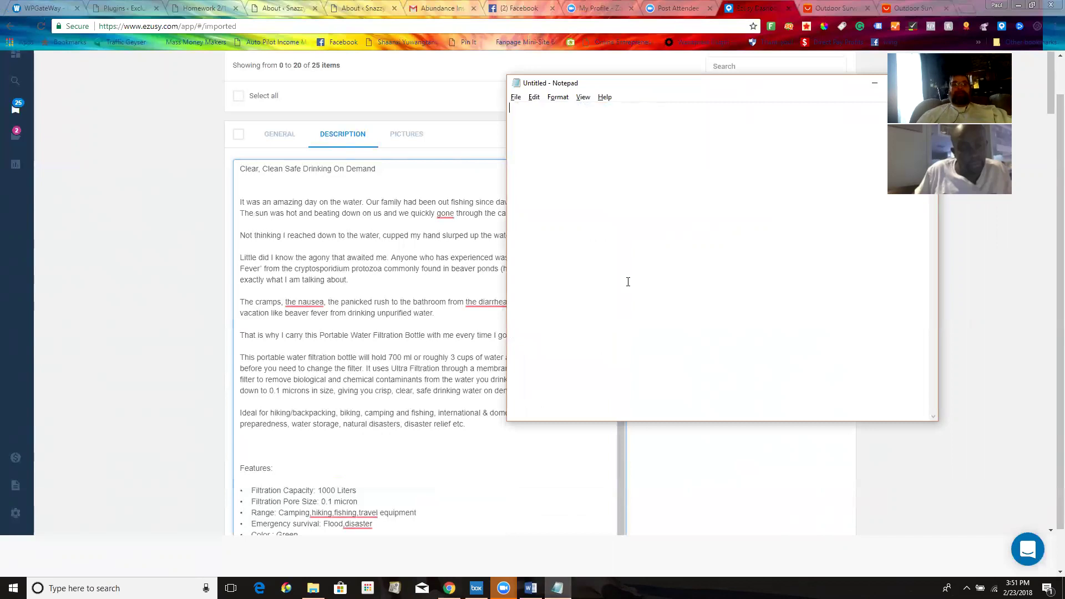
left_click(248, 444)
key("ctrl+v")
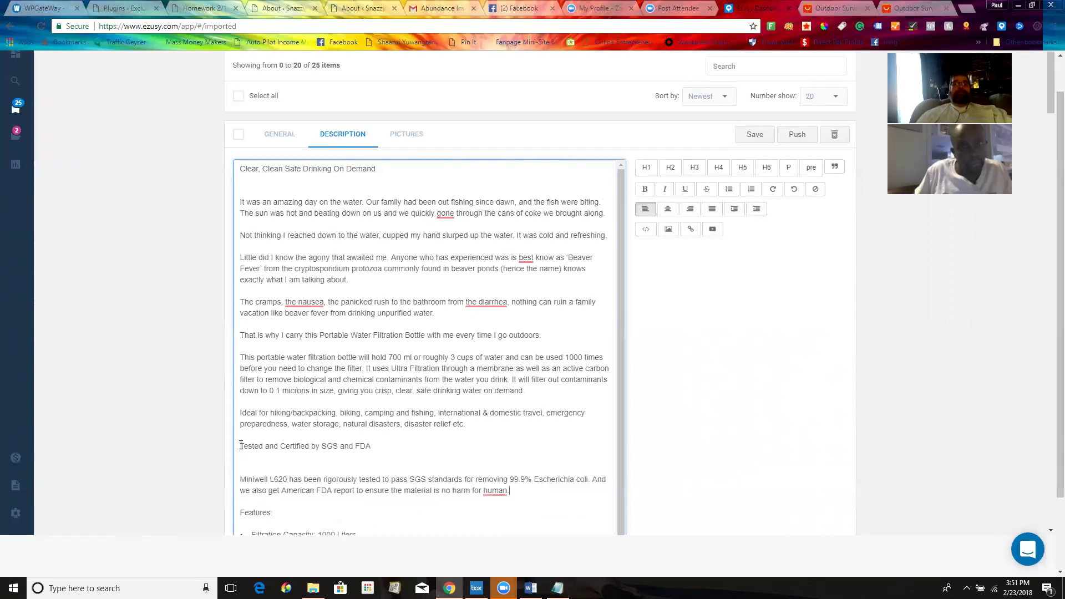
Add a blank line above the certification heading and remove the extra line and leading space before its paragraph
left_click(241, 446)
key("Return")
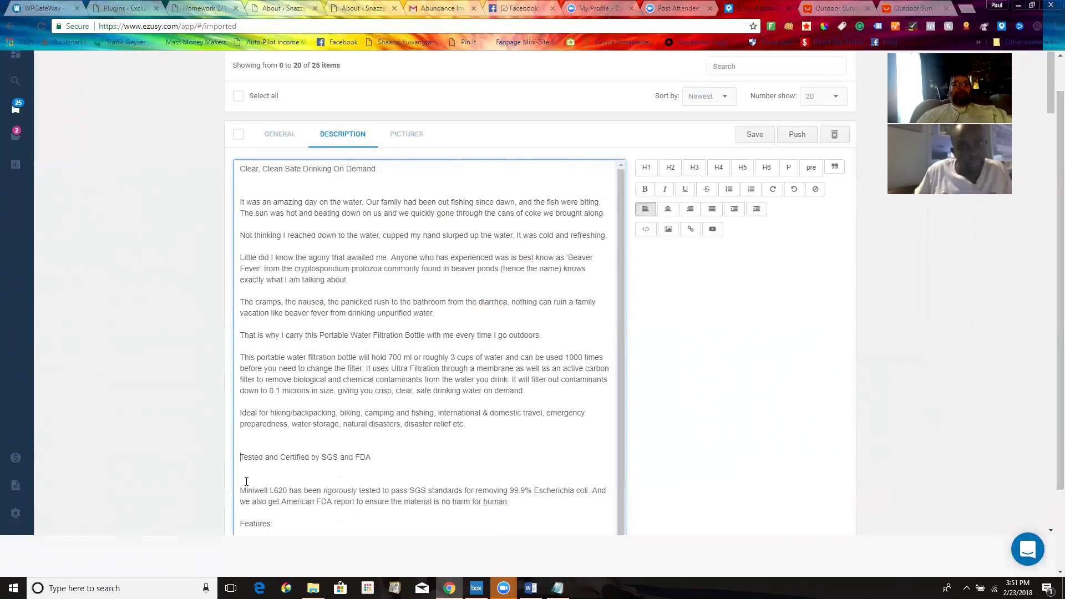
left_click(246, 475)
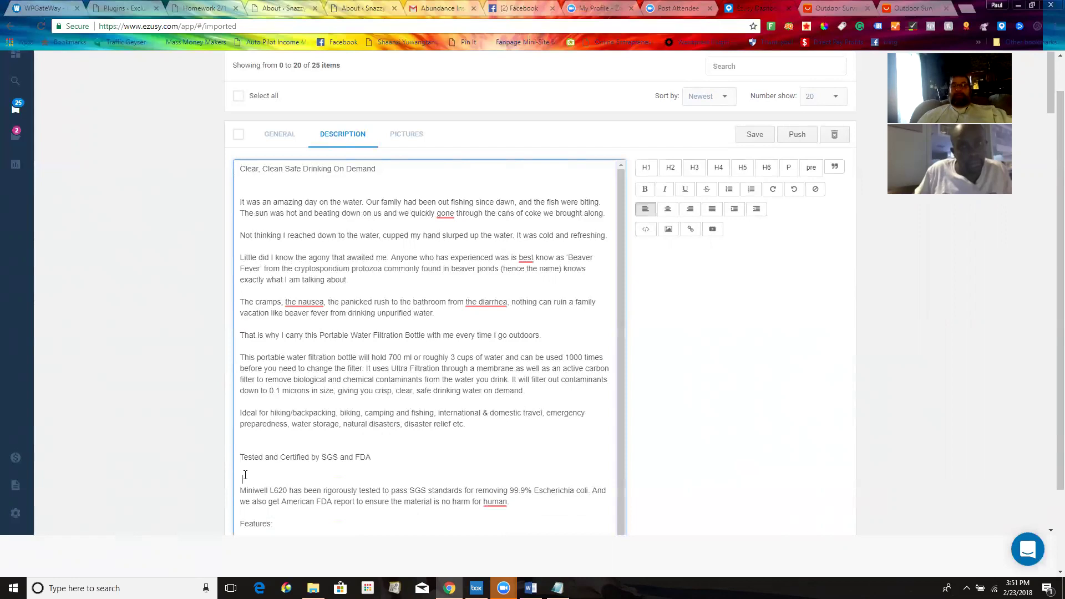
key("Delete")
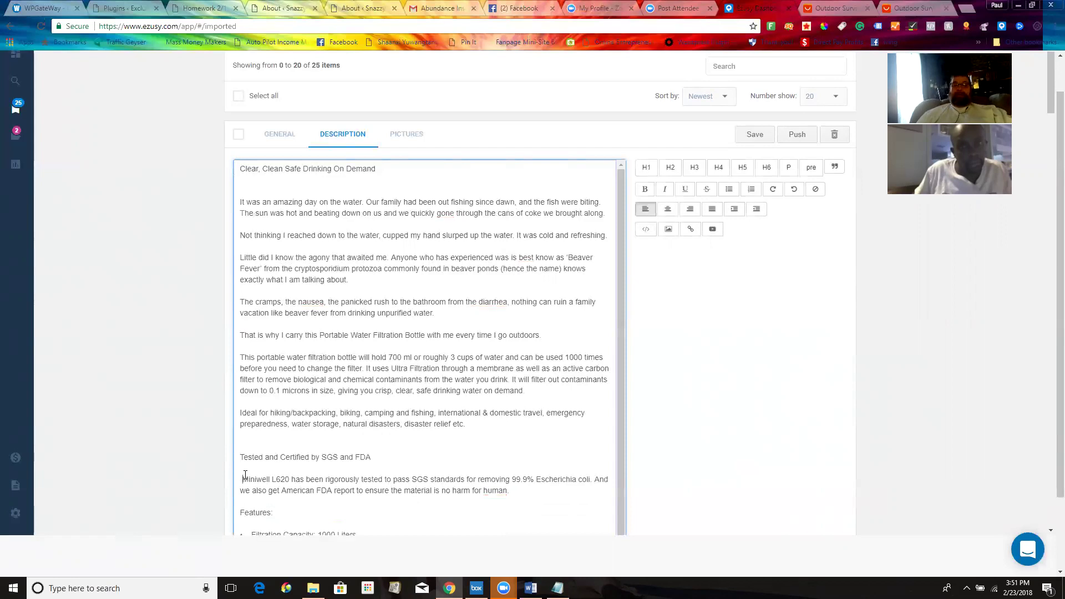
key("Delete")
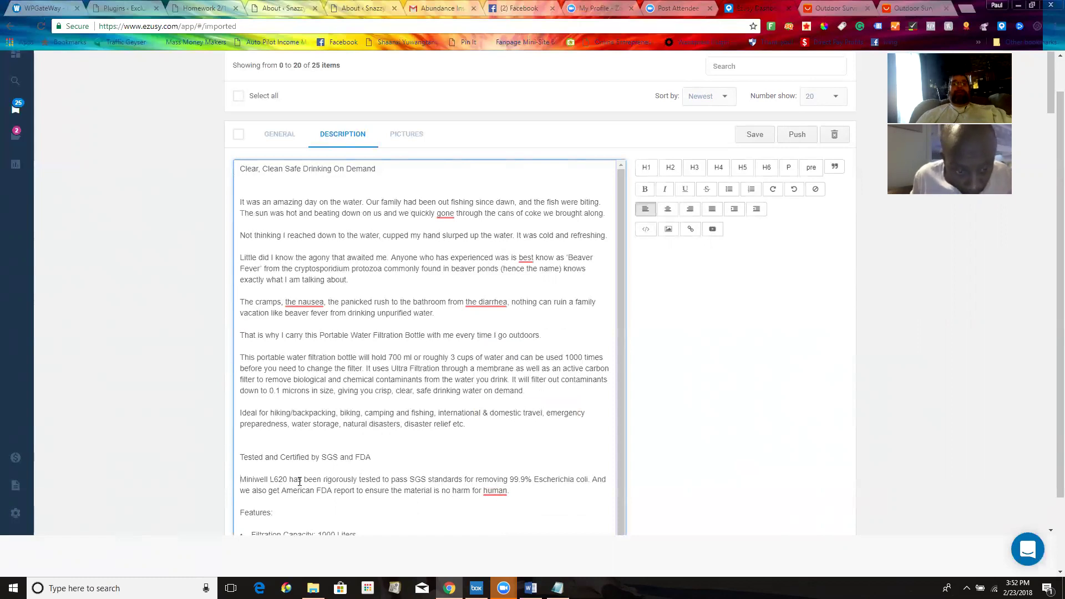
Replace "Miniwell L620" at the start of the certification paragraph with "This filter"
left_click_drag(290, 479, 239, 478)
key("BackSpace")
type("This filter")
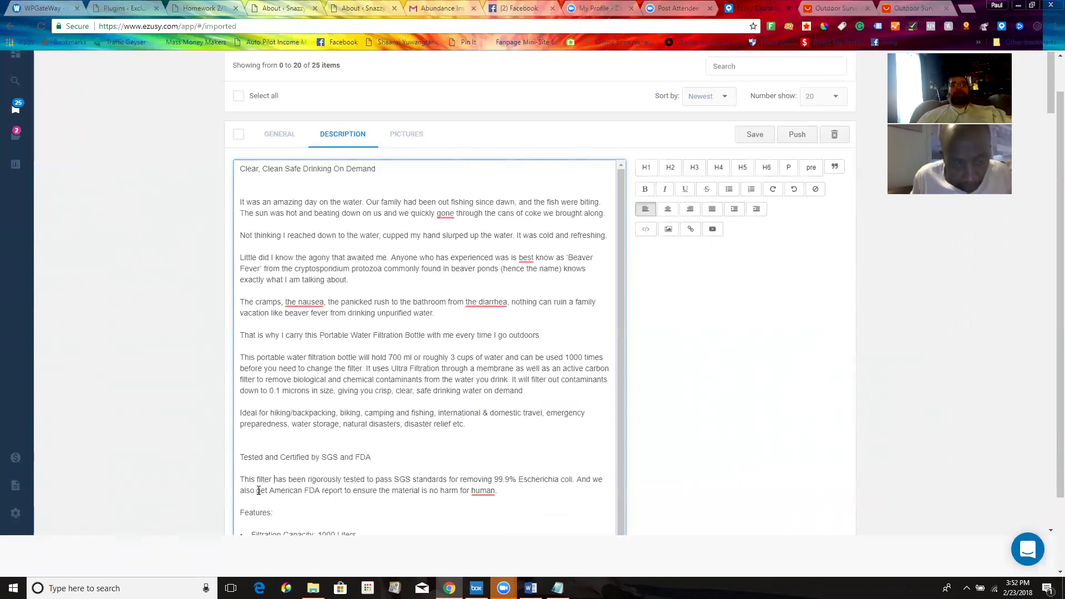
left_click(573, 480)
type(".")
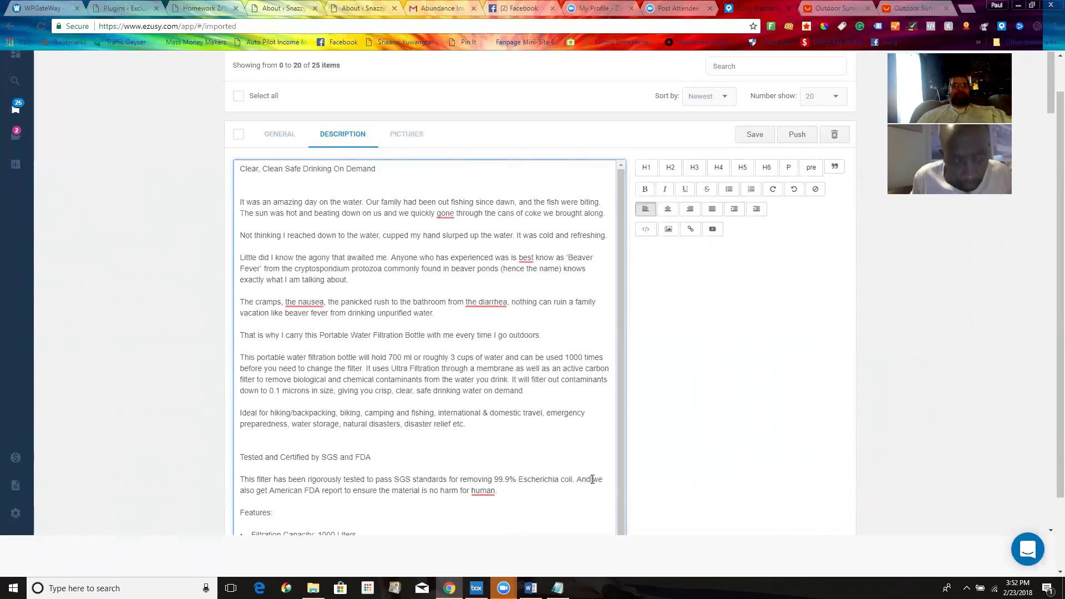
left_click(592, 479)
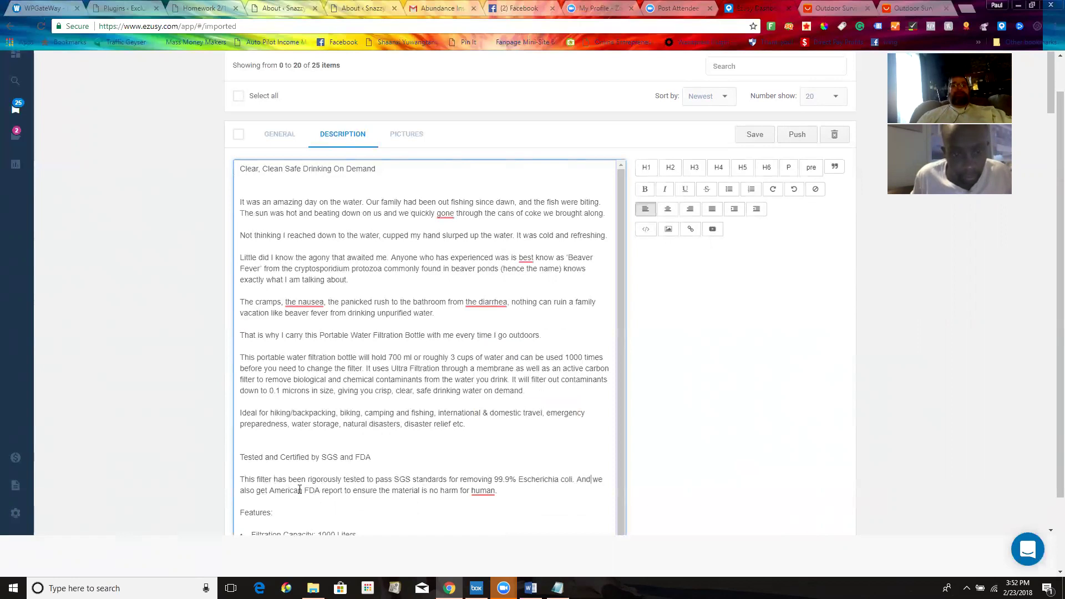
Reword the second certification sentence by replacing "get American" with "got it tested by the" and deleting "report" after "FDA"
left_click_drag(299, 491, 256, 491)
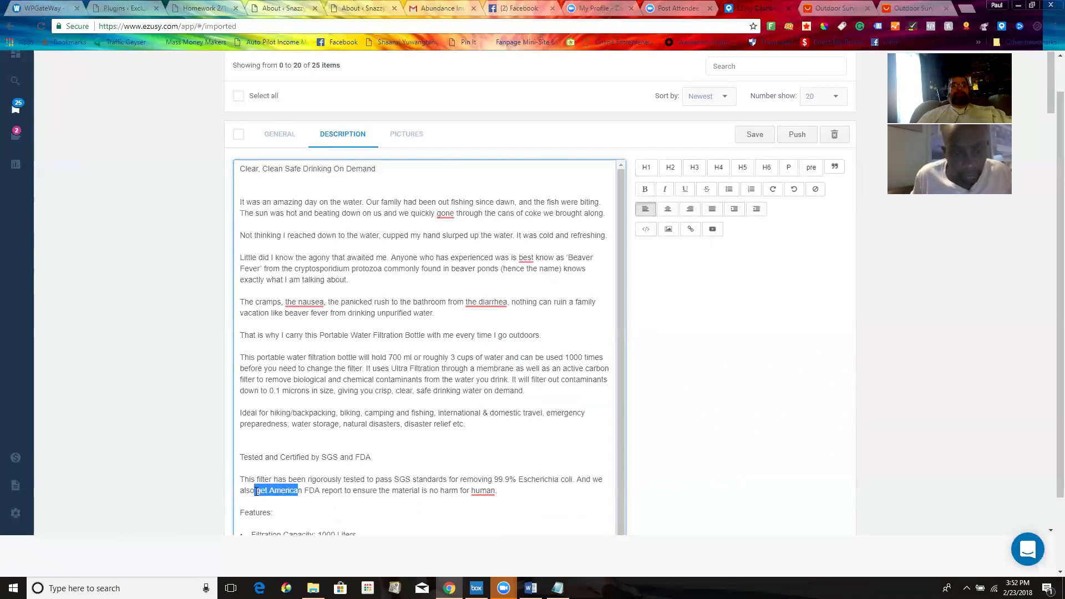
key("Delete")
key("Delete")
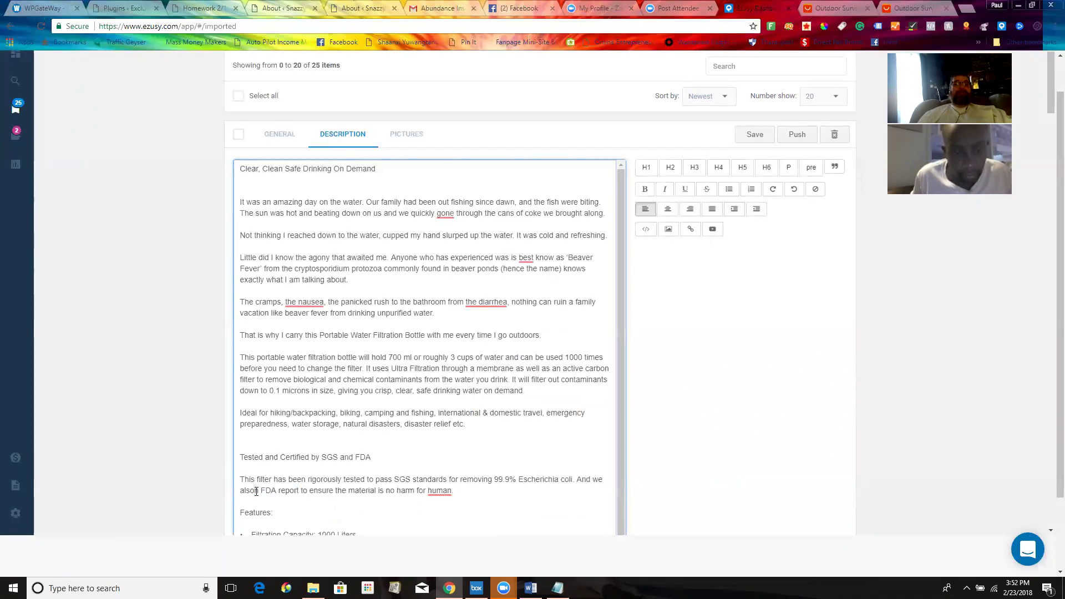
type("got it tested by the")
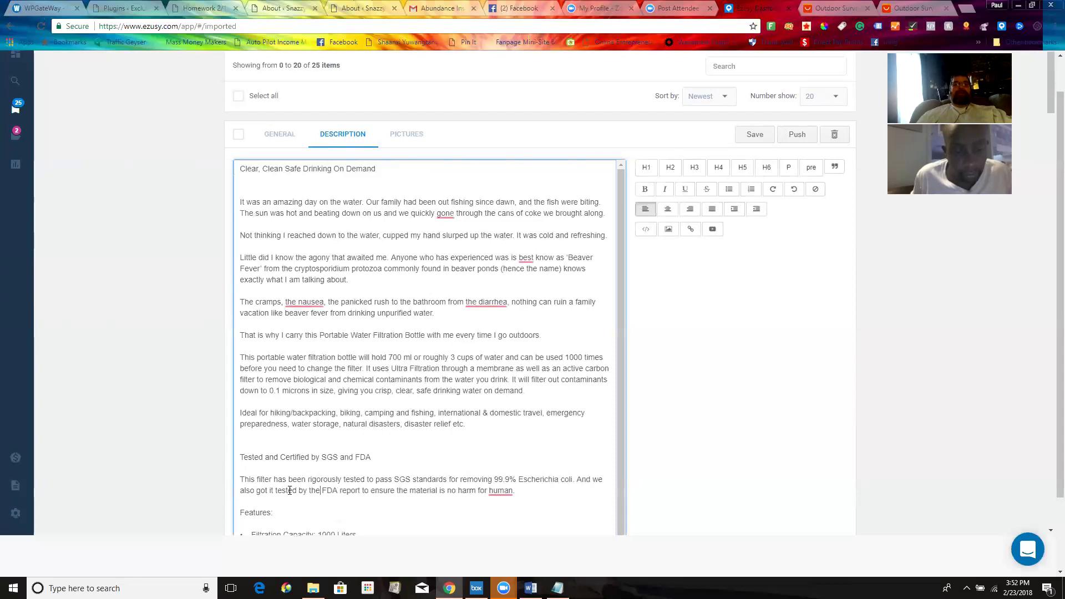
left_click(362, 488)
key("BackSpace")
key("BackSpace")
key("BackSpace")
key("BackSpace")
key("BackSpace")
key("BackSpace")
key("BackSpace")
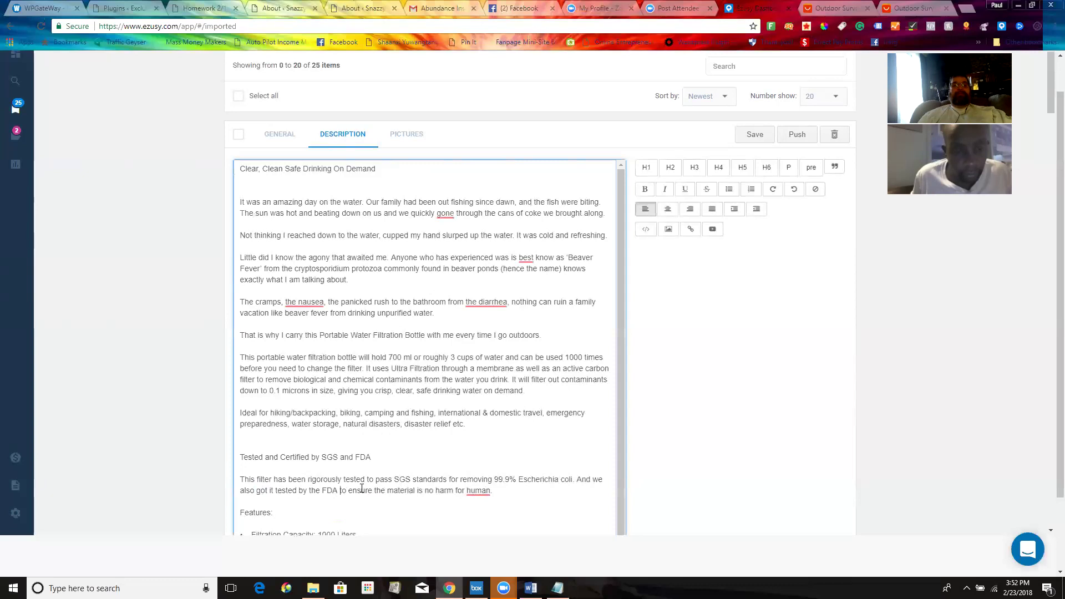
Correct the end of the certification paragraph to read "is not harmful to humans"
left_click(434, 490)
type("t")
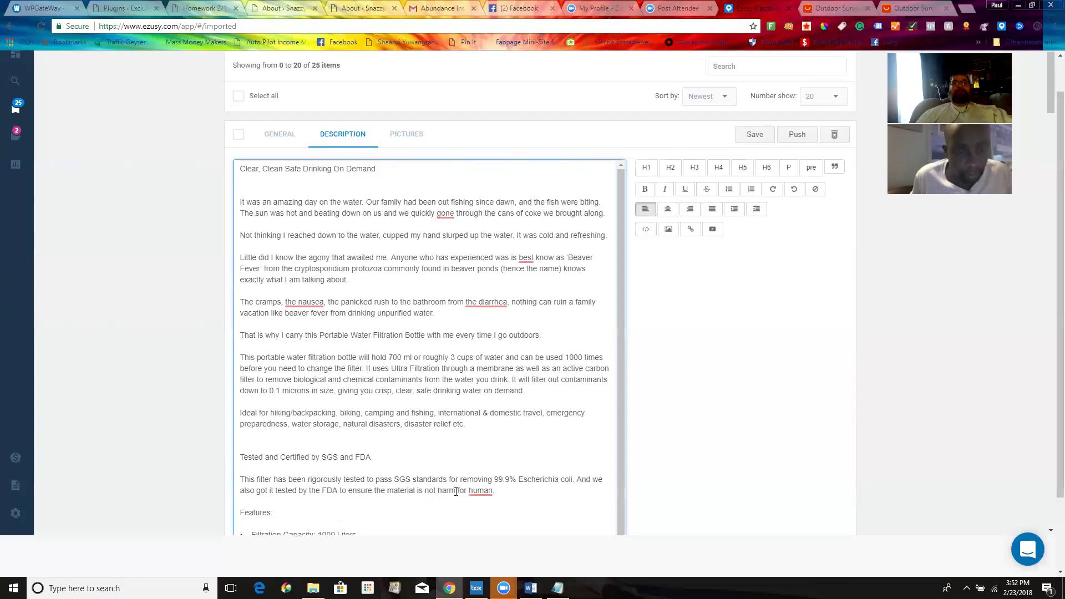
left_click(456, 490)
type("ful")
left_click(476, 490)
key("BackSpace")
key("BackSpace")
key("BackSpace")
type("to pa")
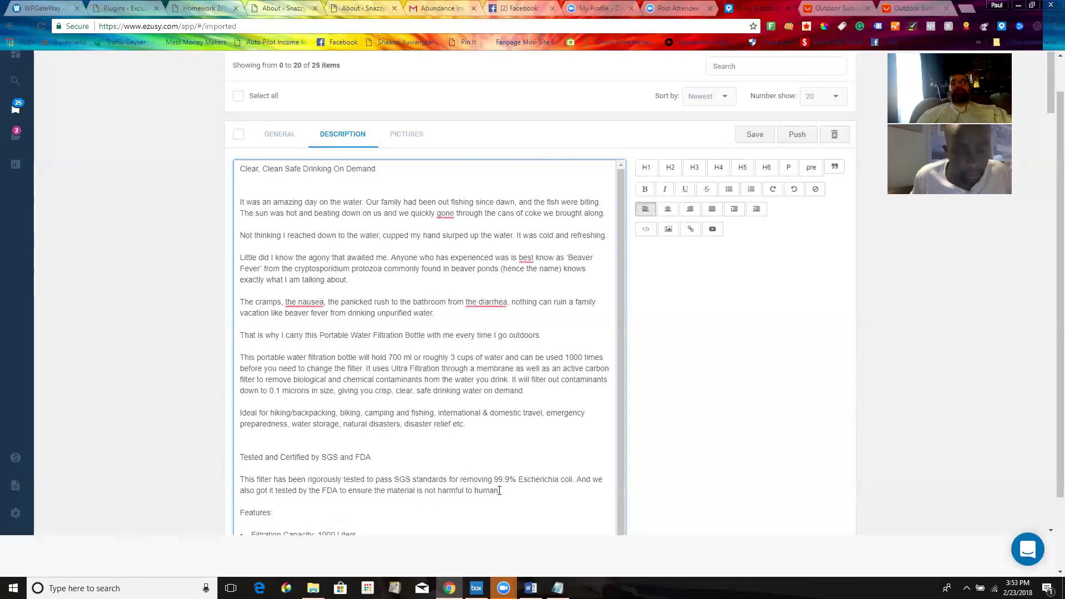
type("s")
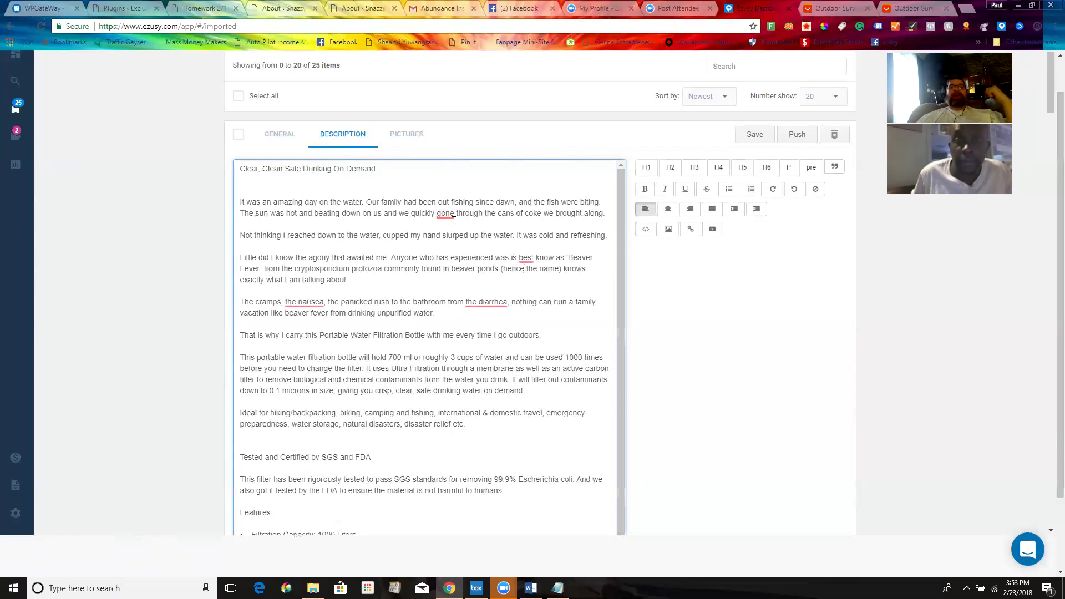
Accept the Grammarly suggestion "have gone" for "gone" in the story's opening paragraph
mouse_move(450, 219)
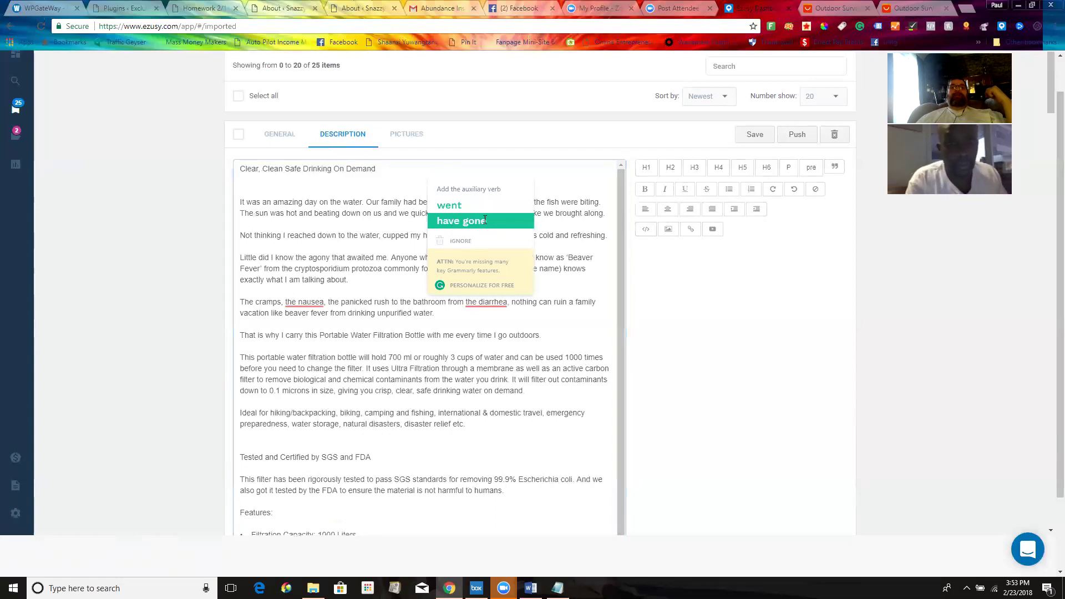
left_click(484, 223)
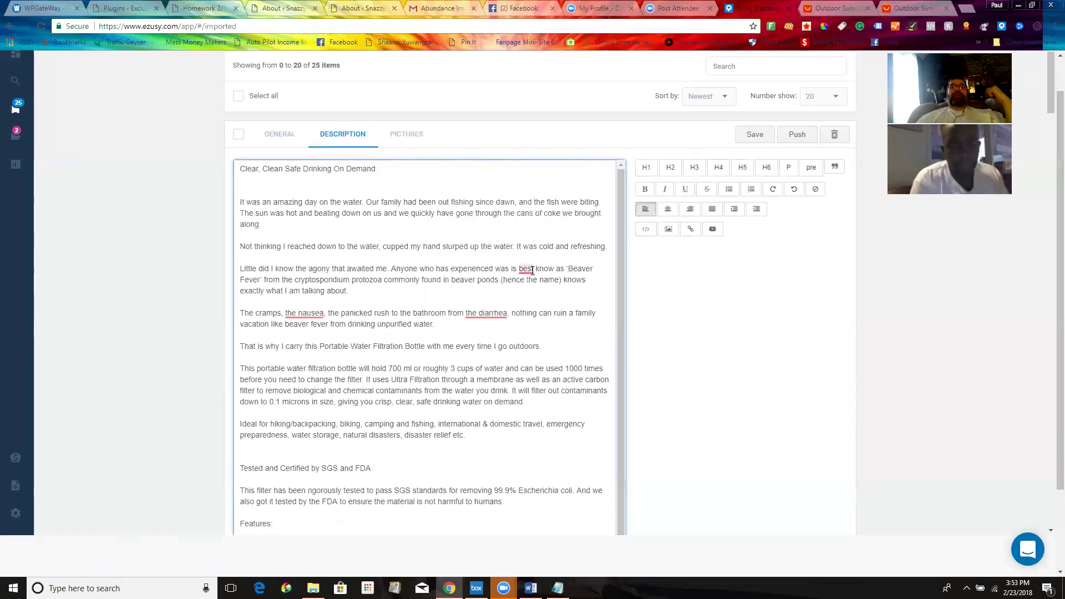
mouse_move(531, 272)
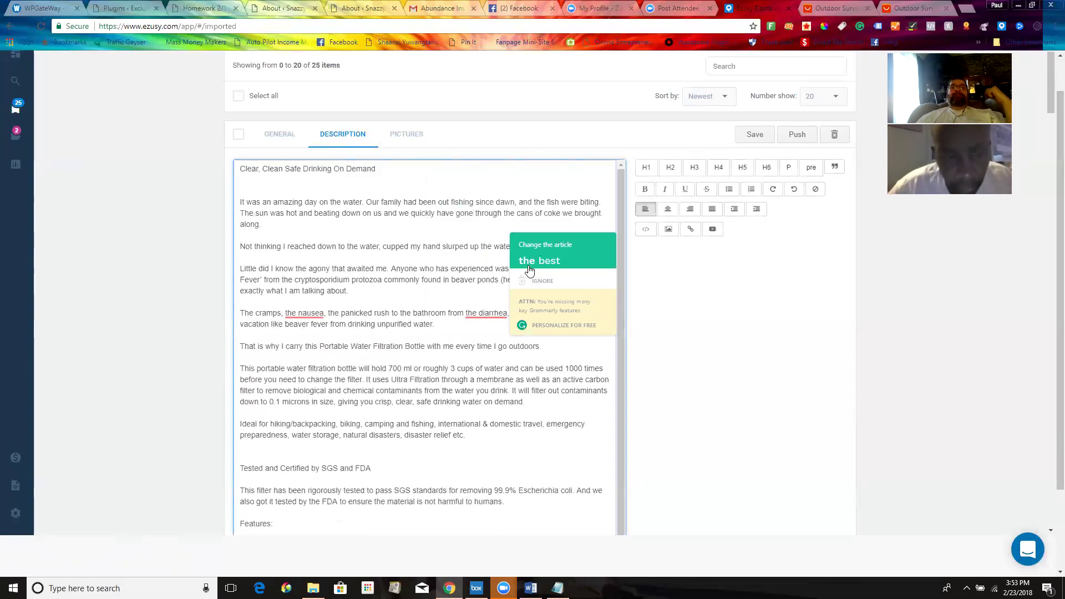
left_click(530, 262)
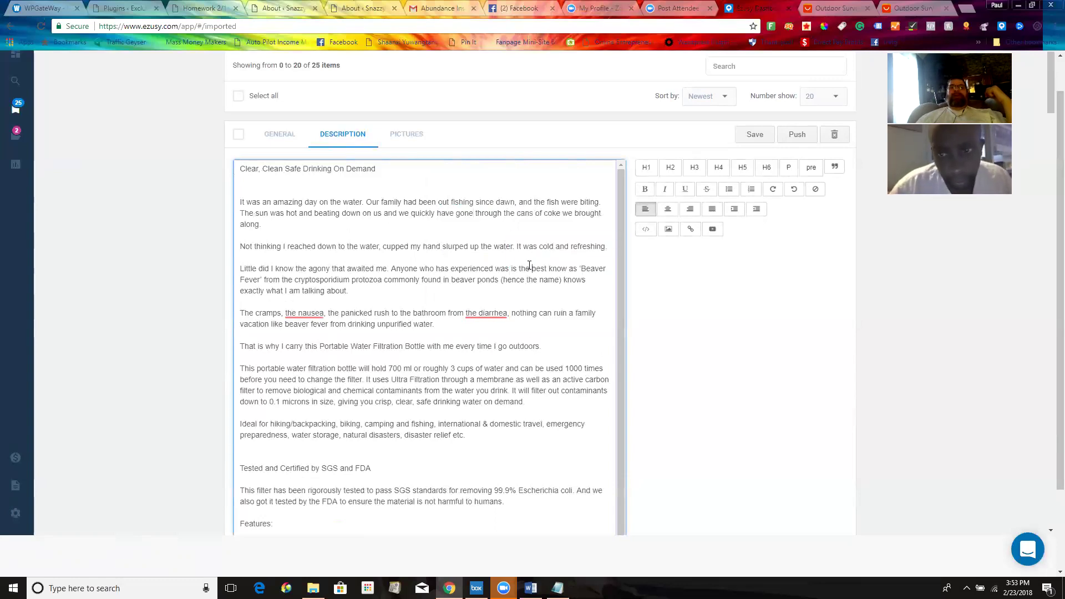
key("BackSpace")
key("BackSpace")
key("BackSpace")
key("BackSpace")
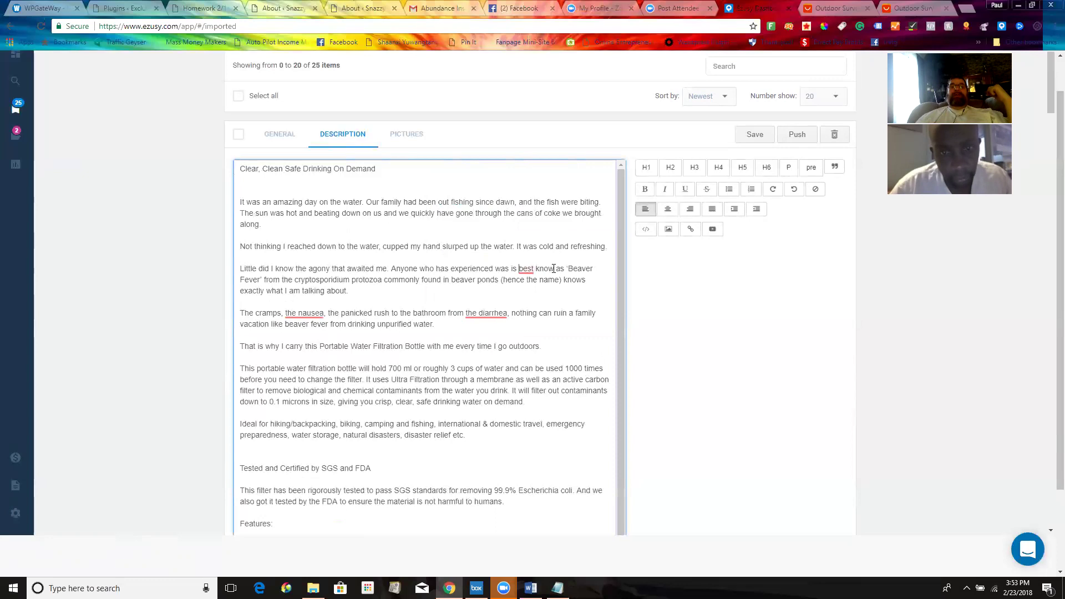
Correct "know" to "known" in the 'Beaver Fever' sentence and accept the suggestions removing "the" before "nausea" and "diarrhea"
left_click(553, 268)
type("n")
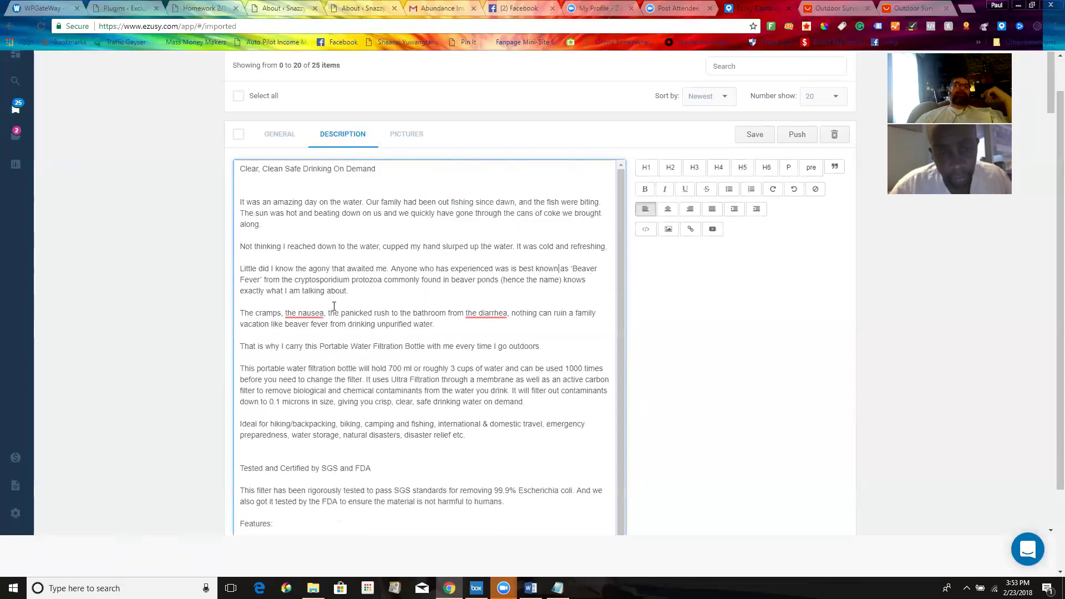
mouse_move(309, 313)
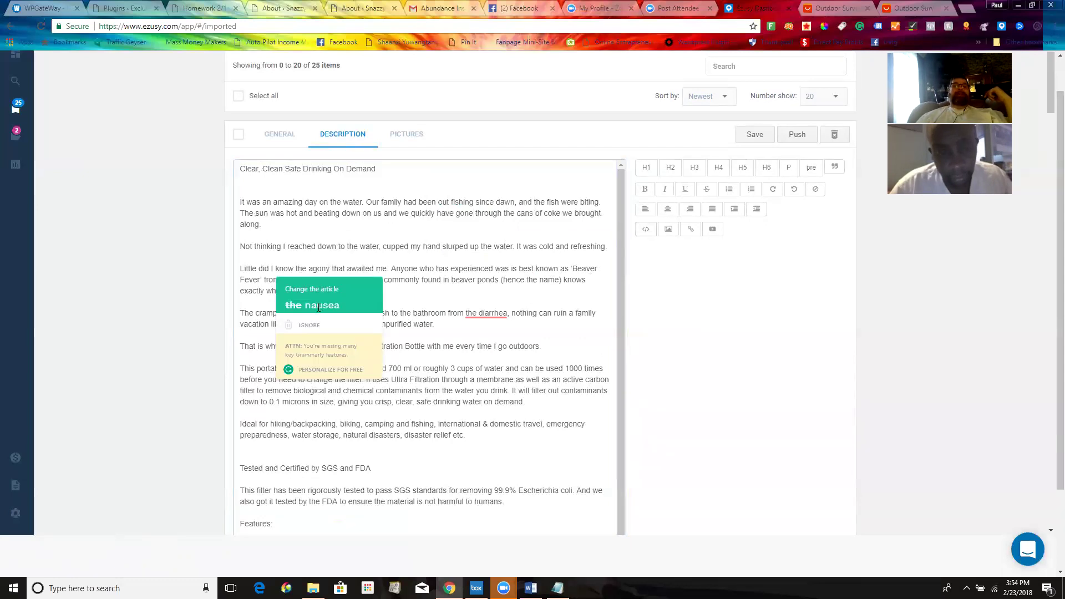
left_click(319, 306)
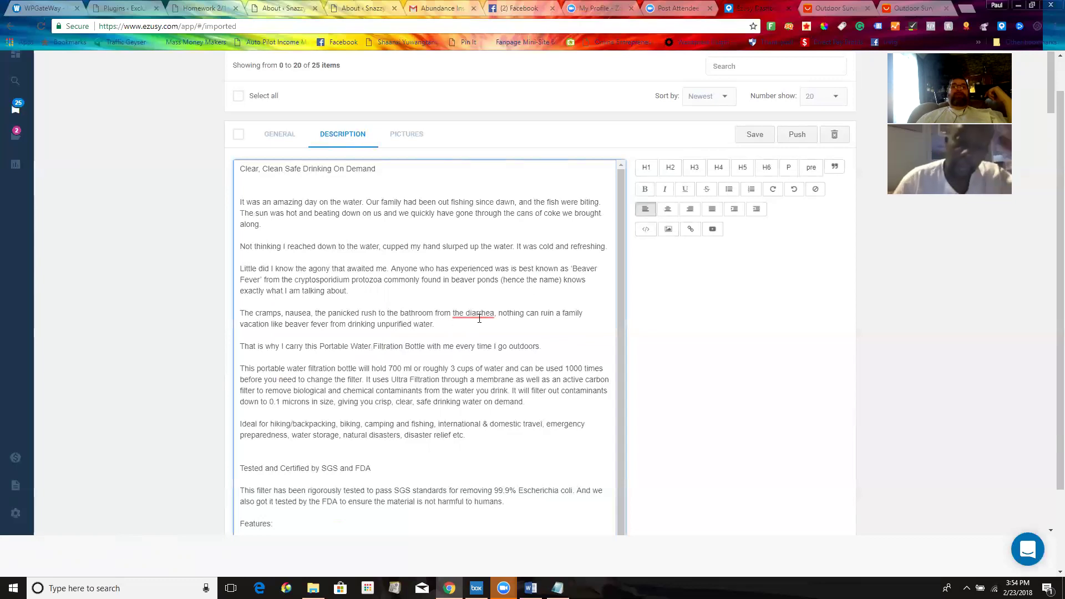
mouse_move(480, 314)
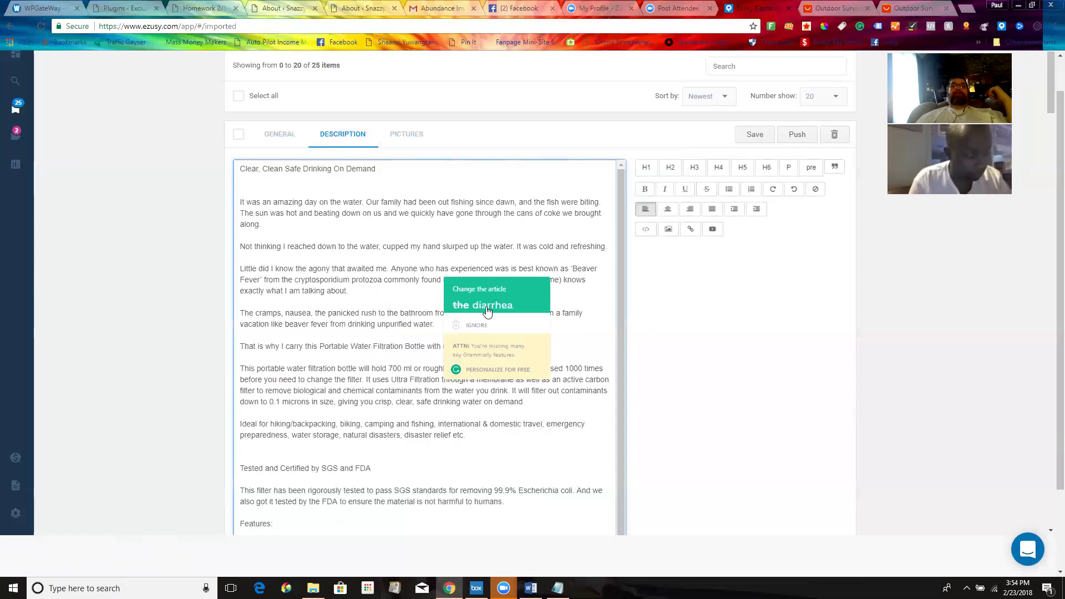
left_click(486, 305)
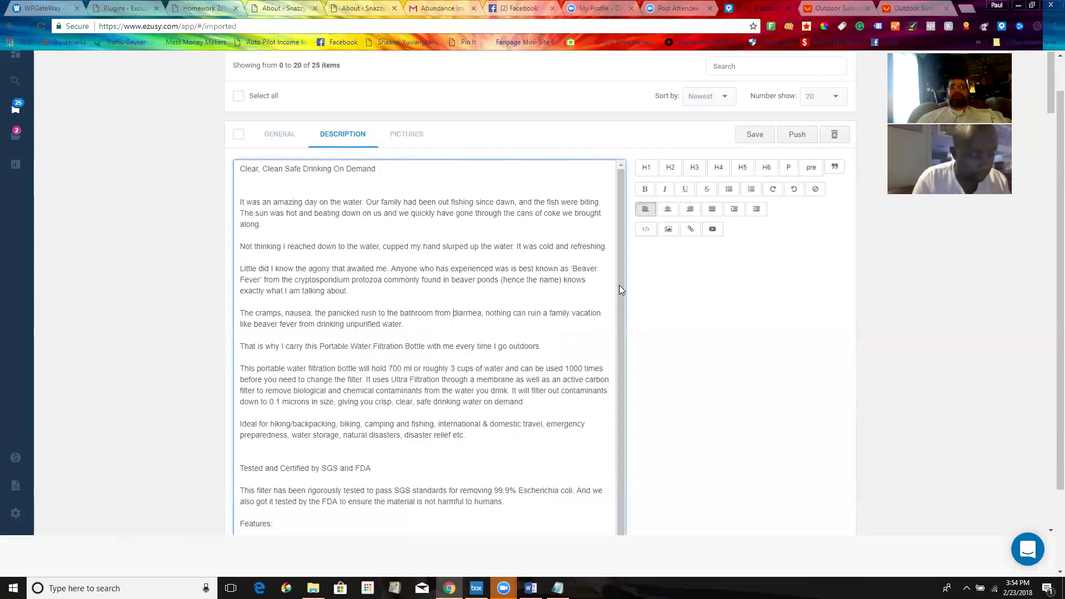
Accept the Grammarly suggestions adding a space before "hiking", "fishing", "travel" and "disaster" in the Range and Emergency survival feature lines
scroll(620, 454, "down", 1)
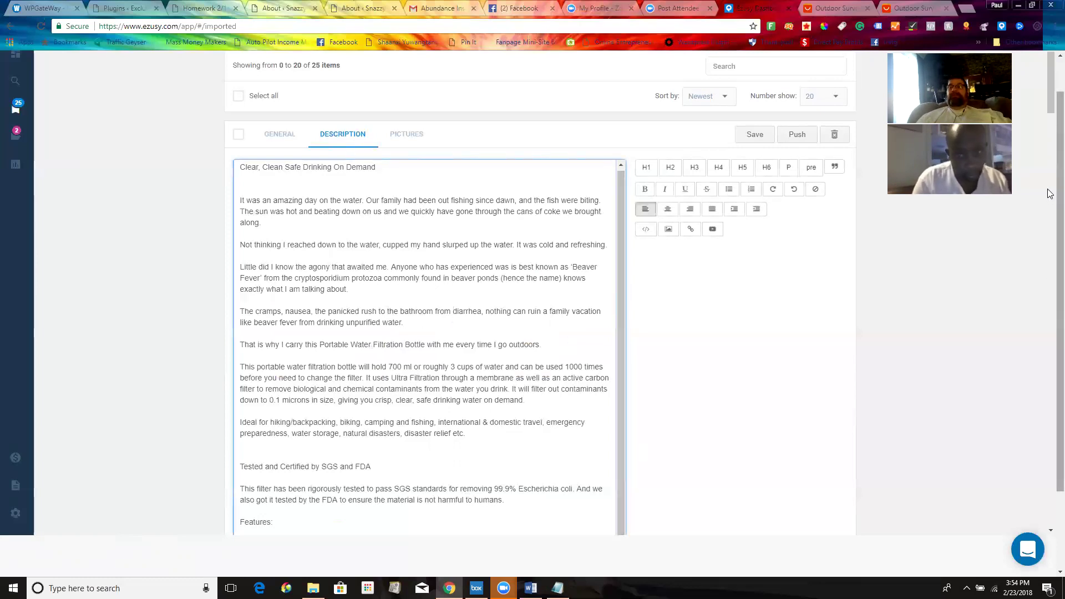
left_click_drag(1048, 96, 1048, 123)
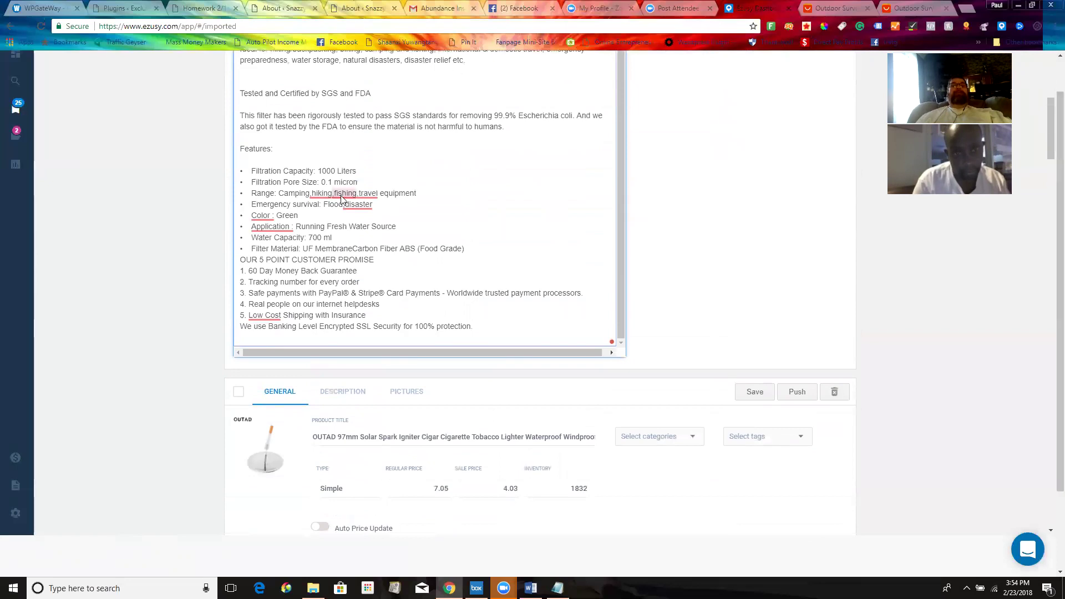
mouse_move(344, 198)
scroll(344, 195, "up", 1)
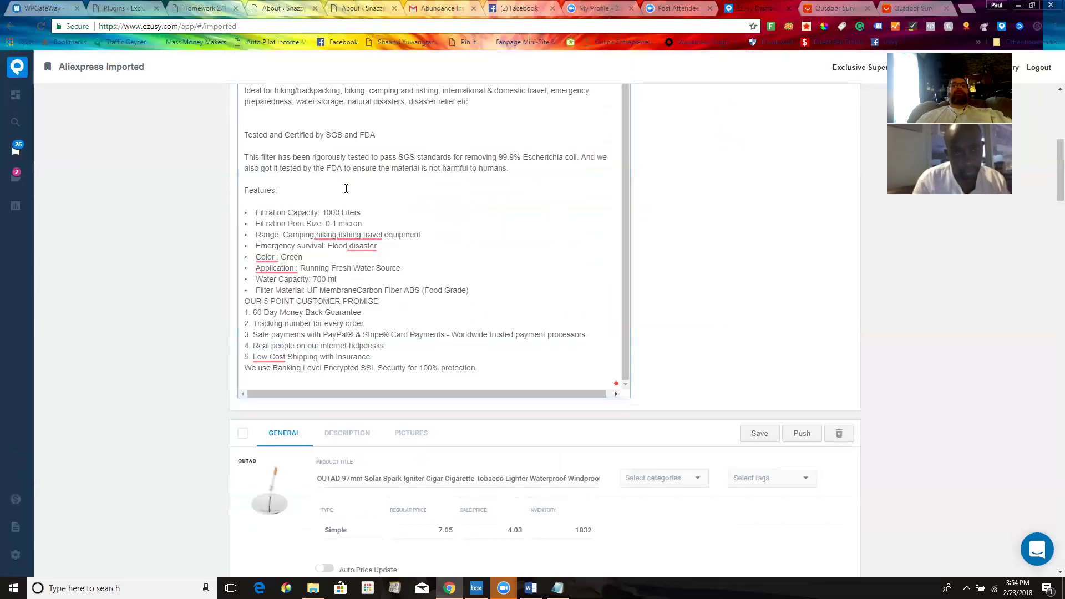
mouse_move(327, 236)
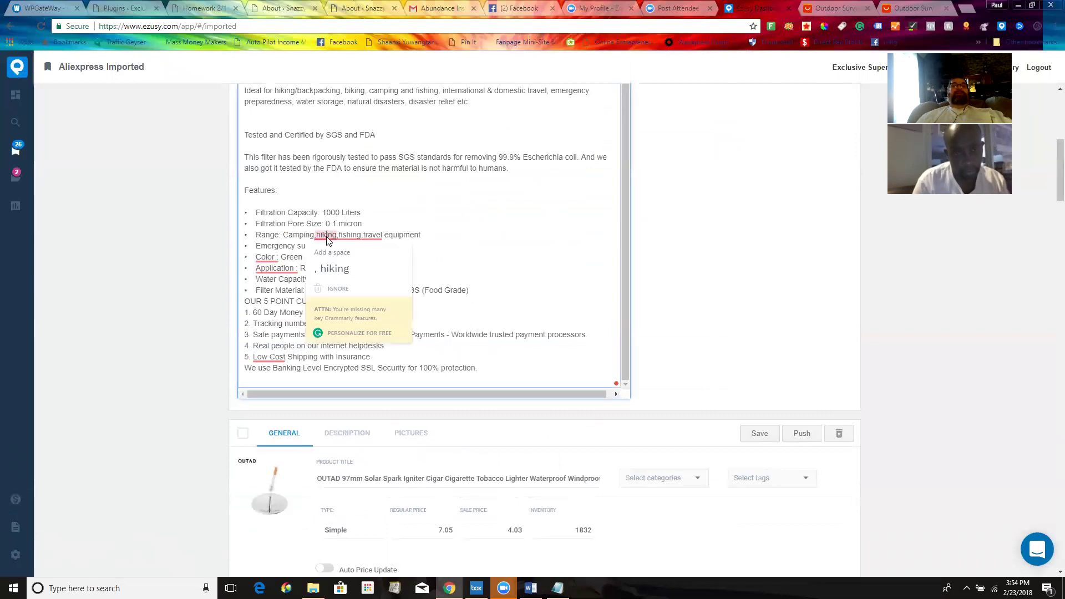
left_click(333, 271)
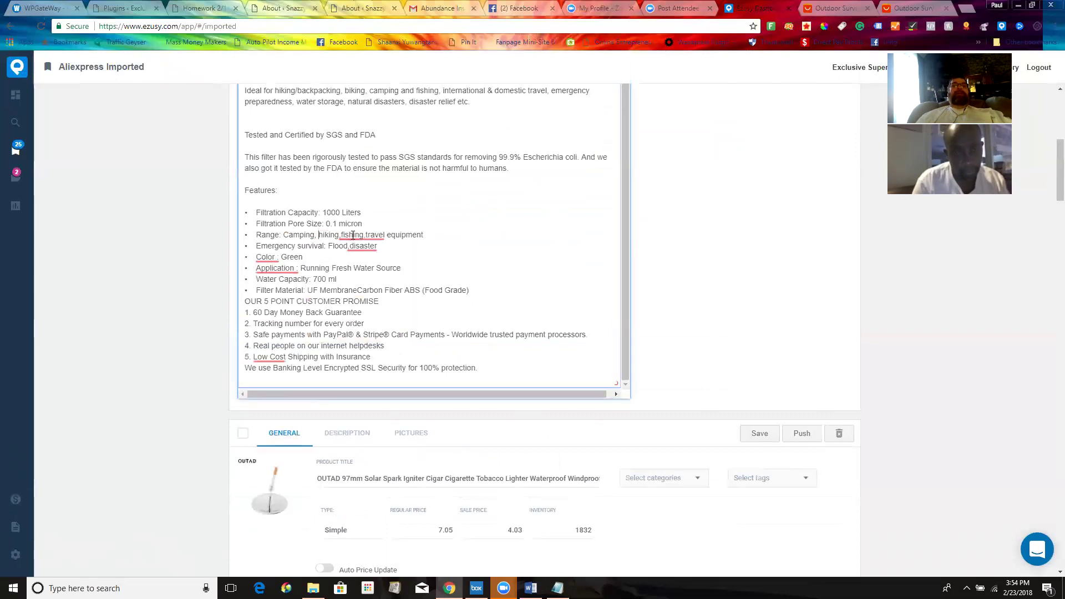
mouse_move(353, 235)
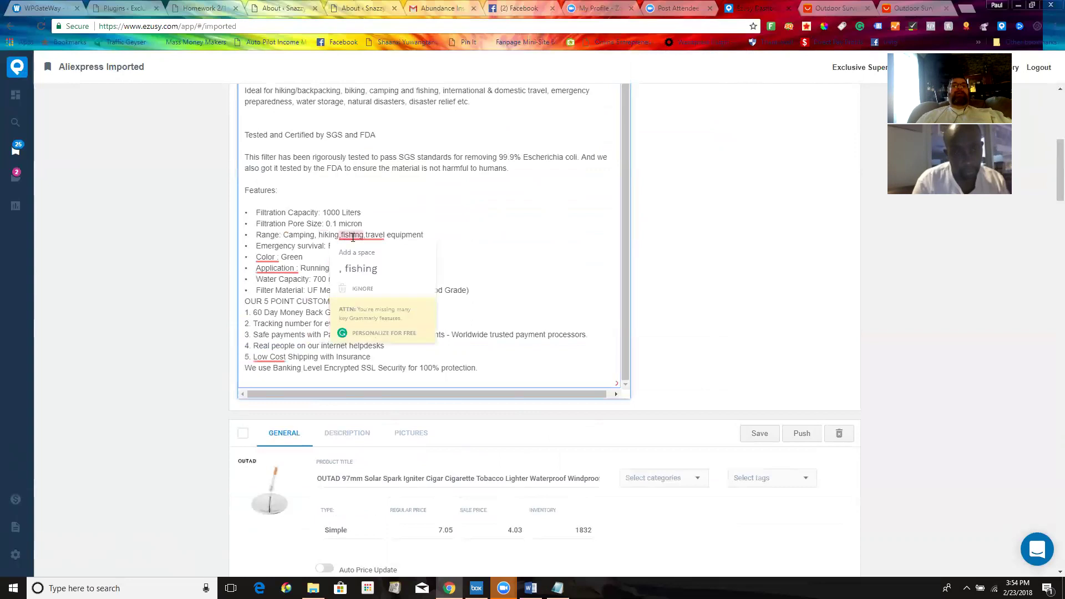
left_click(361, 270)
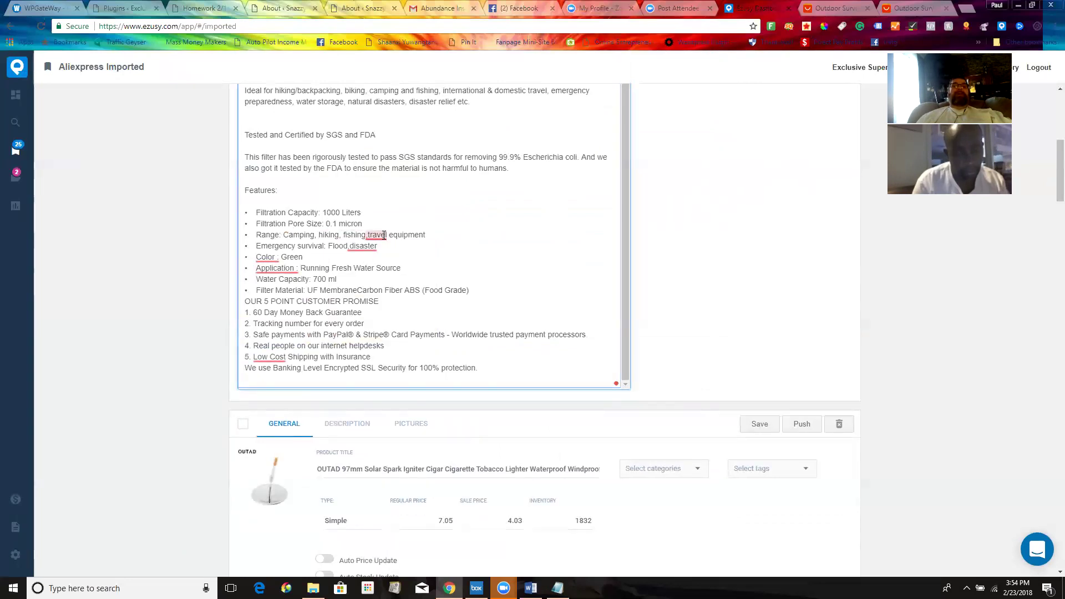
mouse_move(384, 235)
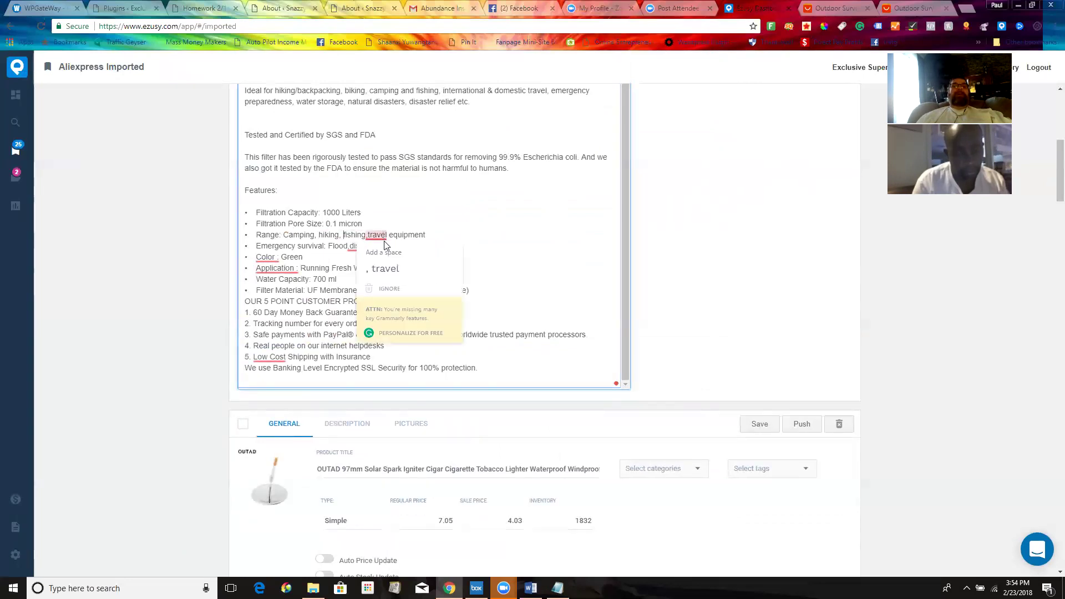
left_click(389, 269)
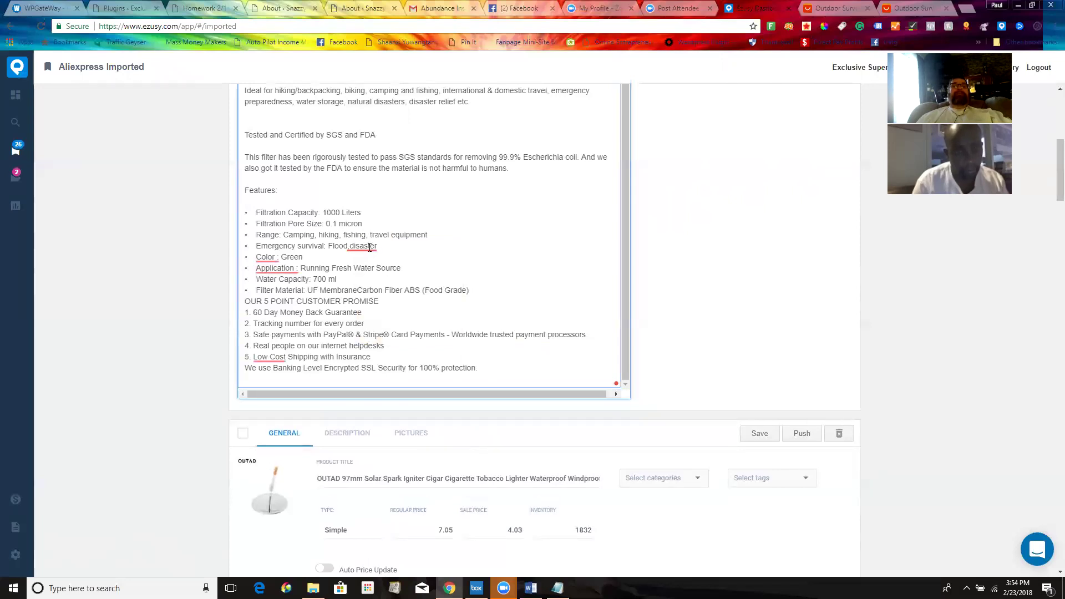
mouse_move(370, 247)
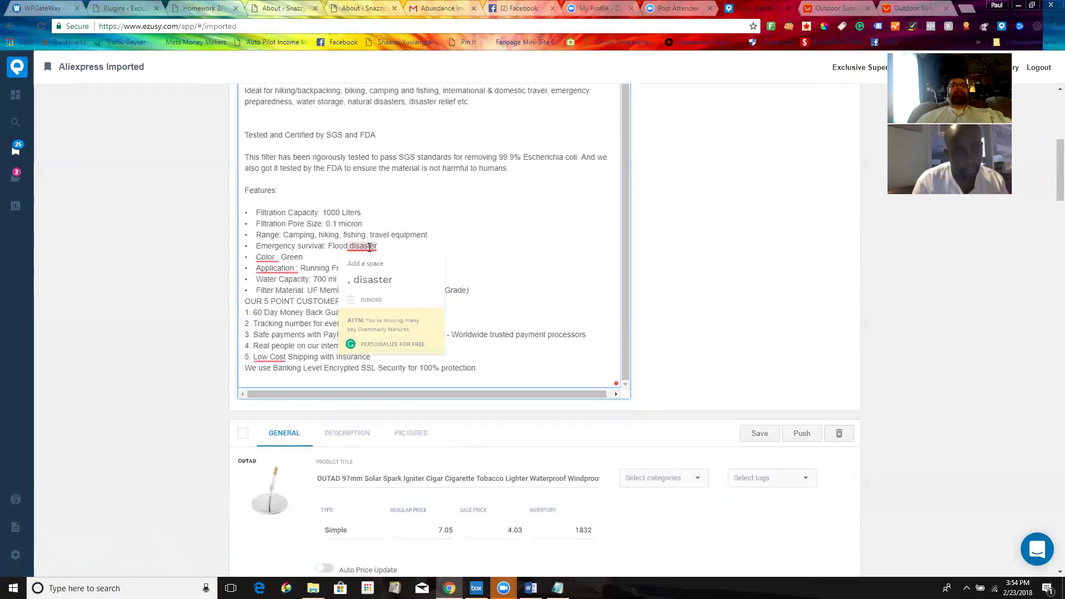
left_click(374, 279)
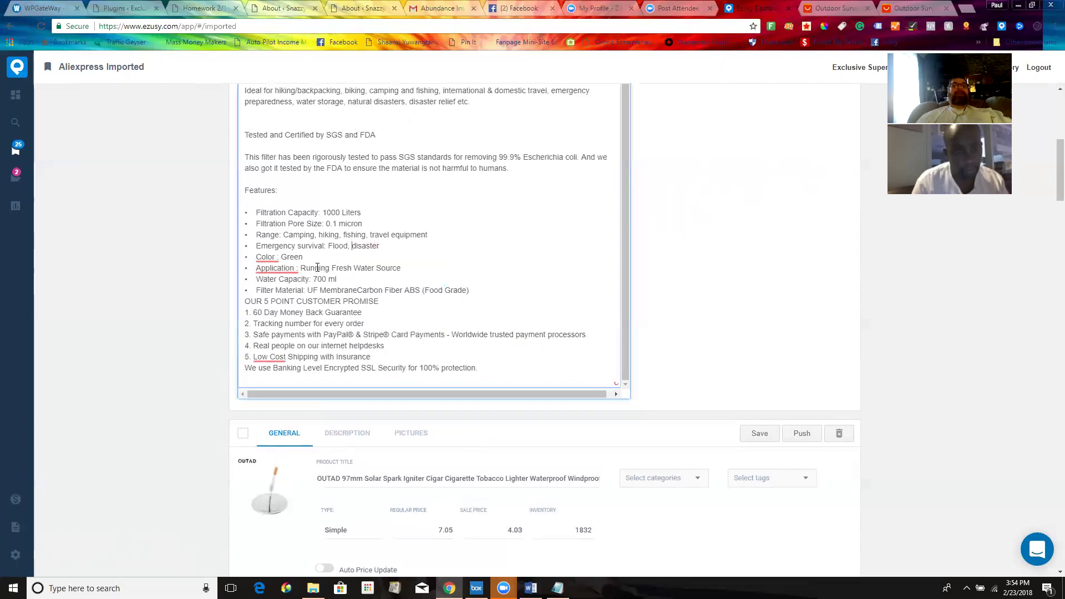
Accept the Grammarly corrections "Color:" and "Application:" in the features list and "Low-Cost" in the fifth customer promise
mouse_move(270, 257)
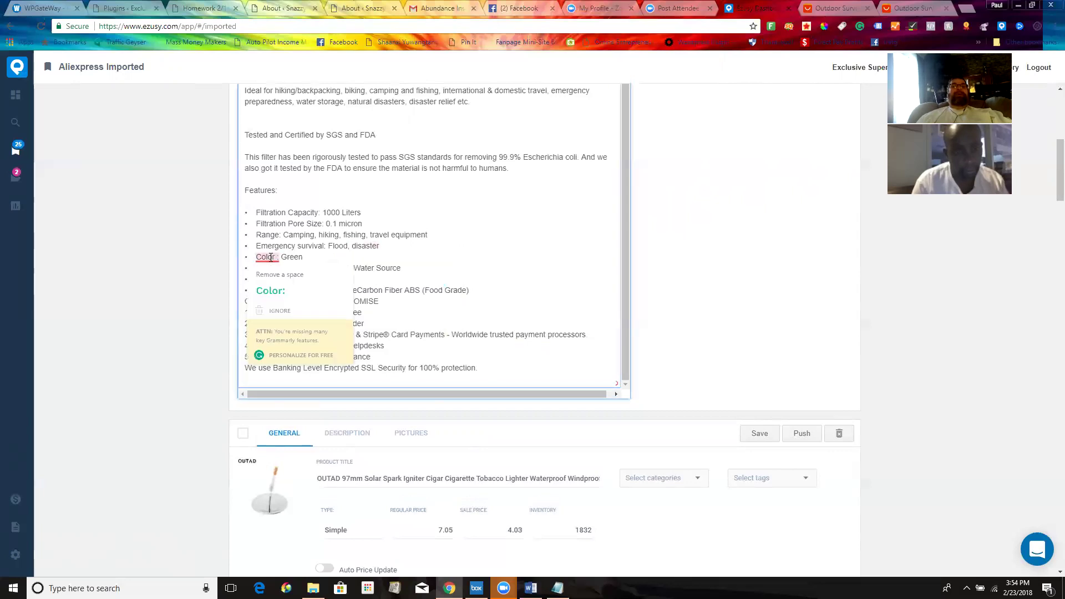
left_click(271, 299)
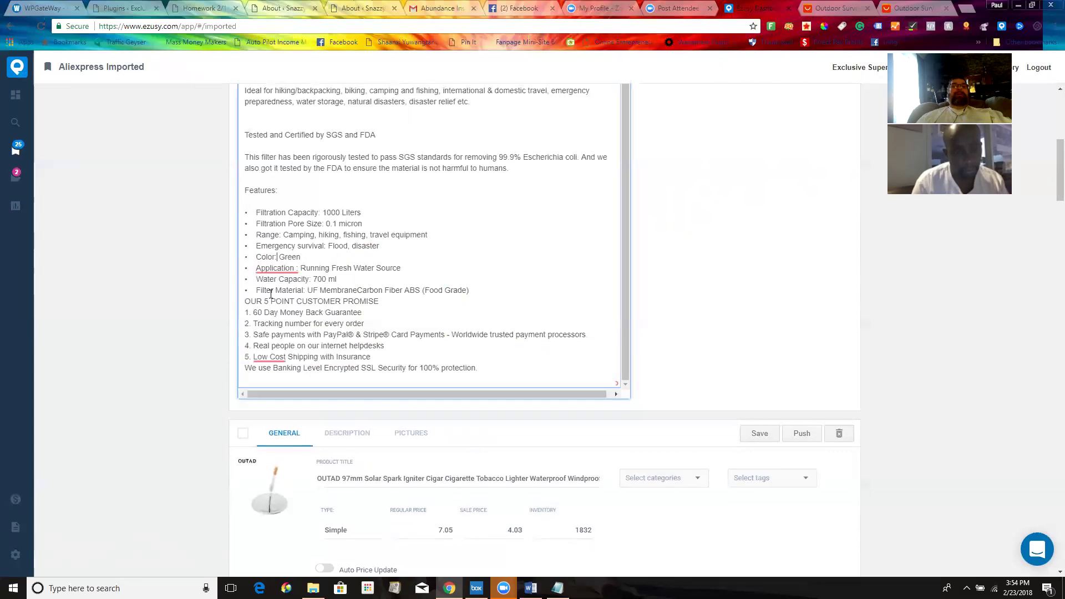
mouse_move(281, 269)
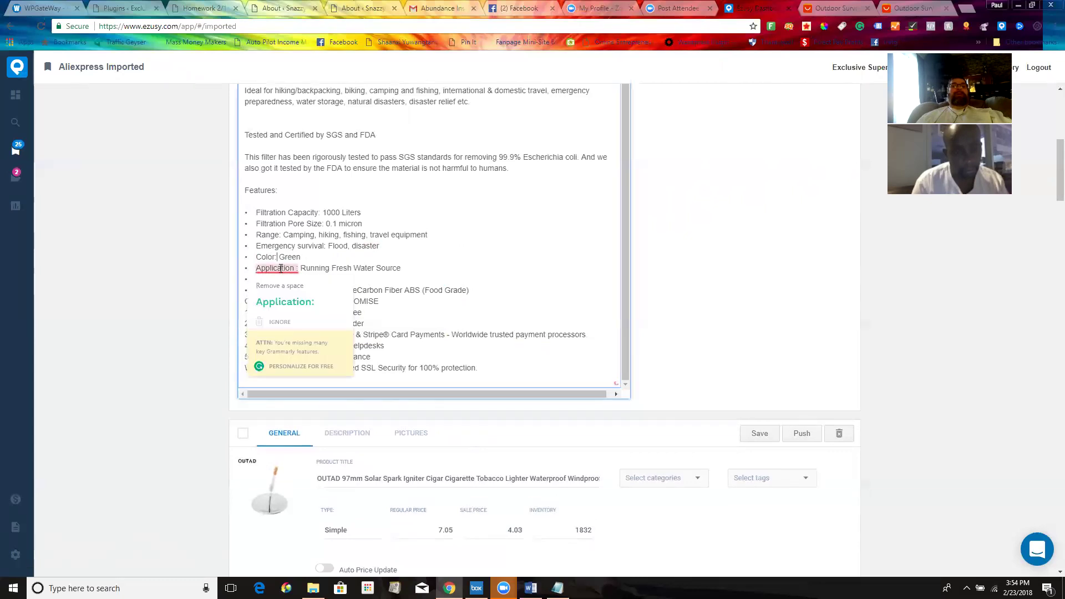
left_click(285, 303)
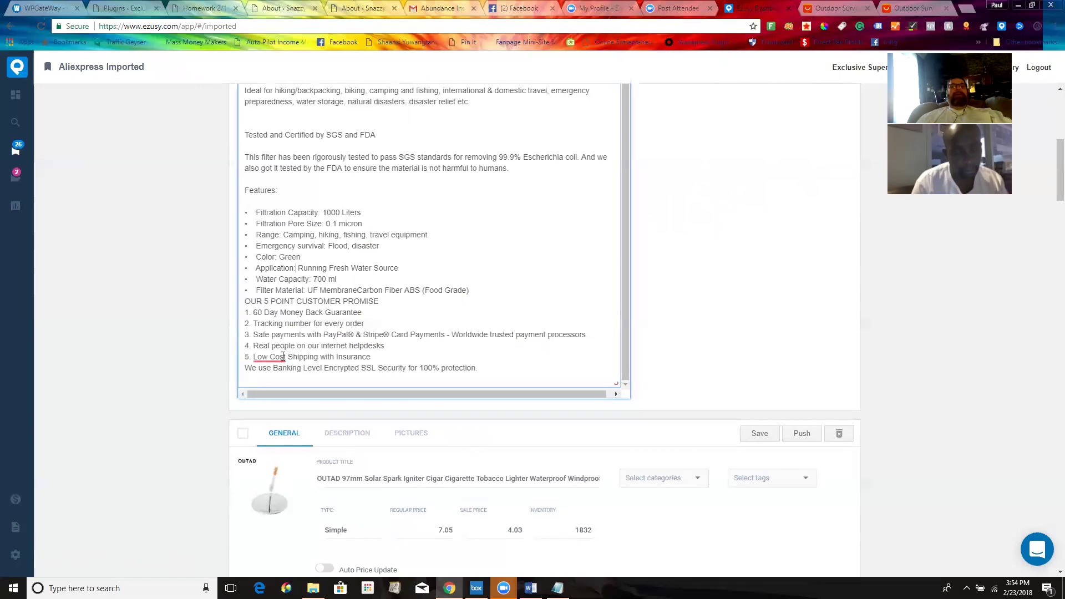
mouse_move(282, 357)
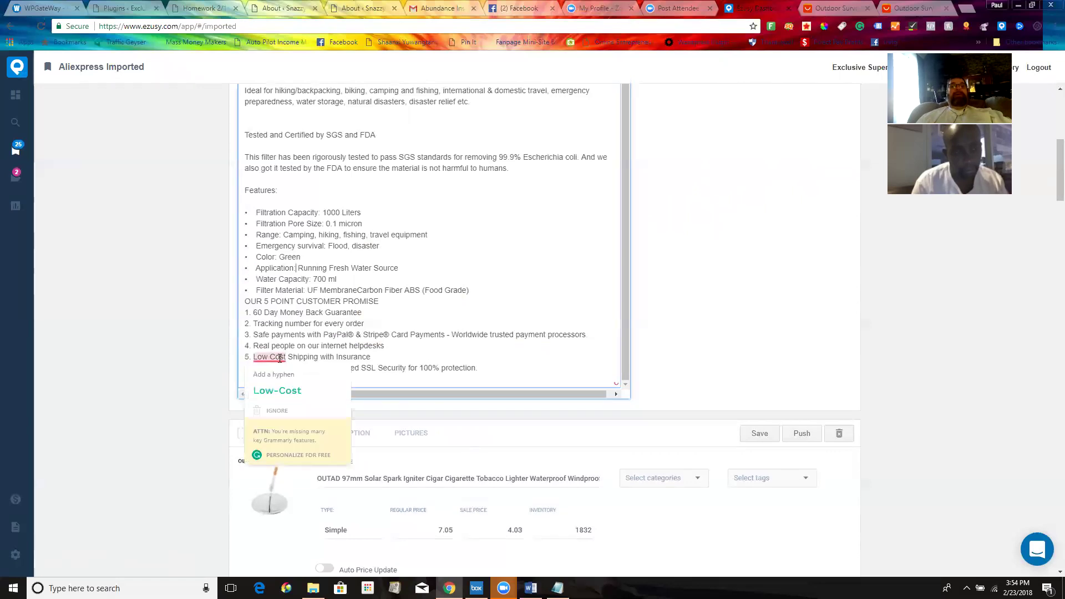
left_click(281, 396)
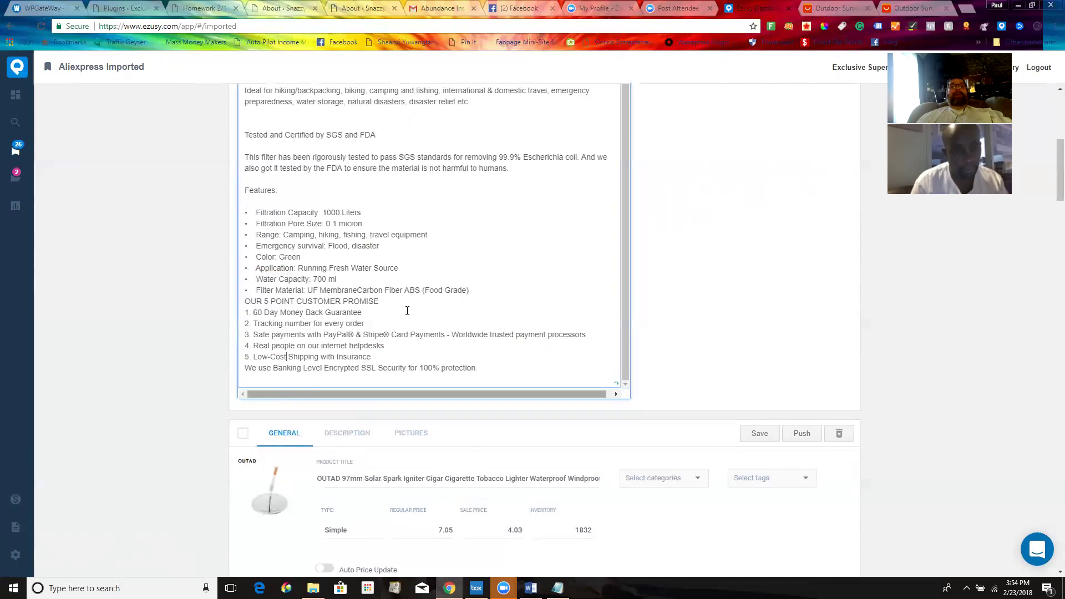
Insert a blank line above the "OUR 5 POINT CUSTOMER PROMISE" heading and another above the "We use Banking Level Encrypted SSL Security" sentence
left_click(473, 289)
key("Return")
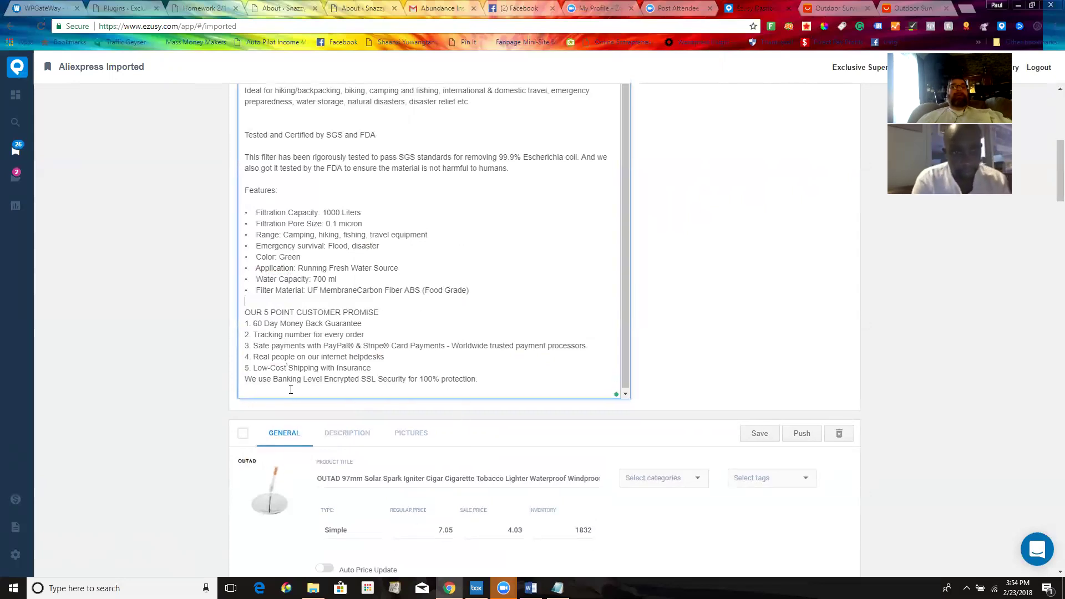
left_click(245, 379)
key("Return")
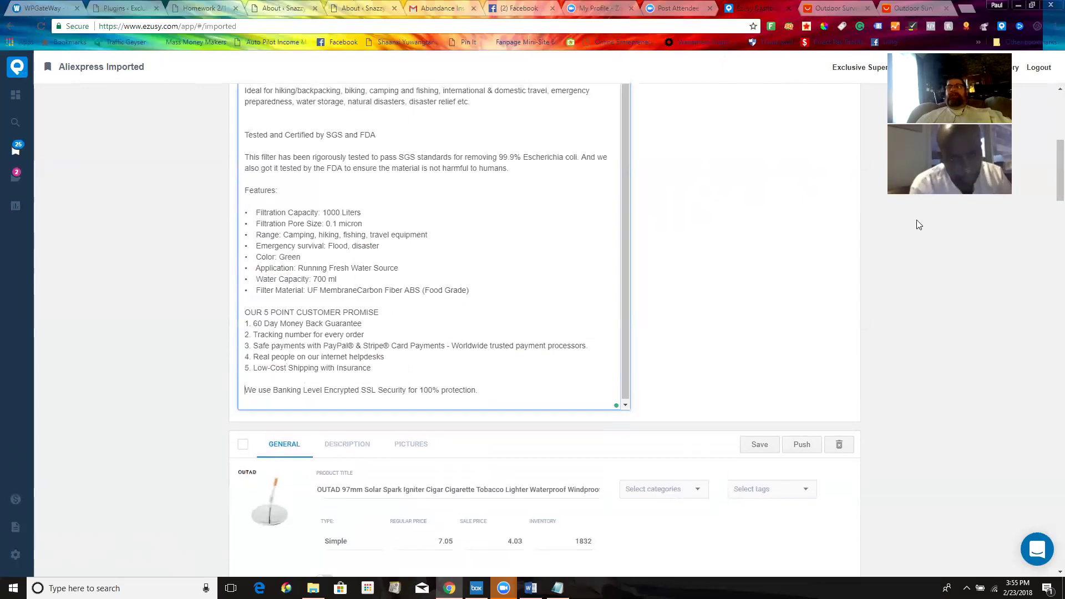
Remove the picture of the man drinking and the picture of the brown bag from the water bottle's product pictures
scroll(1048, 93, "up", 7)
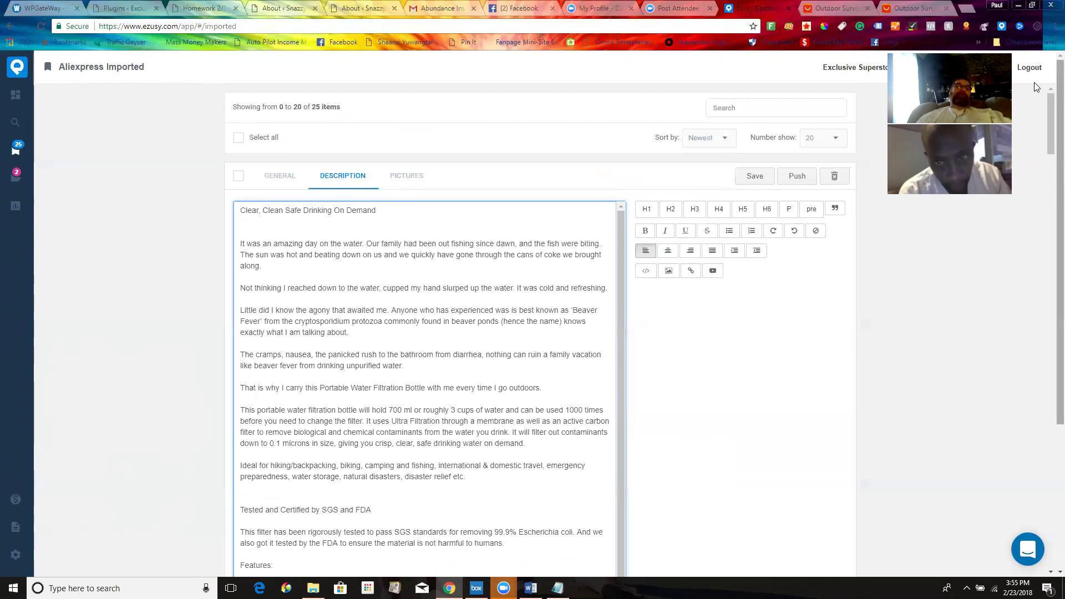
left_click(407, 180)
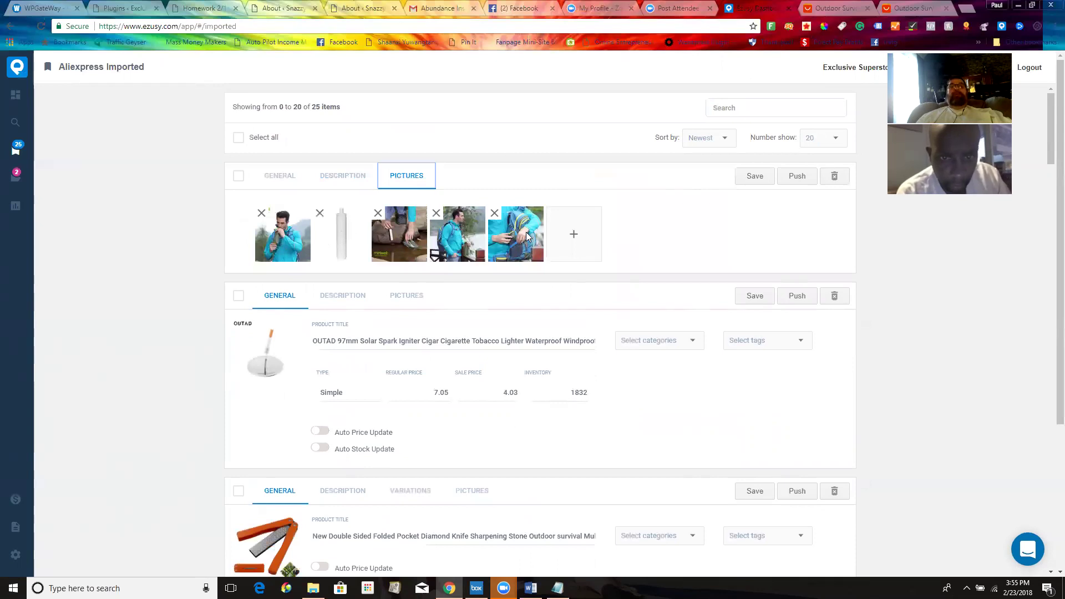
left_click(261, 214)
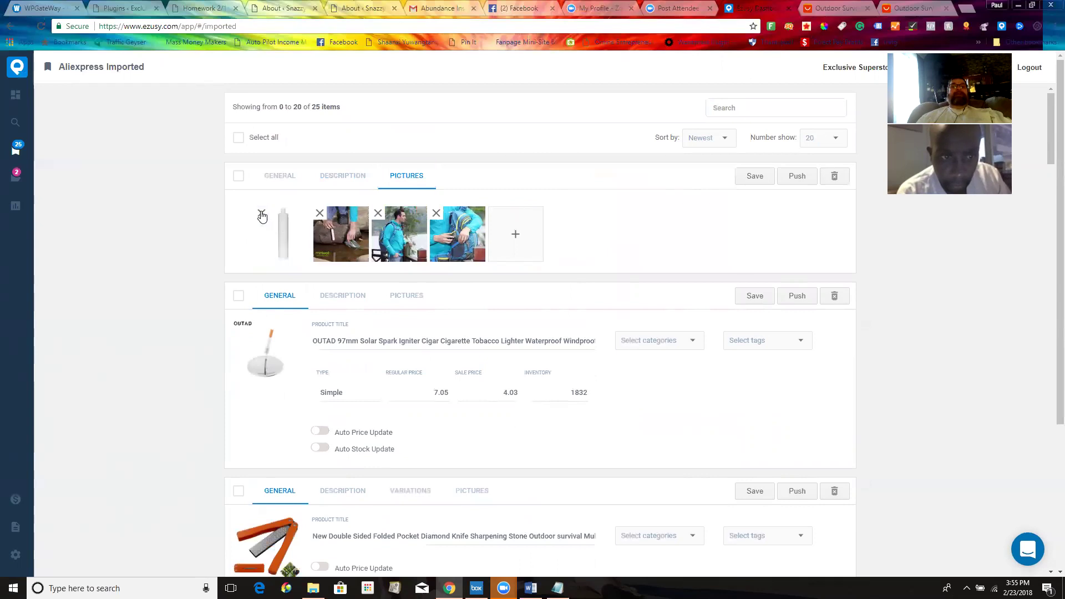
left_click(320, 216)
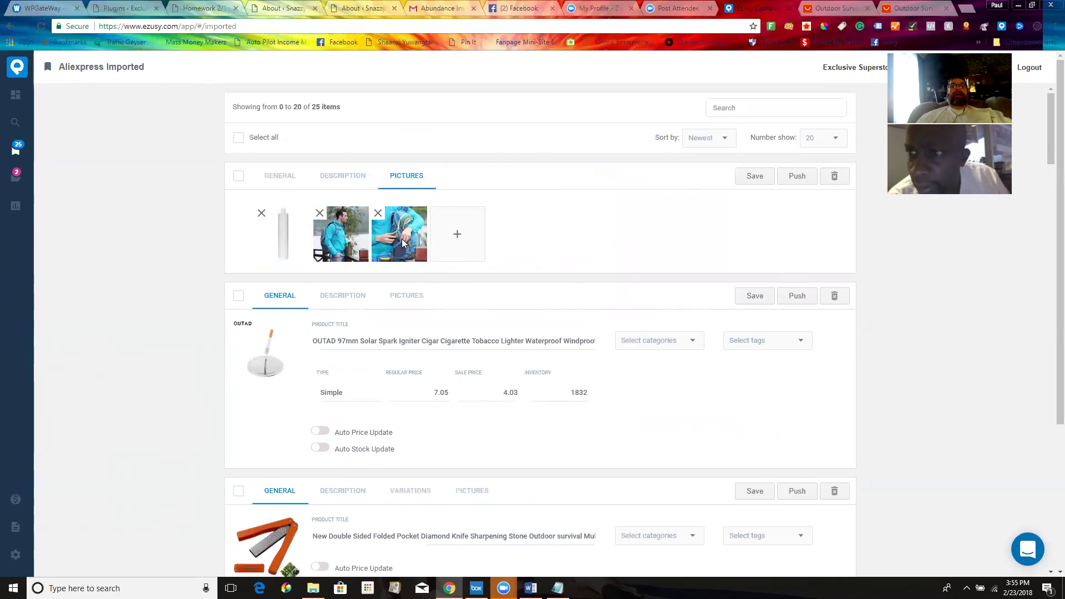
Switch to the water filter's AliExpress page and examine the brand logo on its gallery pictures
left_click(830, 9)
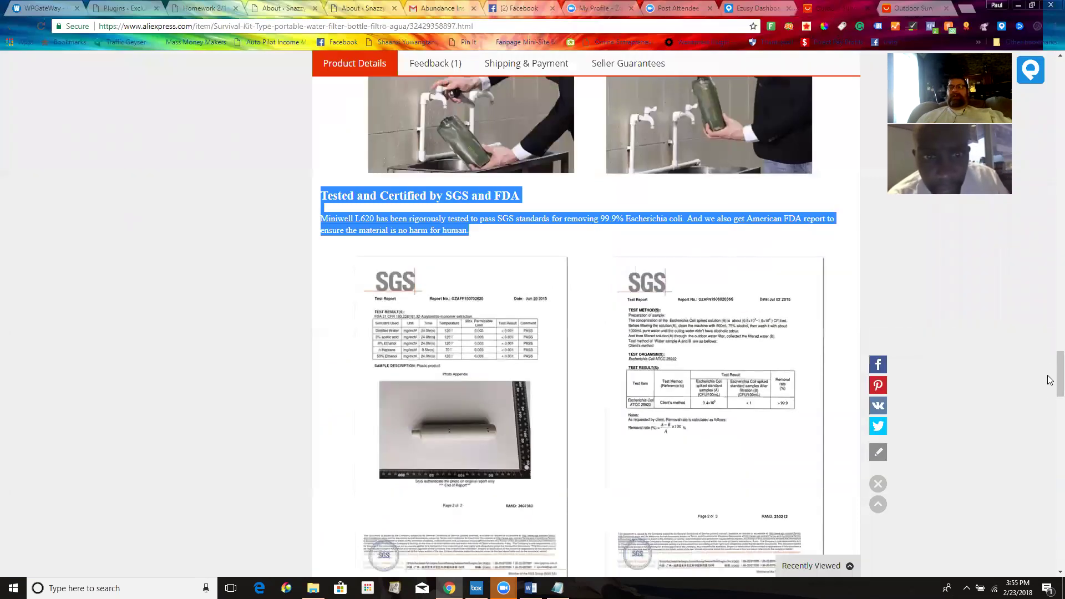
scroll(1050, 183, "up", 20)
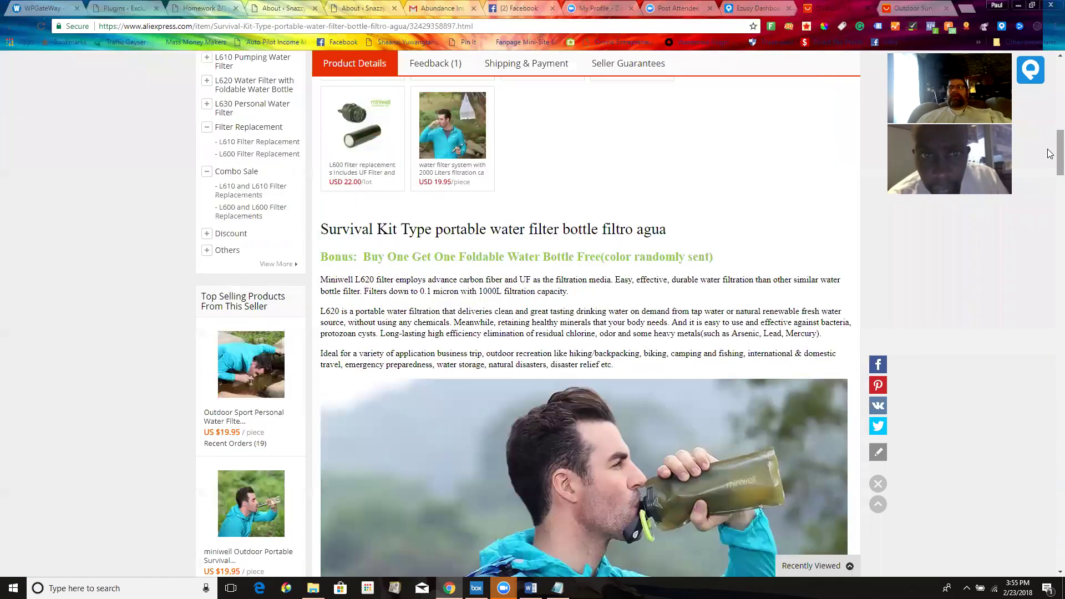
left_click_drag(1050, 164, 1049, 90)
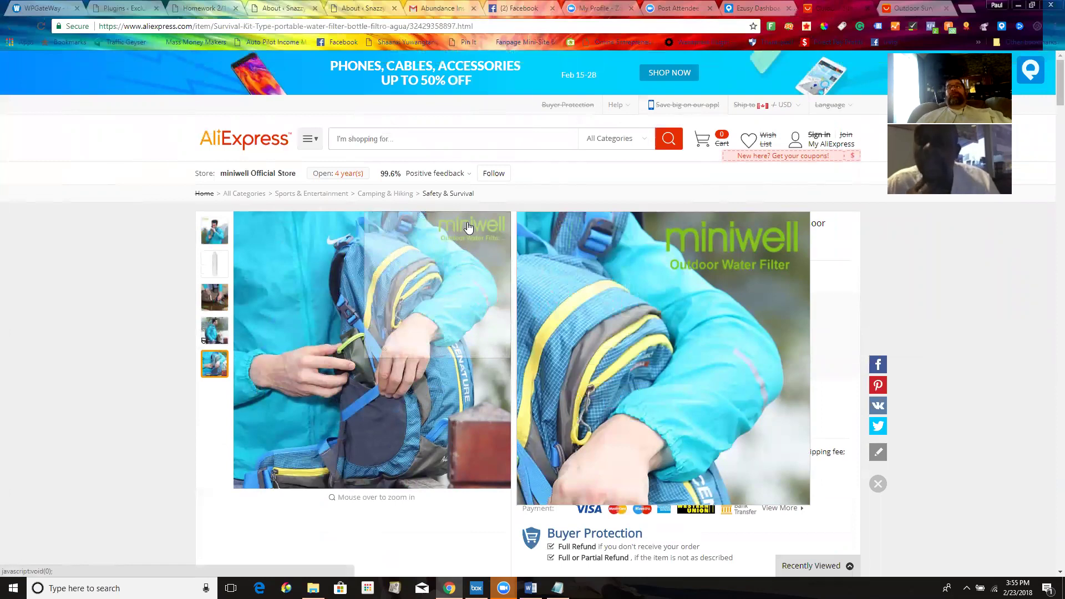
Search Google for "miniwell outdoor water filter" in a new tab
left_click(968, 11)
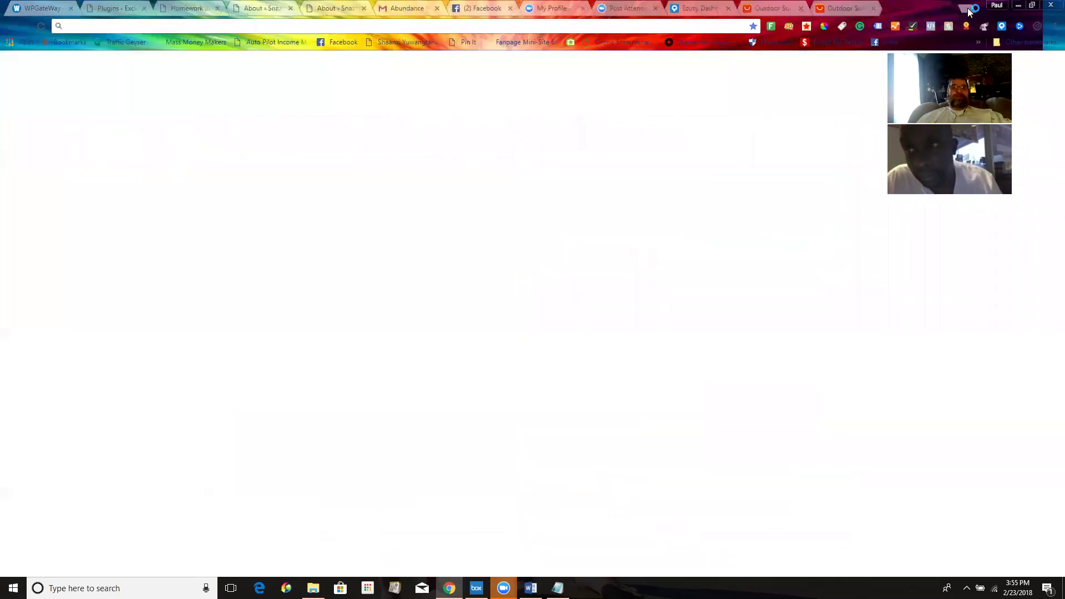
type("moni")
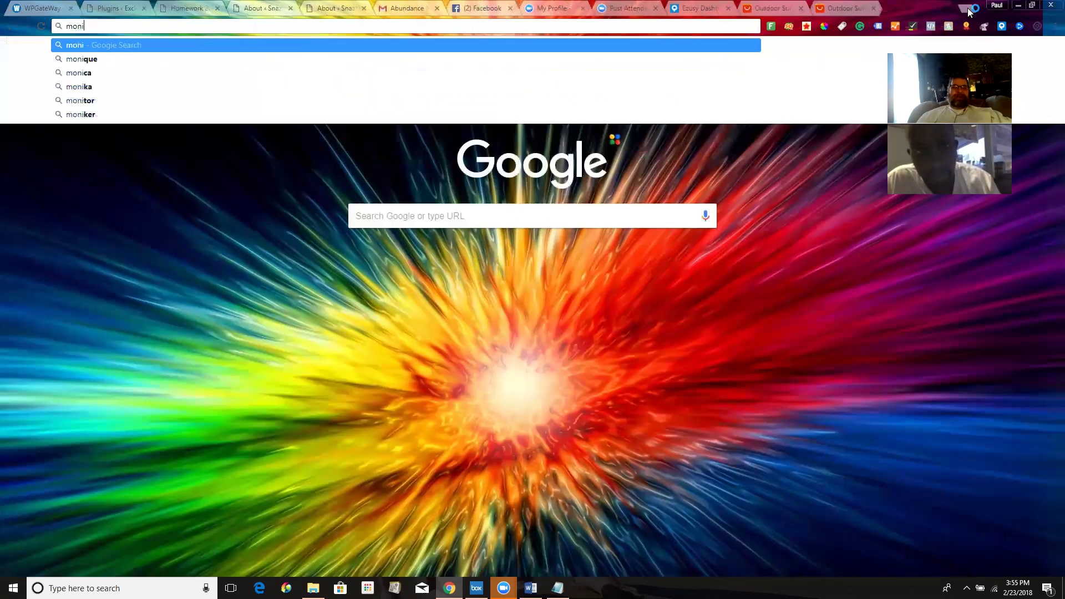
type("well")
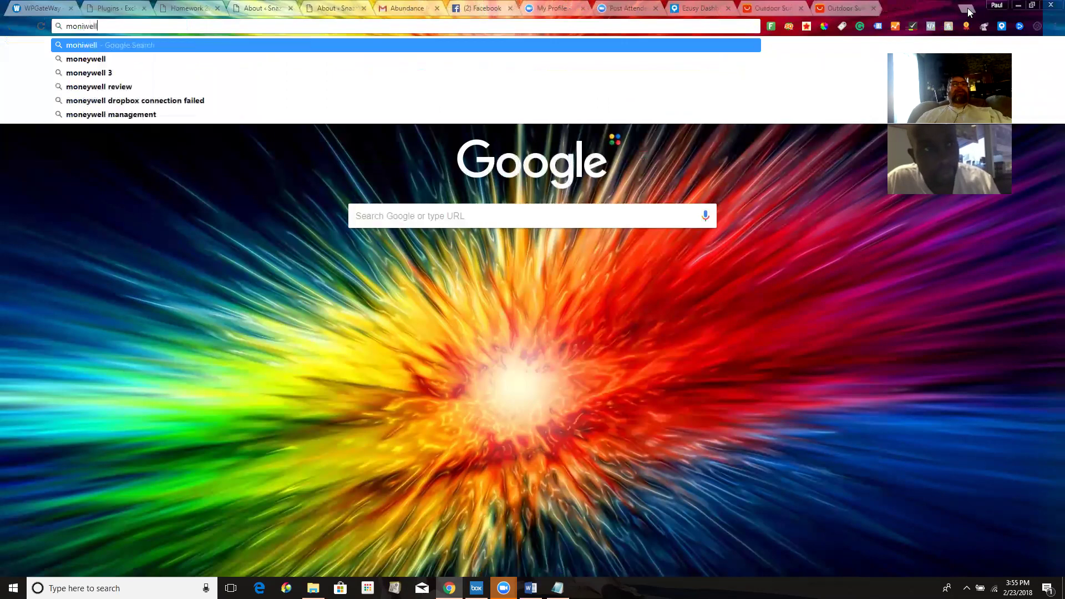
key("BackSpace")
key("BackSpace")
key("BackSpace")
key("BackSpace")
key("BackSpace")
type("iniwel")
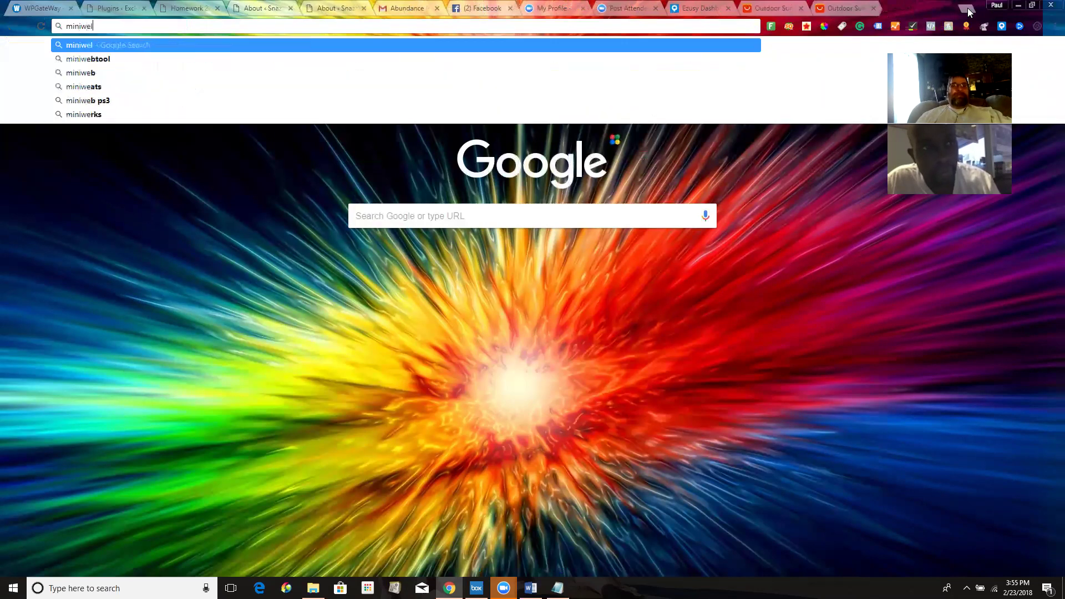
type("l outdoor")
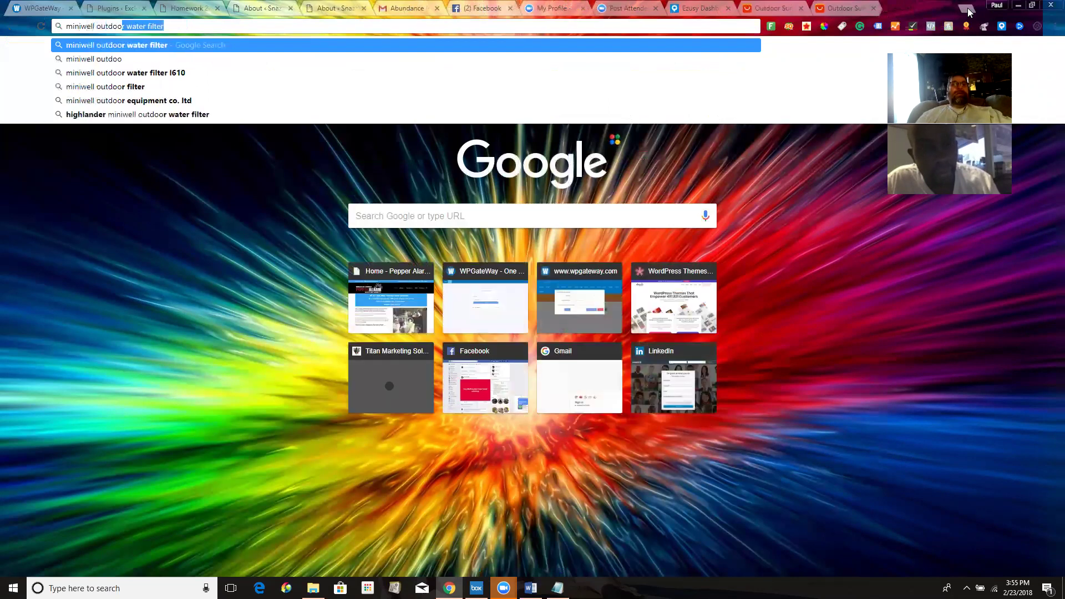
key("Return")
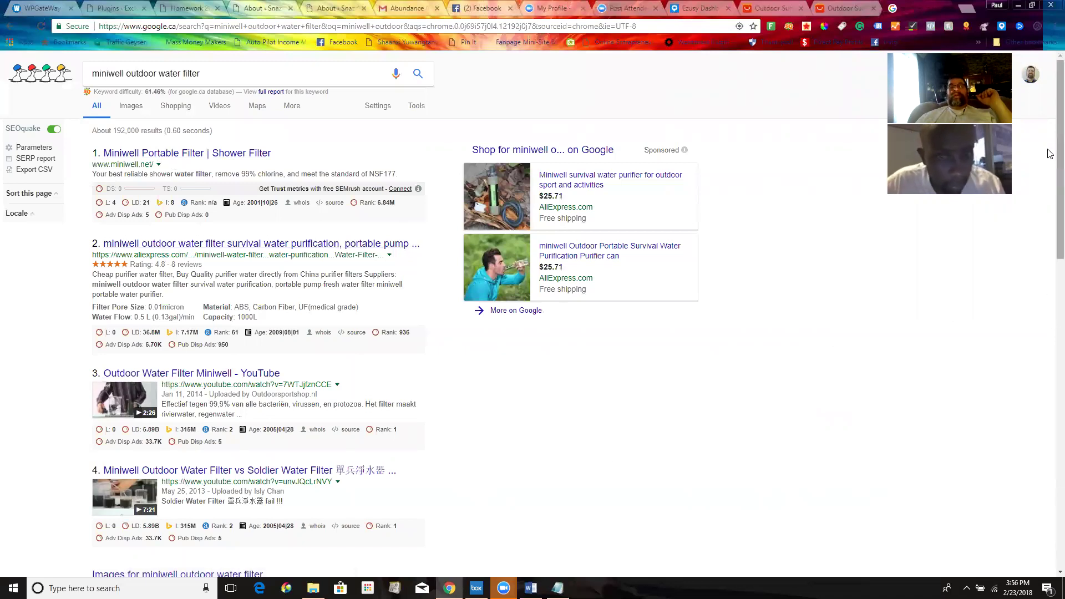
Open the Amazon.ca listing for the LOOGU Miniwell L610 Portable Outdoor Water Filter from the search results
scroll(1050, 191, "down", 2)
scroll(1050, 192, "down", 4)
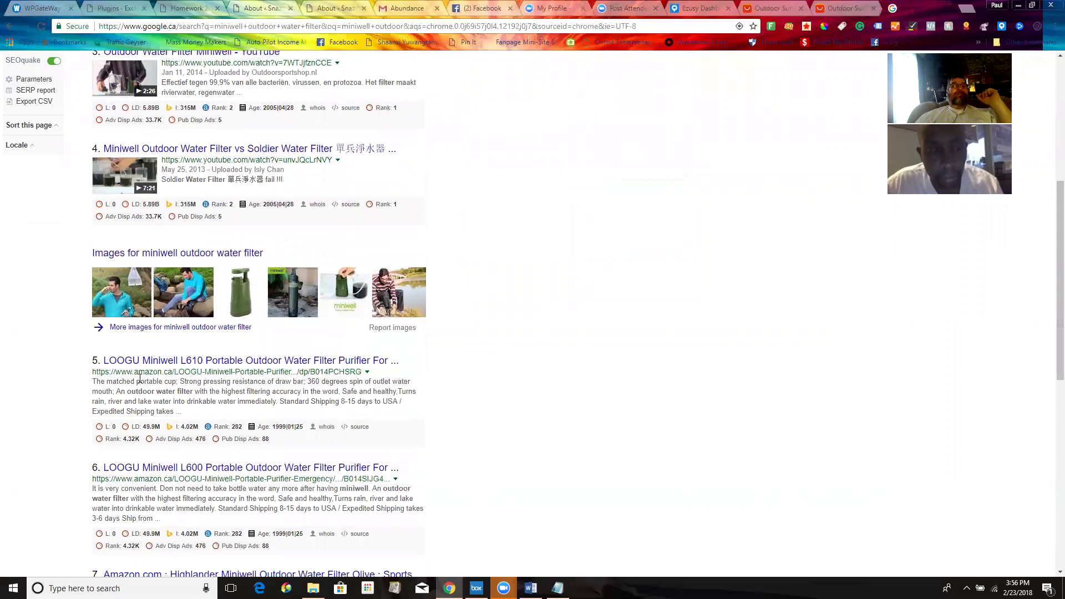
left_click(182, 364)
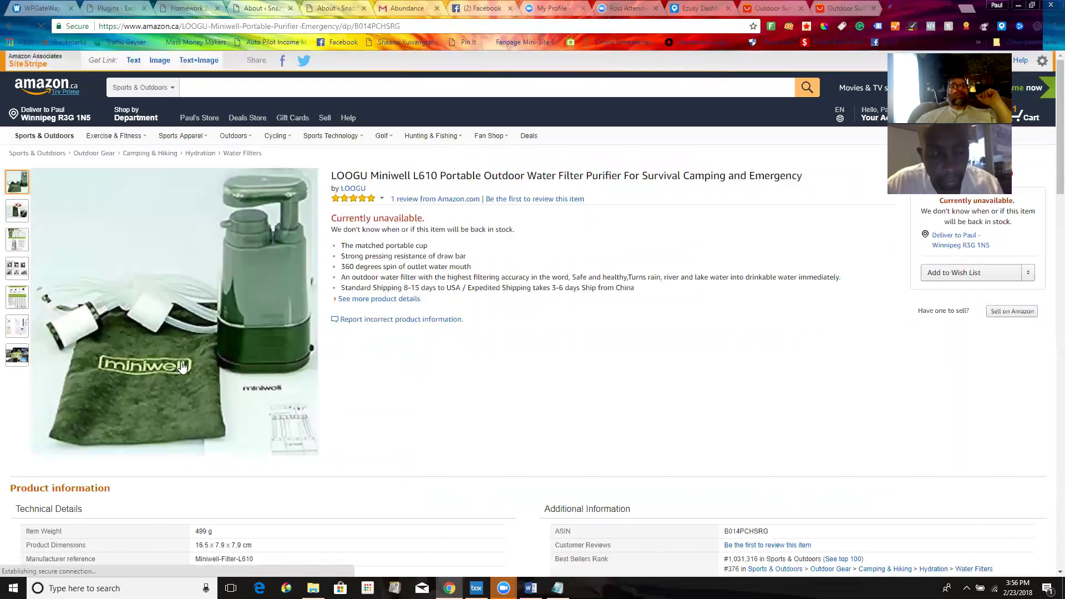
mouse_move(169, 428)
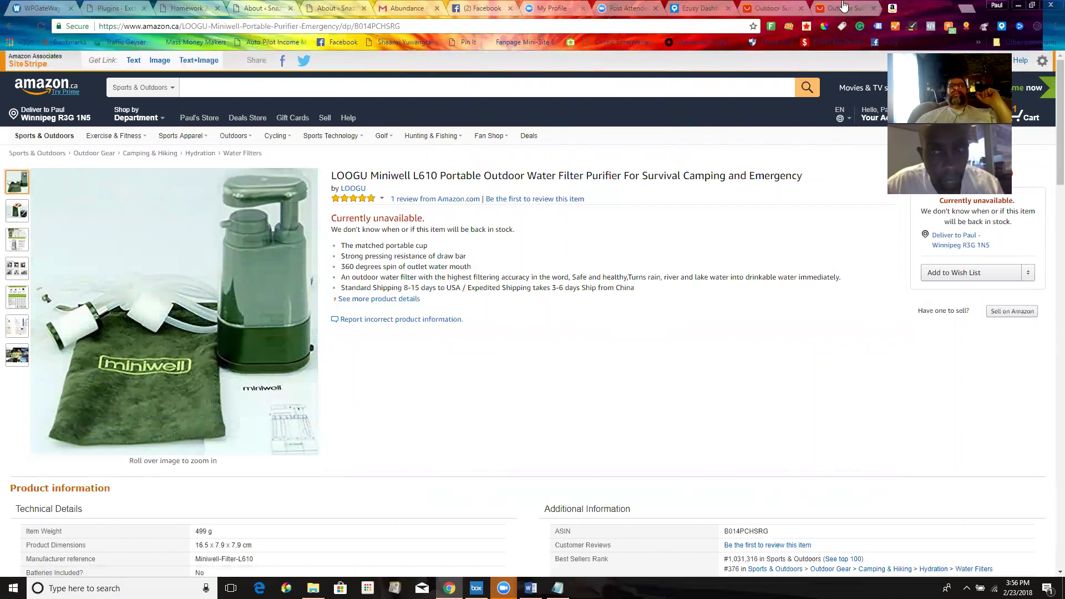
Return to the Google results and open Black Tactical's page for the MiniWell Personal Outdoor Water Filter Pump (L610)
left_click(10, 26)
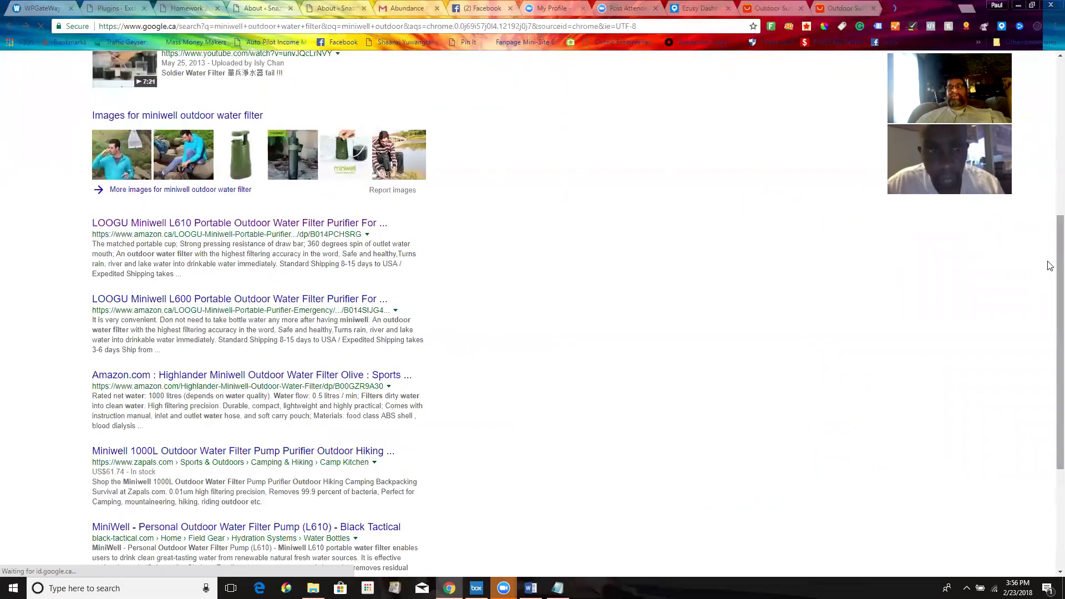
scroll(1048, 333, "down", 5)
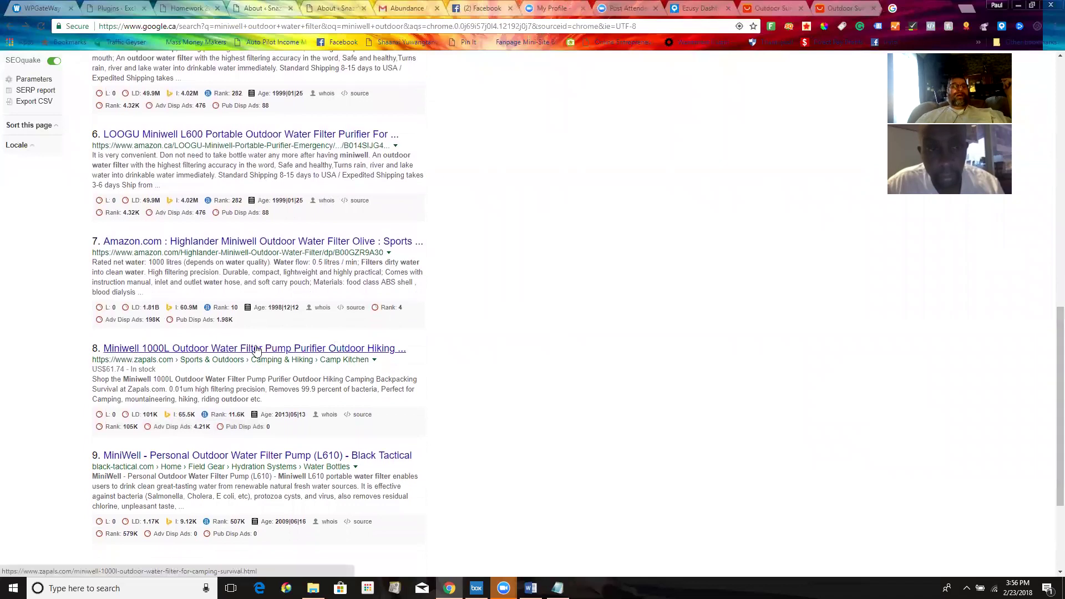
left_click(245, 463)
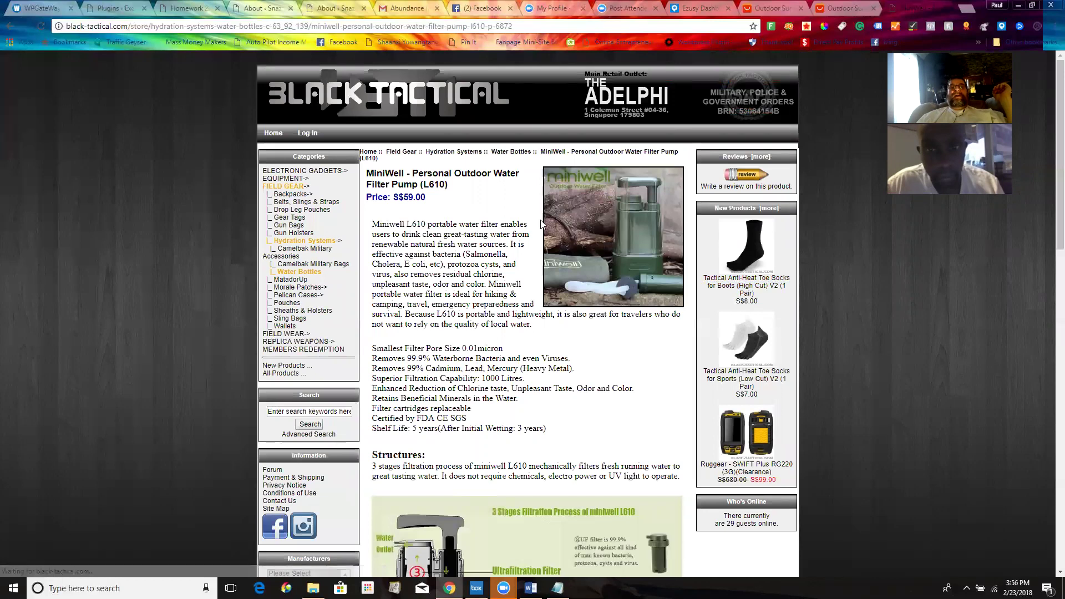
left_click_drag(1049, 157, 729, 4)
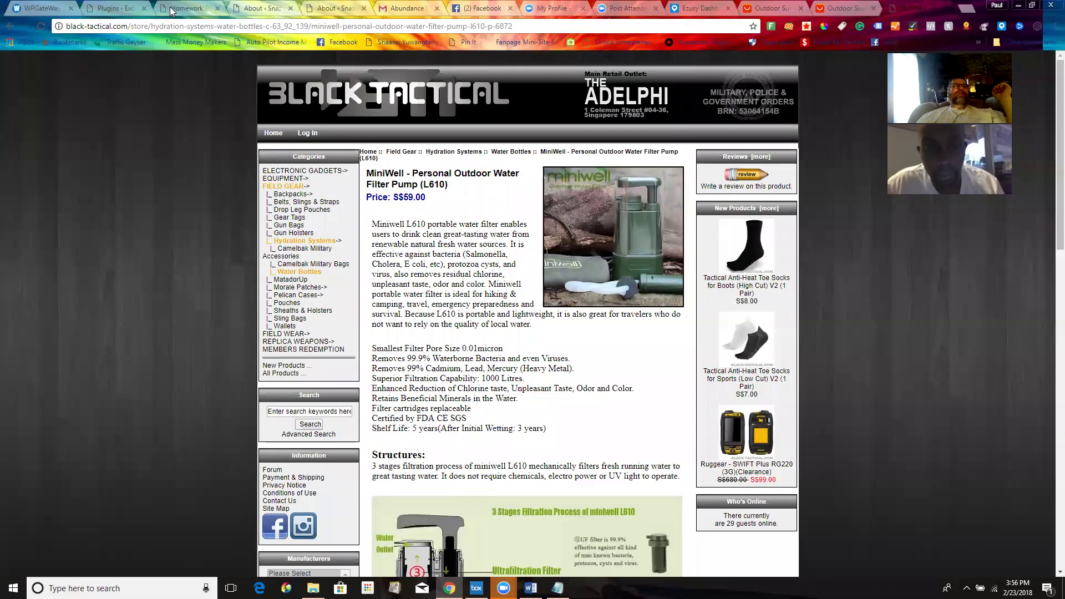
Open the miniwell Official Store's AliExpress listing from the Google results and check its shipping options for Canada
left_click(8, 27)
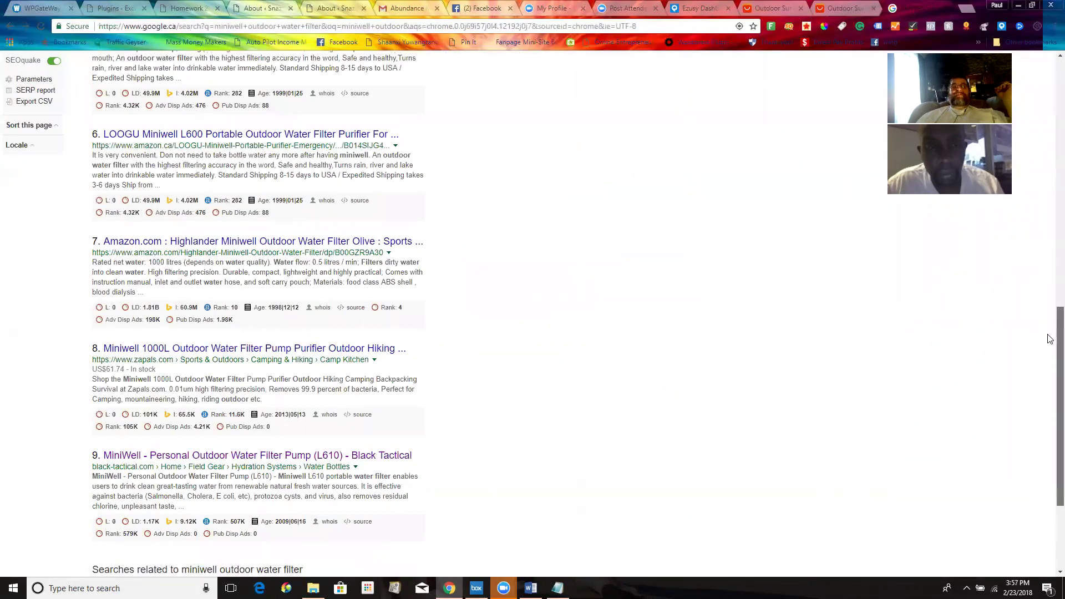
scroll(1050, 338, "down", 3)
left_click_drag(1050, 395, 1050, 140)
left_click(221, 94)
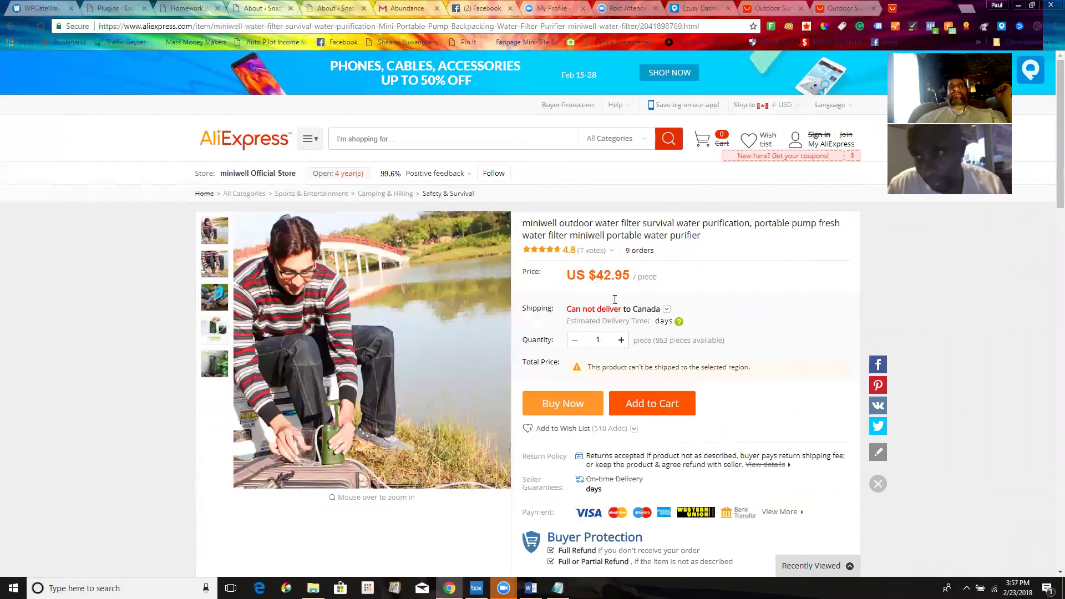
left_click(666, 313)
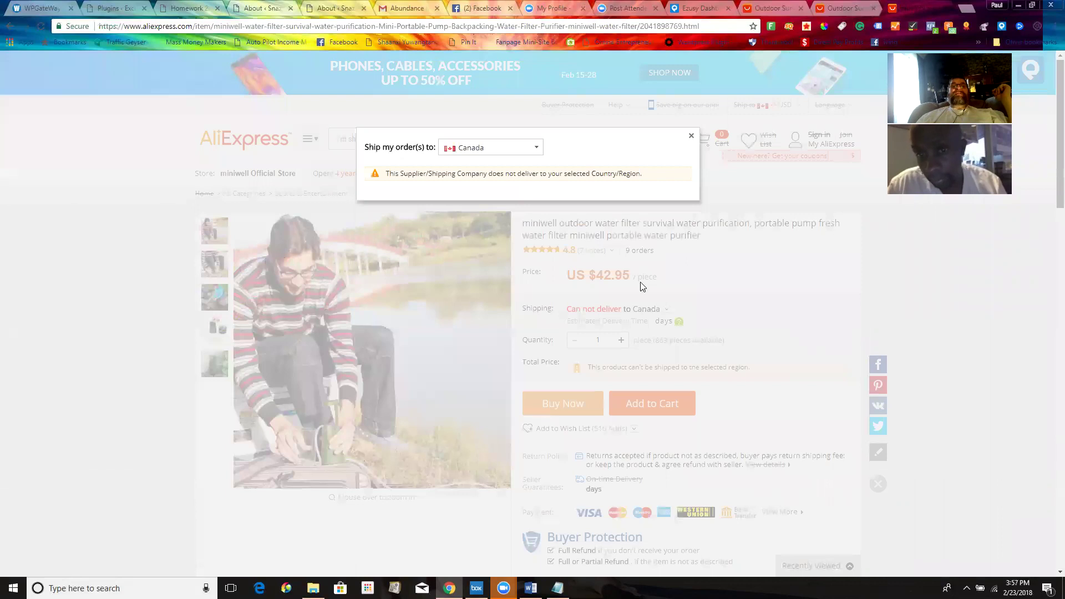
left_click(691, 136)
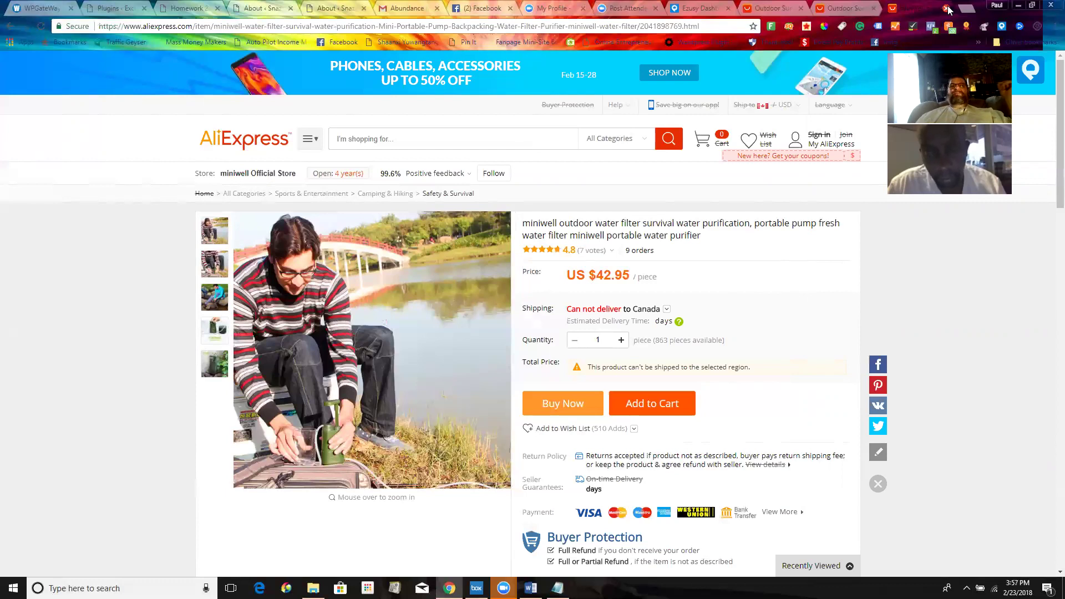
Switch to Ezusy and remove the two remaining blue-jacket pictures from the water bottle's product pictures
left_click(695, 6)
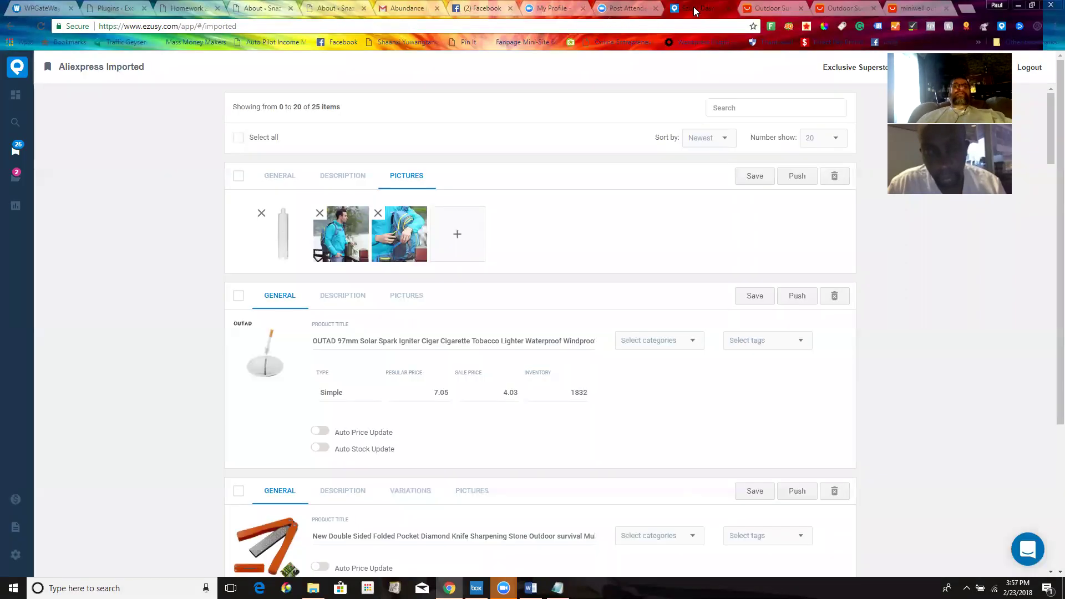
left_click(320, 214)
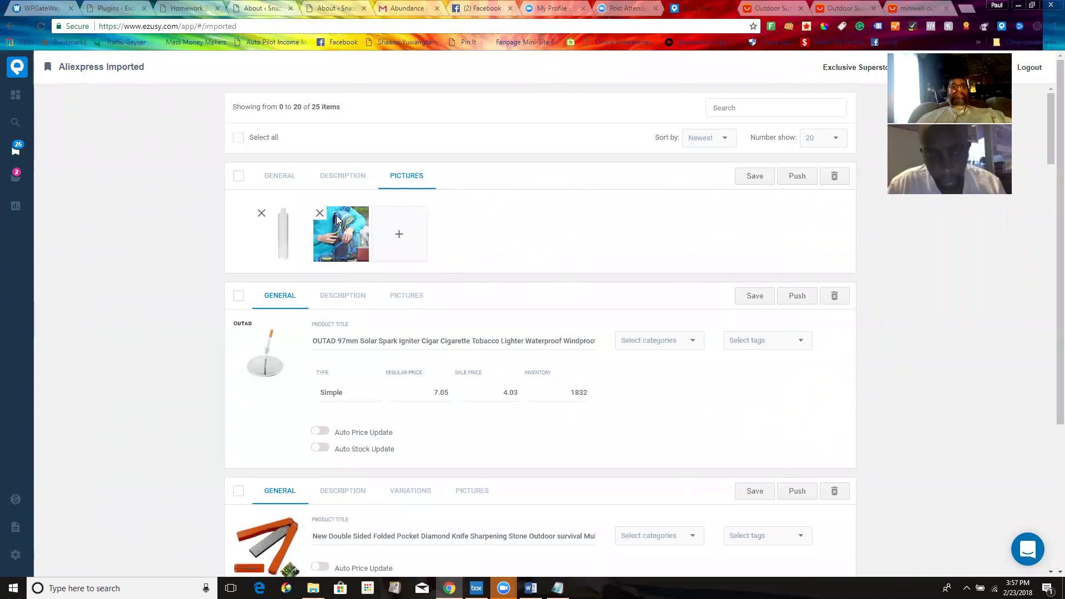
left_click(320, 214)
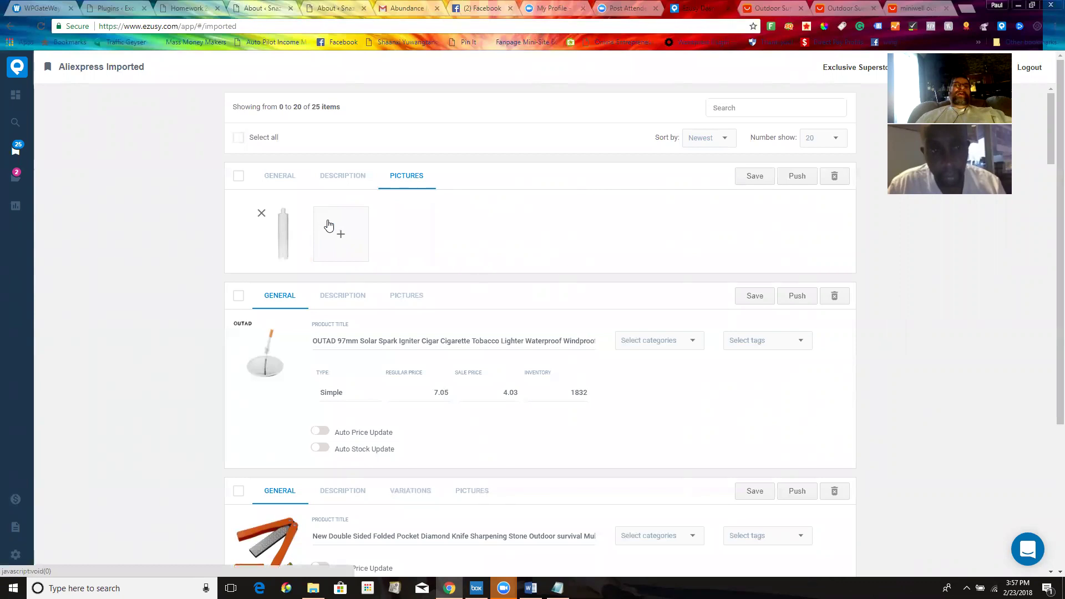
Add the green-background bottle image from Exclusive Superstore's "walter filtration images" folder to the water bottle's product pictures
left_click(342, 236)
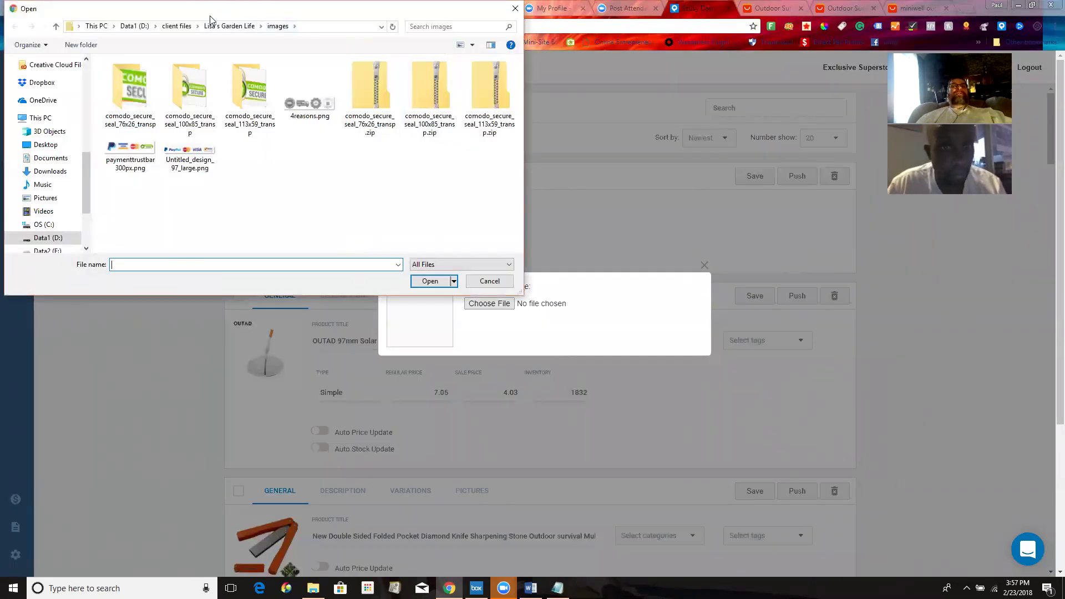
left_click(178, 26)
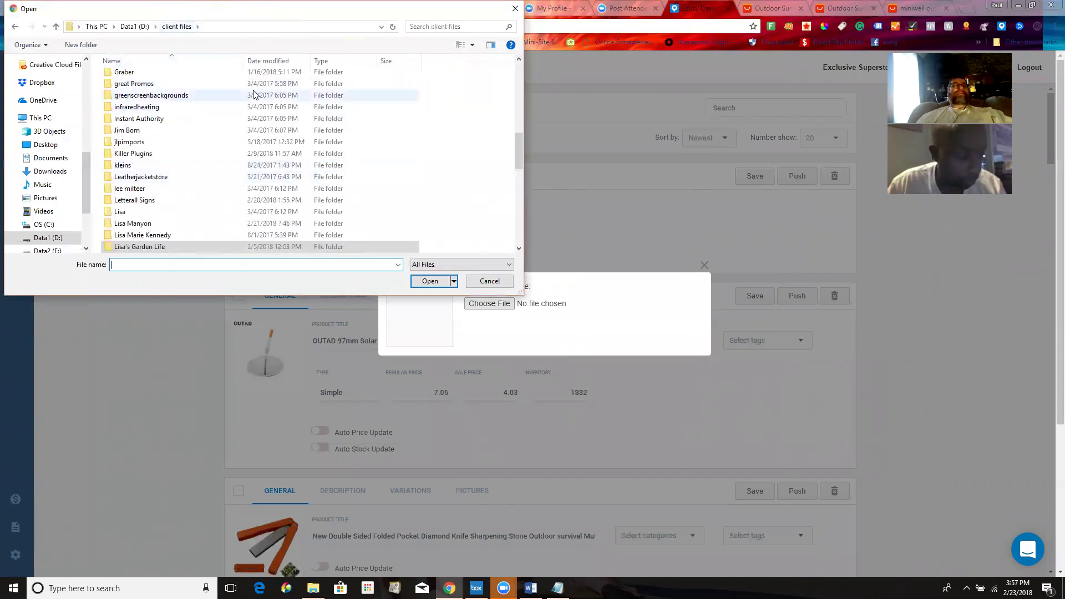
left_click_drag(518, 152, 516, 131)
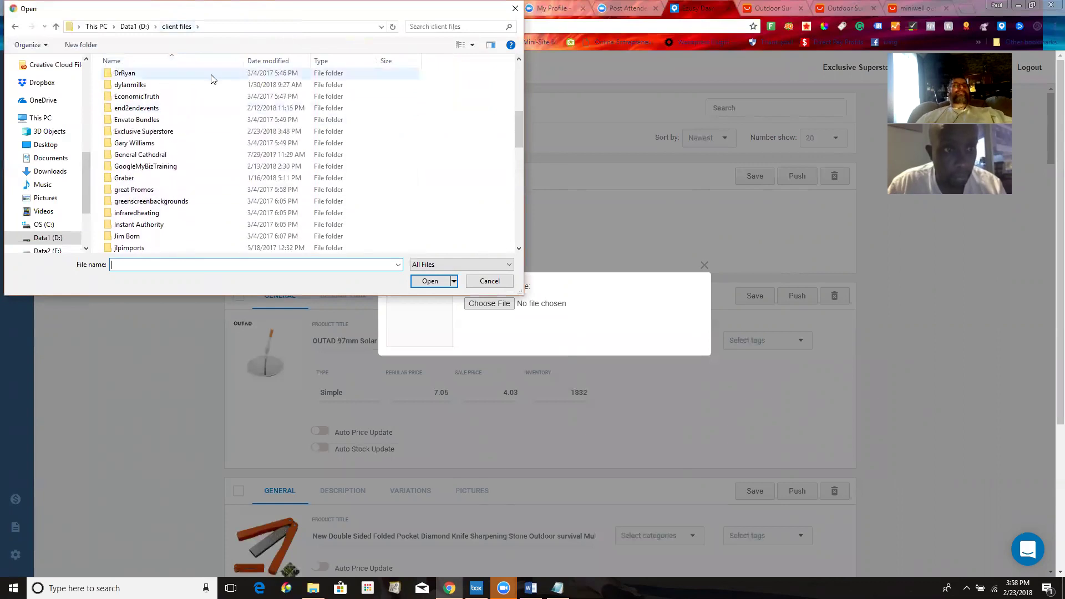
double_click(128, 134)
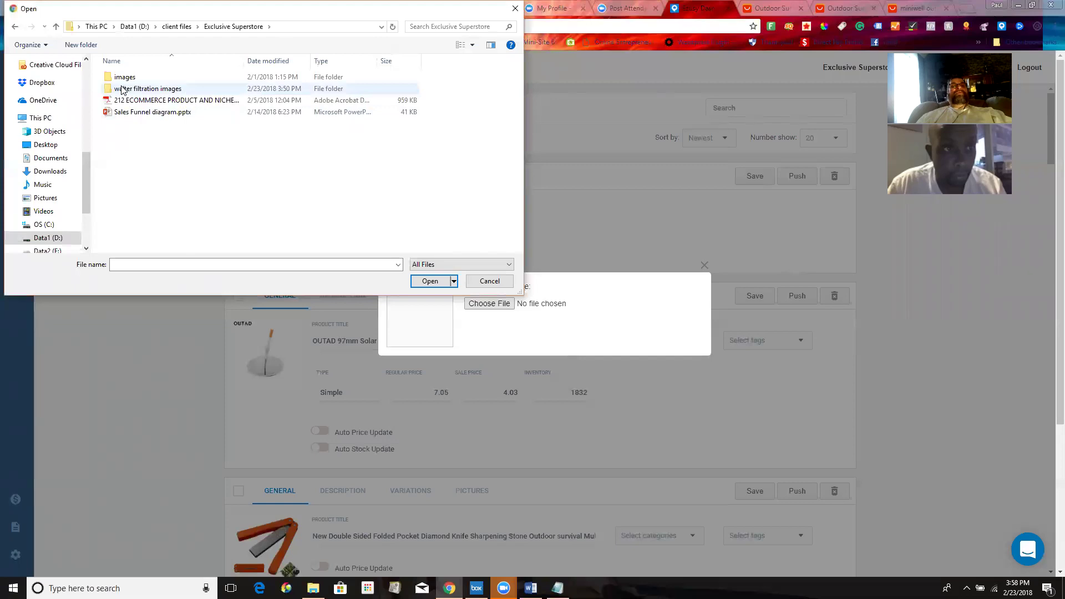
double_click(122, 90)
left_click(121, 85)
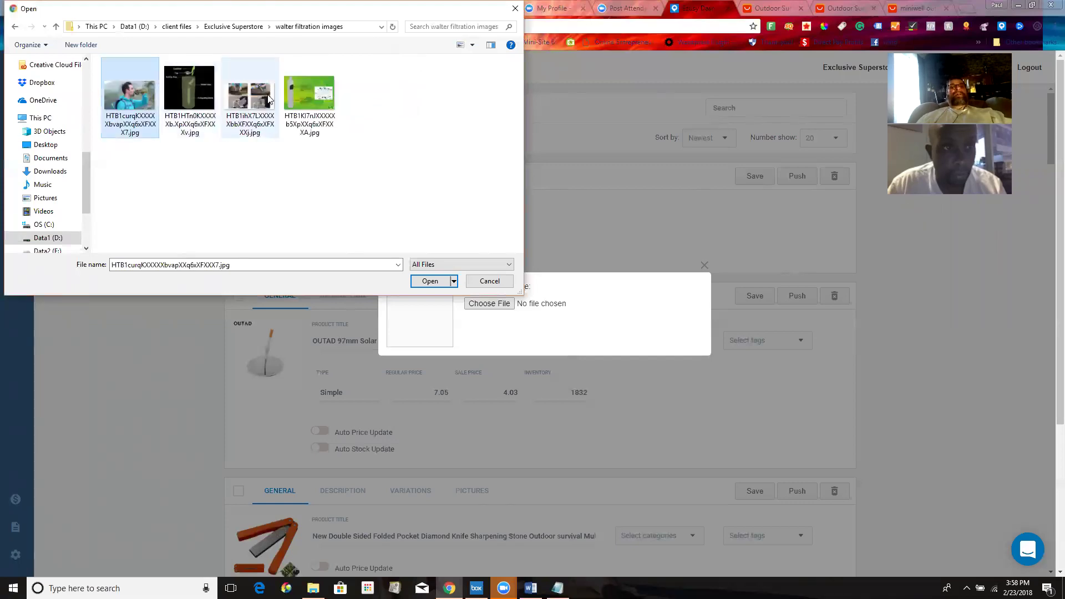
left_click(295, 92)
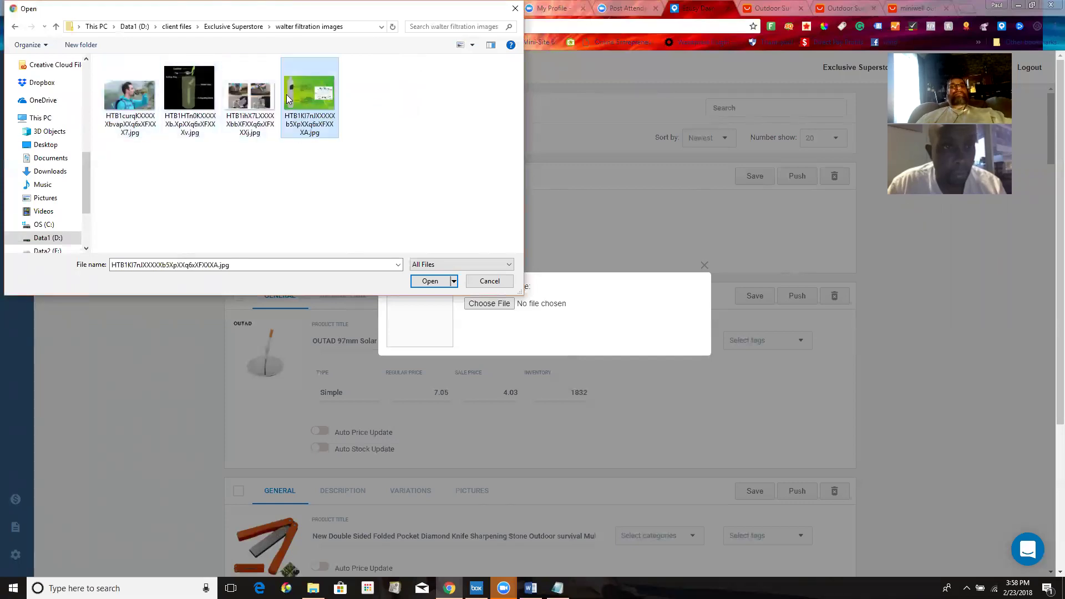
left_click(428, 282)
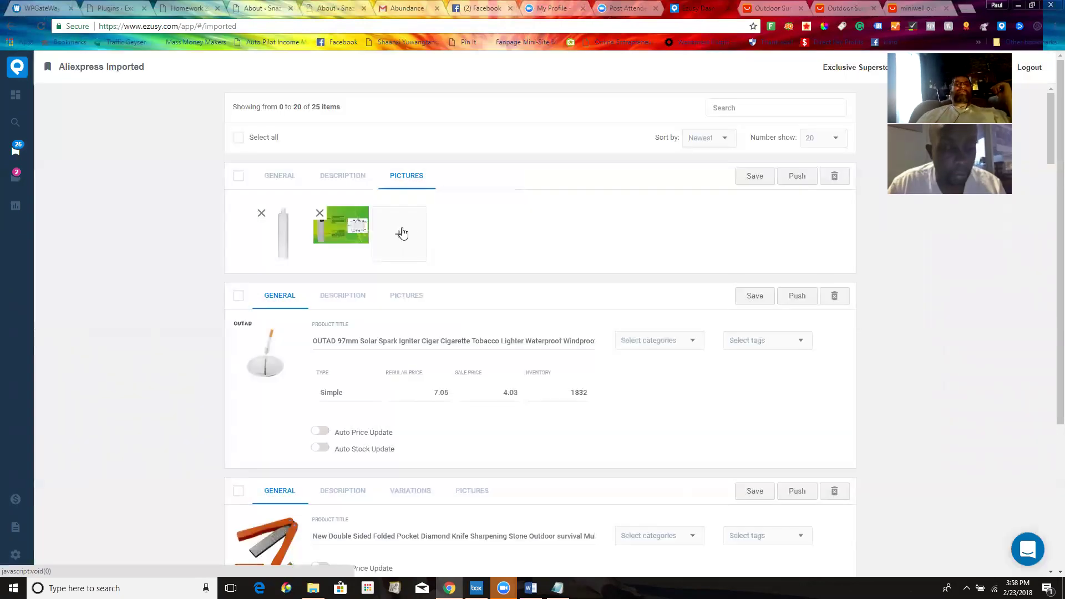
Add the image of the man drinking to the water bottle's product pictures and try to move it to first place
left_click(401, 232)
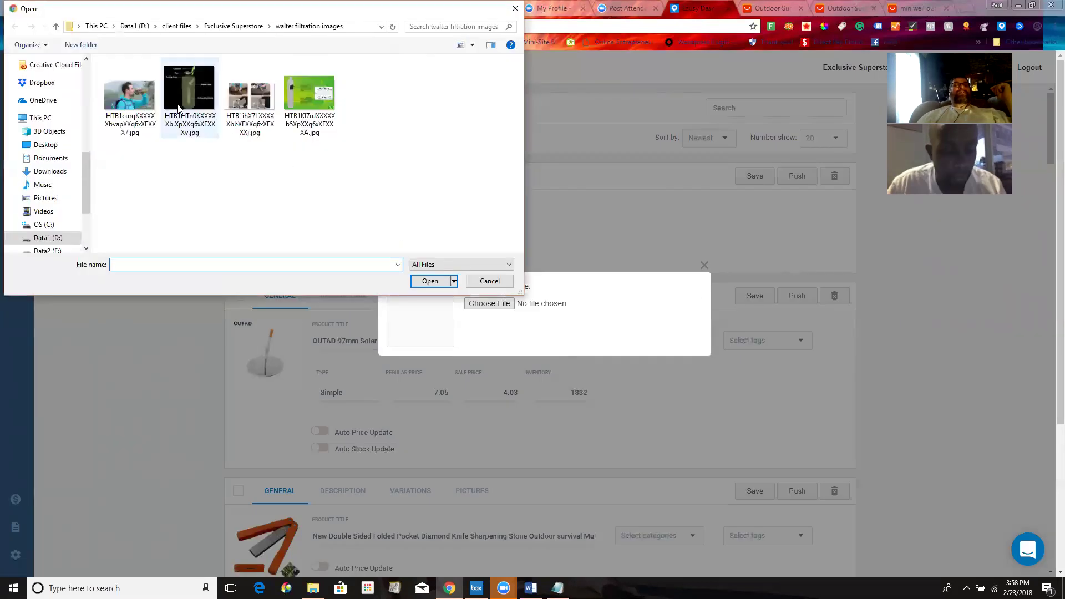
left_click(138, 89)
left_click(424, 282)
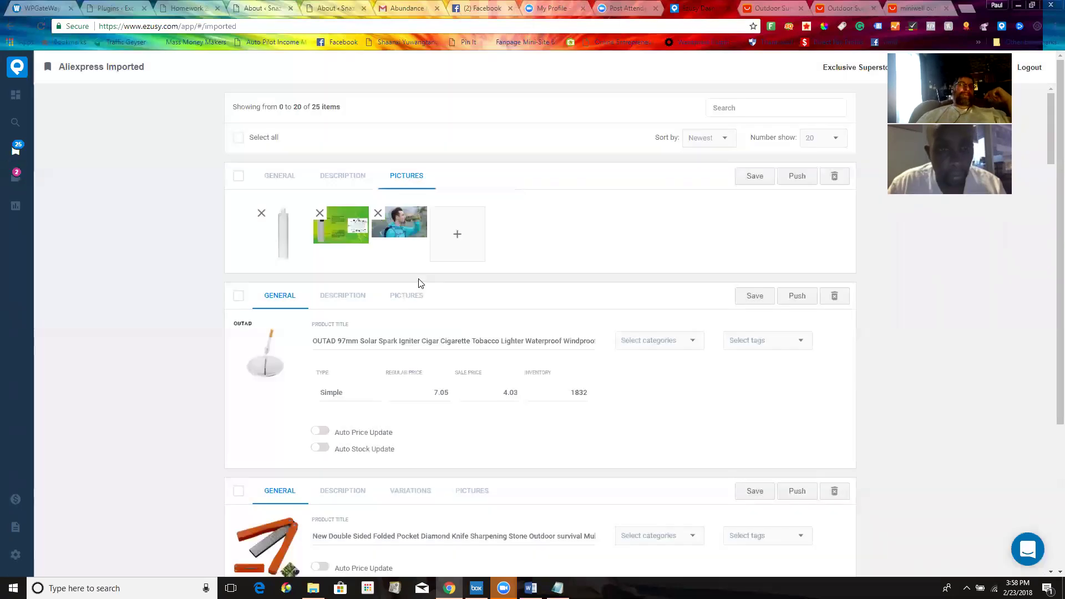
left_click_drag(408, 219, 261, 225)
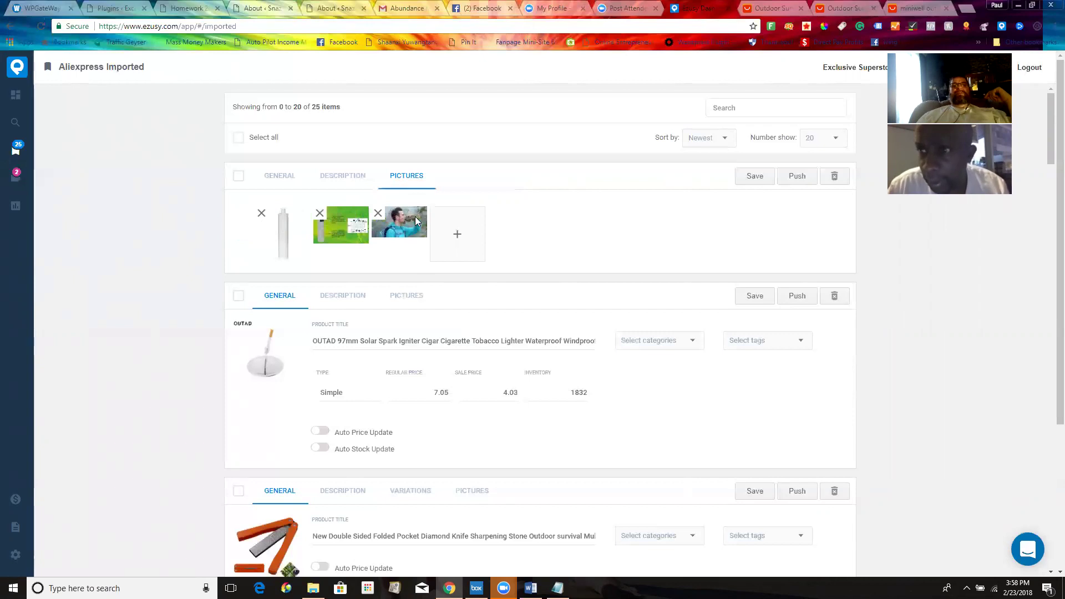
left_click_drag(410, 223, 233, 232)
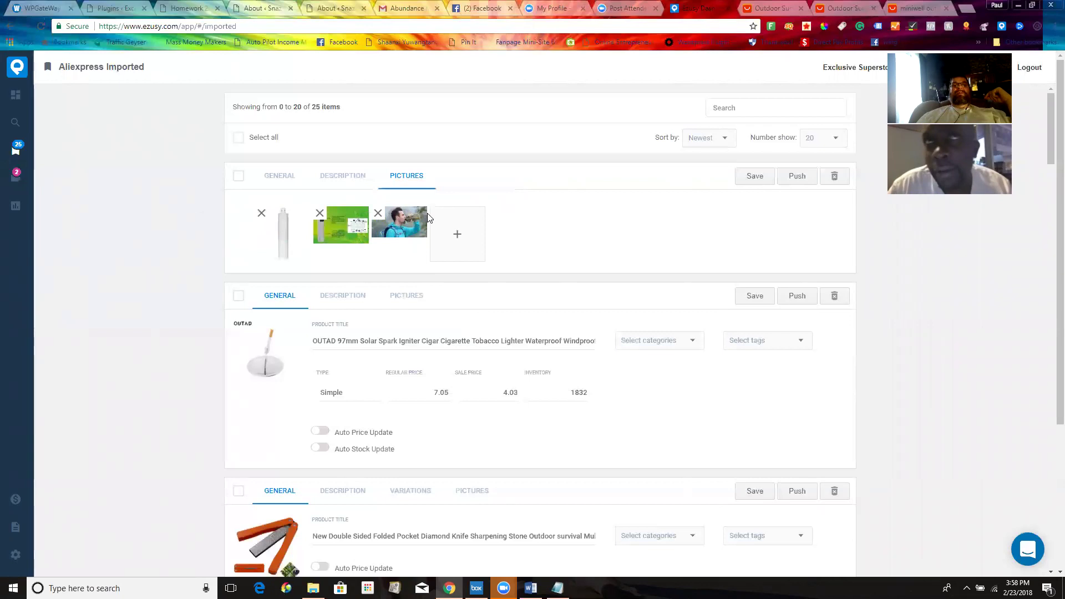
Add the black-background bottle image and the four-photo collage to the water bottle's product pictures
left_click(454, 236)
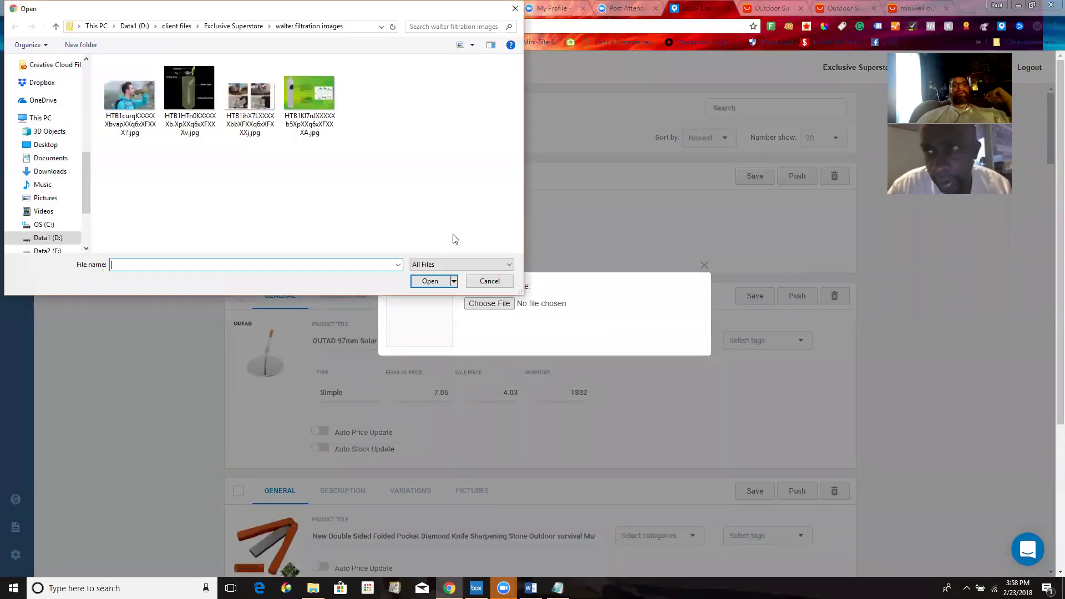
left_click(186, 88)
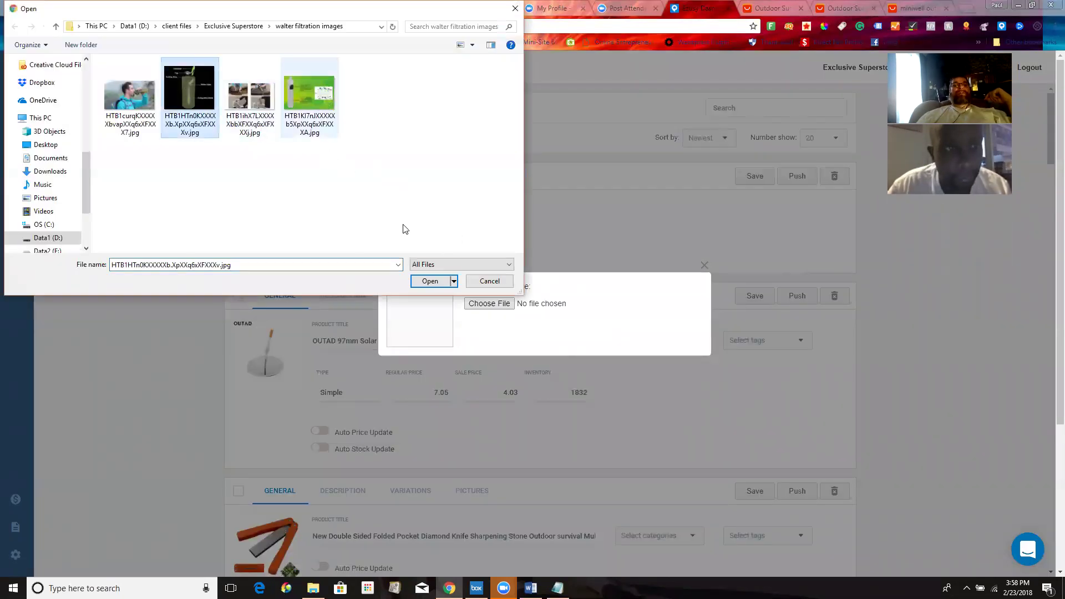
left_click(432, 281)
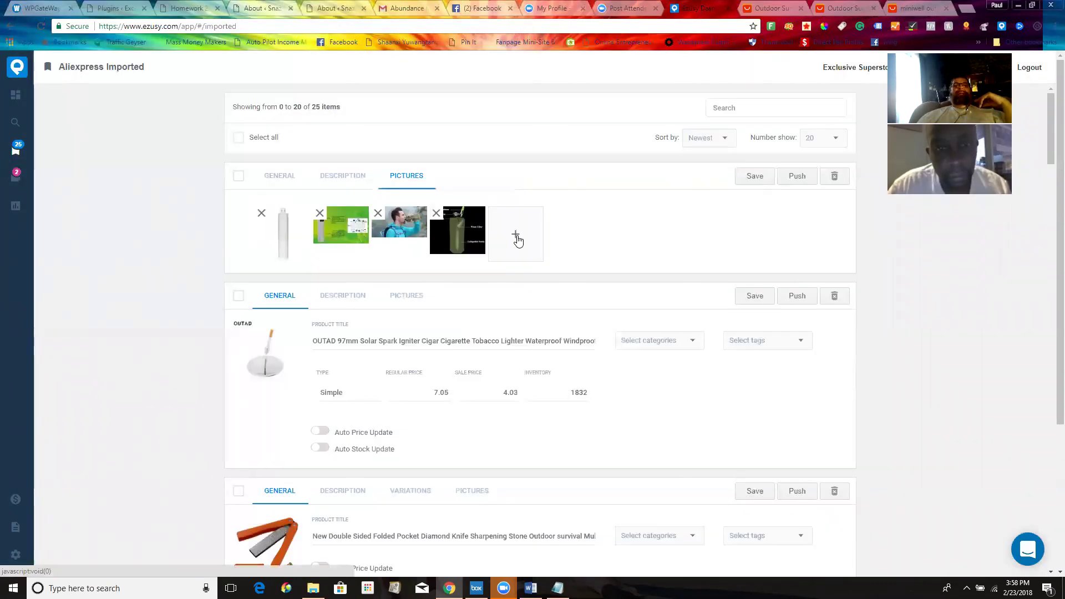
left_click(517, 240)
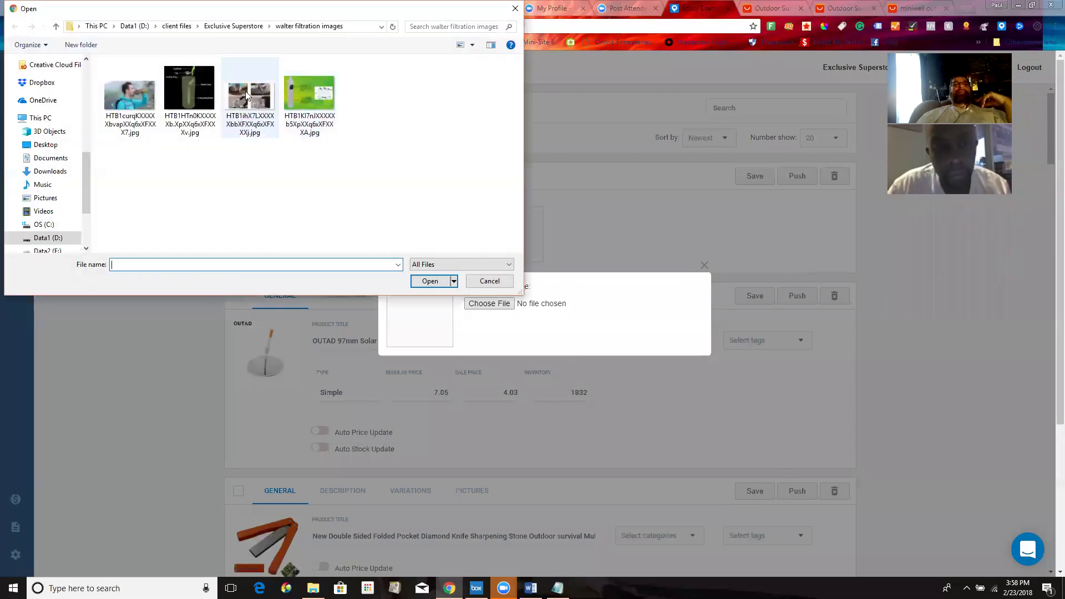
left_click(245, 91)
left_click(431, 281)
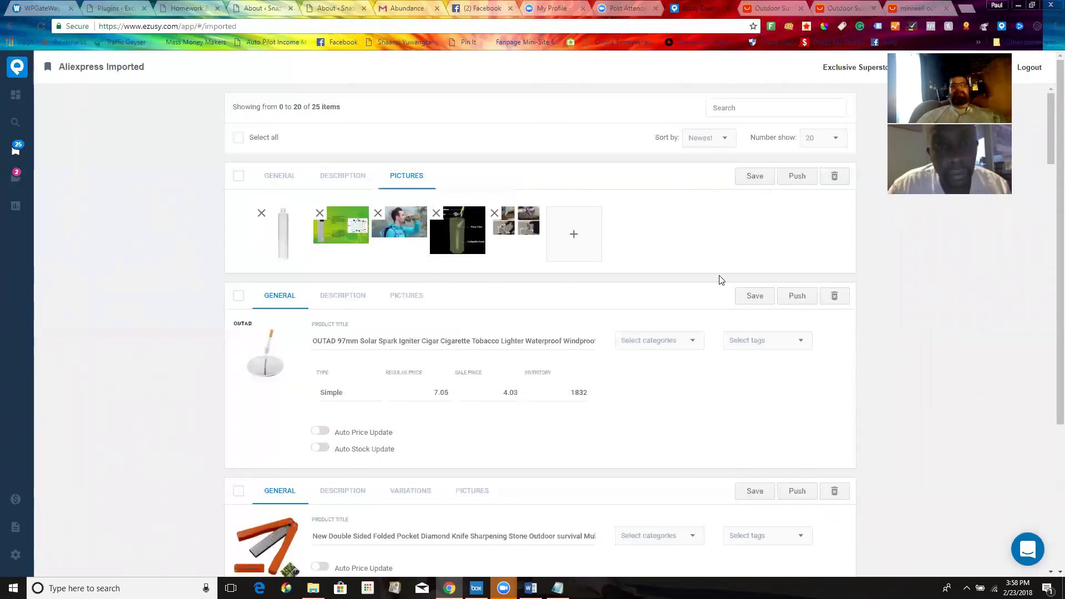
Save the water bottle listing and push it to the Exclusive Superstore, viewing it in My Products
left_click(752, 176)
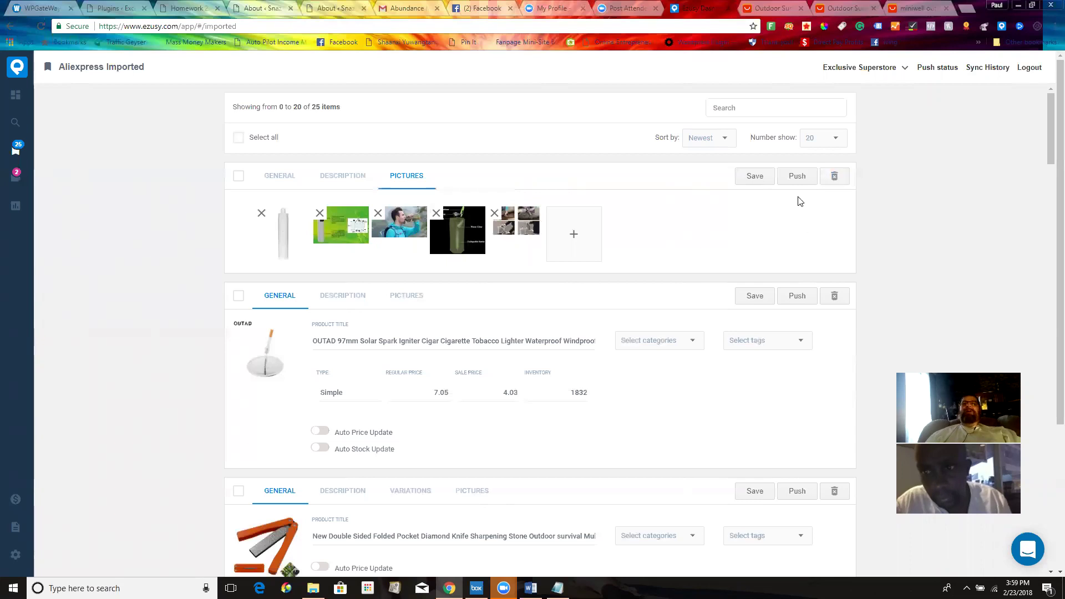
left_click(797, 177)
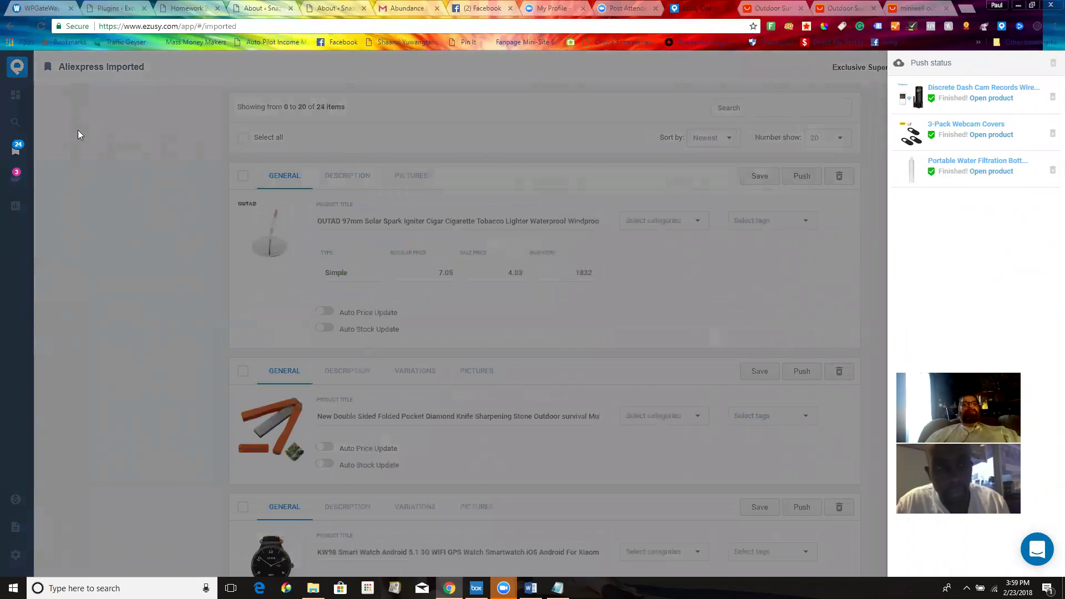
left_click(17, 174)
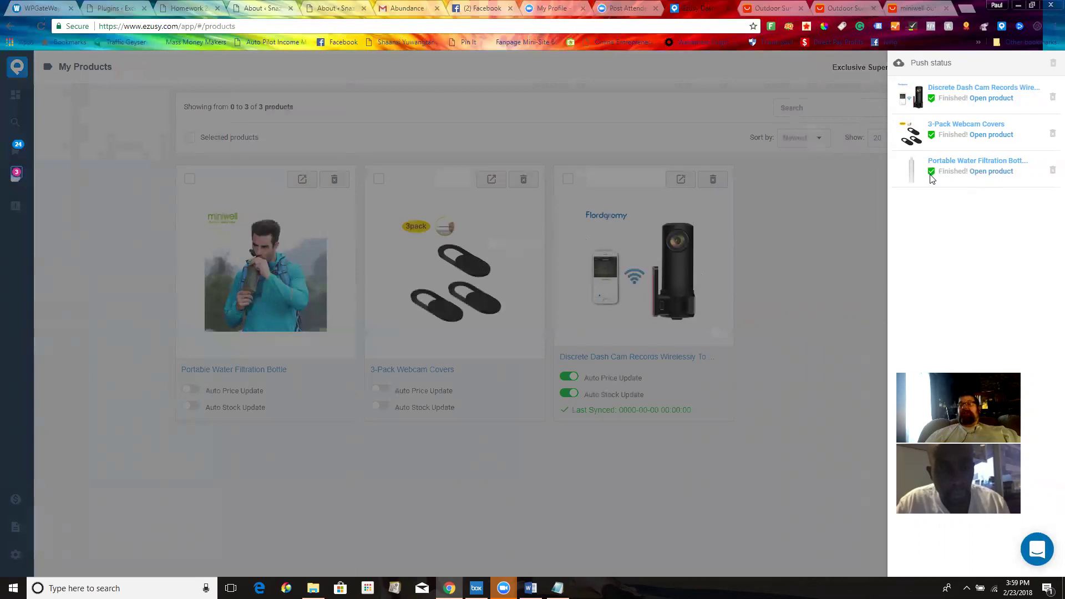
Open the store page of the pushed Portable Water Filtration Bottle and switch to editing that product
left_click(989, 171)
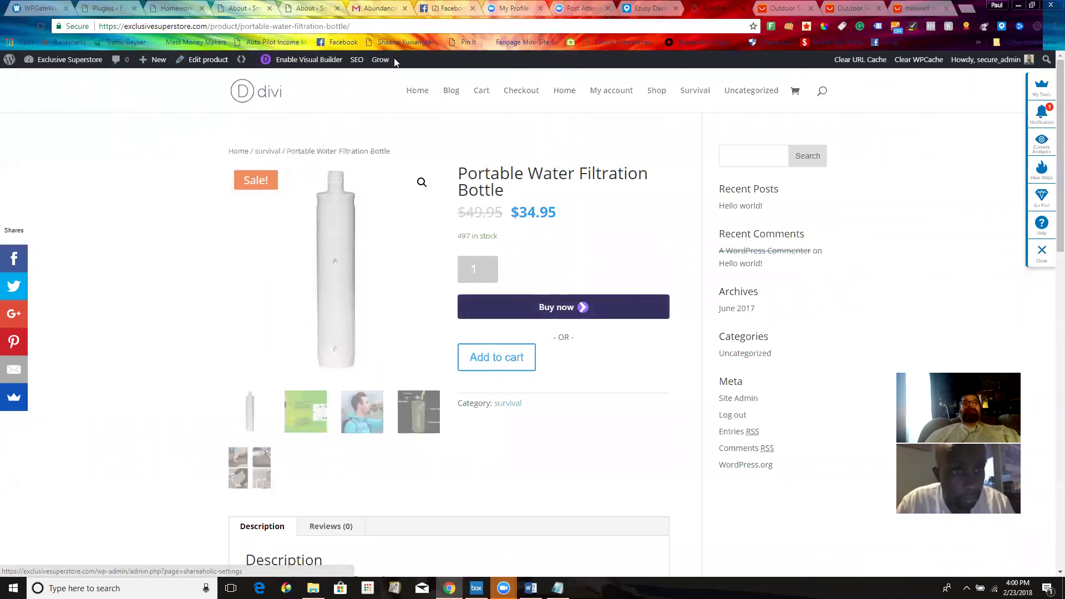
mouse_move(134, 61)
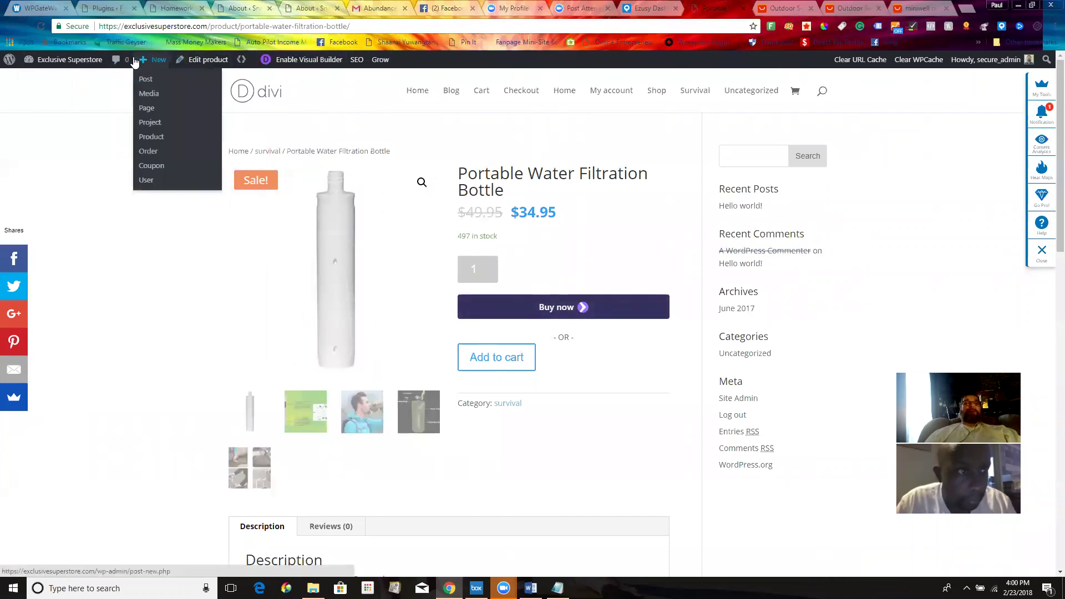
left_click(202, 64)
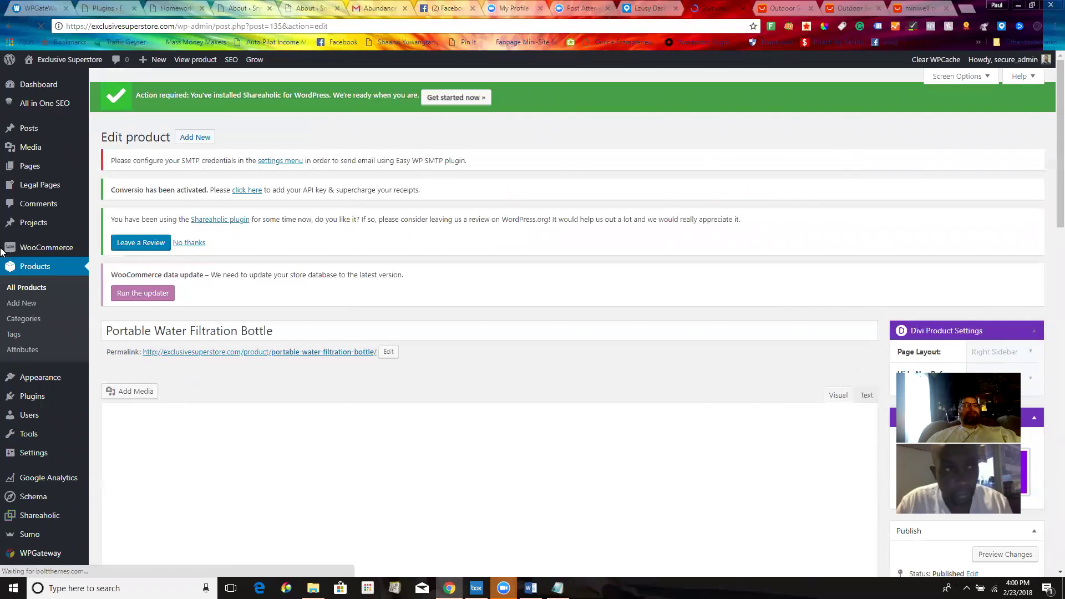
Go to the list of all products and open the Portable Water Filtration Bottle for editing
mouse_move(37, 253)
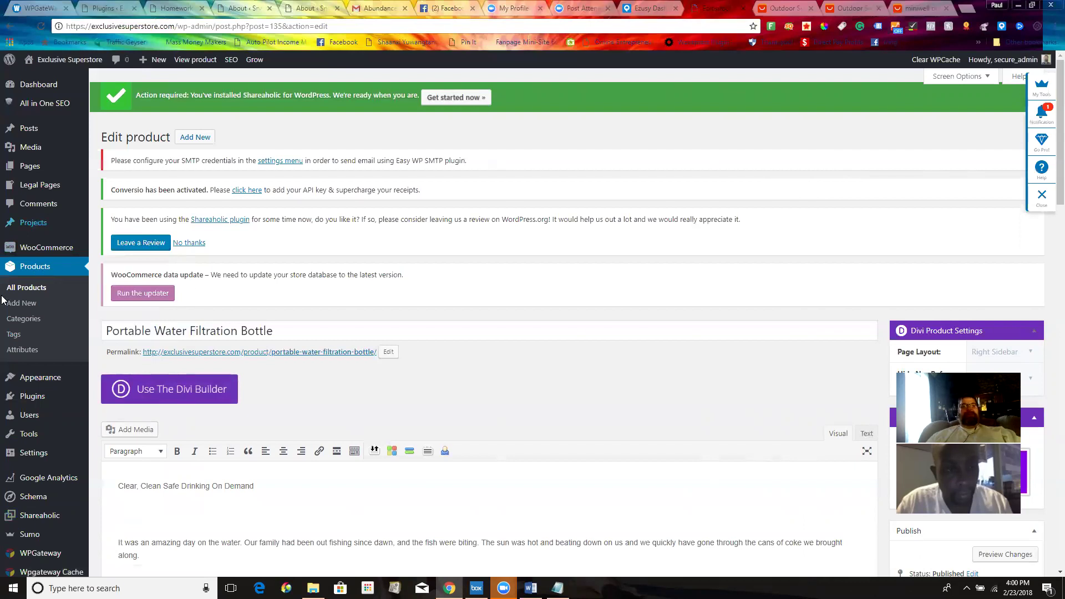
left_click(43, 246)
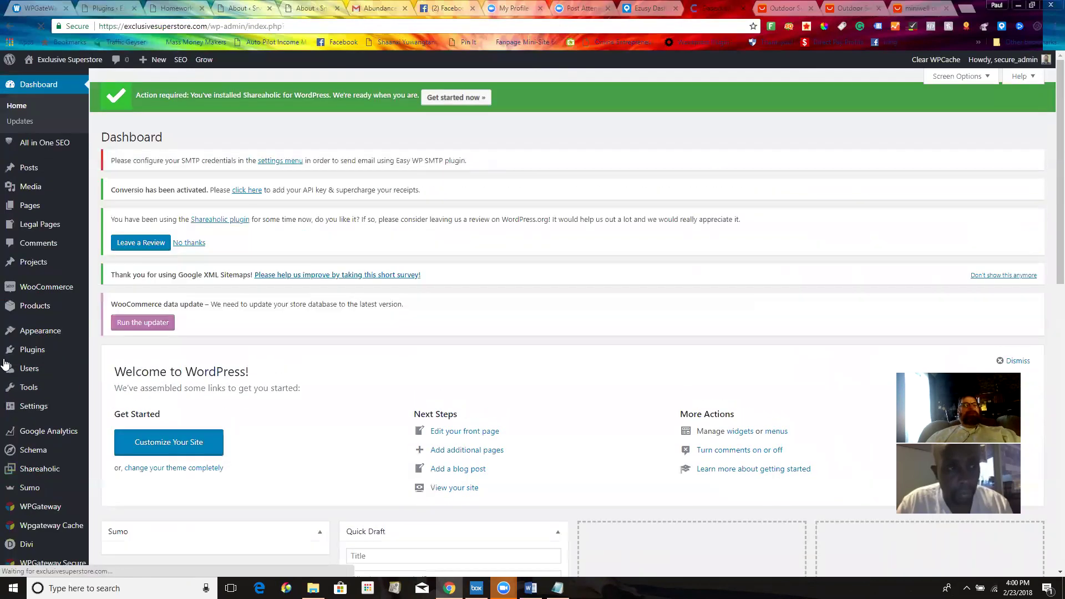
mouse_move(41, 309)
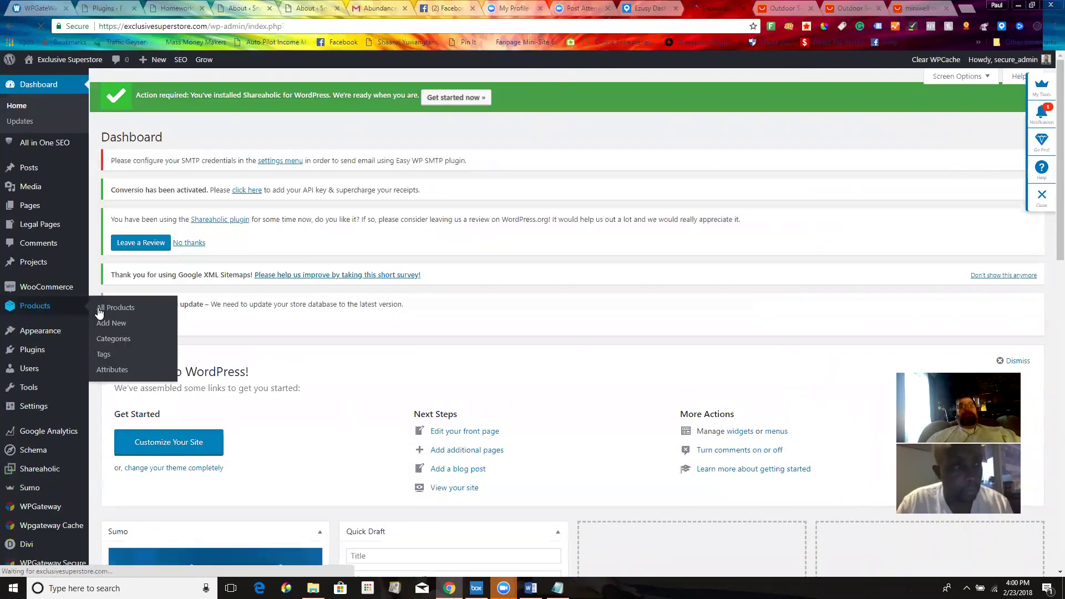
left_click(116, 310)
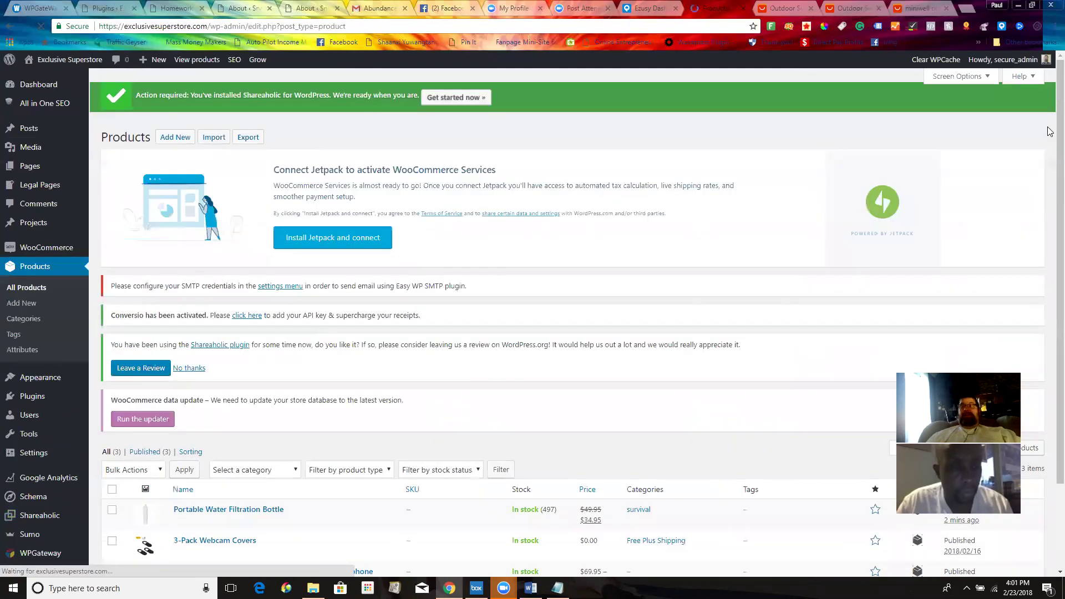
scroll(1049, 142, "down", 1)
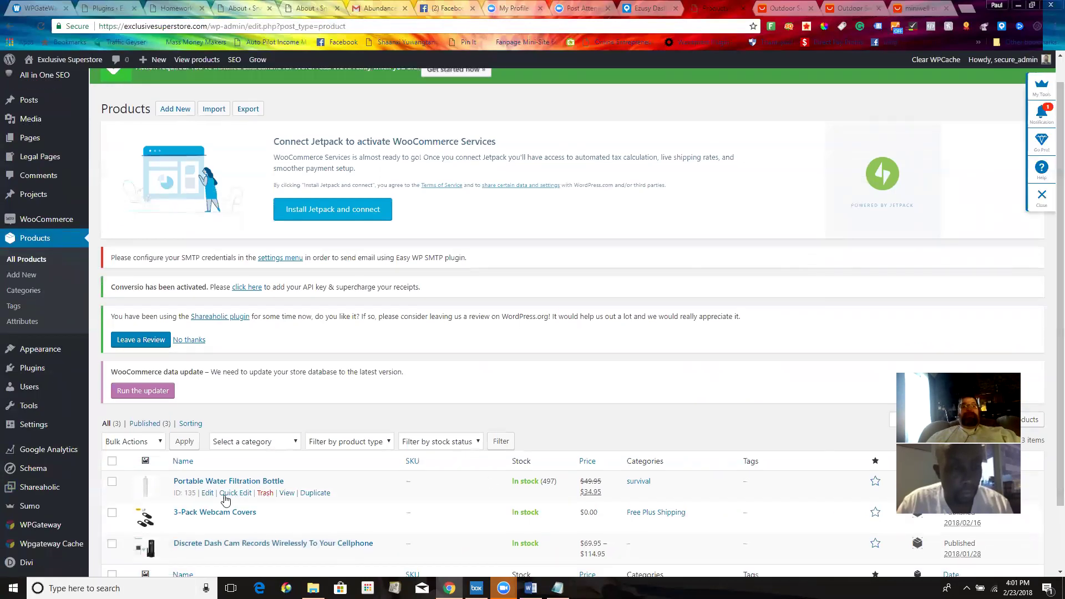
left_click(207, 494)
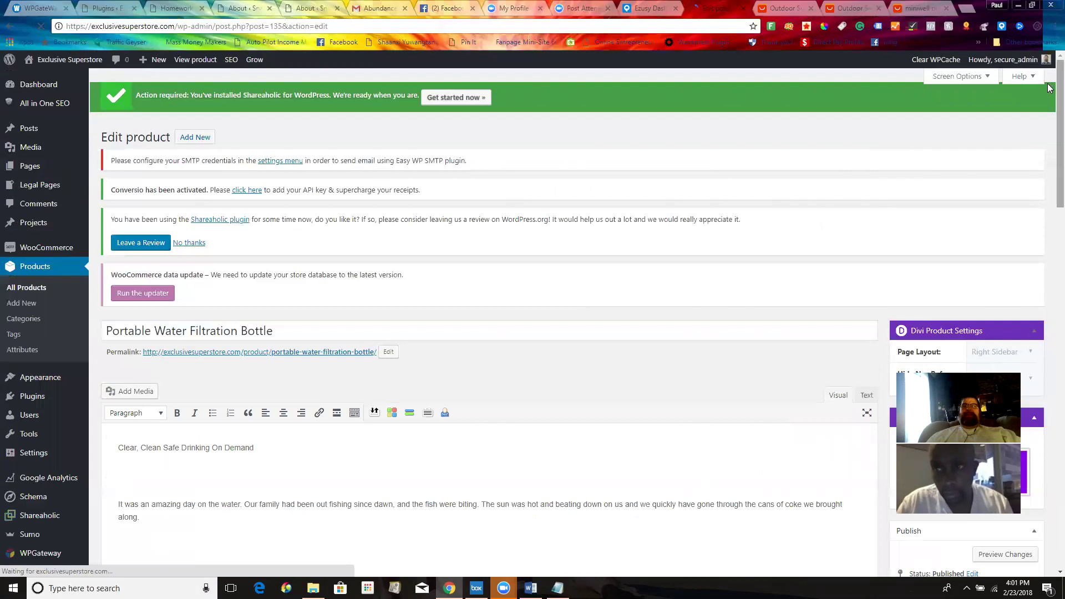
Format the description's first line, "Clear, Clean Safe Drinking On Demand", as a centred Heading 2
scroll(1050, 111, "down", 2)
scroll(1049, 122, "down", 5)
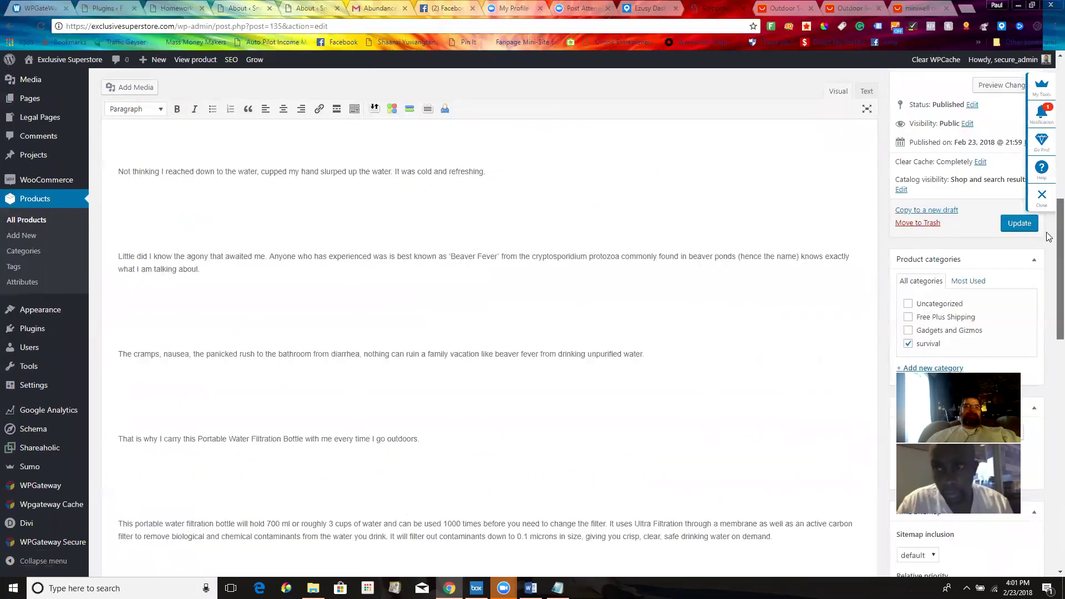
scroll(1047, 239, "down", 1)
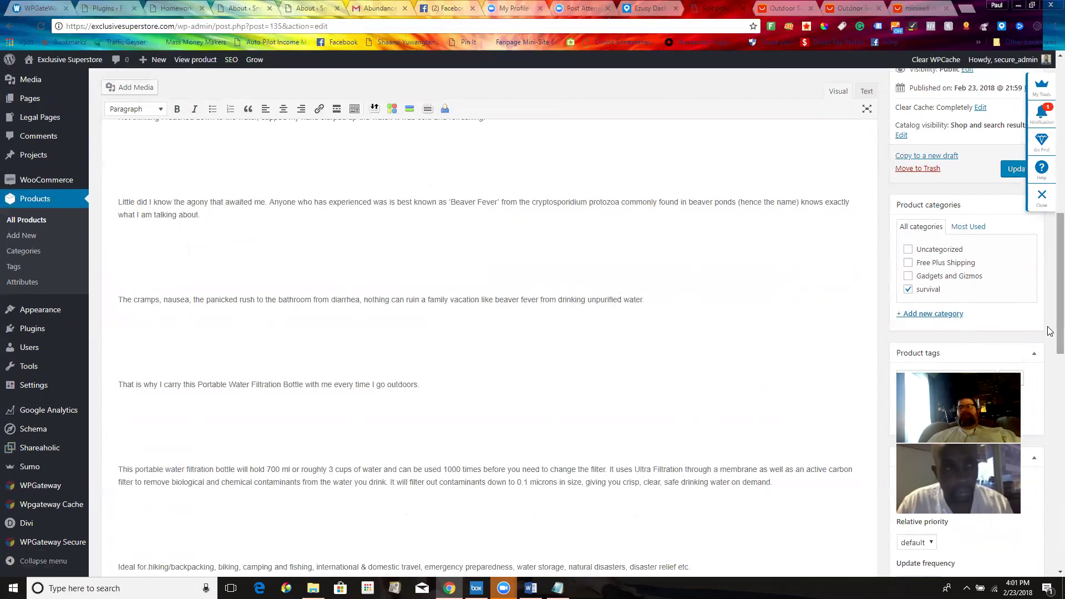
left_click_drag(1049, 340, 1049, 203)
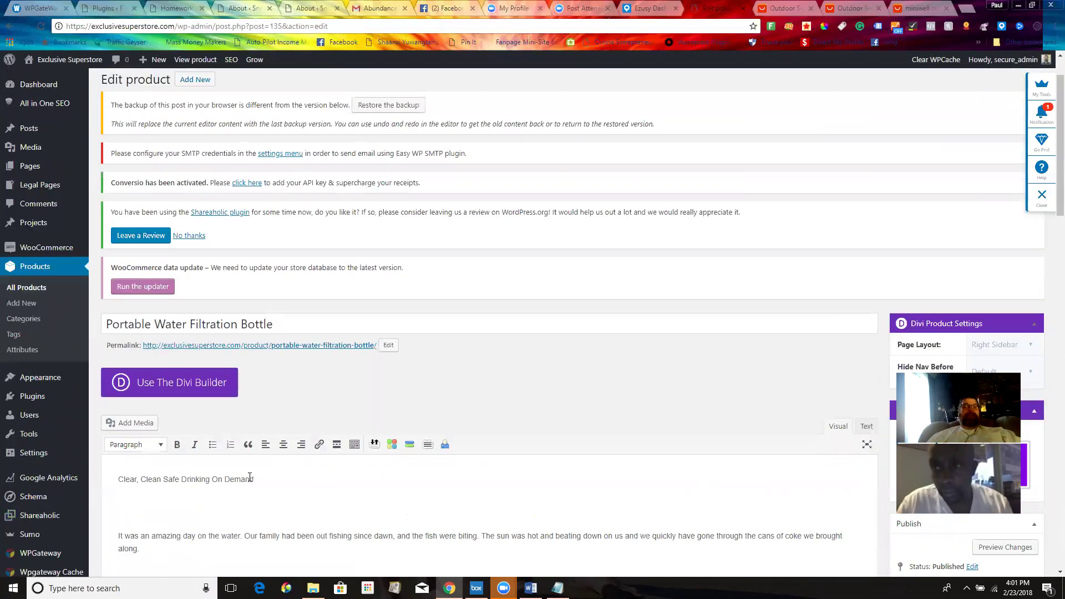
left_click(115, 478)
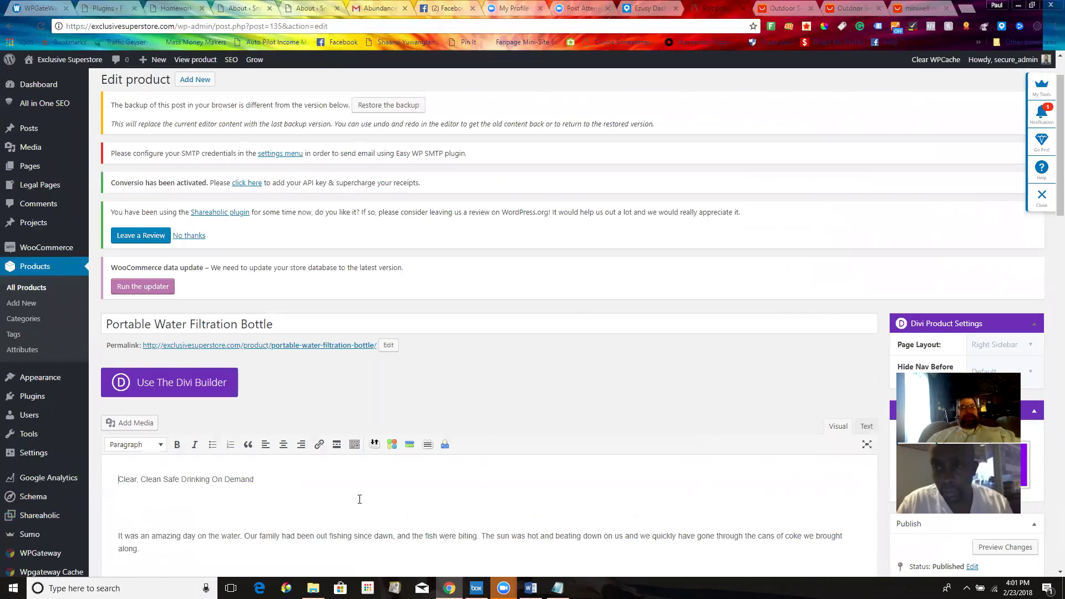
left_click(257, 479, "shift")
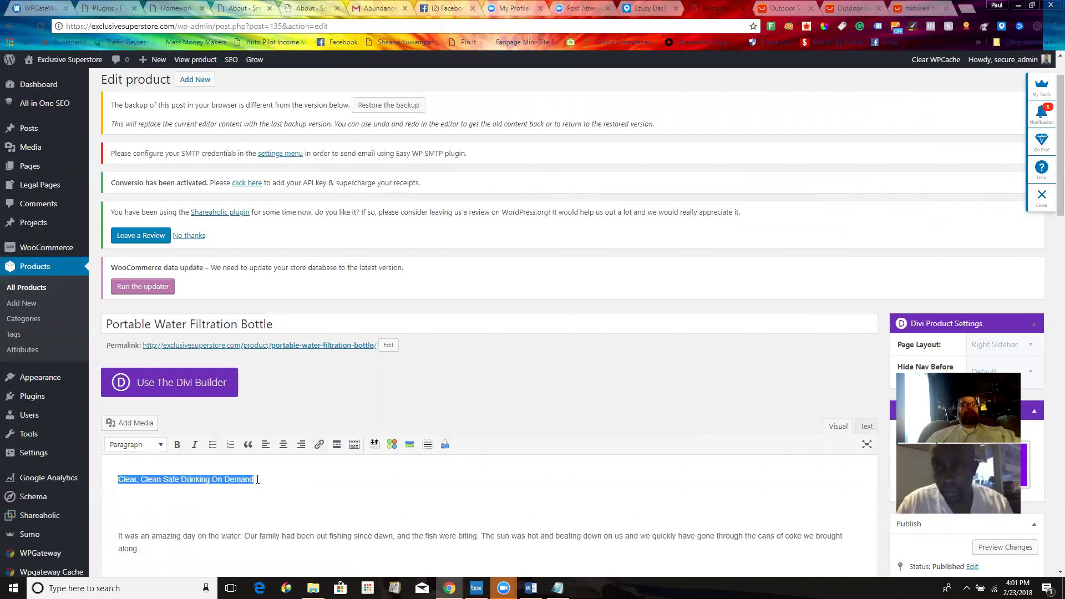
left_click(160, 445)
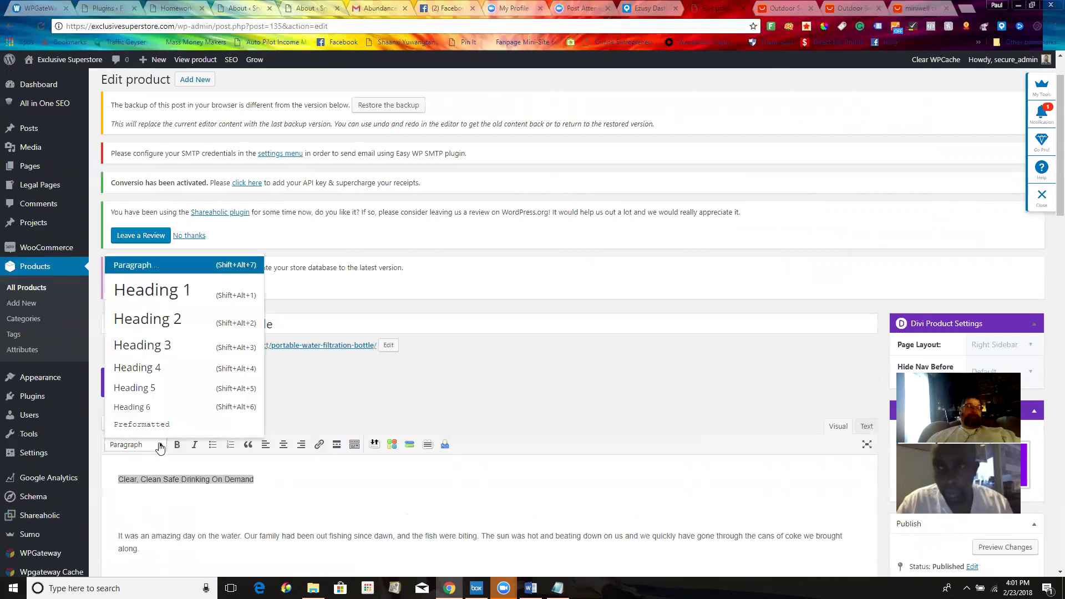
left_click(142, 324)
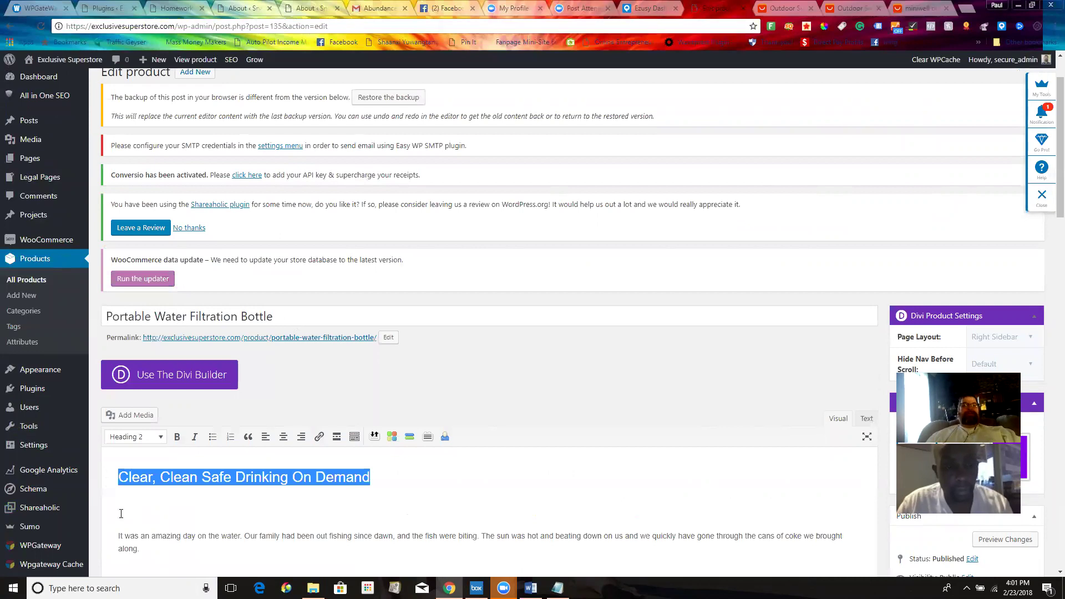
left_click(283, 437)
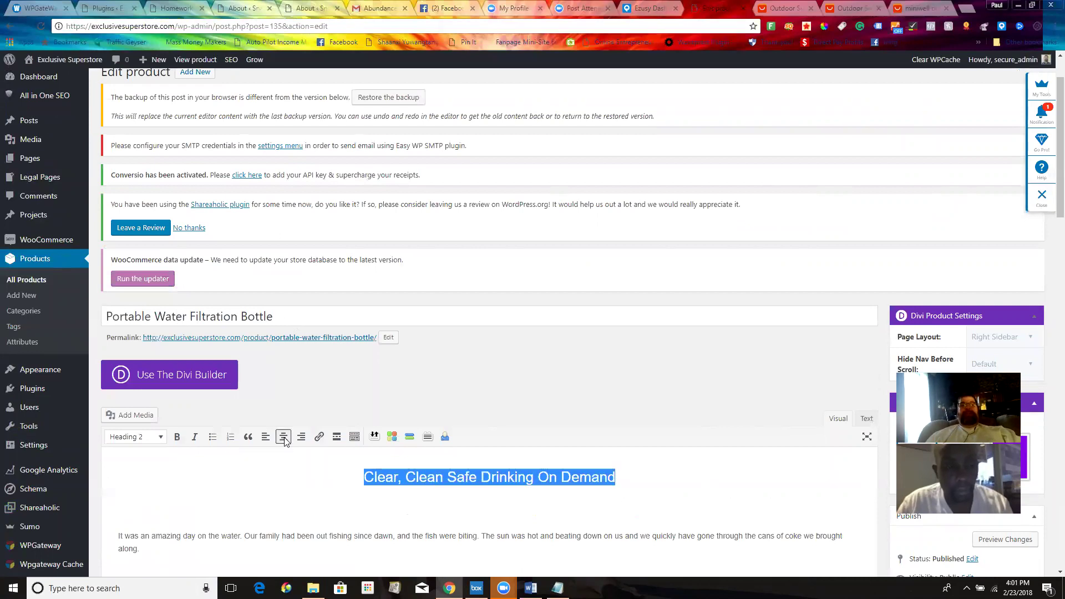
Add an empty centred line above the "Clear, Clean Safe Drinking On Demand" heading
left_click(359, 474)
key("Return")
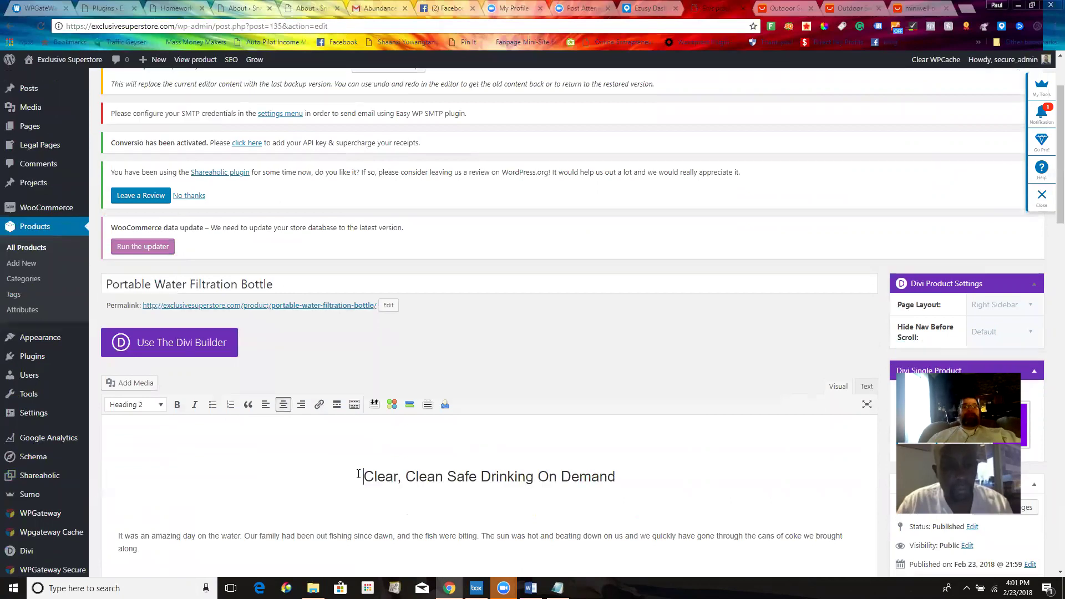
key("Up")
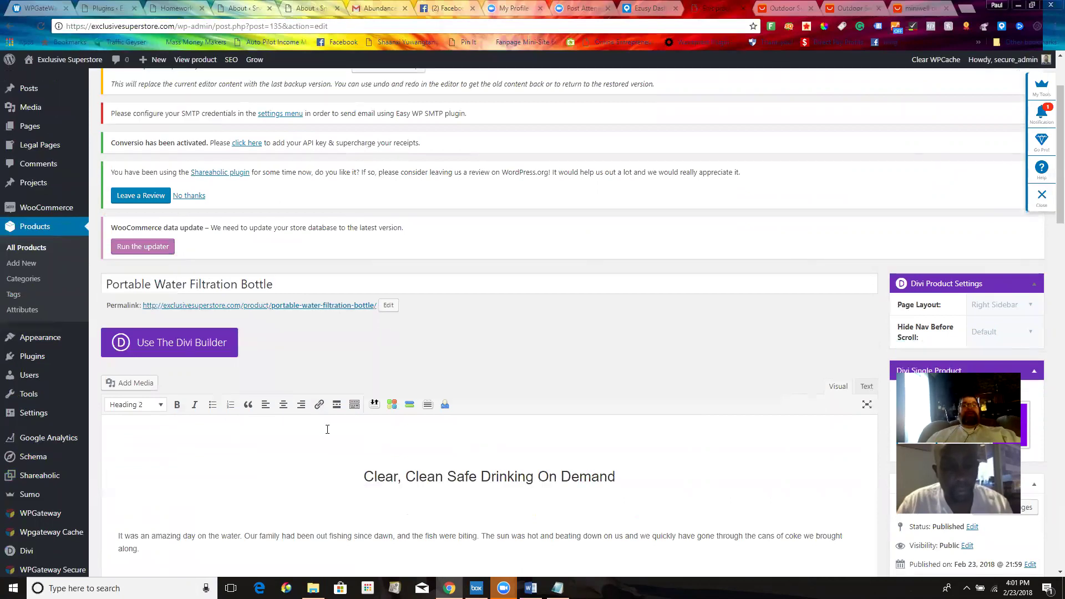
left_click(266, 406)
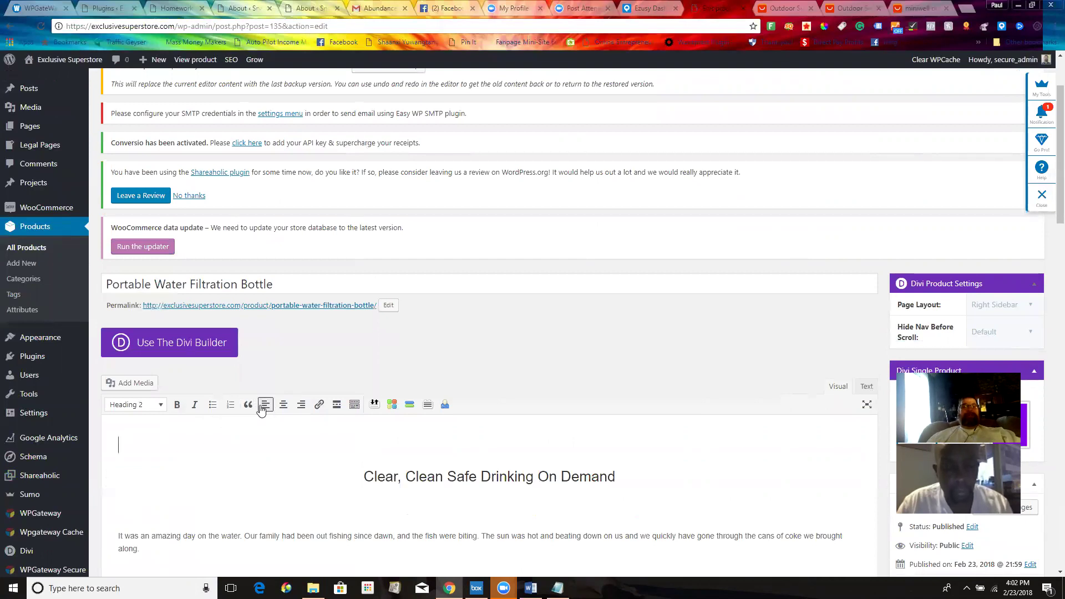
left_click(283, 405)
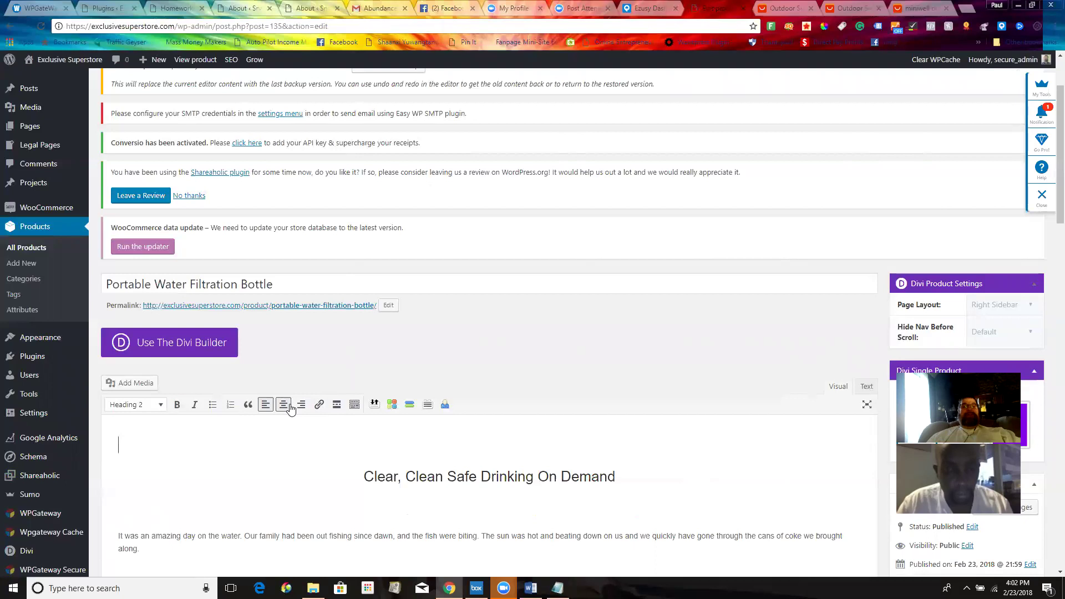
Insert the payment badge image Untitled_design_97_large.png from the media library on the empty line above the heading
left_click(138, 386)
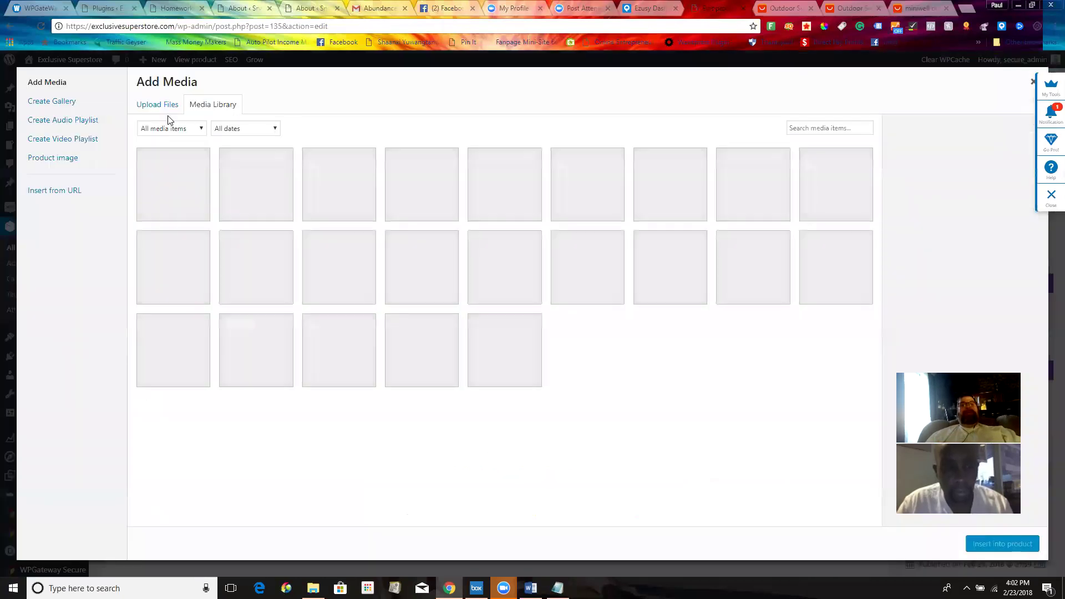
left_click(162, 109)
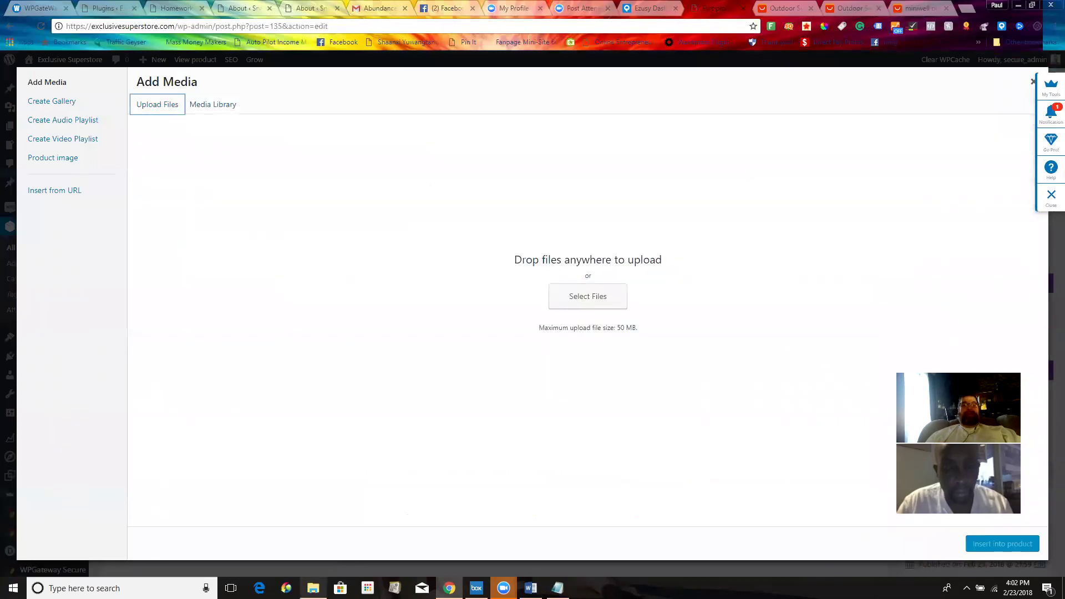
left_click(318, 580)
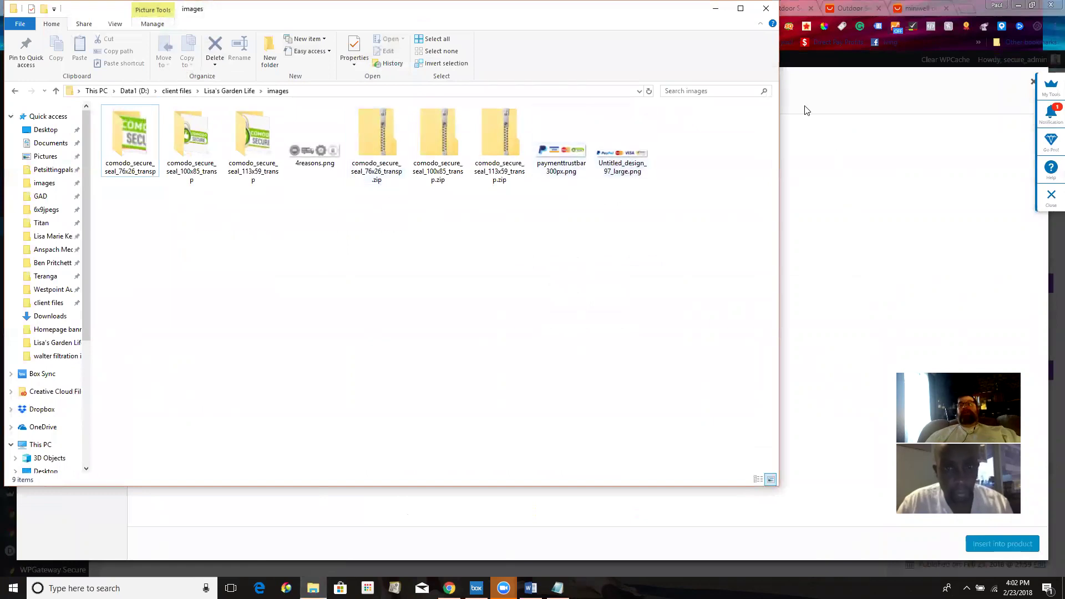
left_click(715, 13)
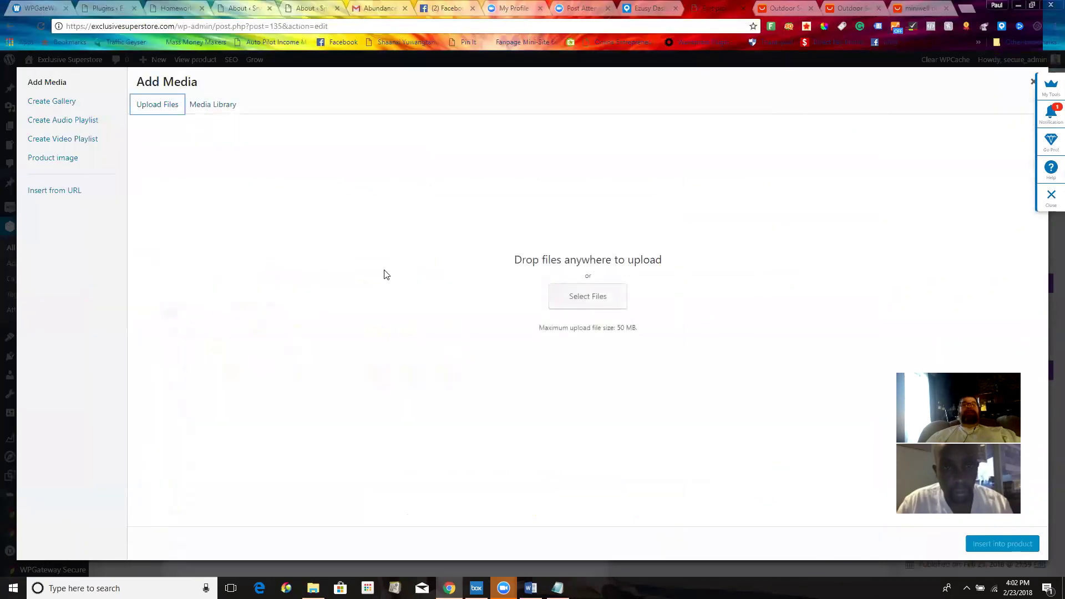
left_click(211, 110)
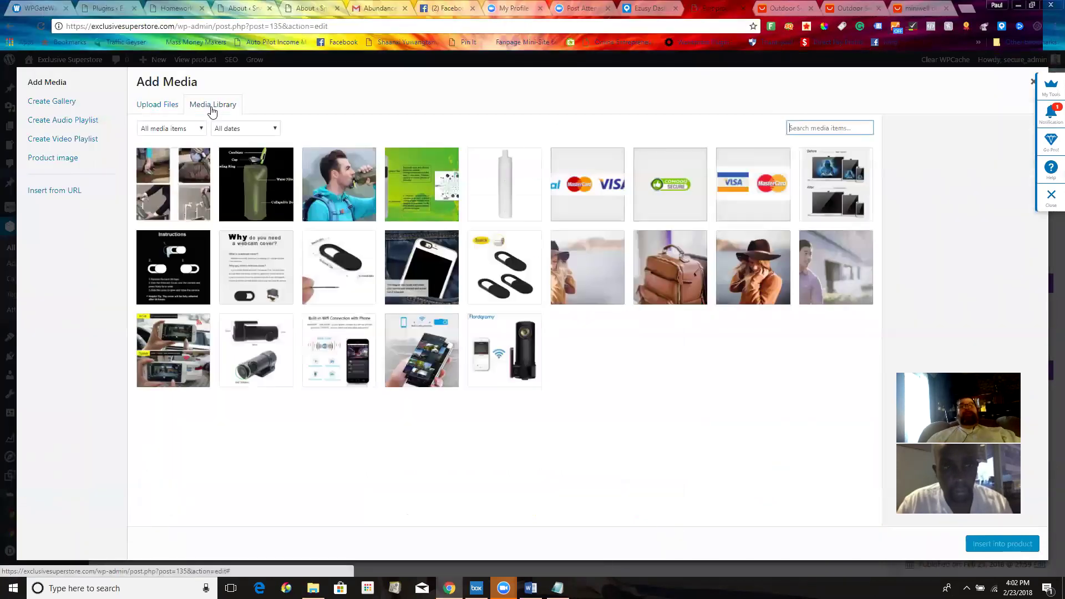
left_click(600, 183)
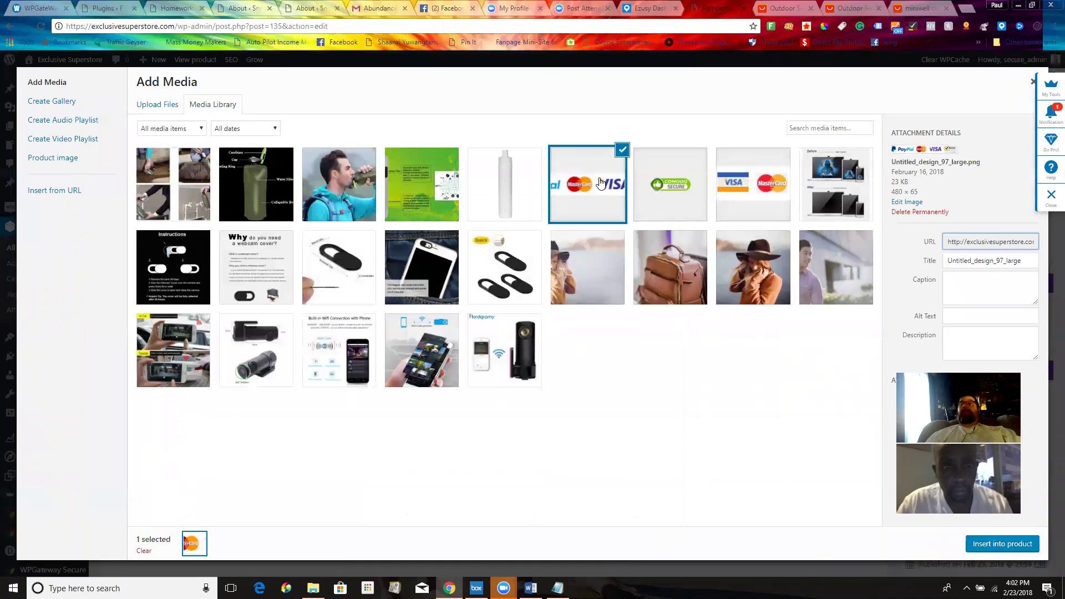
left_click(993, 544)
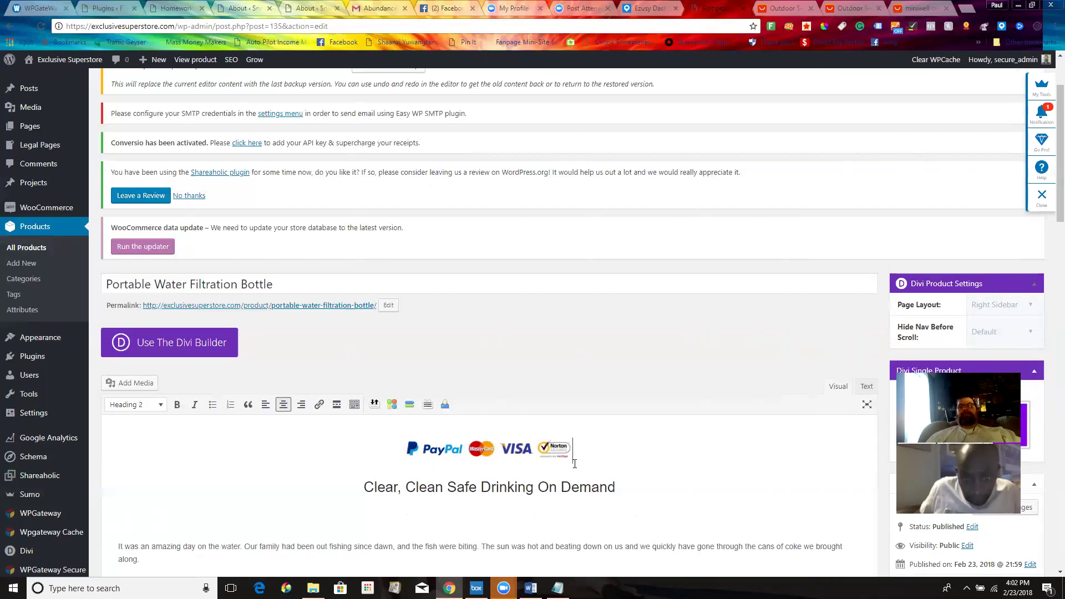
Replace the payment badge image above the heading with paymenttrustbar300px.png from the media library
left_click(540, 447)
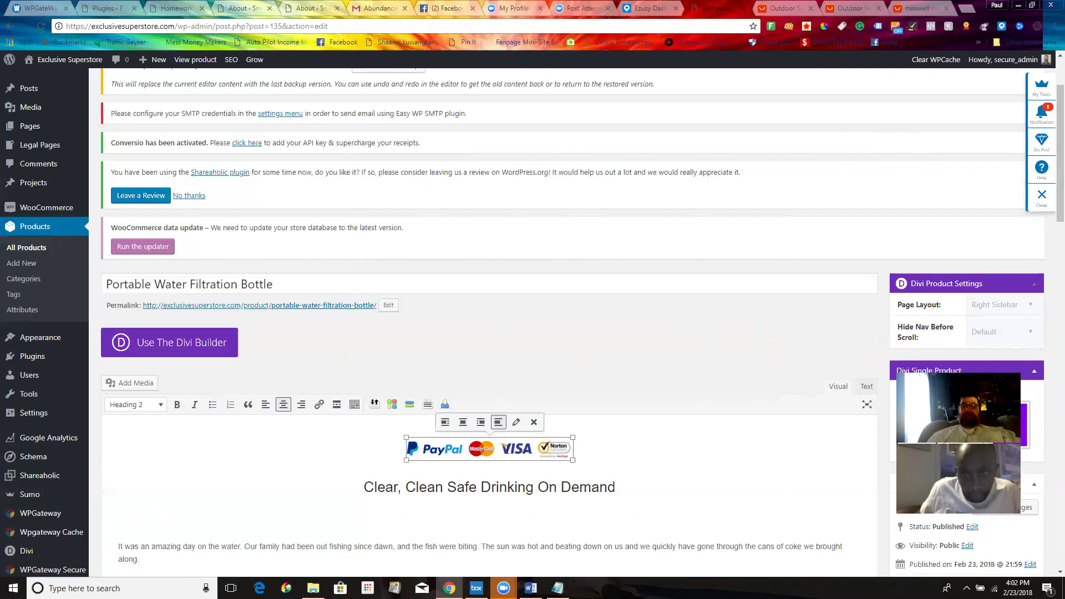
key("Delete")
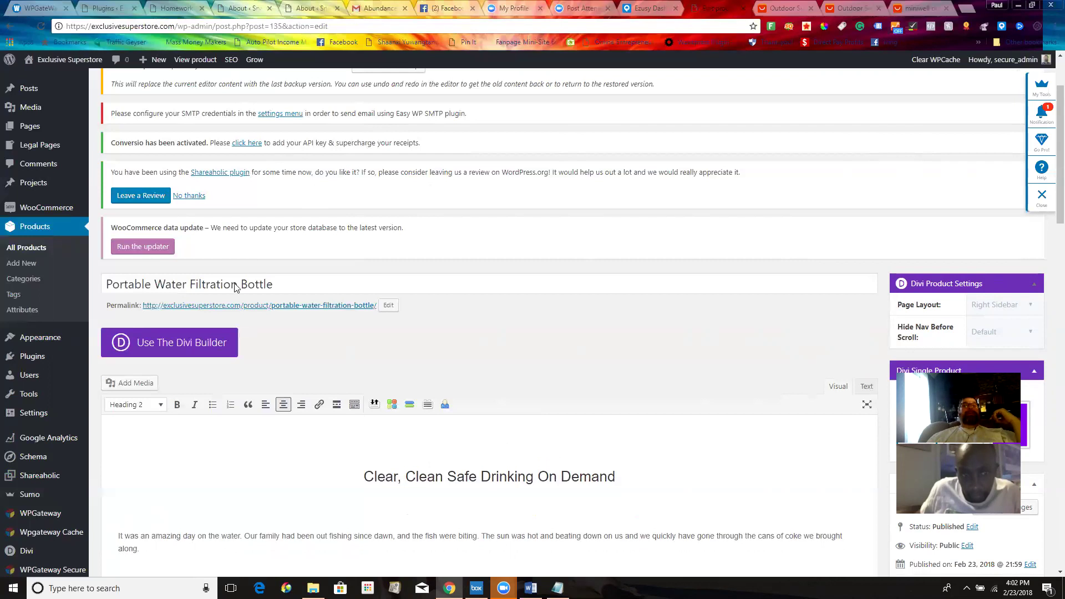
left_click(128, 383)
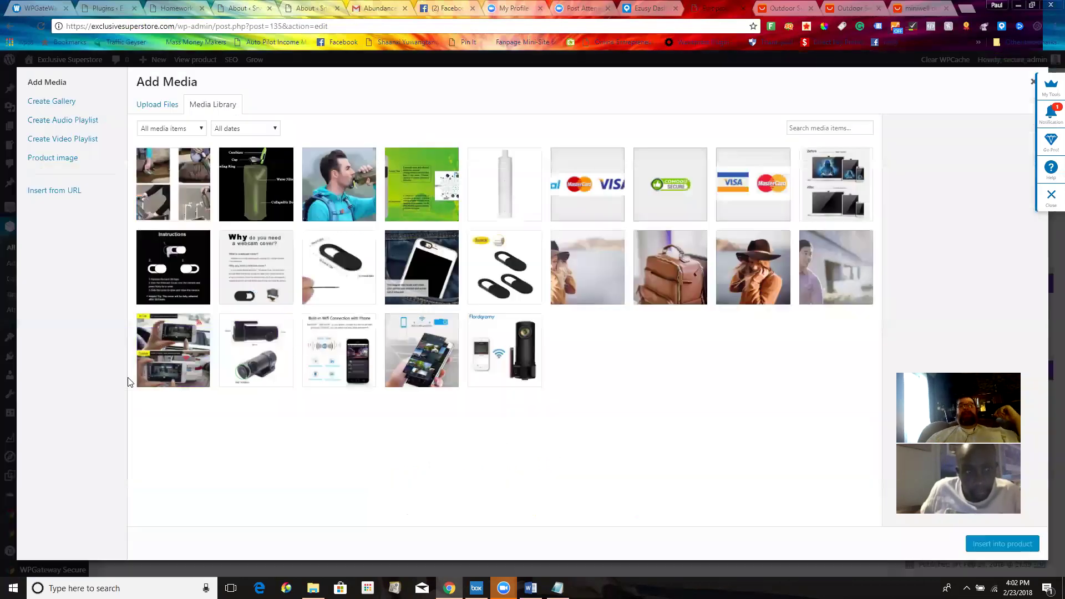
left_click(580, 188)
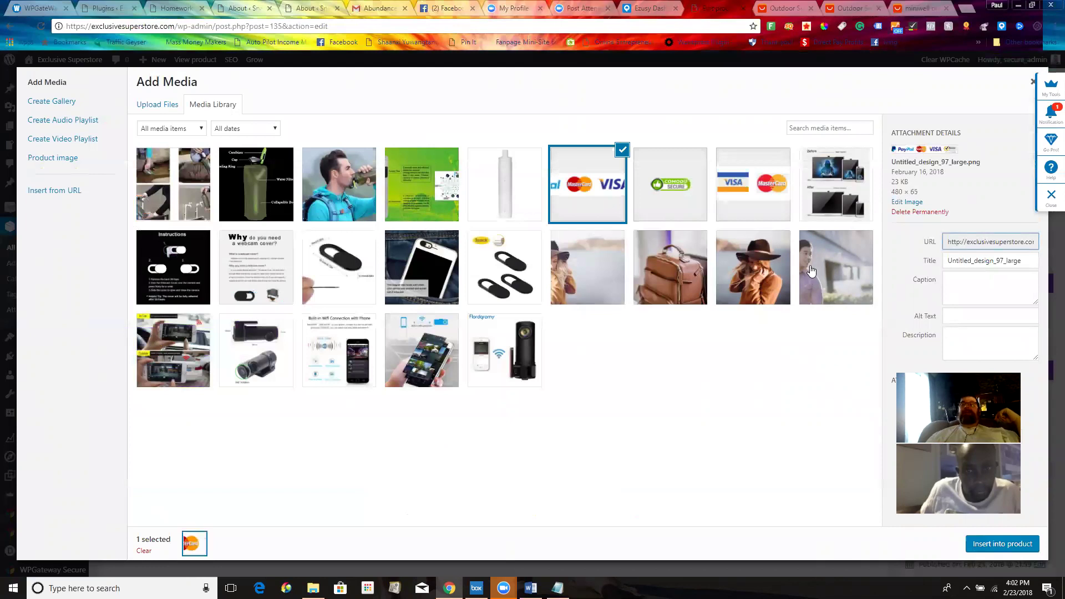
left_click(740, 189)
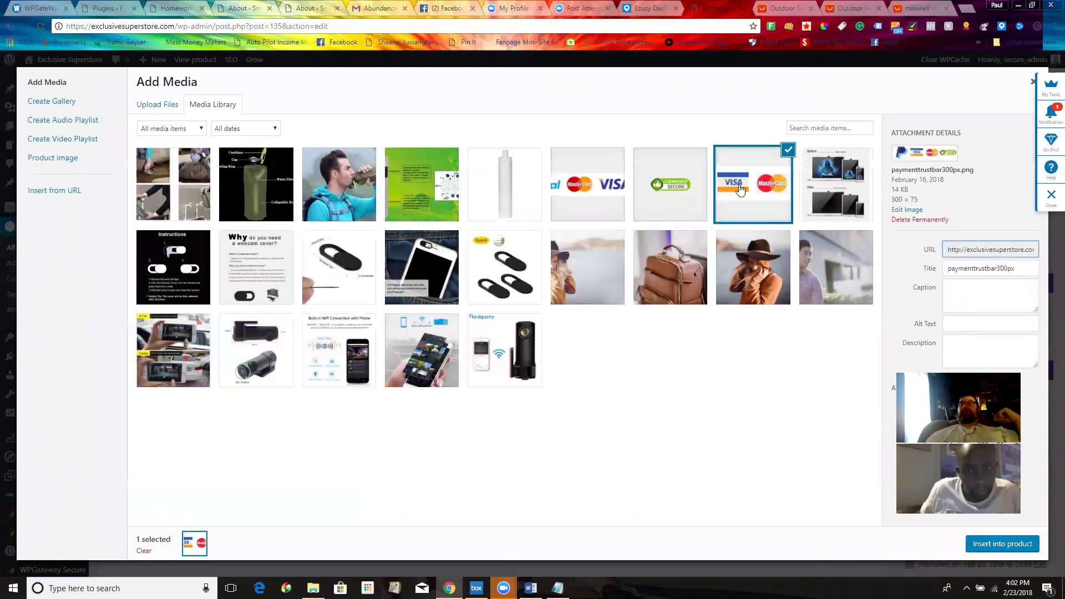
left_click(992, 548)
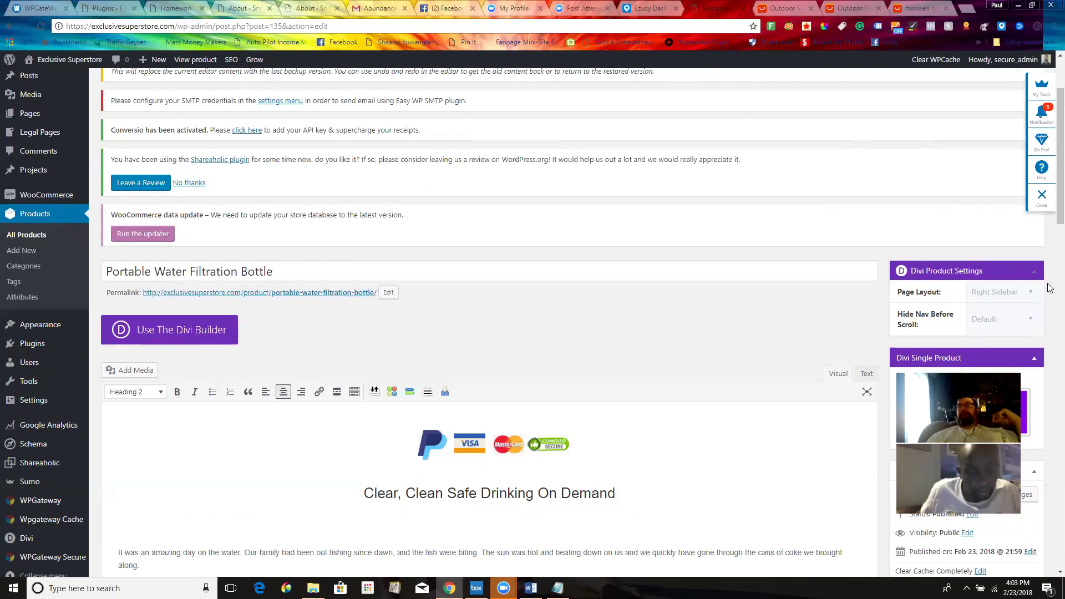
scroll(1048, 121, "down", 4)
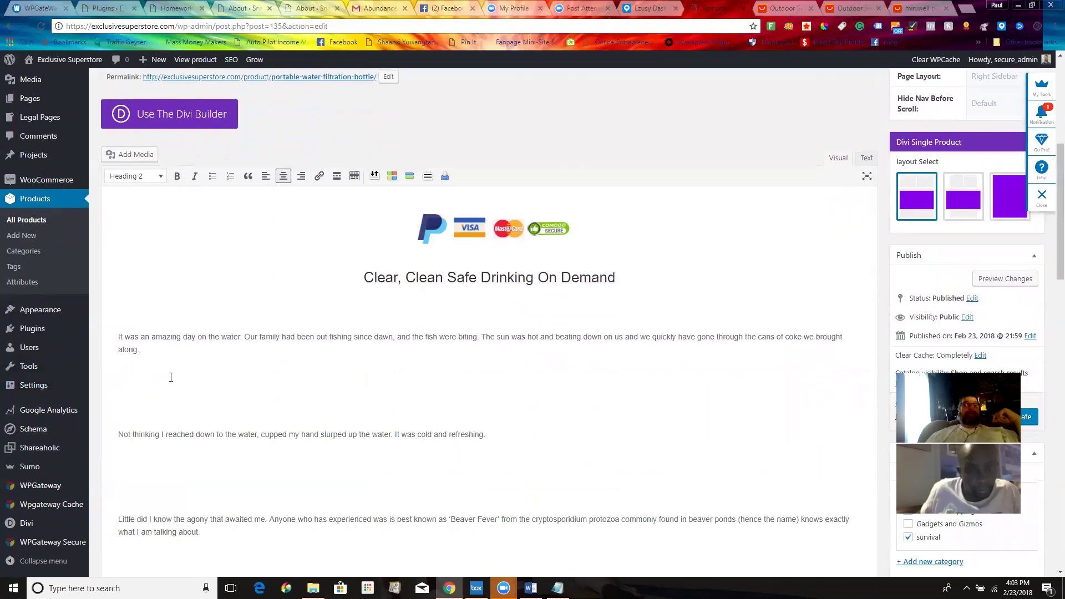
Remove the extra empty lines between the opening paragraph, the "Not thinking I reached down" paragraph and the "Little did I know" paragraph
left_click(130, 388)
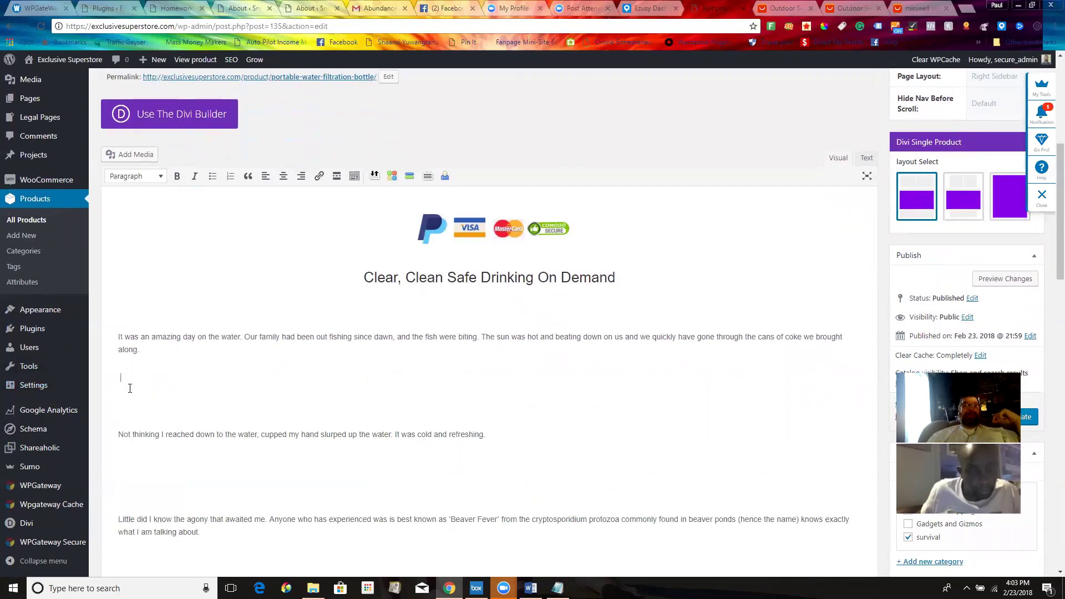
key("Delete")
key("Delete")
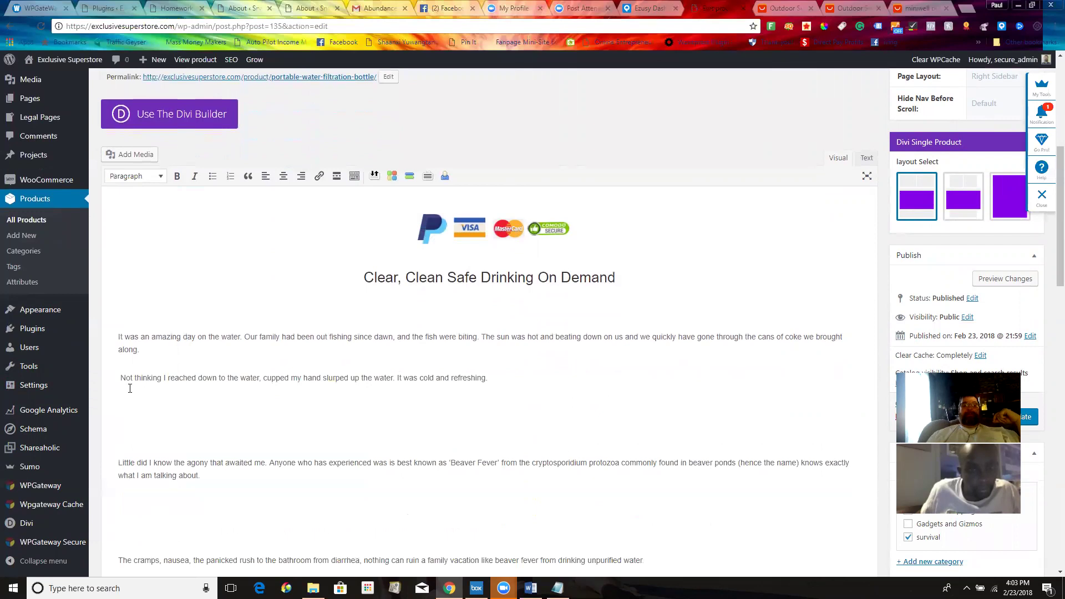
key("BackSpace")
key("BackSpace")
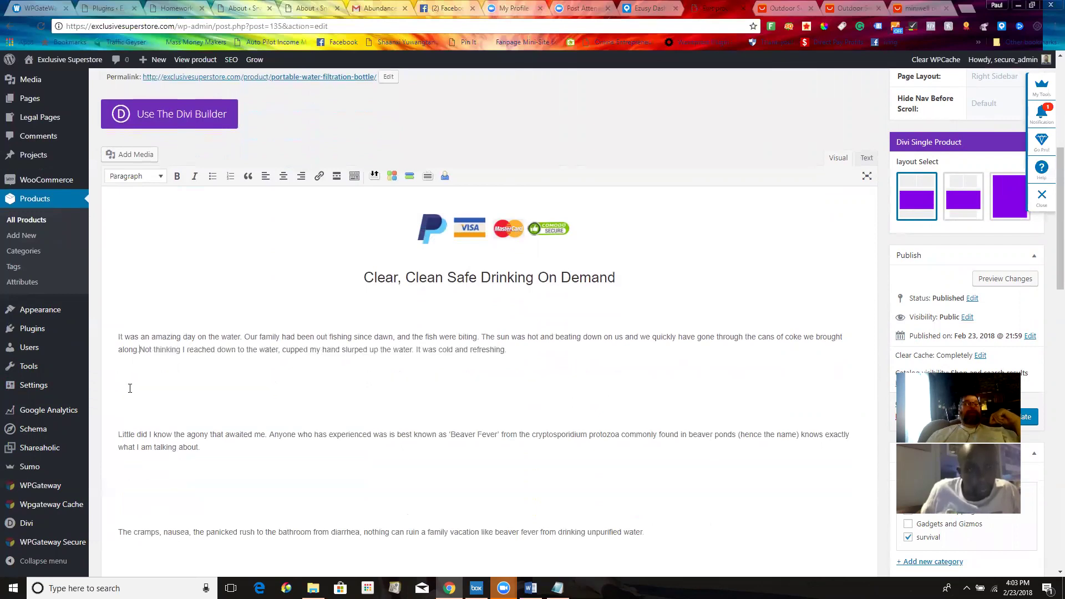
key("Return")
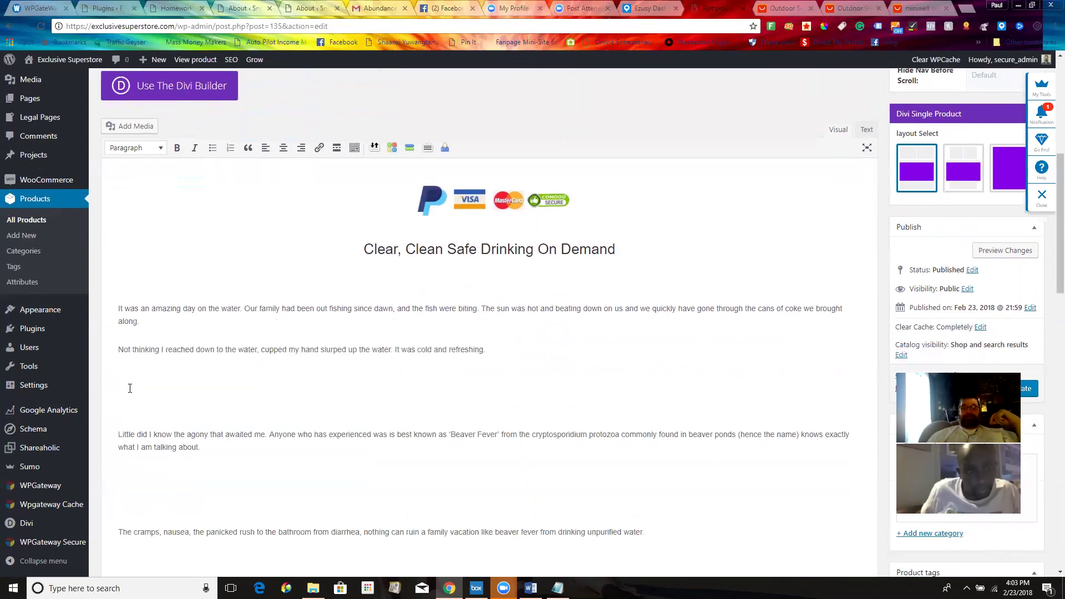
key("BackSpace")
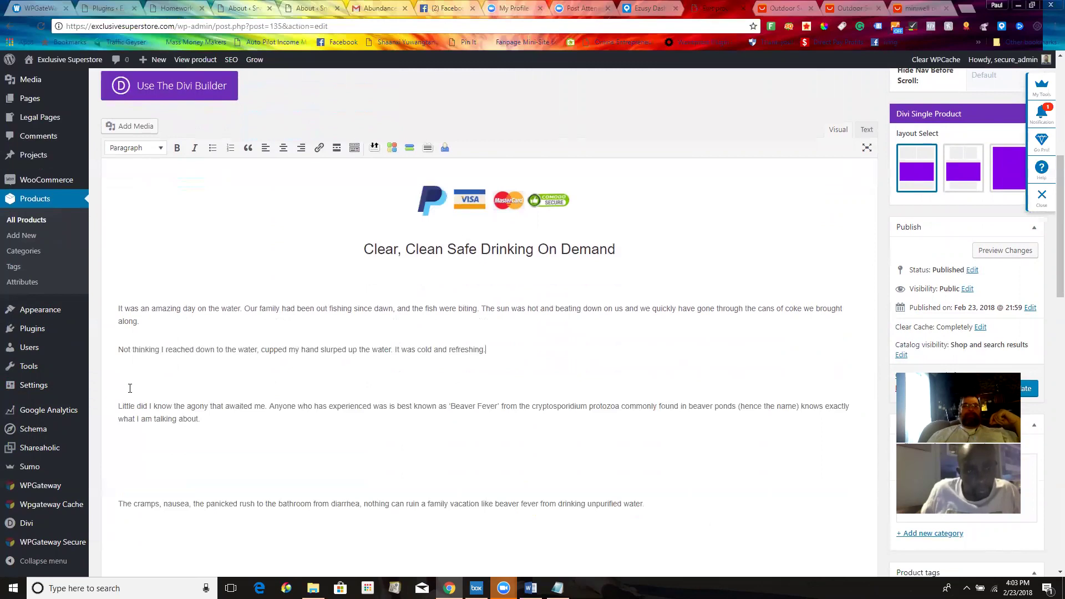
key("Delete")
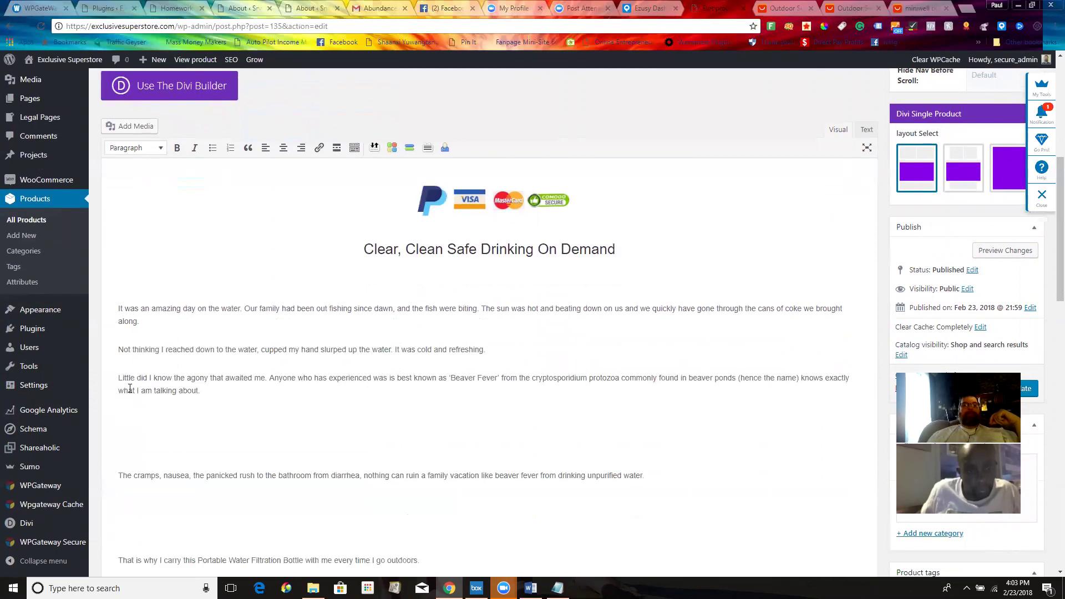
Remove the extra empty lines before the "The cramps, nausea" paragraph and the "That is why I carry" paragraph
key("Down")
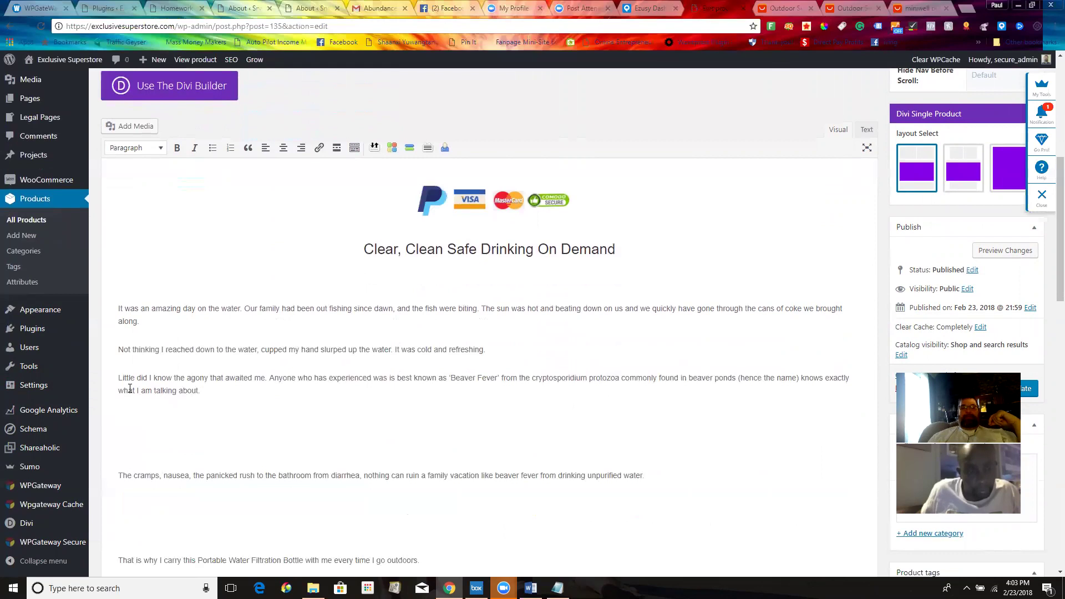
key("BackSpace")
key("Delete")
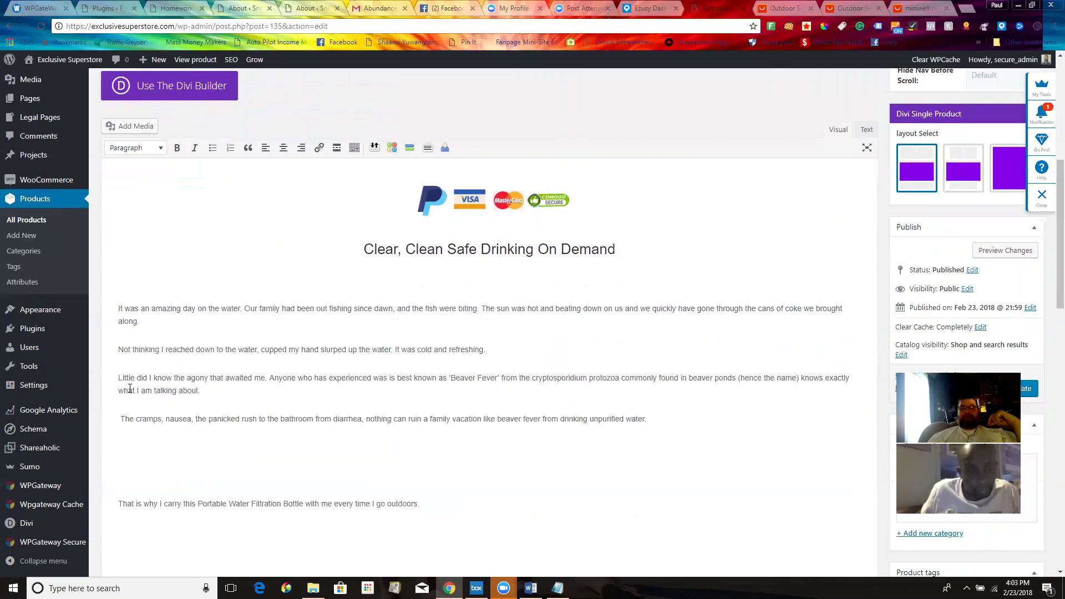
key("Delete")
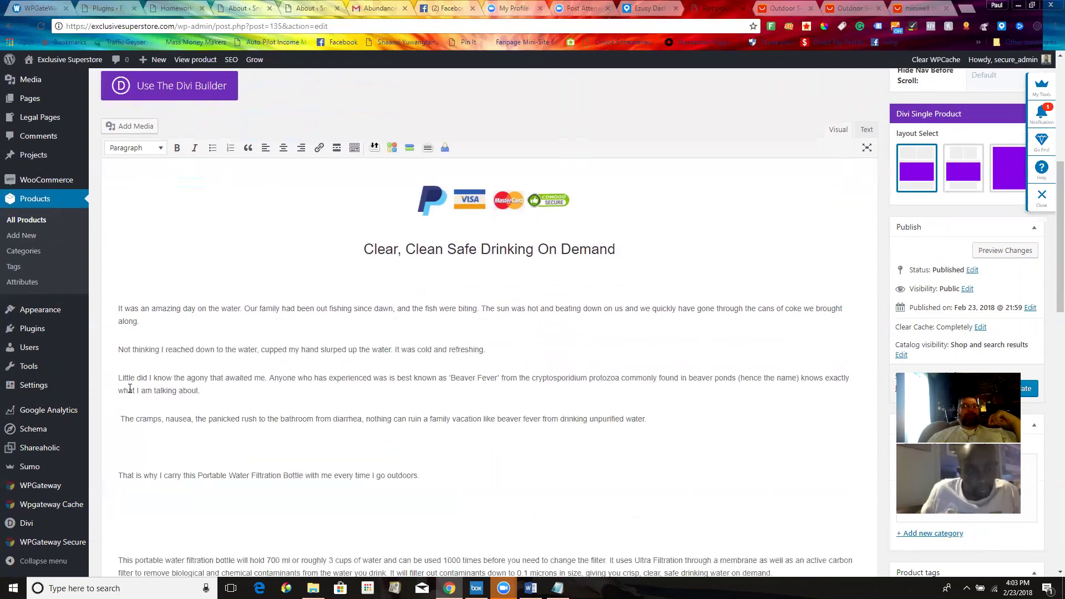
key("Delete")
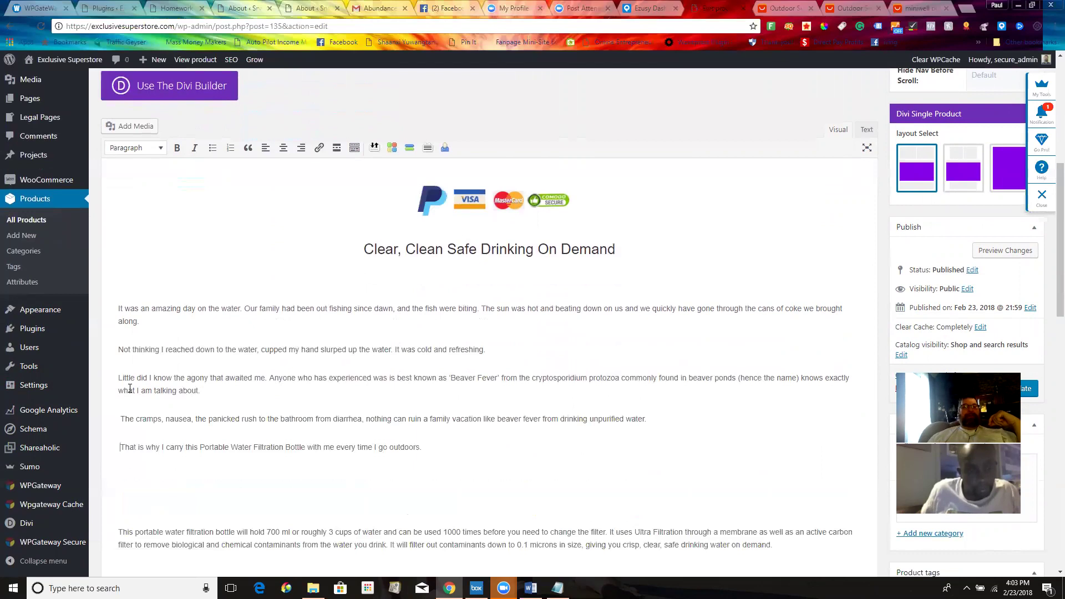
Remove the extra empty lines before the "This portable water filtration bottle", "Ideal for hiking/backpacking" and "Tested and Certified by SGS and FDA" lines
key("Delete")
key("Delete")
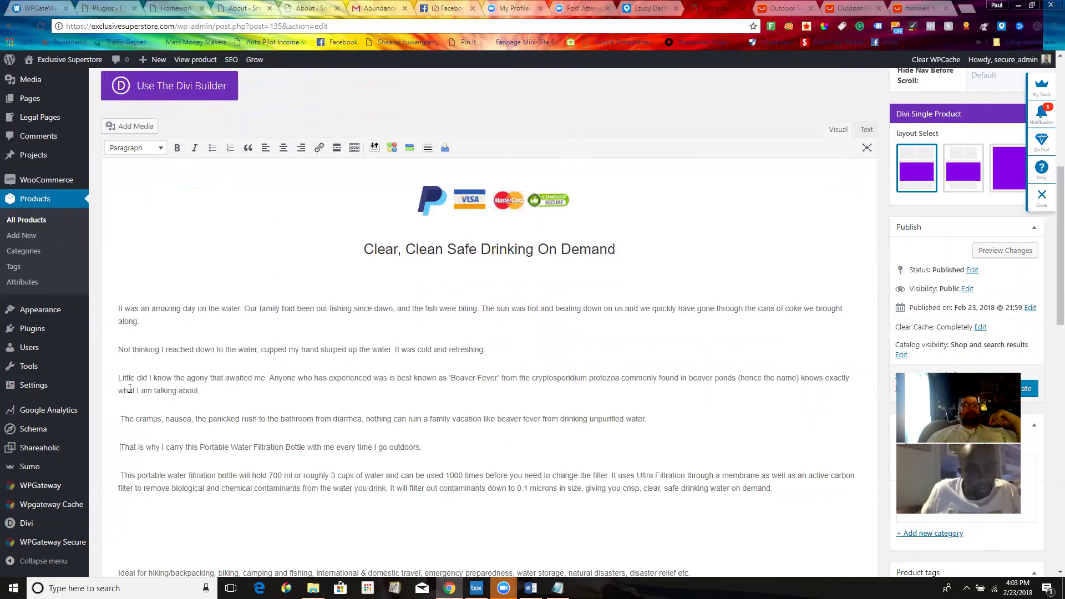
key("Delete")
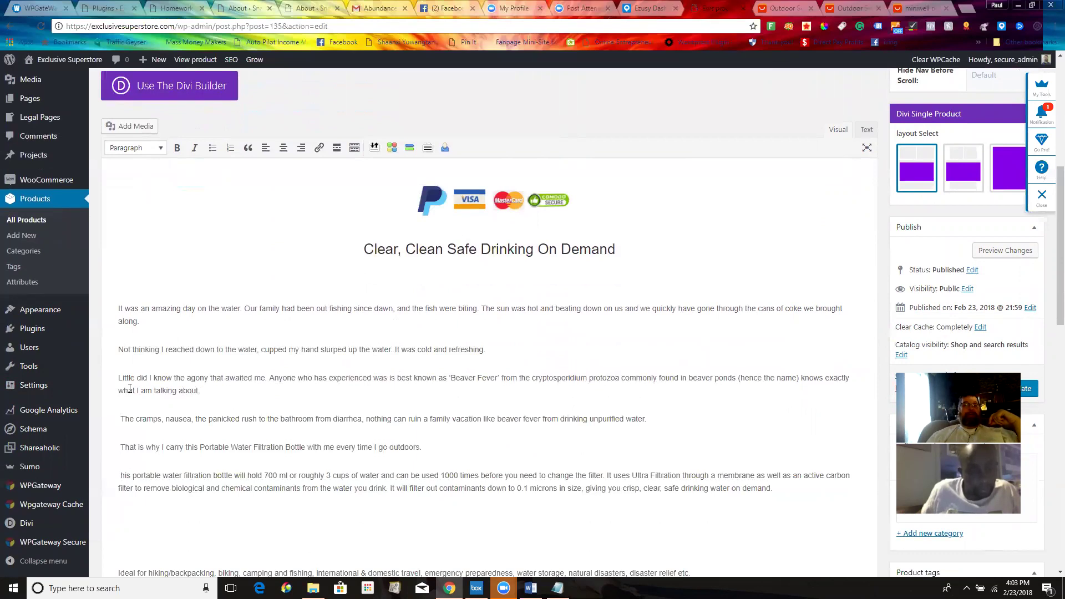
type("T")
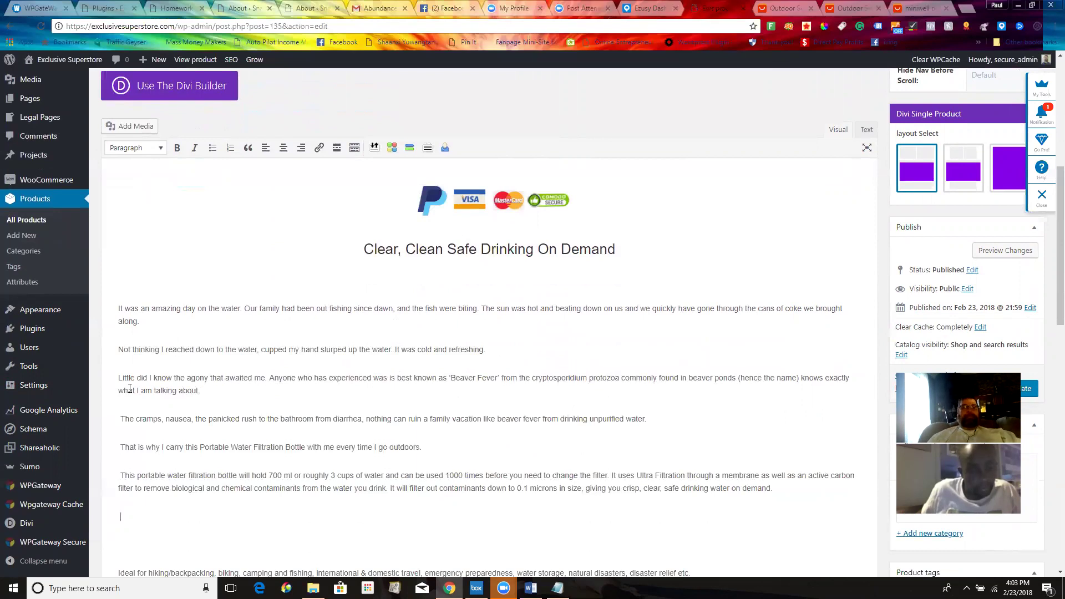
key("Delete")
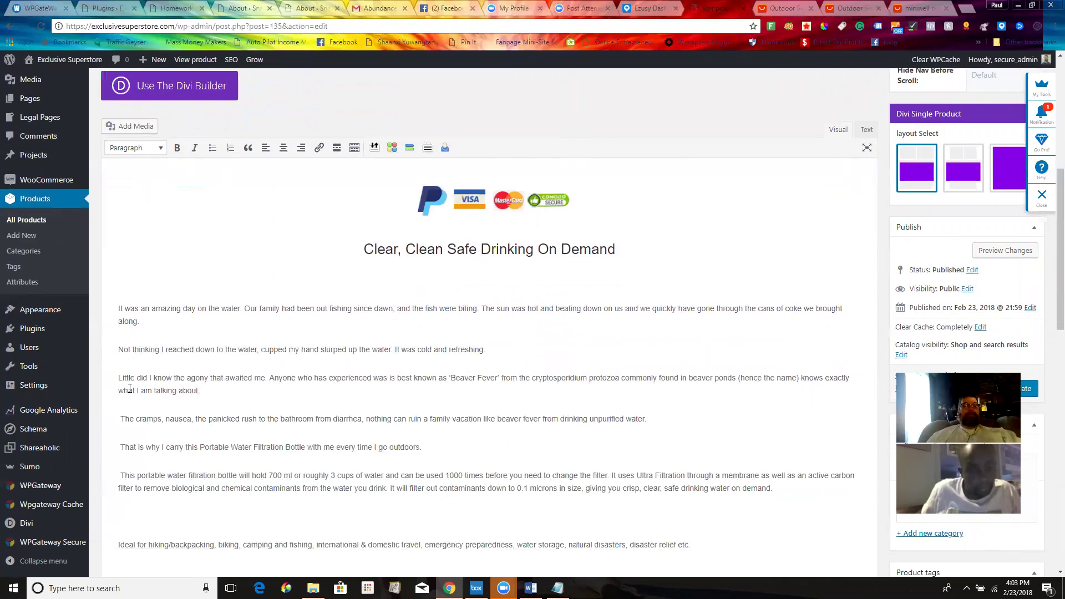
key("Delete")
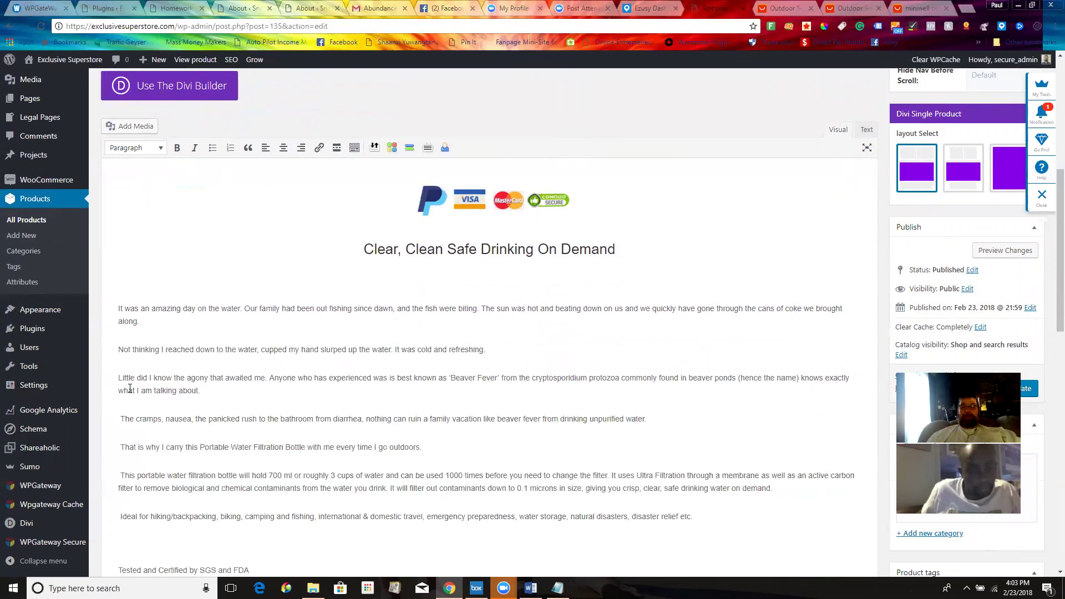
key("Delete")
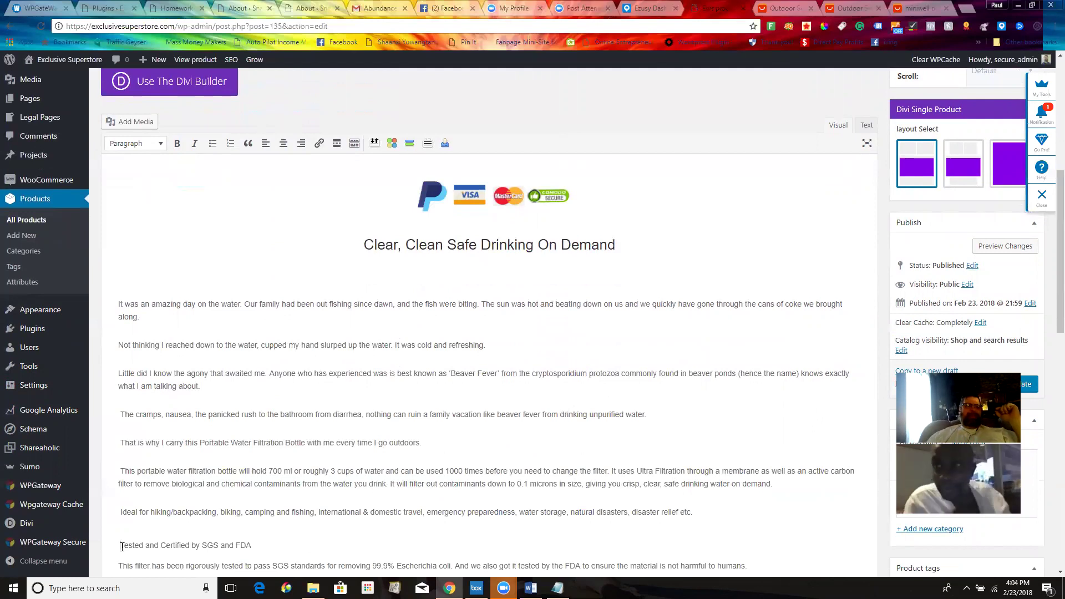
Format the "Tested and Certified by SGS and FDA" line as Heading 3
left_click_drag(121, 546, 270, 544)
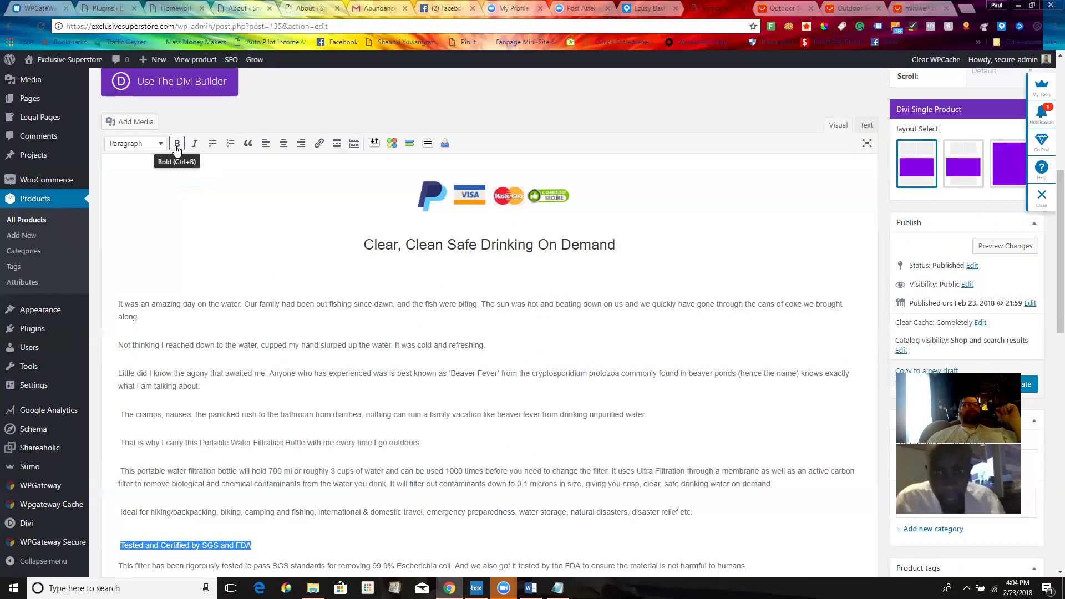
left_click(160, 144)
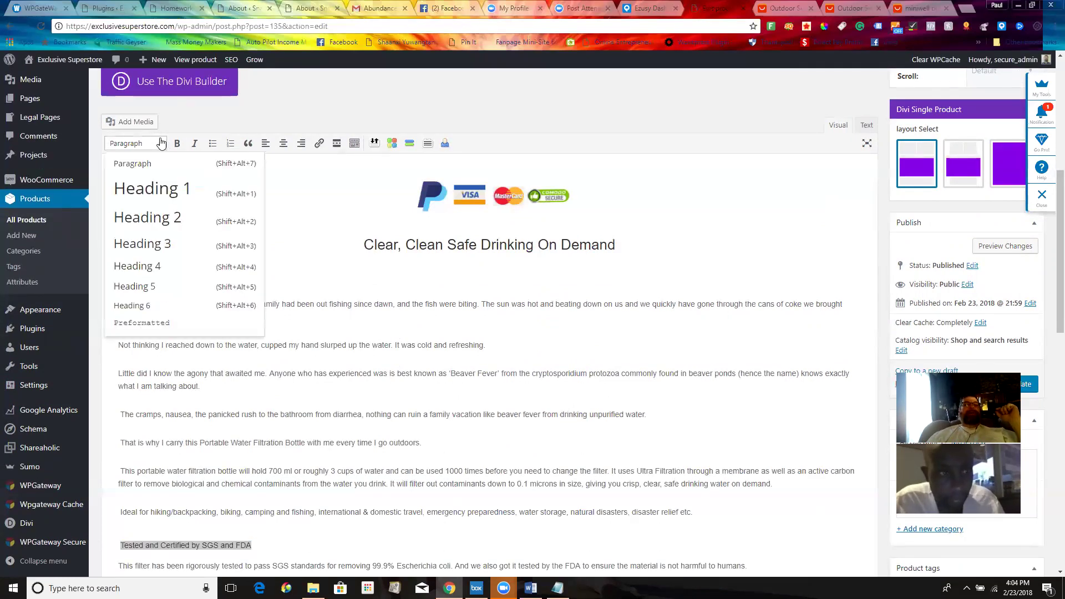
left_click(144, 247)
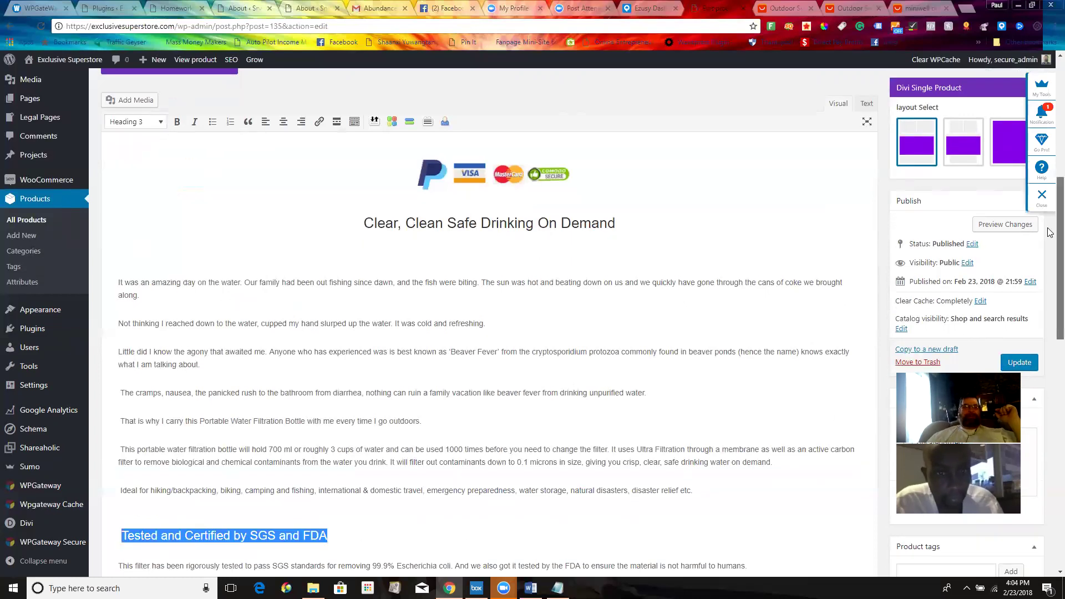
Make the "This filter has been rigorously tested" paragraph below the certification heading bold
scroll(1049, 250, "down", 2)
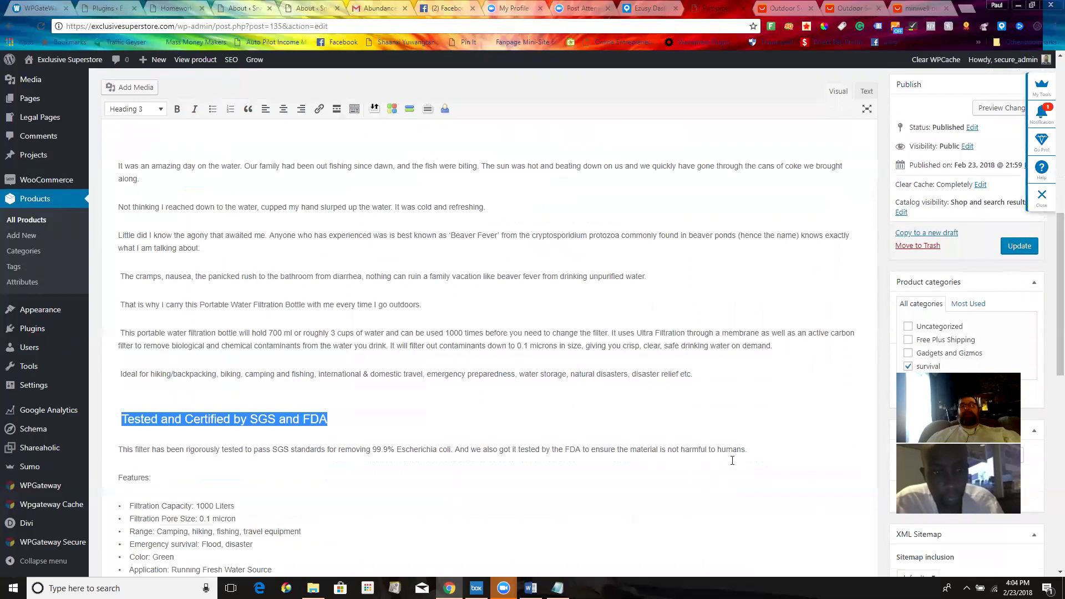
left_click(748, 450)
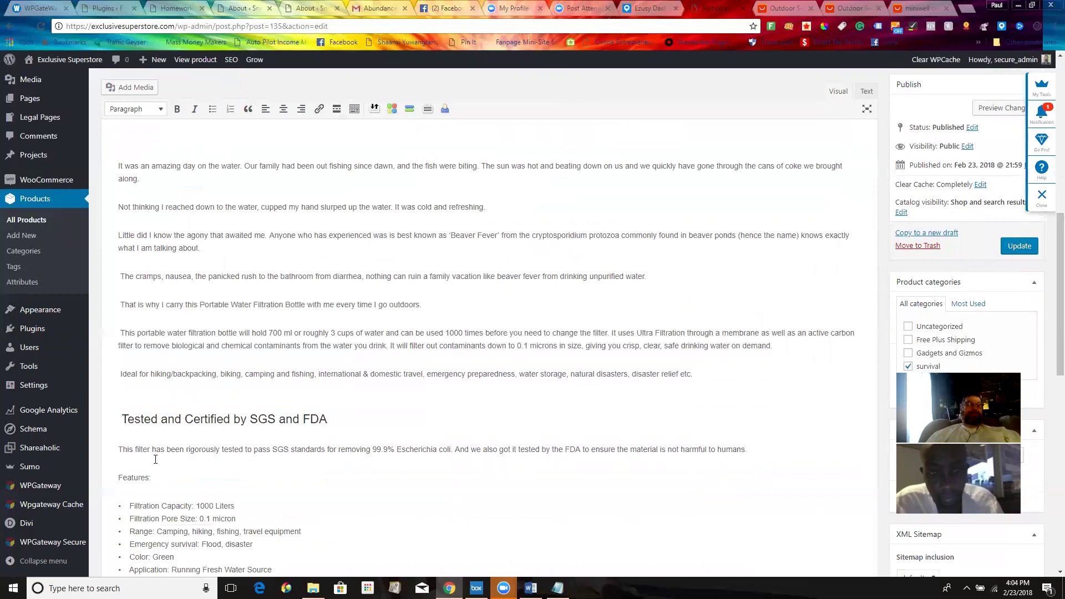
left_click(119, 449, "shift")
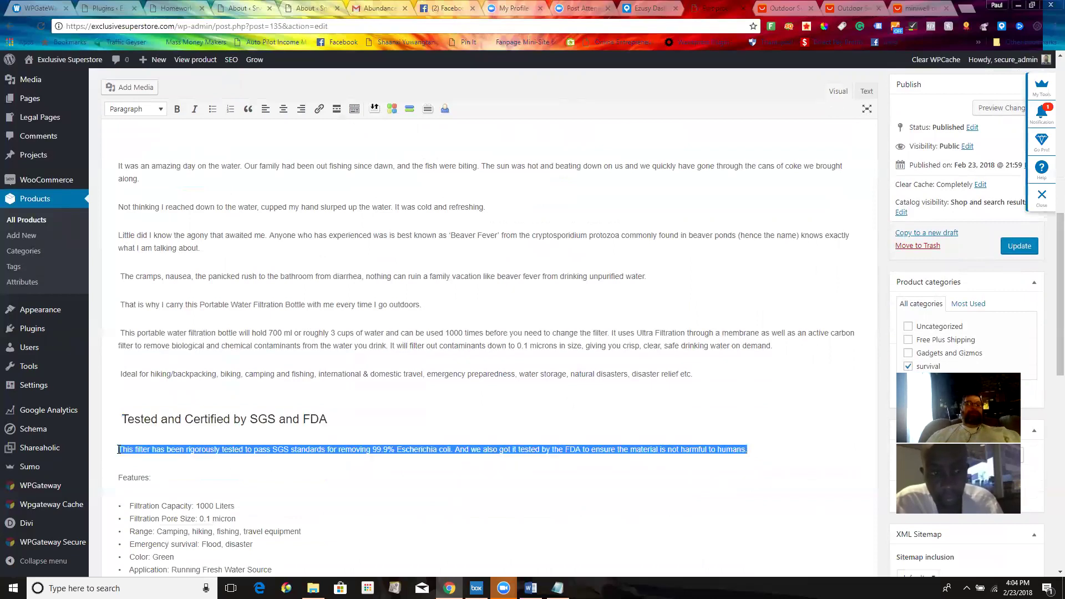
left_click(177, 110)
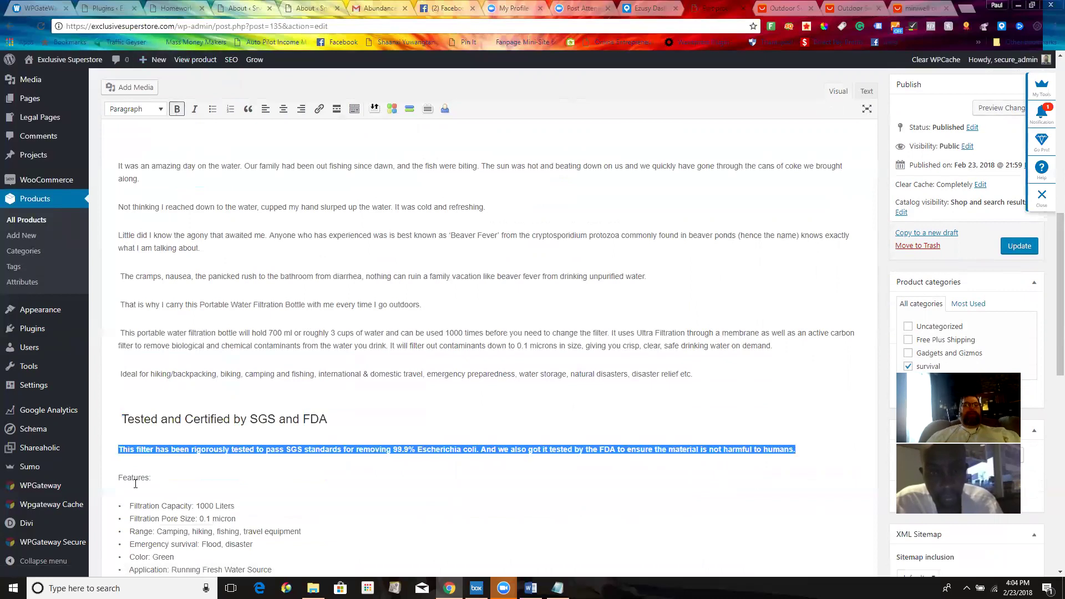
Format the "Features:" line above the bulleted specifications as Heading 3
left_click_drag(118, 478, 167, 486)
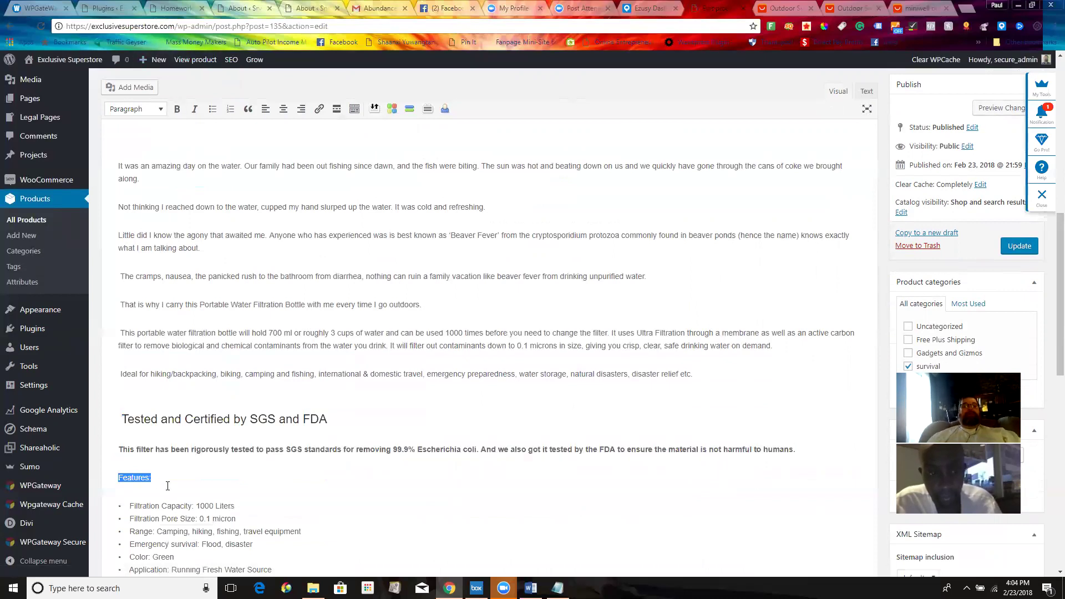
left_click(158, 110)
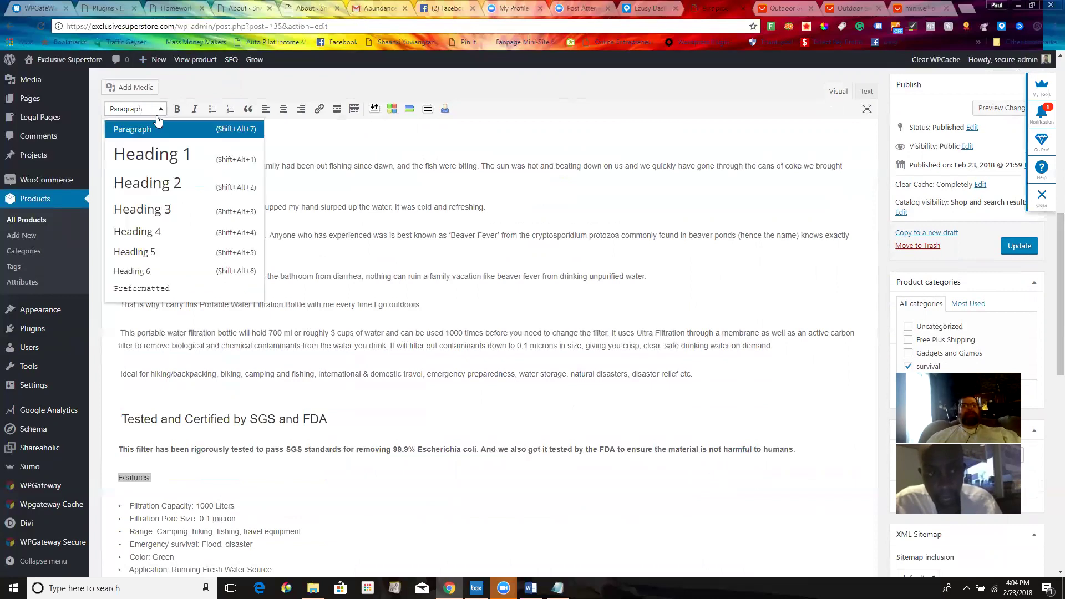
left_click(155, 209)
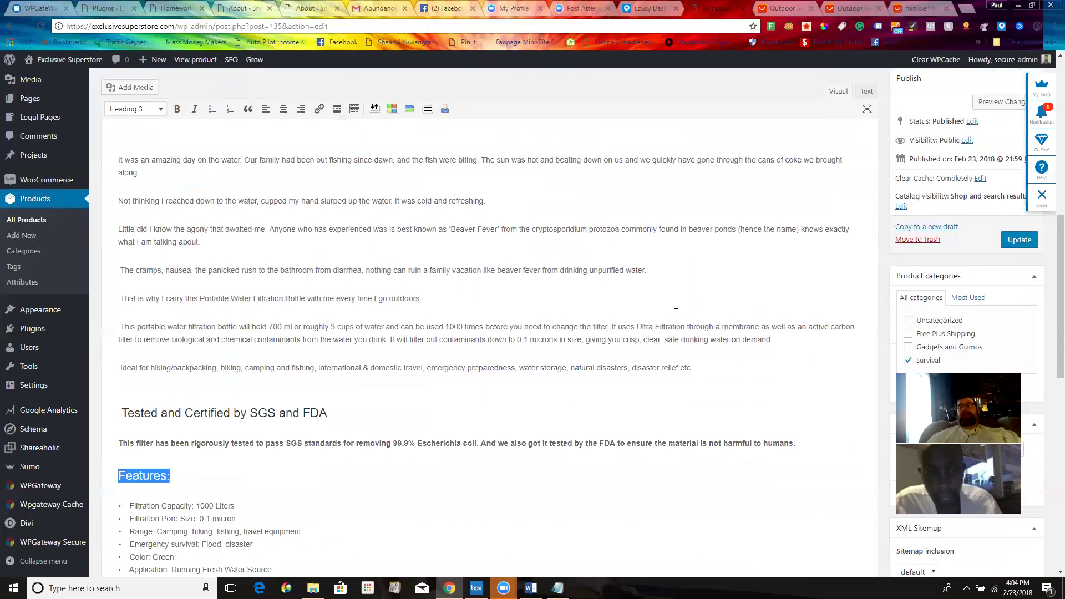
Make the whole "OUR 5 POINT CUSTOMER PROMISE" section bold, including the Banking Level Encrypted SSL Security line
left_click_drag(1050, 246, 1050, 219)
scroll(1050, 219, "up", 2)
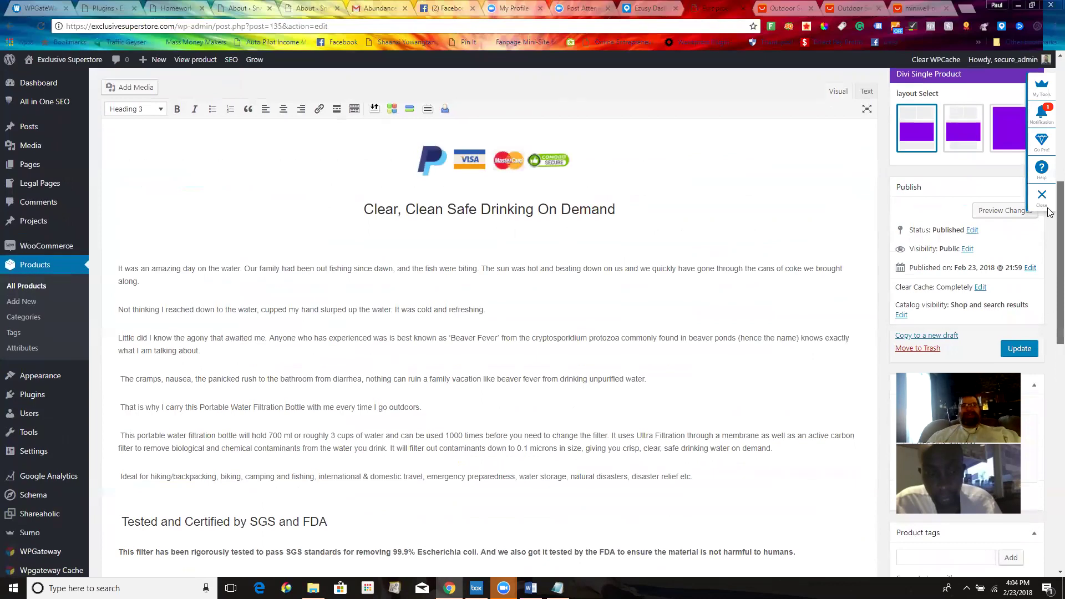
scroll(1050, 212, "down", 1)
scroll(1050, 205, "up", 2)
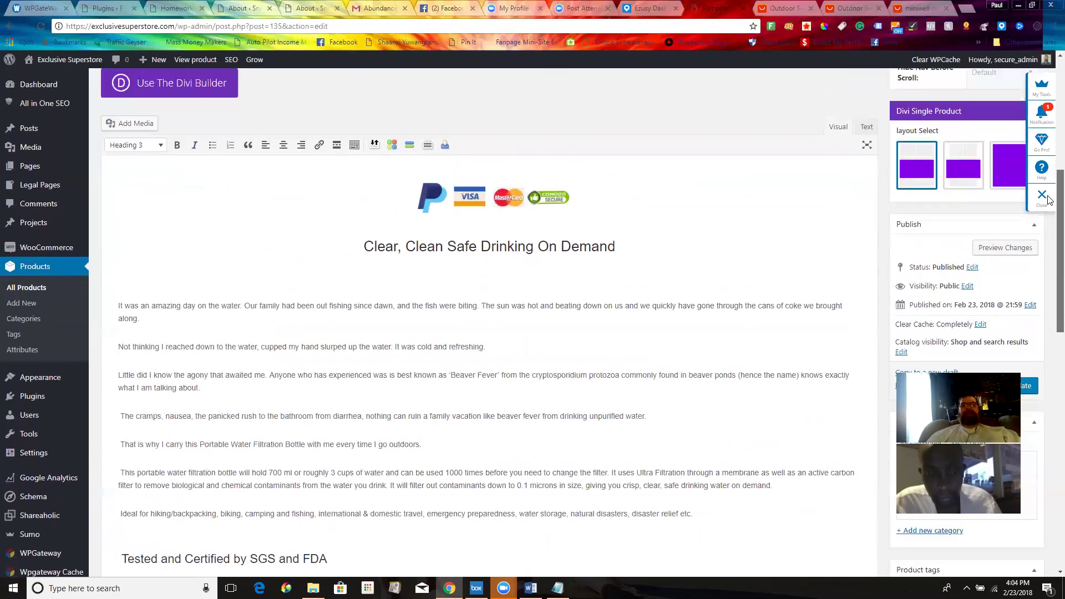
scroll(1048, 200, "down", 10)
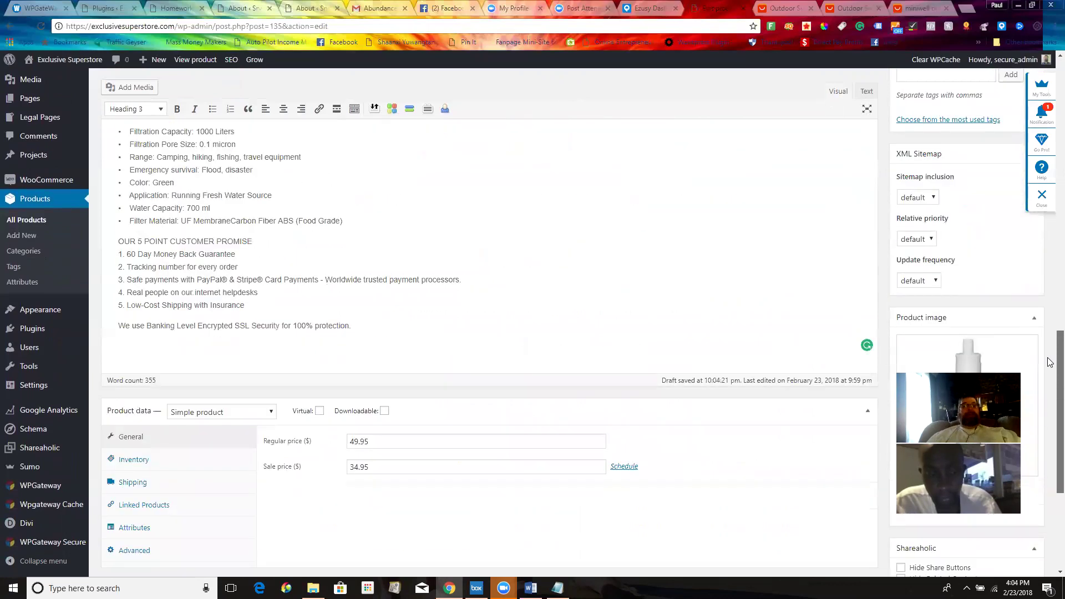
scroll(1049, 361, "up", 1)
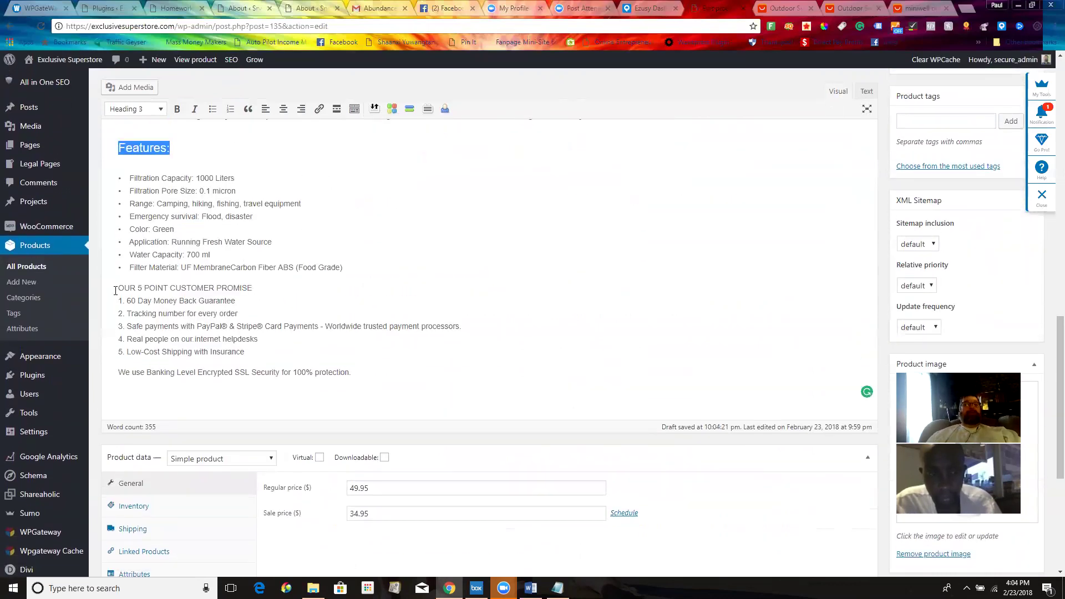
left_click_drag(115, 289, 436, 397)
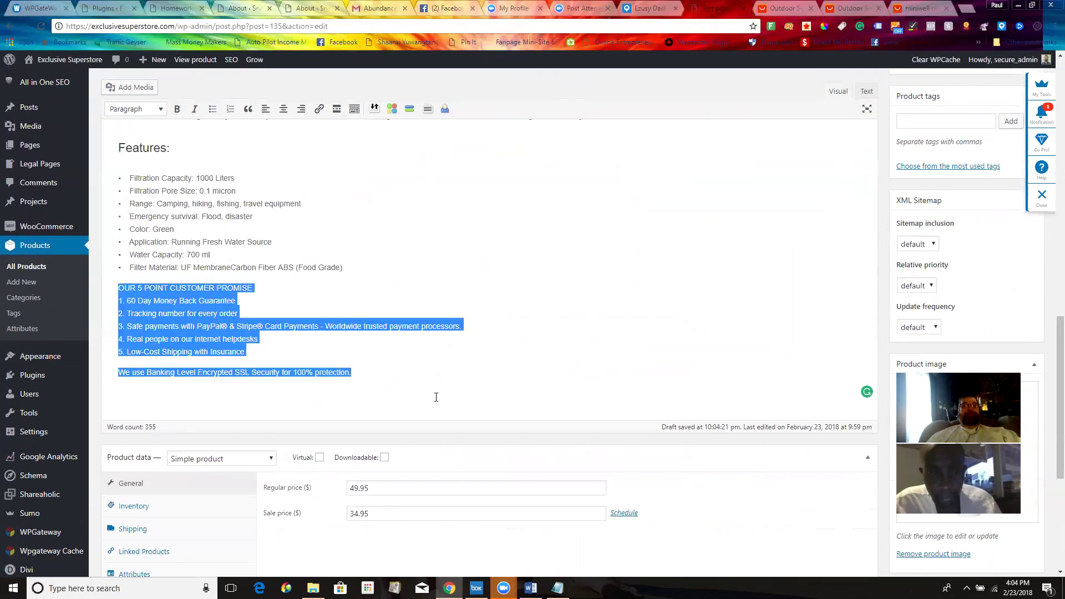
left_click(177, 109)
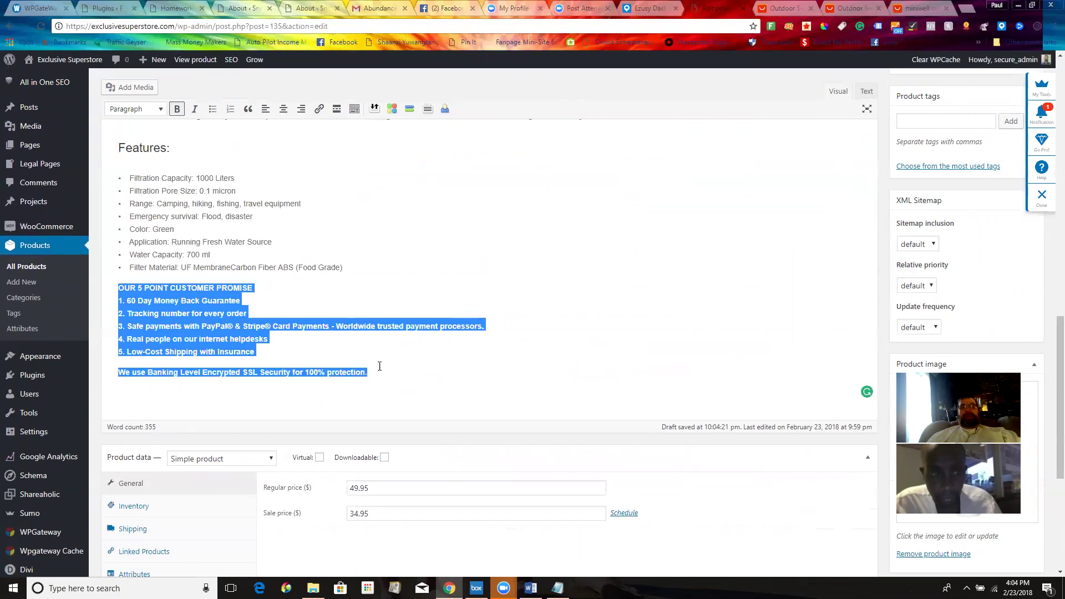
Add a new line reading "Click The Add To Cart Button To Order" below the SSL Security line
left_click(381, 372)
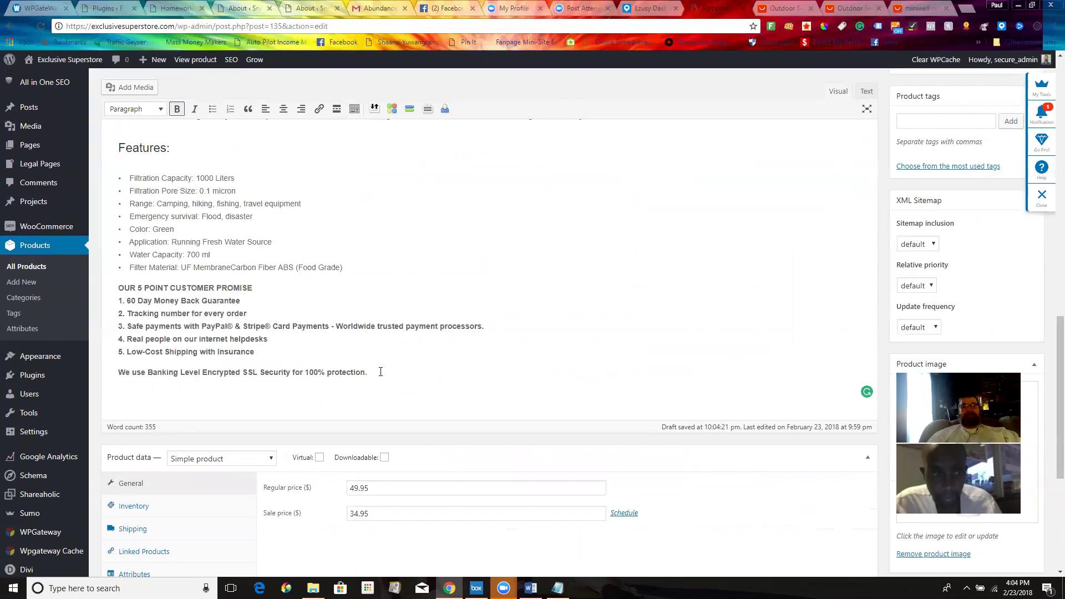
key("Return")
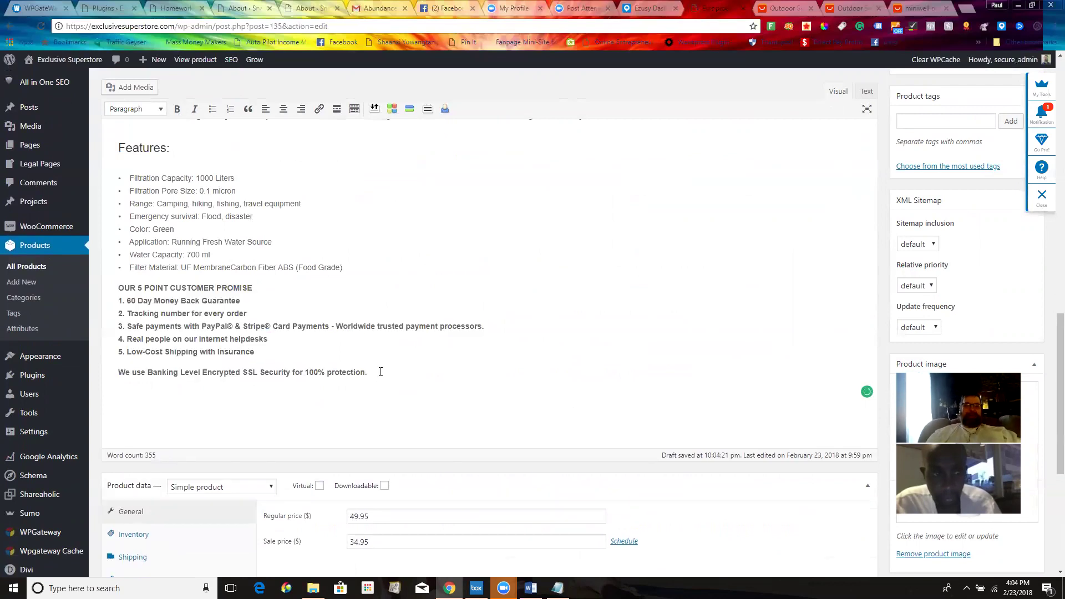
type("Click The Add To Cart Button To Order")
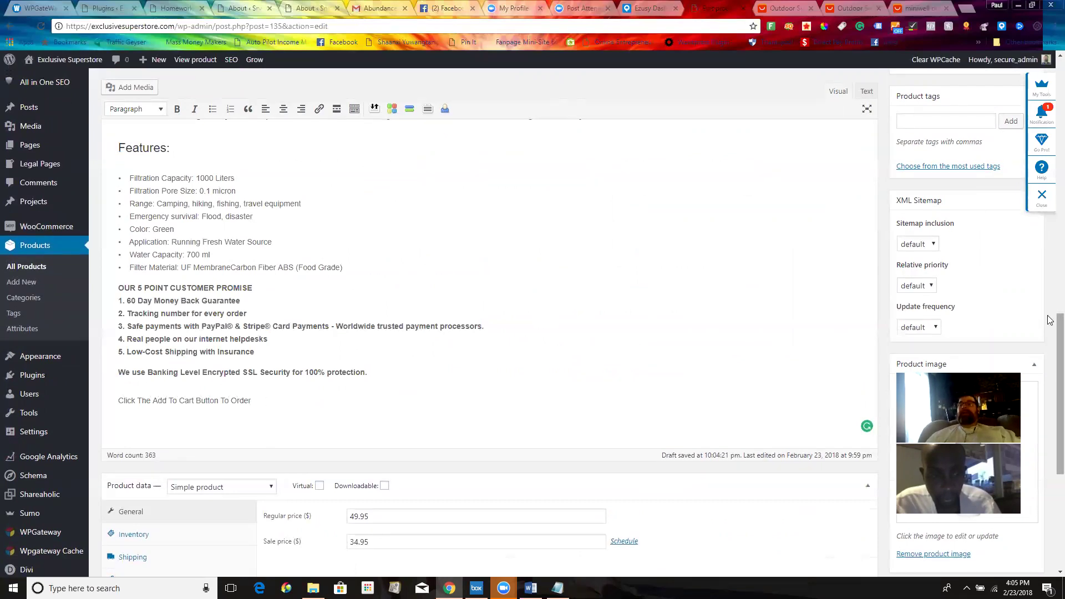
Replace the main product image with the media library photo of the man in the blue jacket drinking from the bottle
left_click_drag(1049, 331, 1049, 404)
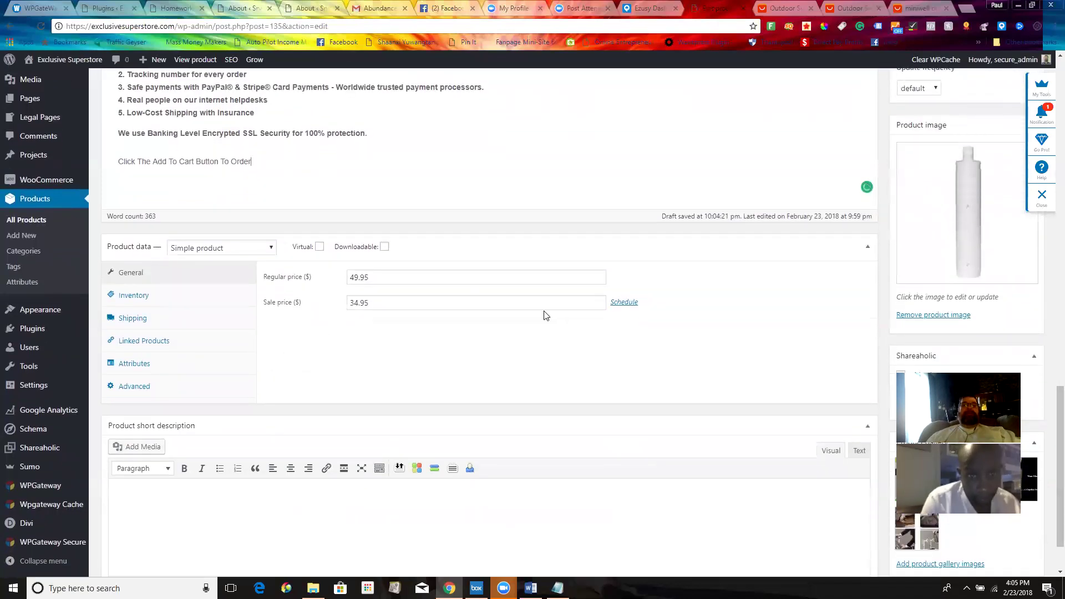
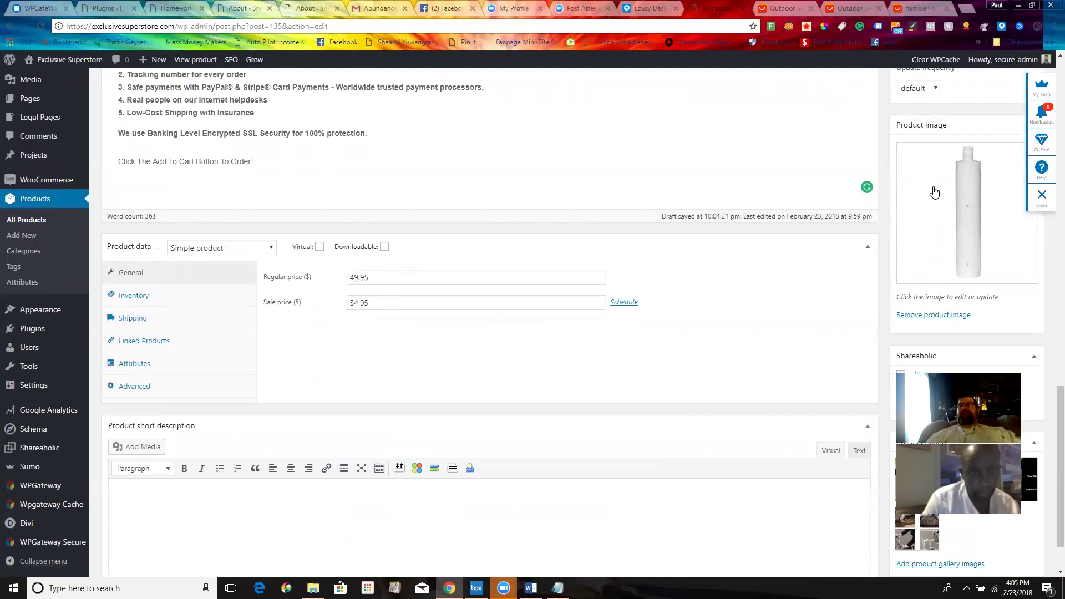
left_click(944, 316)
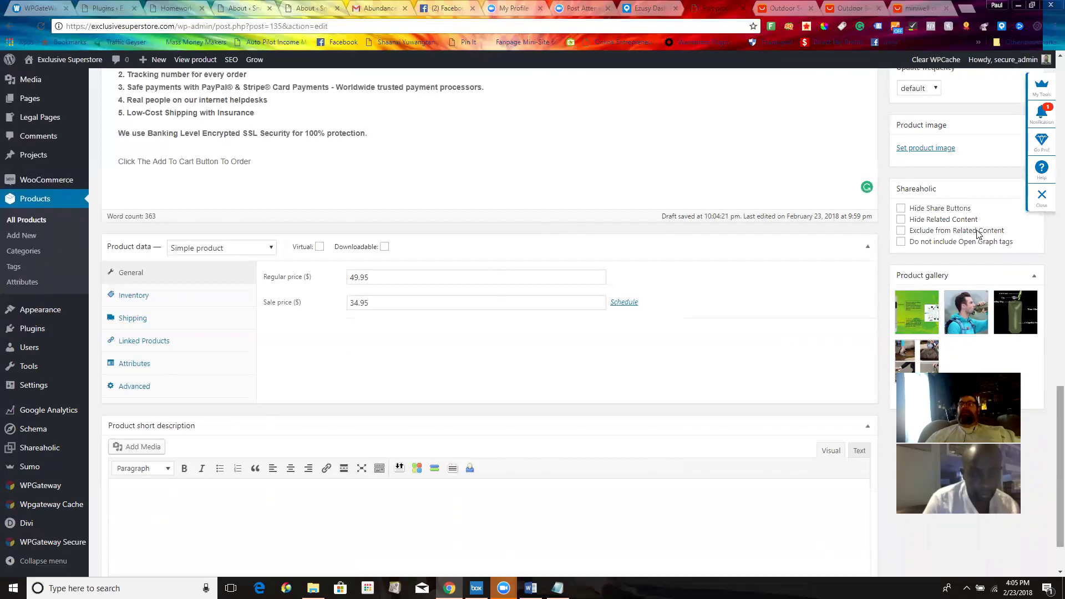
left_click(922, 149)
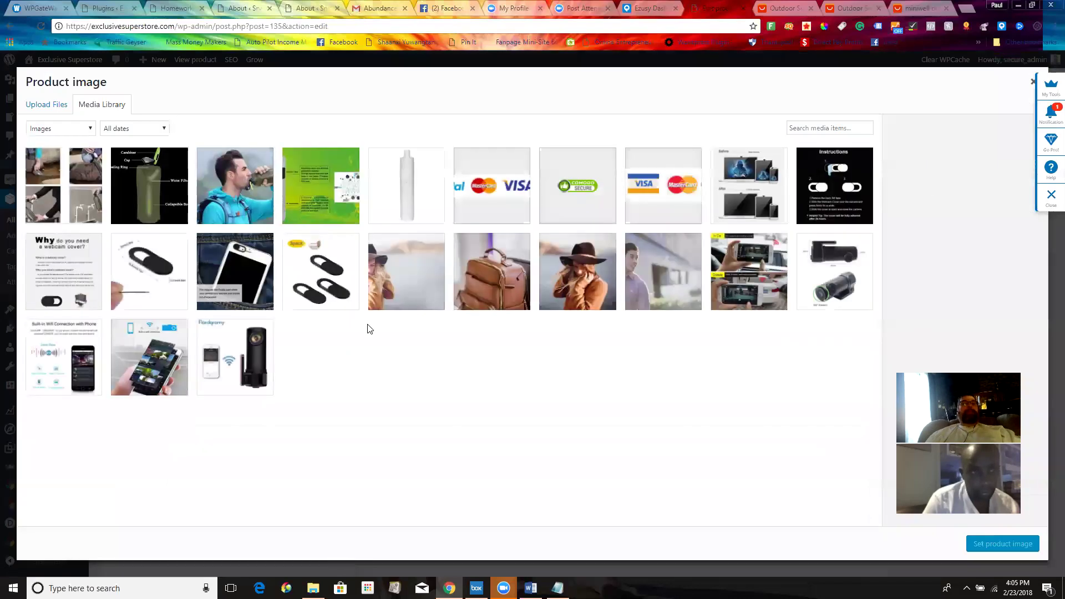
left_click(216, 183)
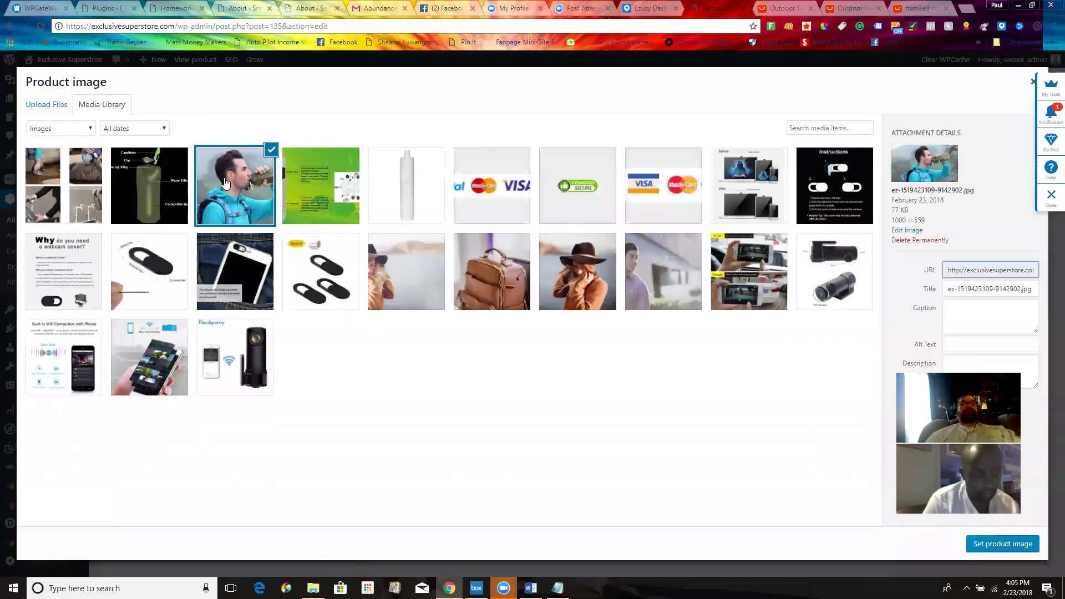
left_click(1010, 545)
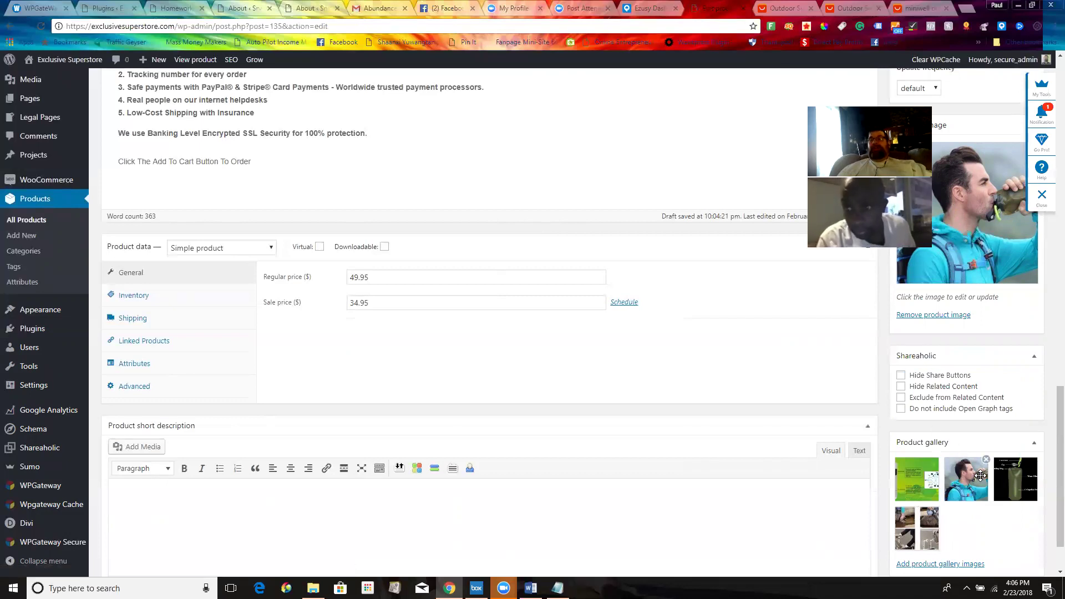
Add the white filter cartridge image from the media library to the product gallery
left_click(949, 565)
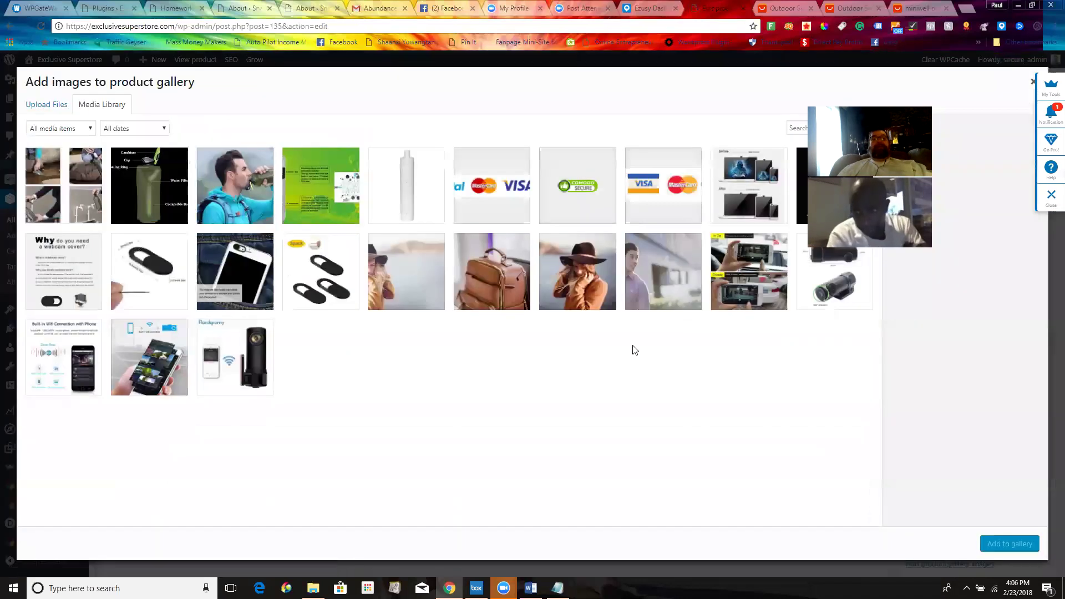
left_click(408, 173)
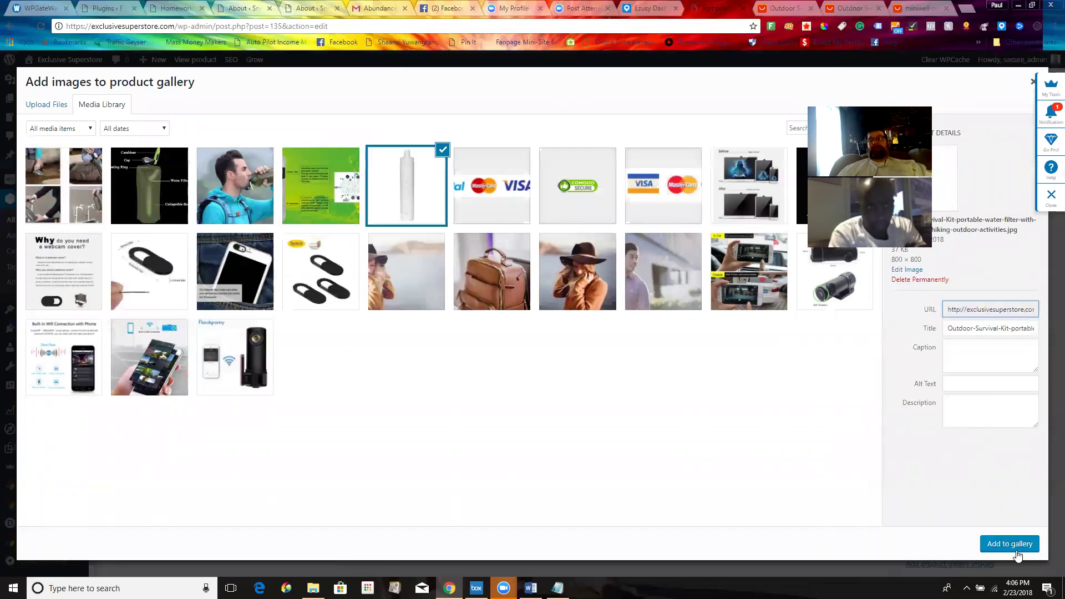
left_click(1020, 542)
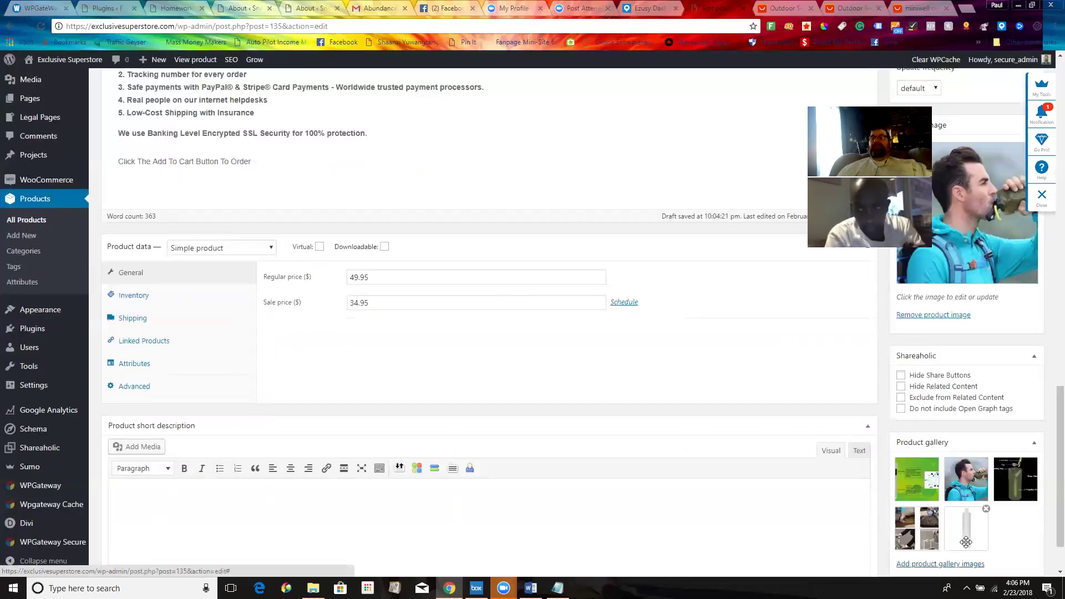
Reorder the product gallery to drinking man, green infographic, white cartridge, four-photo collage and dark bottle diagram
left_click_drag(965, 541, 993, 488)
left_click_drag(904, 527, 1010, 527)
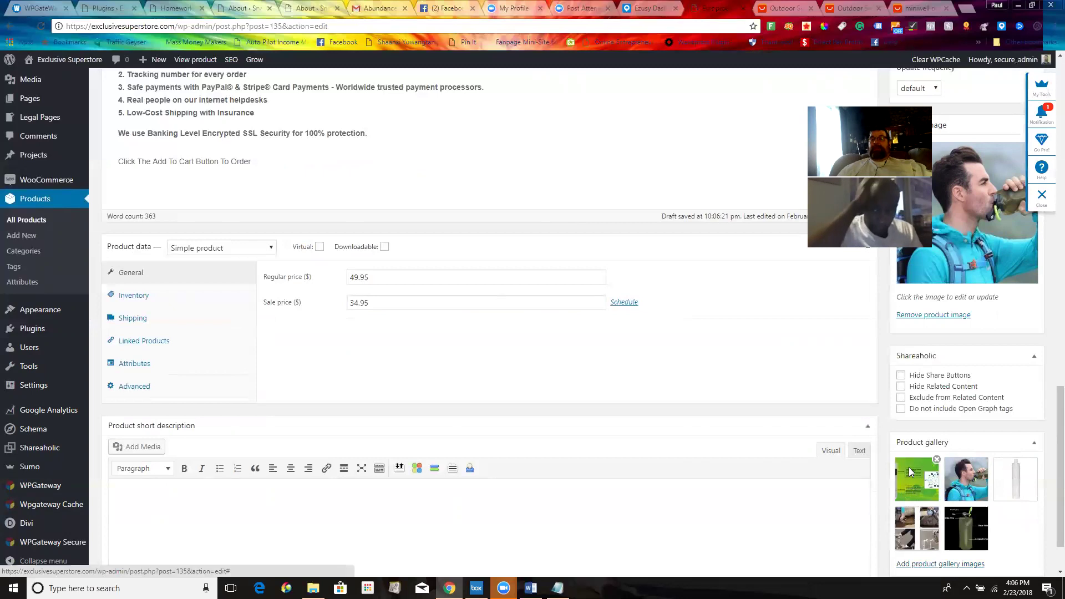
left_click_drag(908, 467, 982, 467)
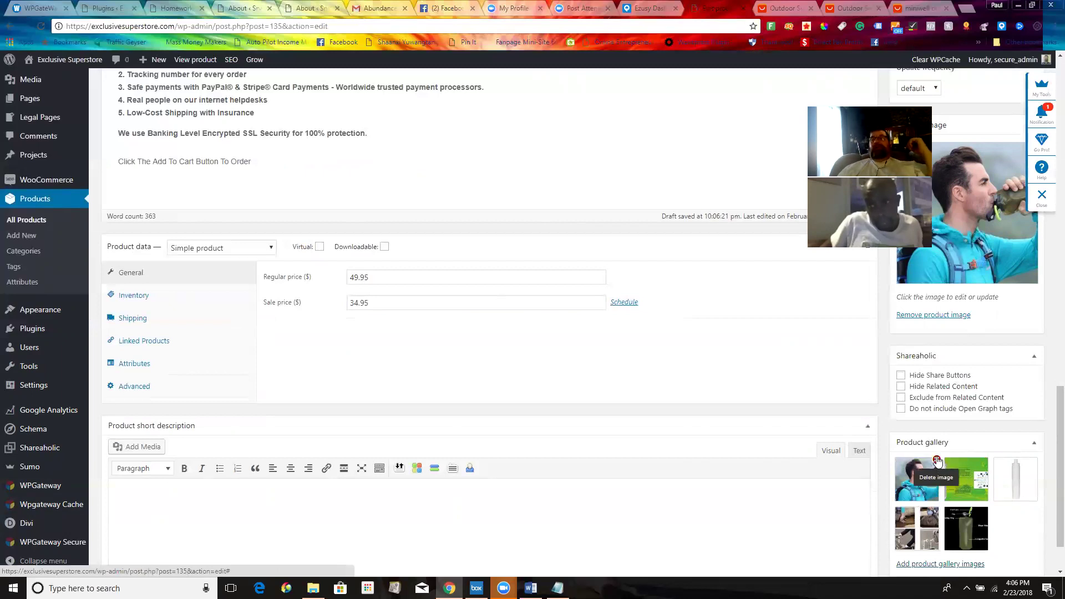
Preview the product page to check its main image and gallery thumbnails, and return to the product editor
left_click_drag(1051, 424, 1050, 187)
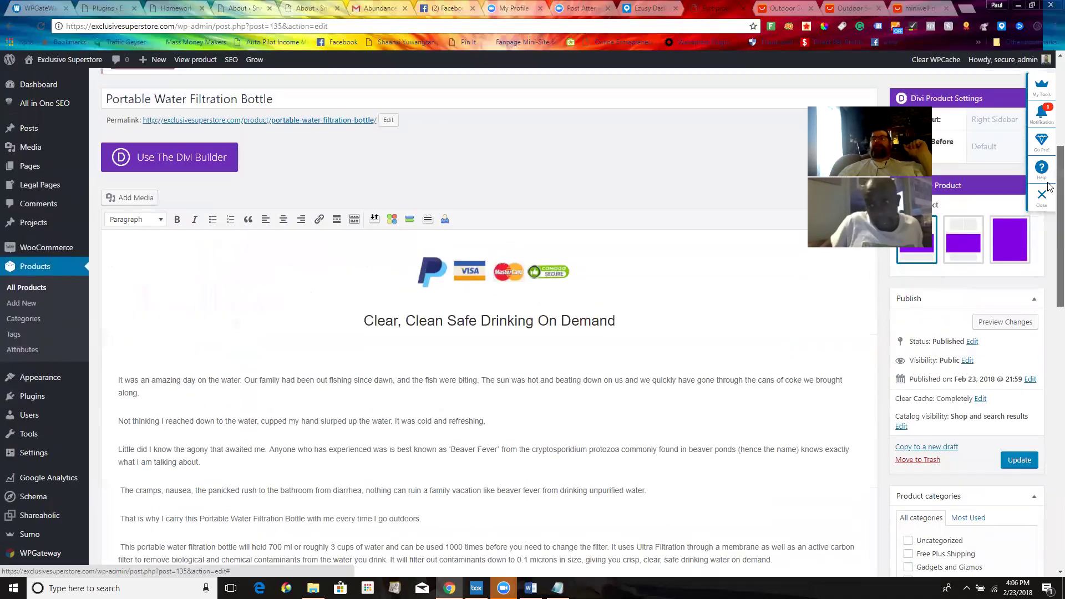
left_click(1012, 322)
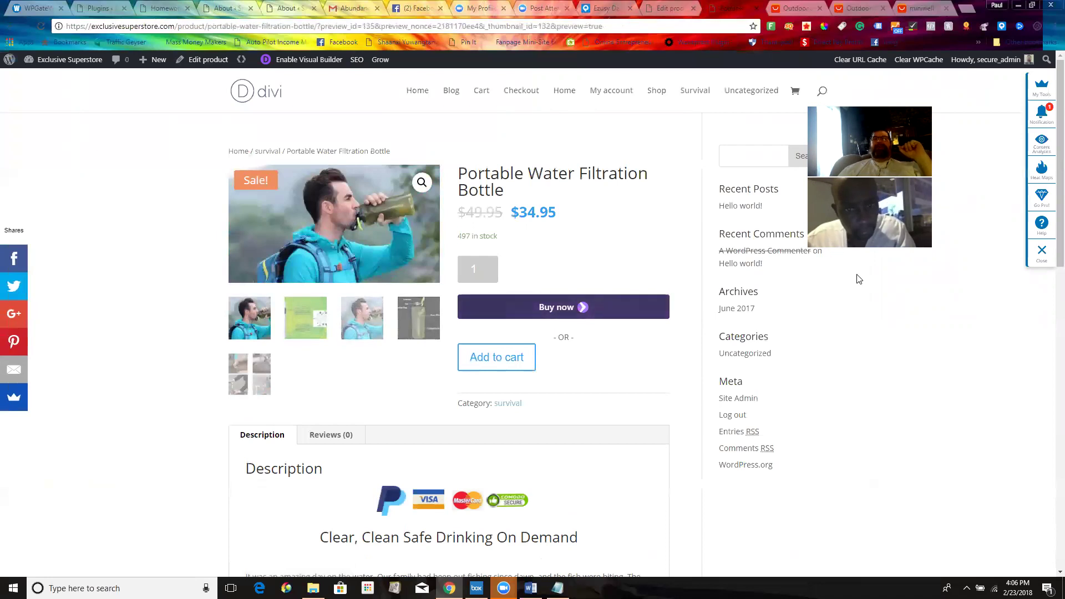
key("ctrl+shift+Tab")
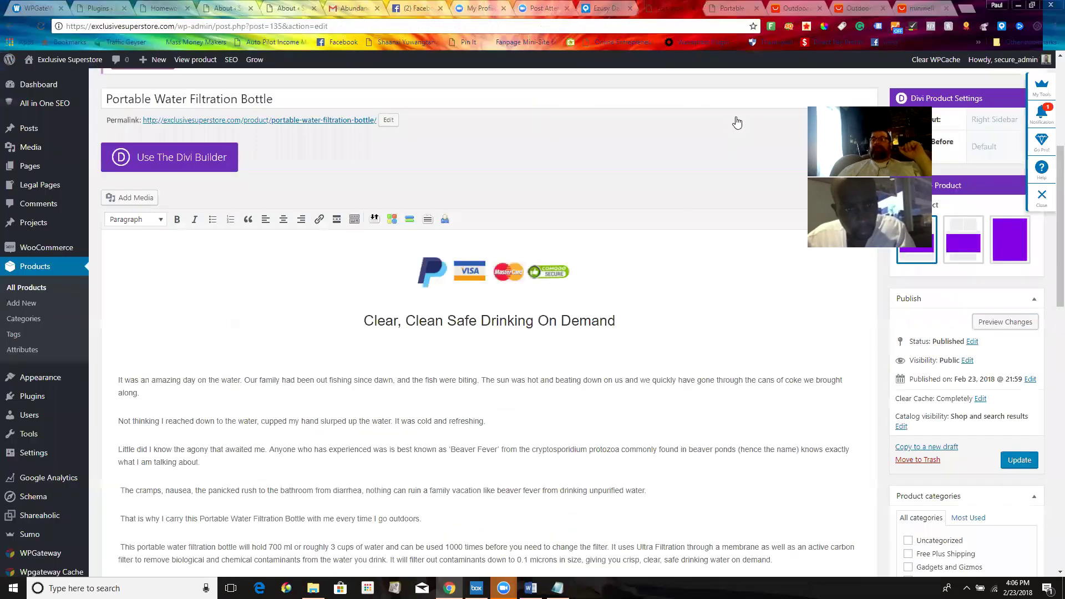
Remove the photo of the drinking man from the product gallery
left_click_drag(1049, 256, 1045, 539)
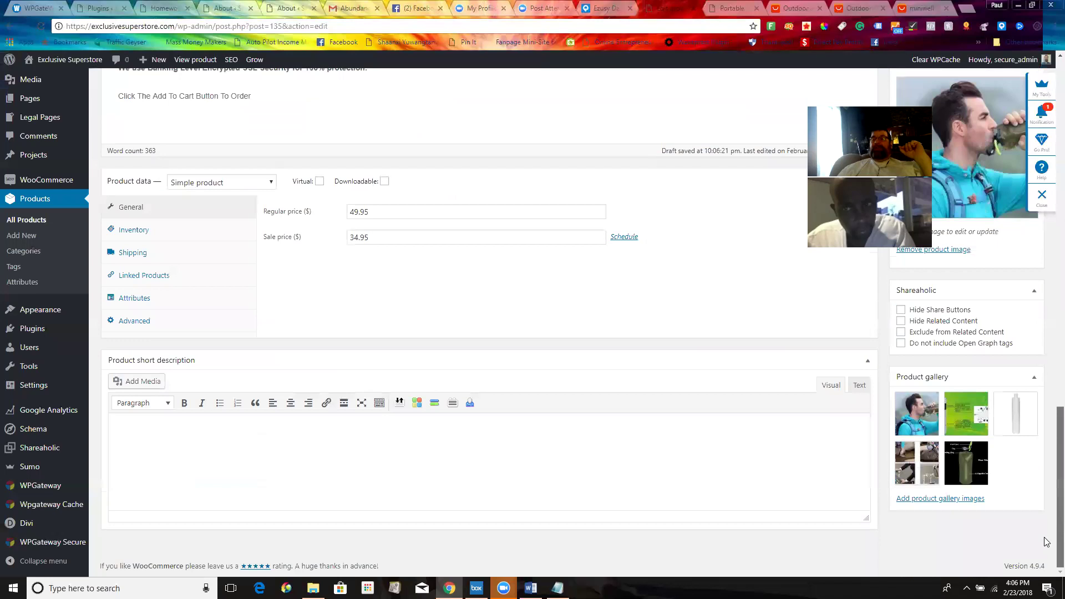
mouse_move(918, 413)
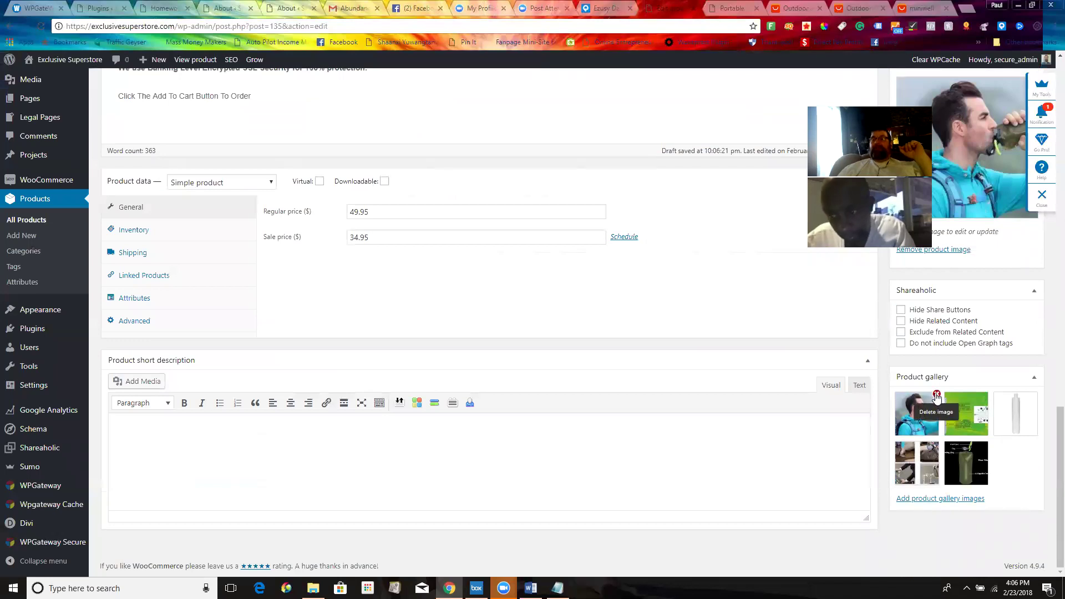
left_click(935, 395)
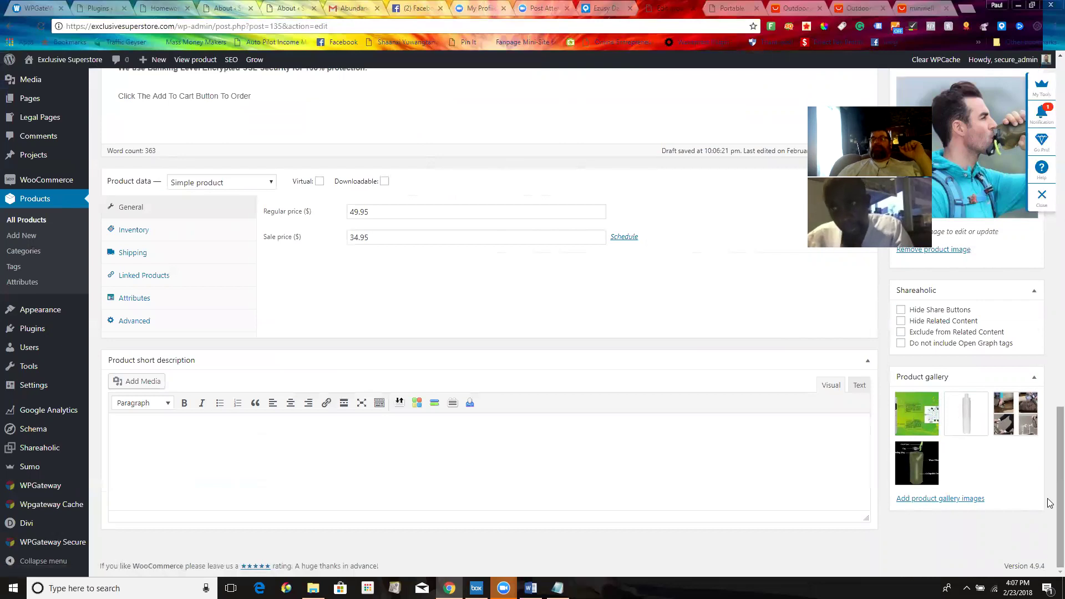
Review the previewed product page from the images and price down to the closing call-to-action line
left_click_drag(1050, 499, 1048, 191)
scroll(1049, 191, "up", 1)
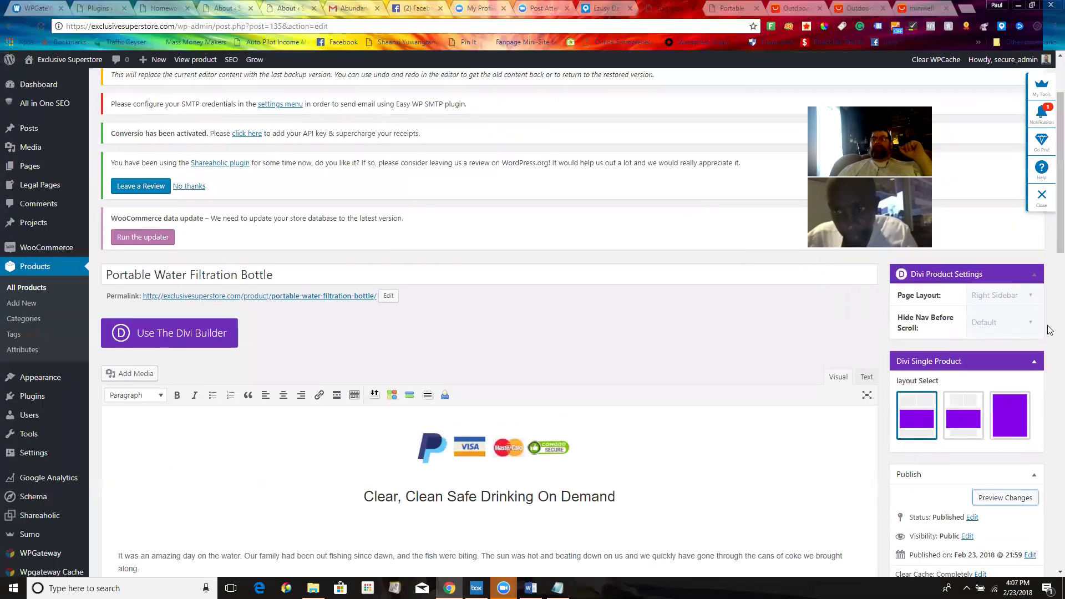
scroll(1050, 239, "up", 2)
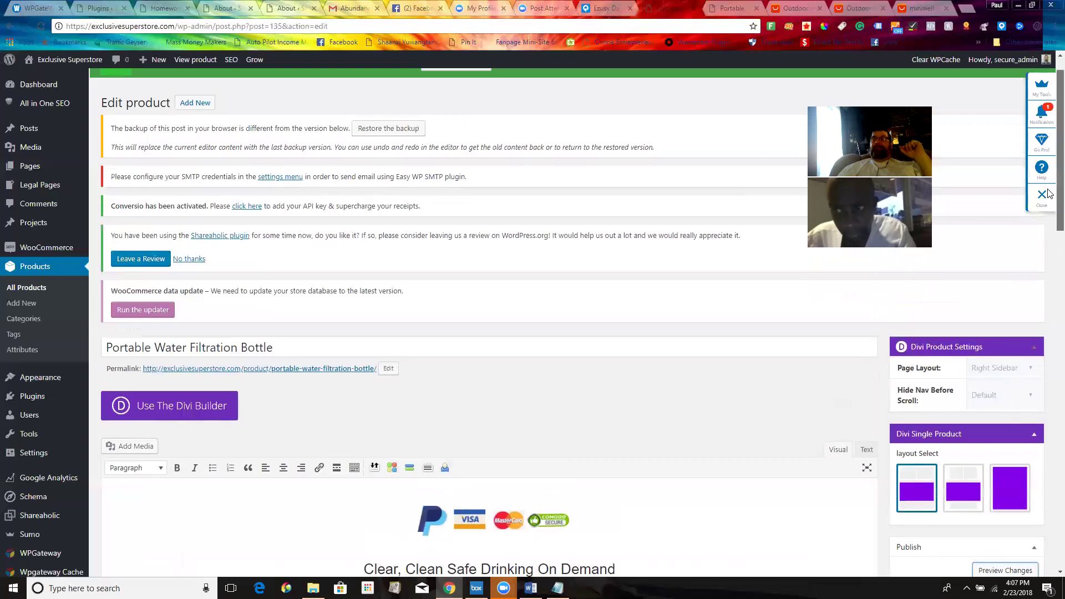
scroll(1050, 249, "down", 3)
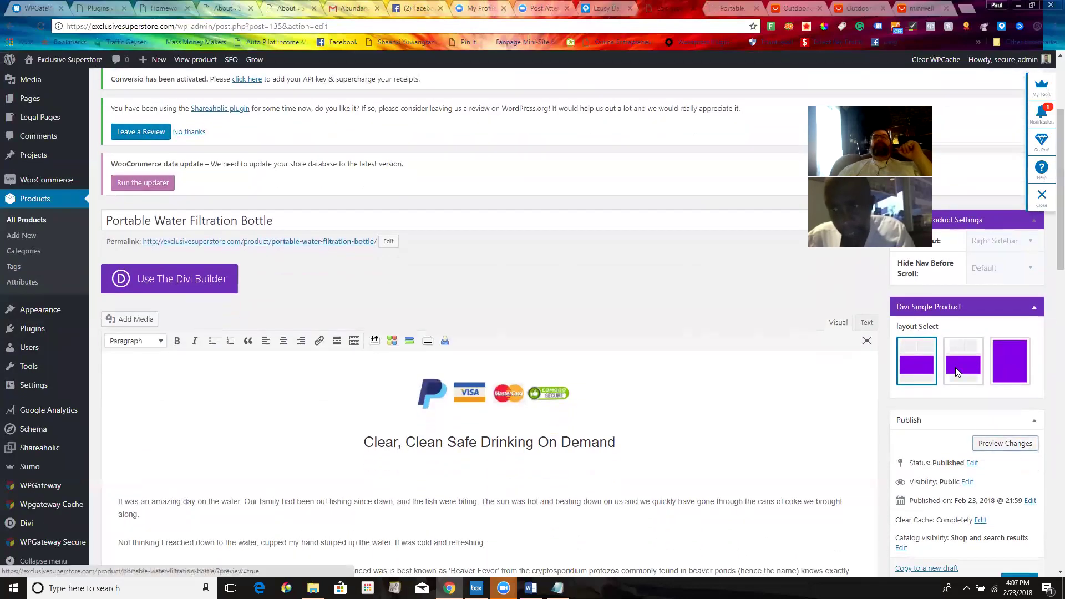
left_click(732, 8)
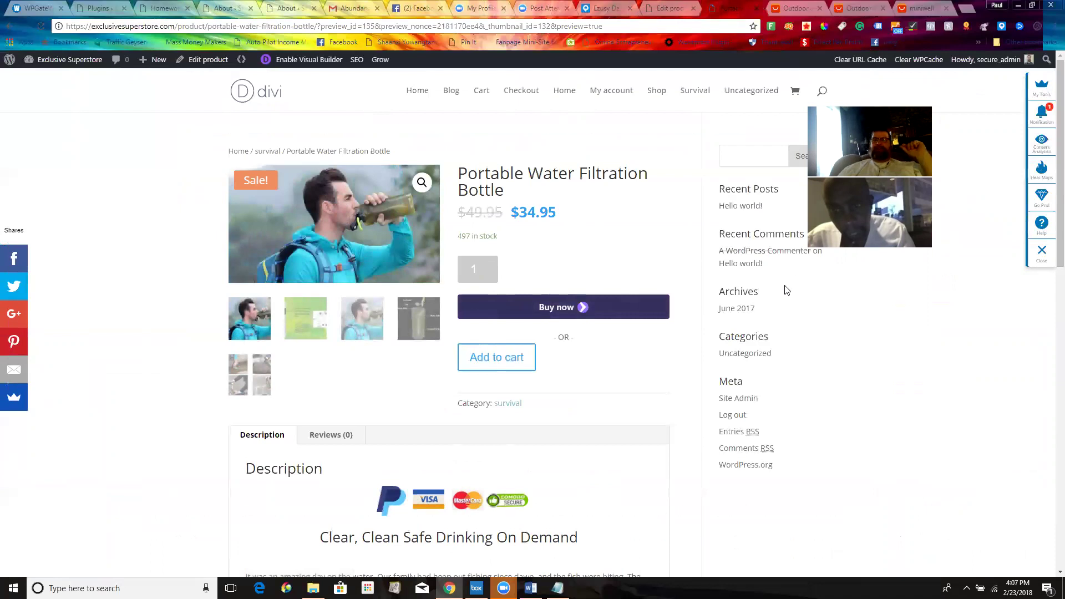
scroll(1048, 186, "down", 5)
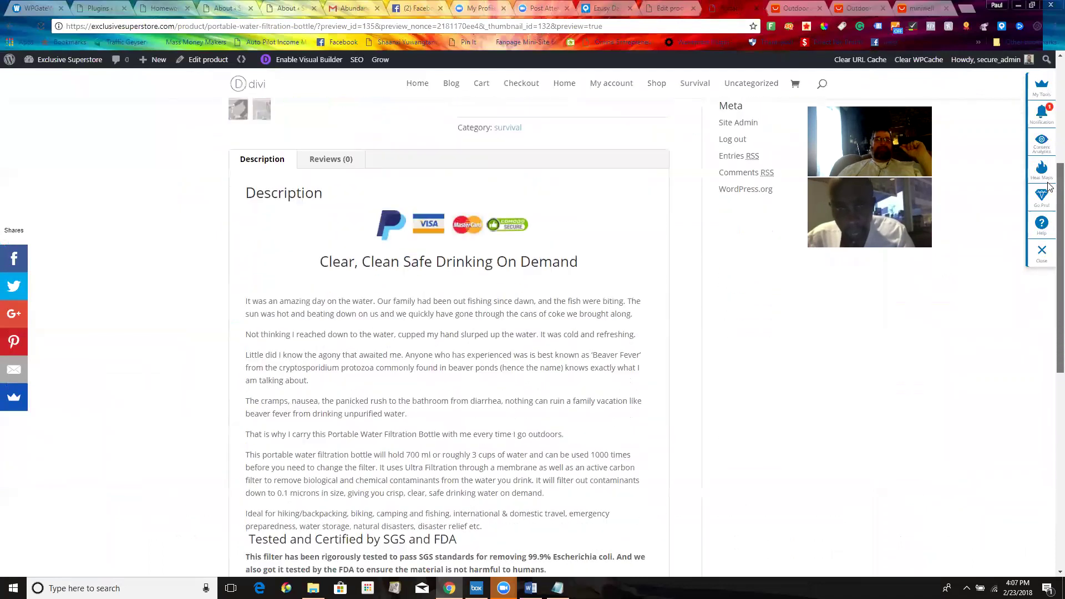
scroll(1048, 186, "down", 3)
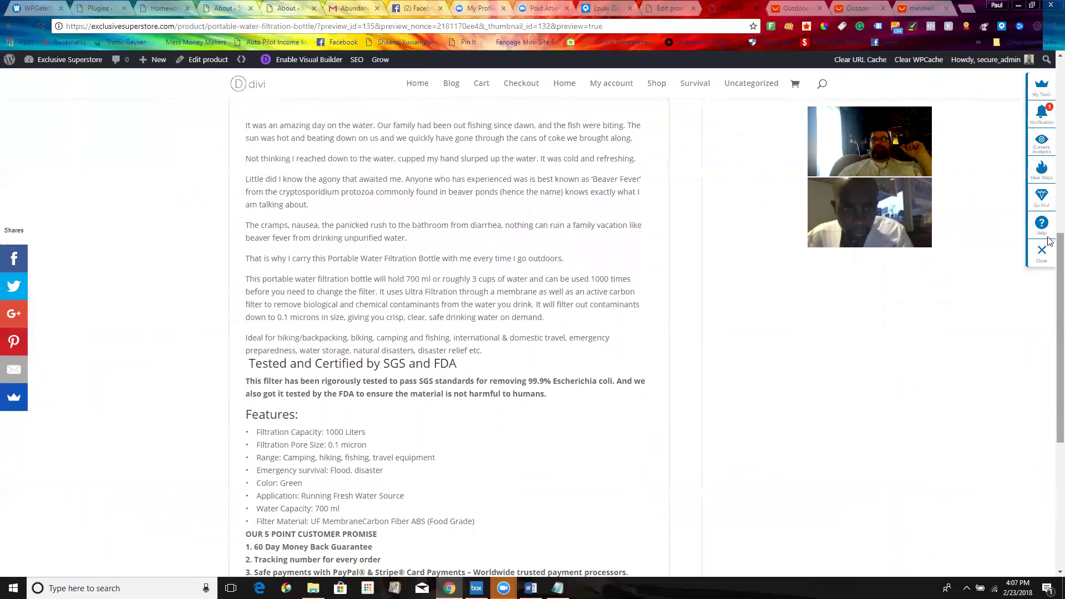
scroll(1049, 311, "down", 5)
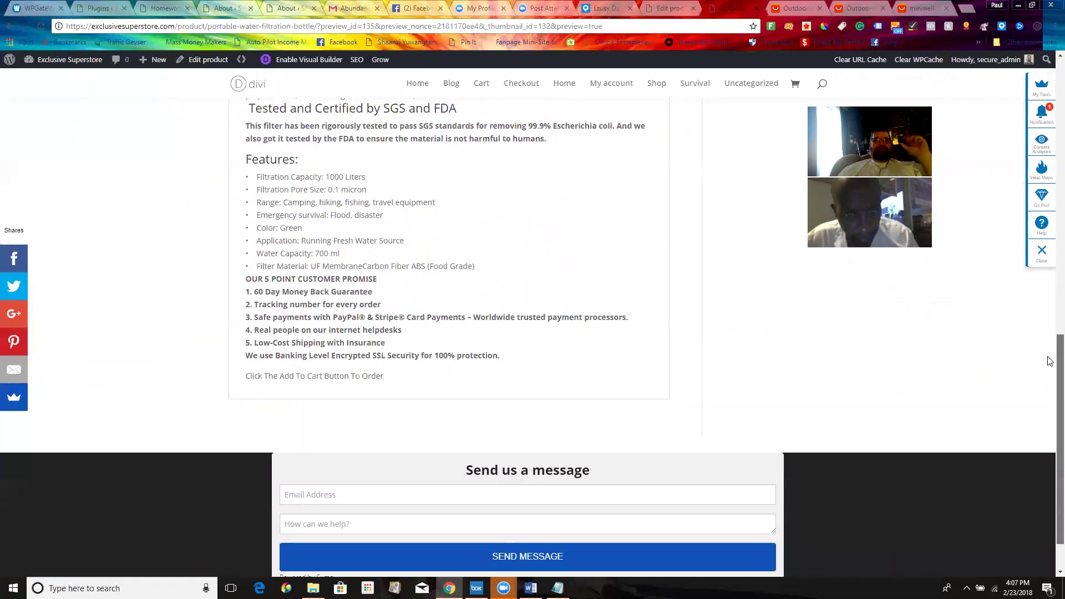
scroll(1048, 355, "up", 5)
scroll(1046, 333, "down", 6)
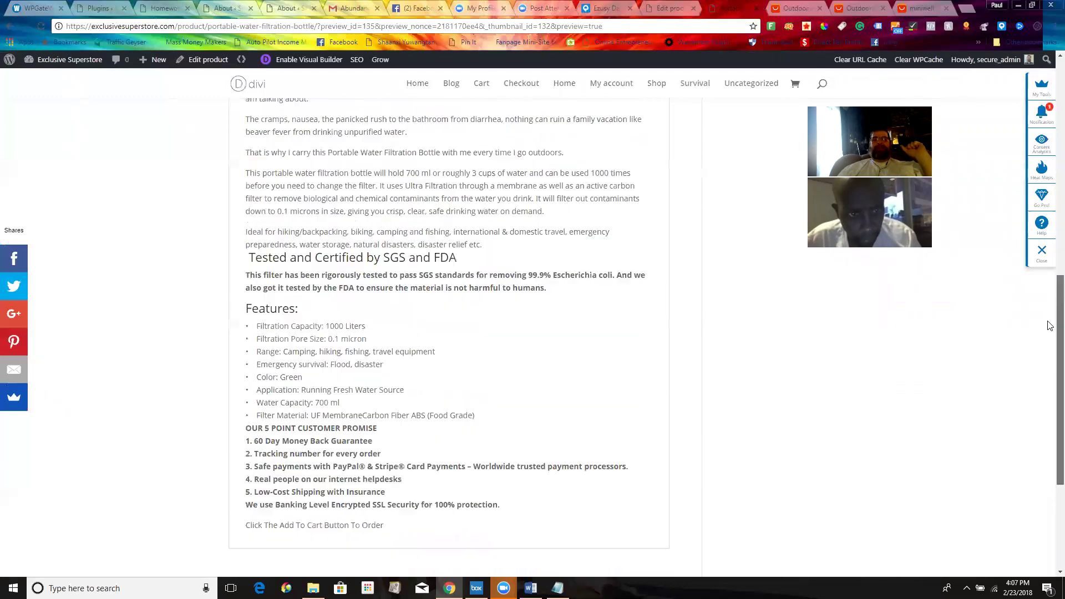
scroll(1046, 362, "up", 11)
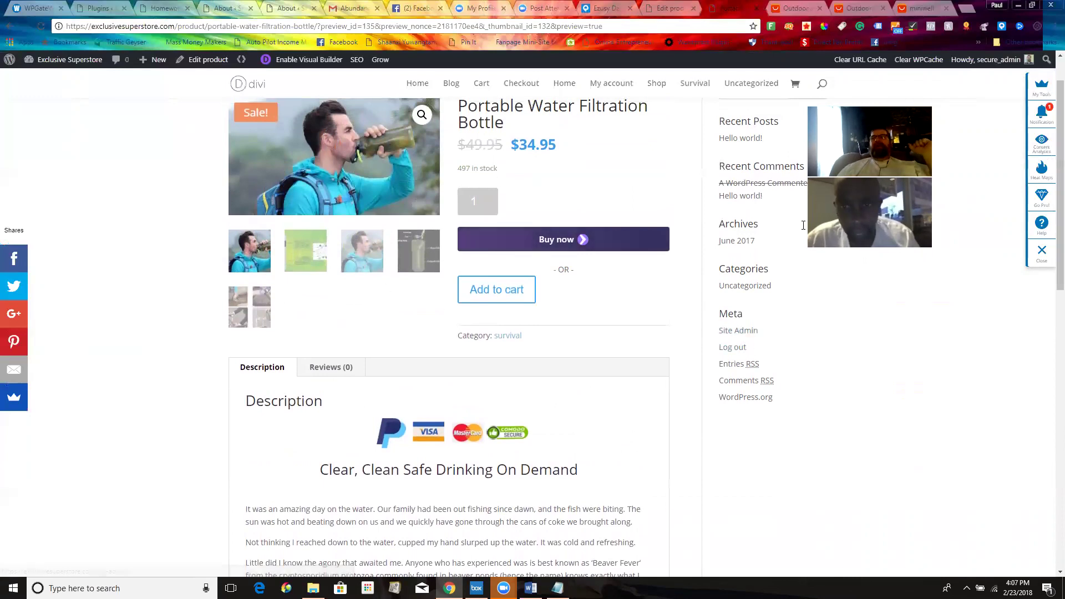
scroll(998, 205, "up", 2)
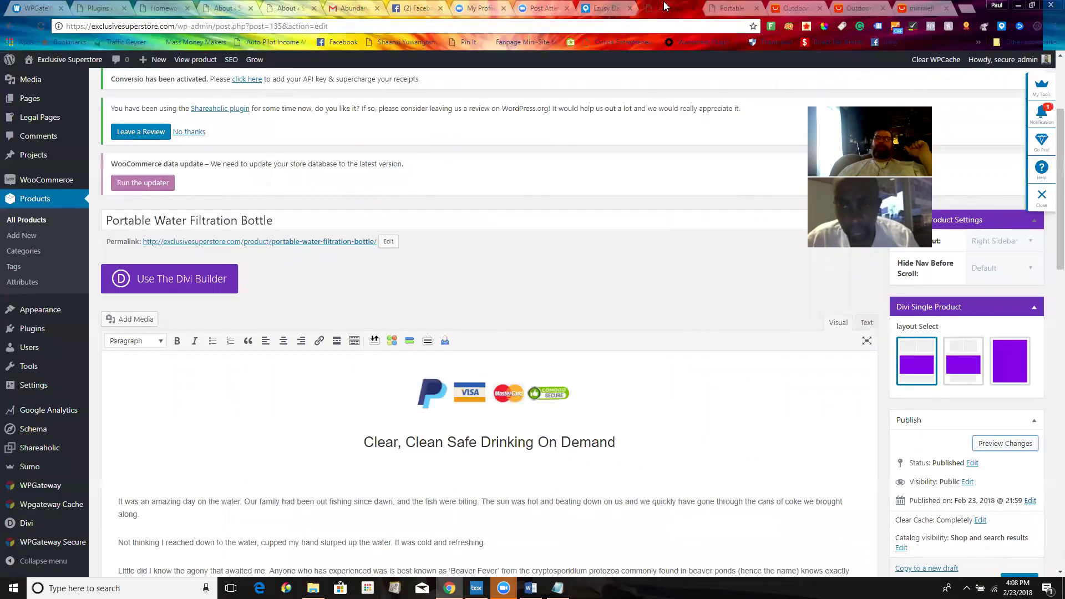
Return to the product editor and set the product's Divi page layout to Fullwidth
left_click(666, 8)
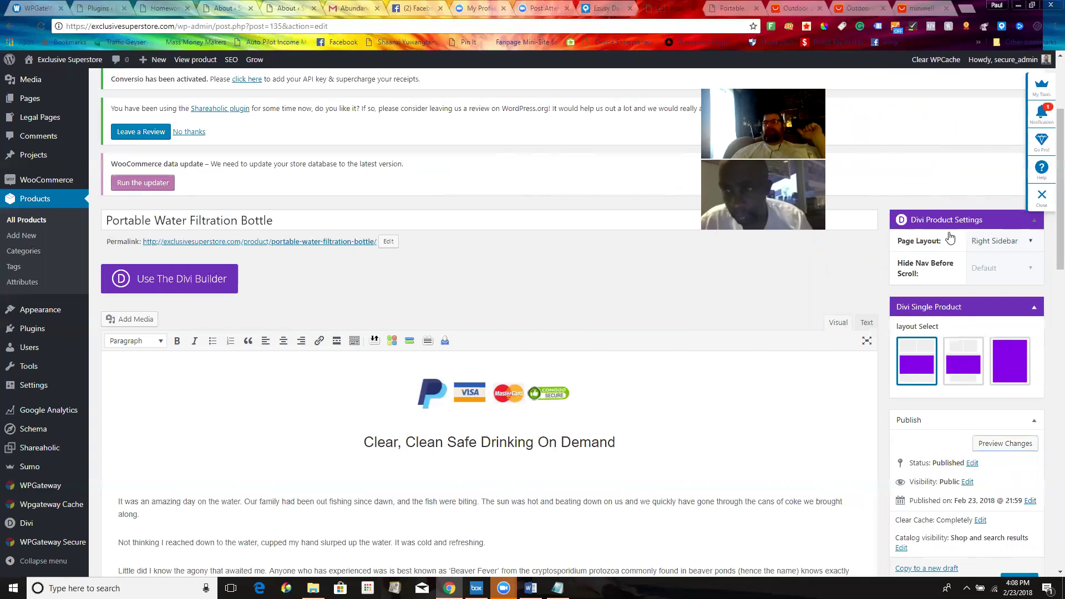
left_click(1031, 244)
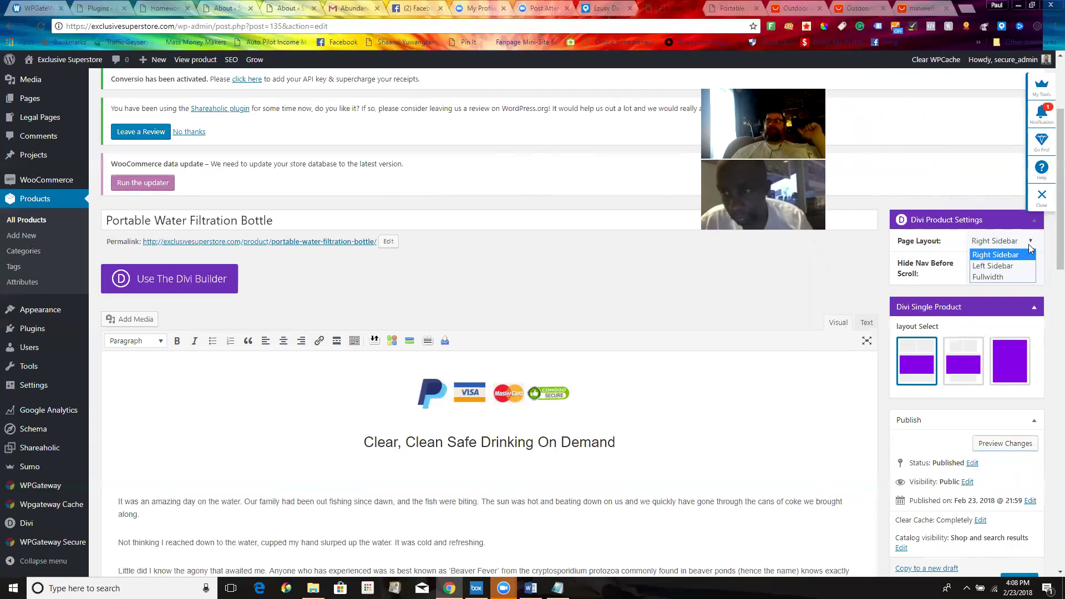
left_click(1007, 276)
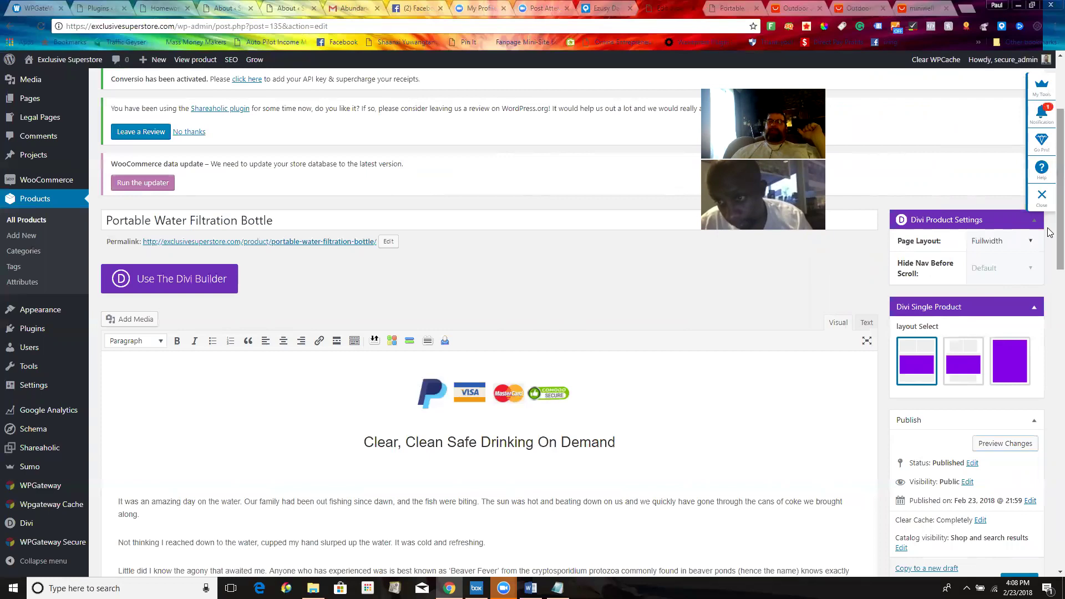
Preview the product page again and check how the images and description are arranged in the full-width layout
left_click(1002, 443)
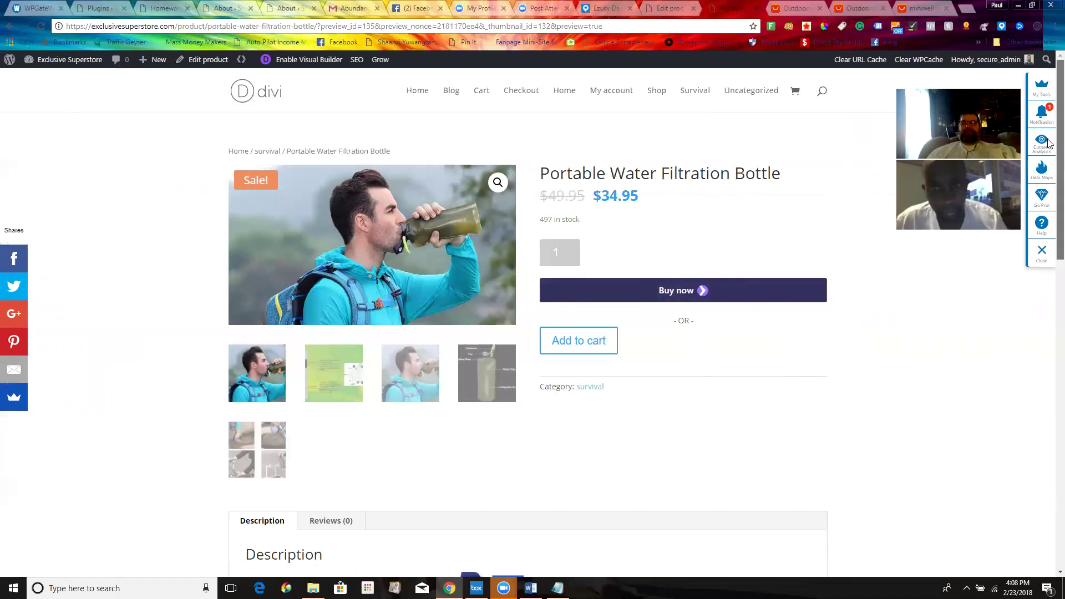
scroll(498, 176, "down", 7)
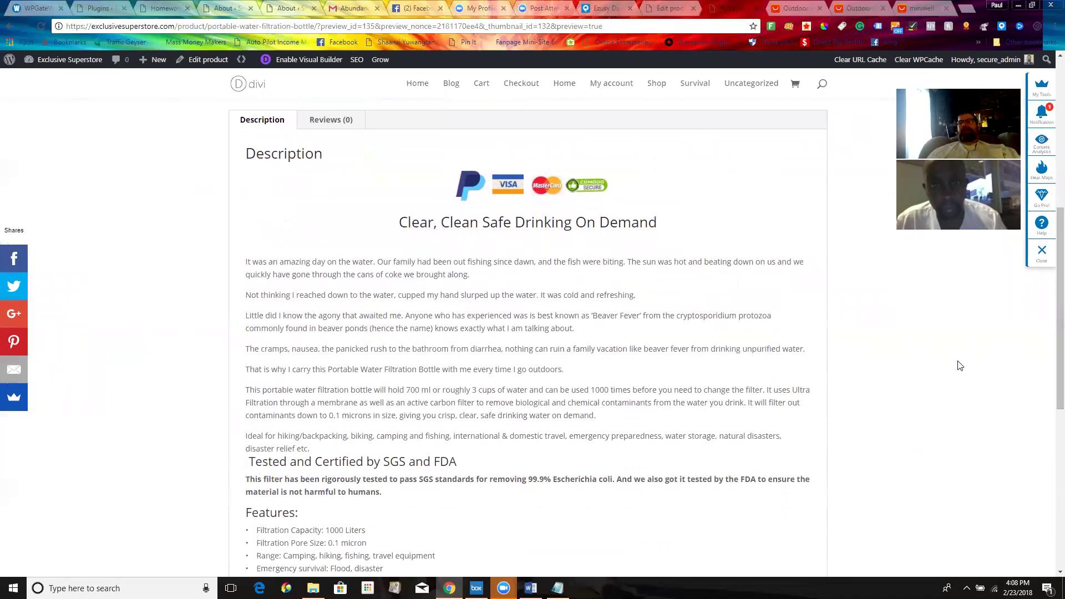
left_click_drag(1057, 340, 1032, 198)
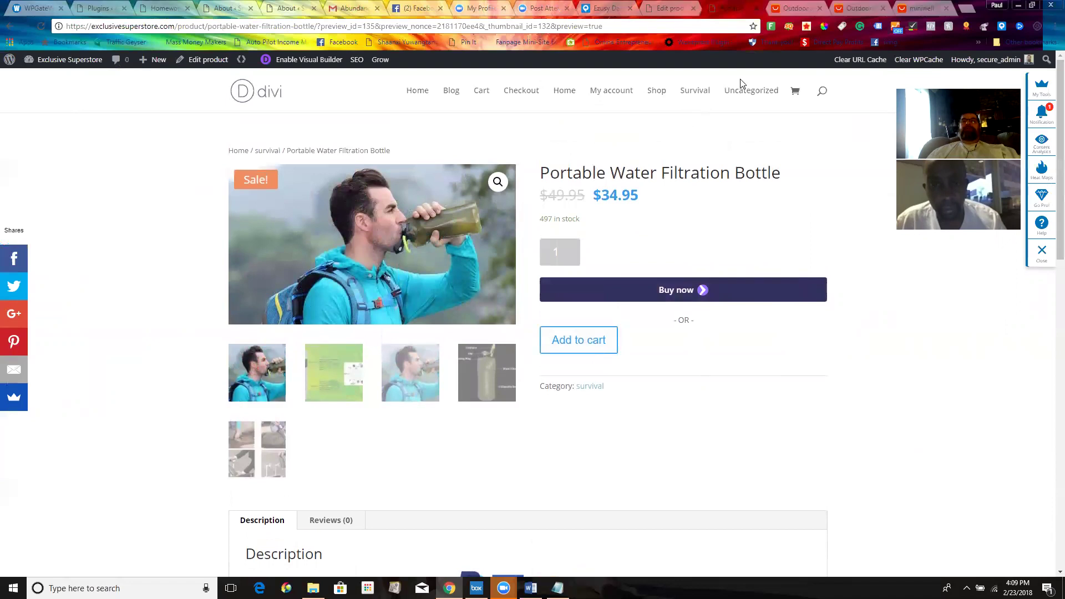
Return to the product editor and copy the "Clear, Clean Safe Drinking On Demand" headline from the main description
left_click(670, 3)
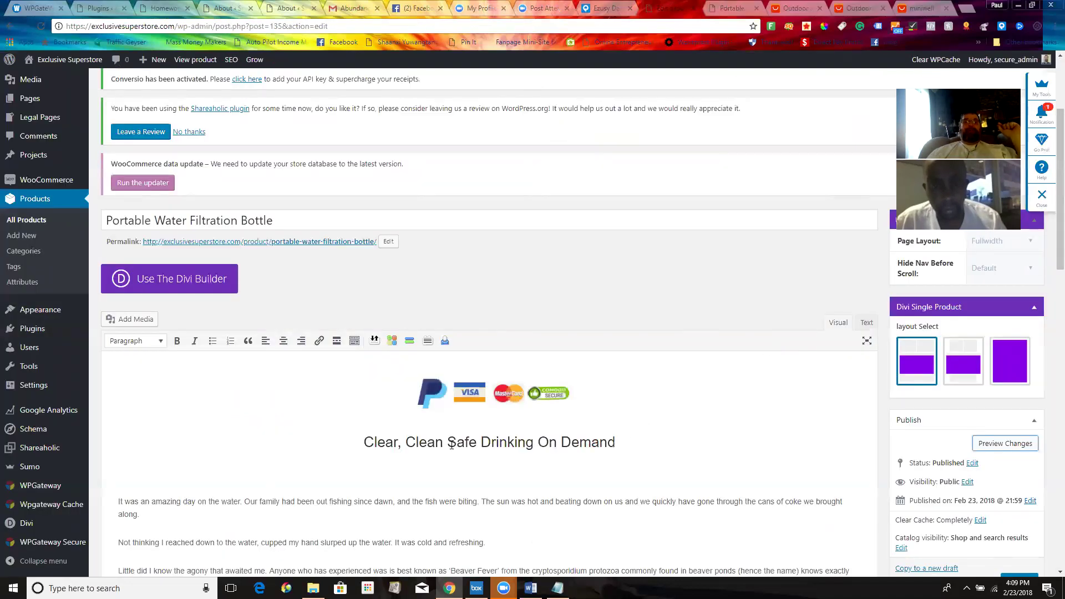
left_click_drag(362, 441, 647, 456)
key("ctrl+c")
right_click(580, 443)
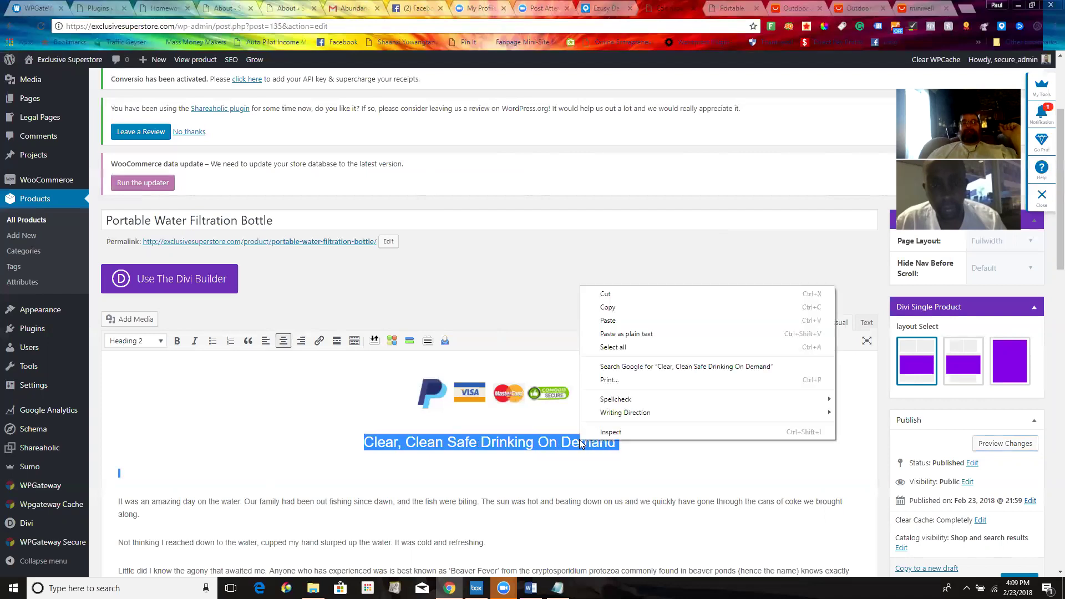
left_click(610, 308)
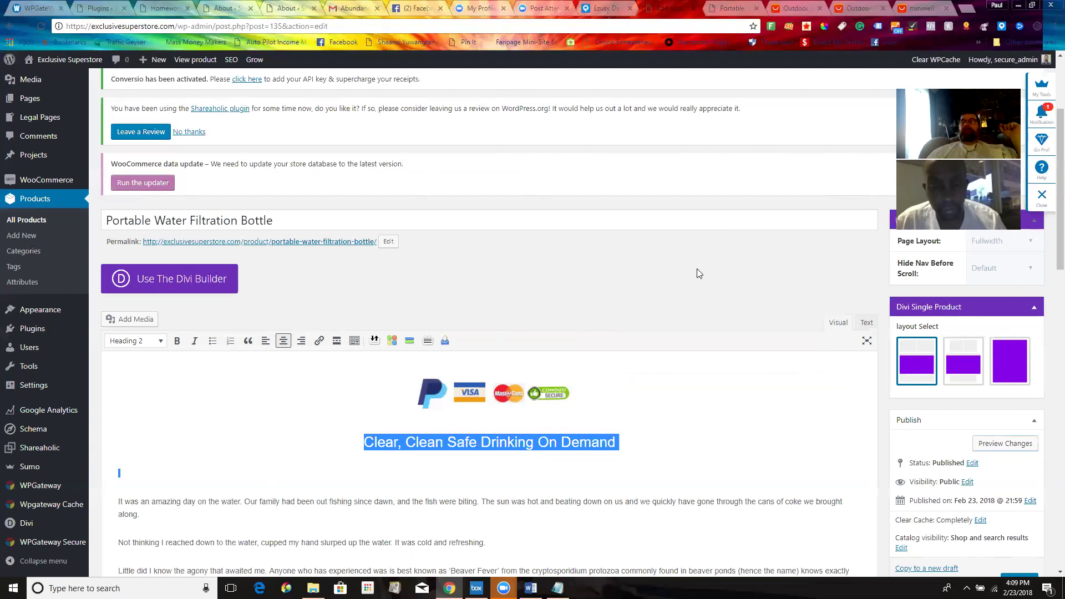
Insert the paymenttrustbar300px image centered in the product short description and paste the copied headline below it
left_click_drag(1059, 136, 1051, 460)
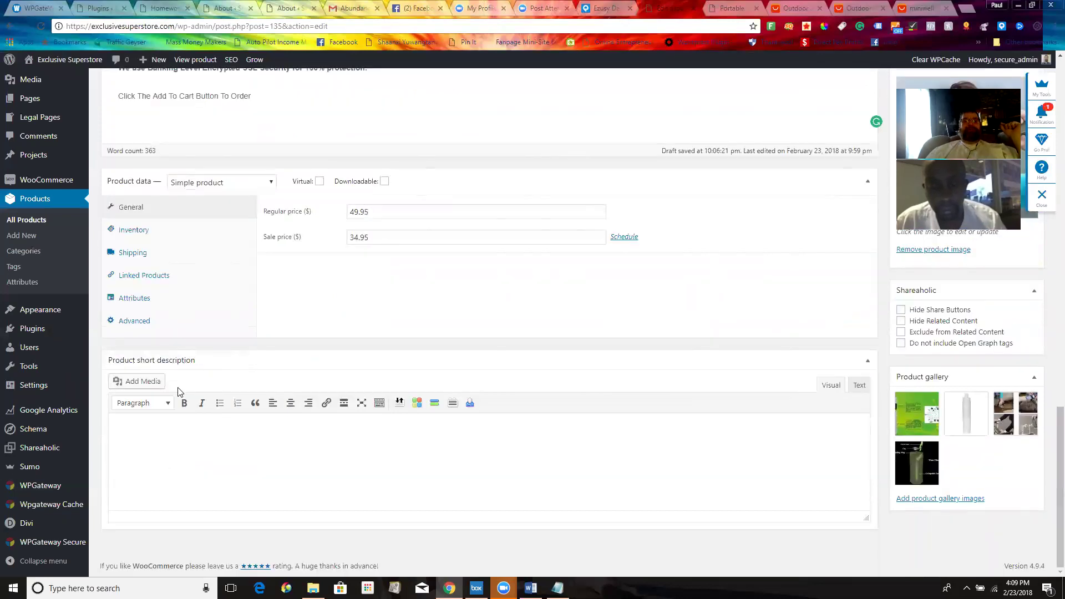
left_click(141, 383)
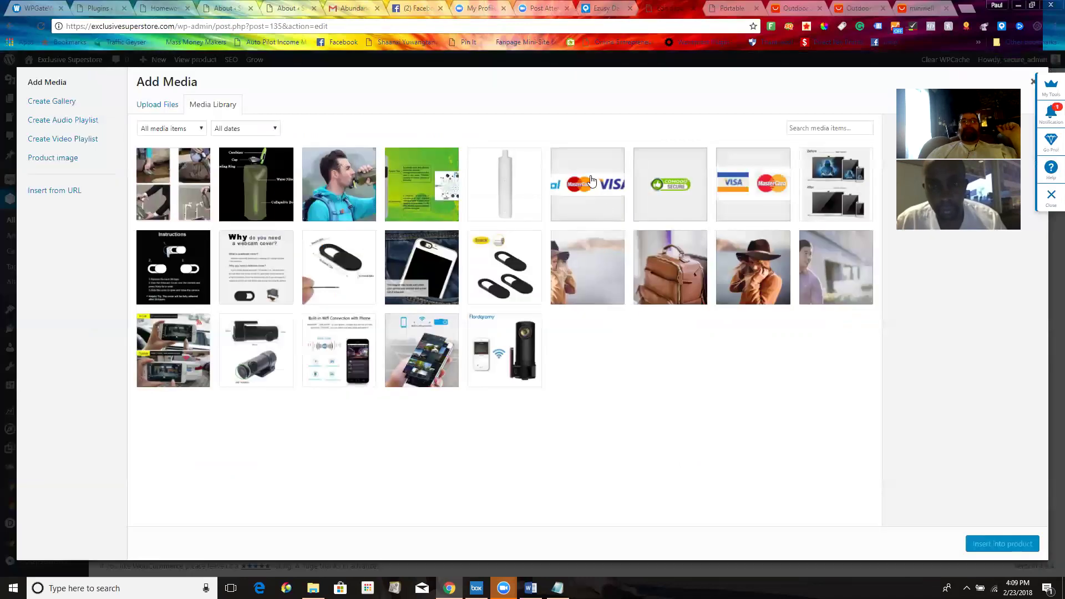
left_click(760, 183)
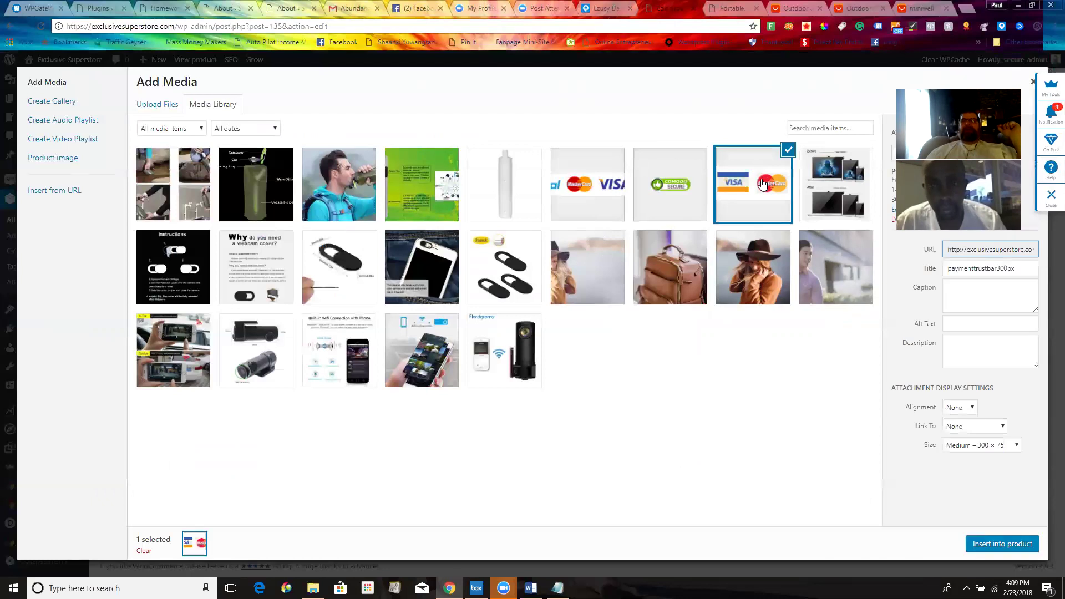
left_click(998, 545)
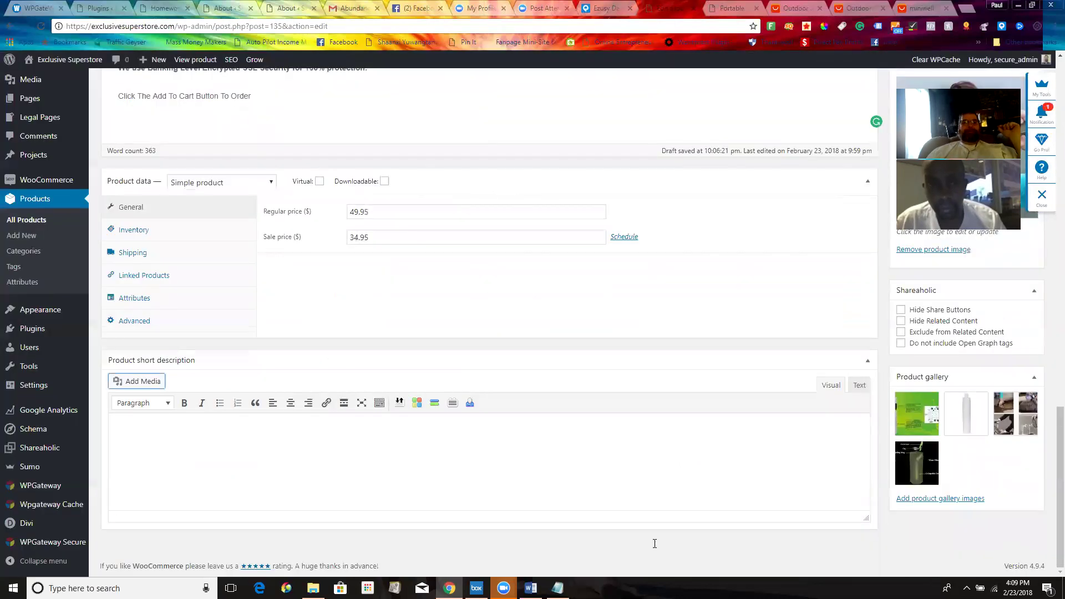
left_click(134, 440)
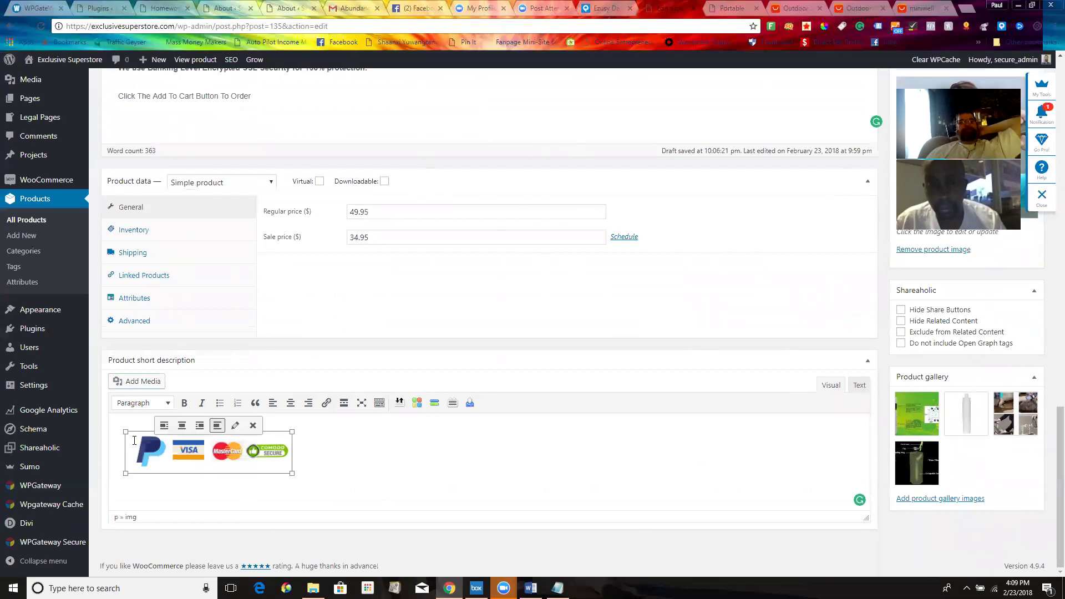
left_click(290, 402)
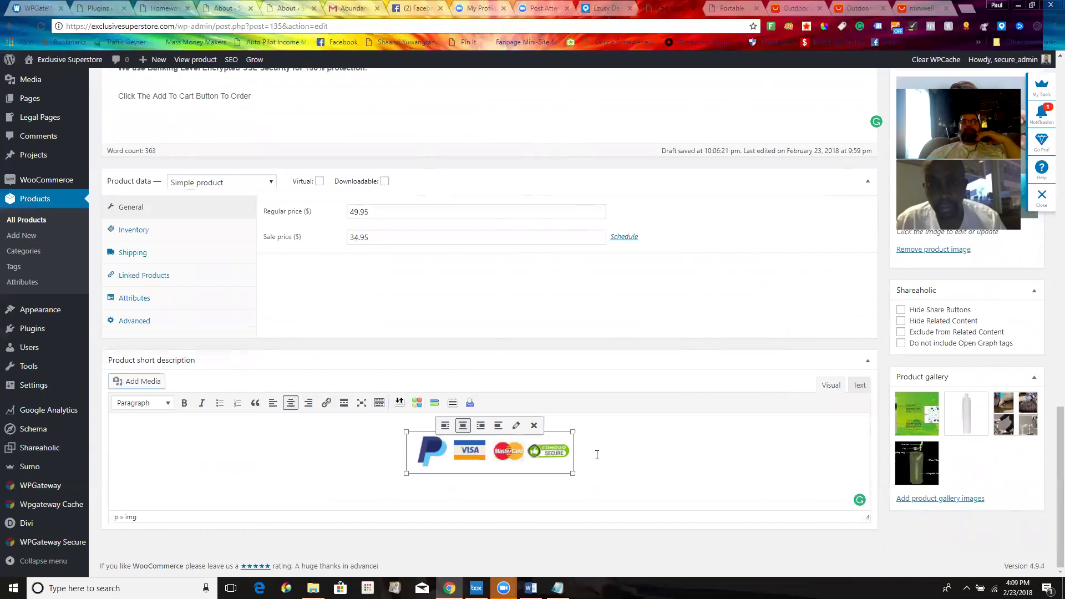
left_click(597, 455)
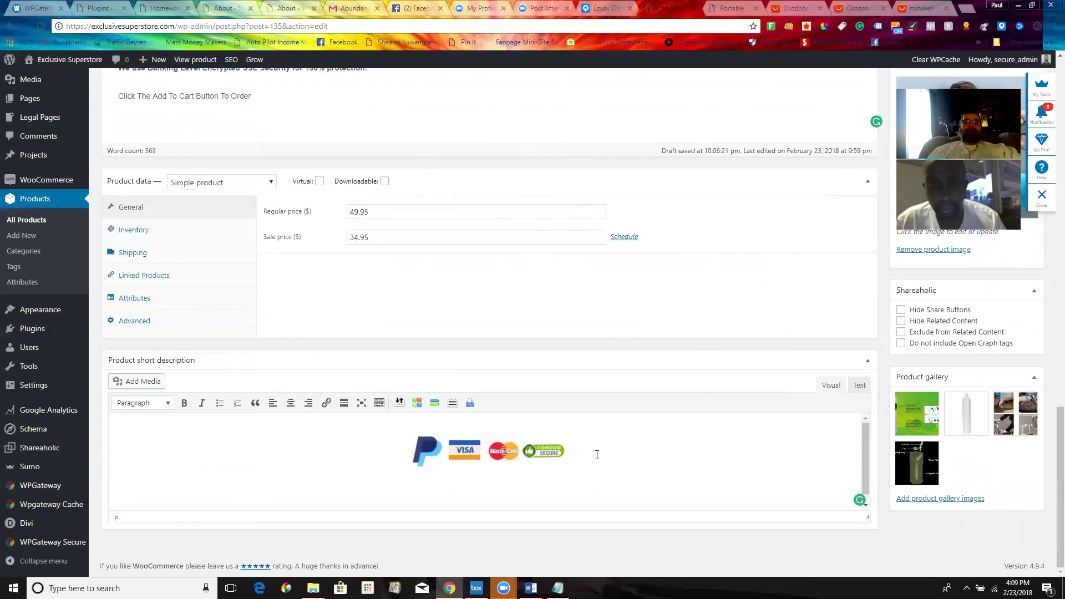
key("ctrl+v")
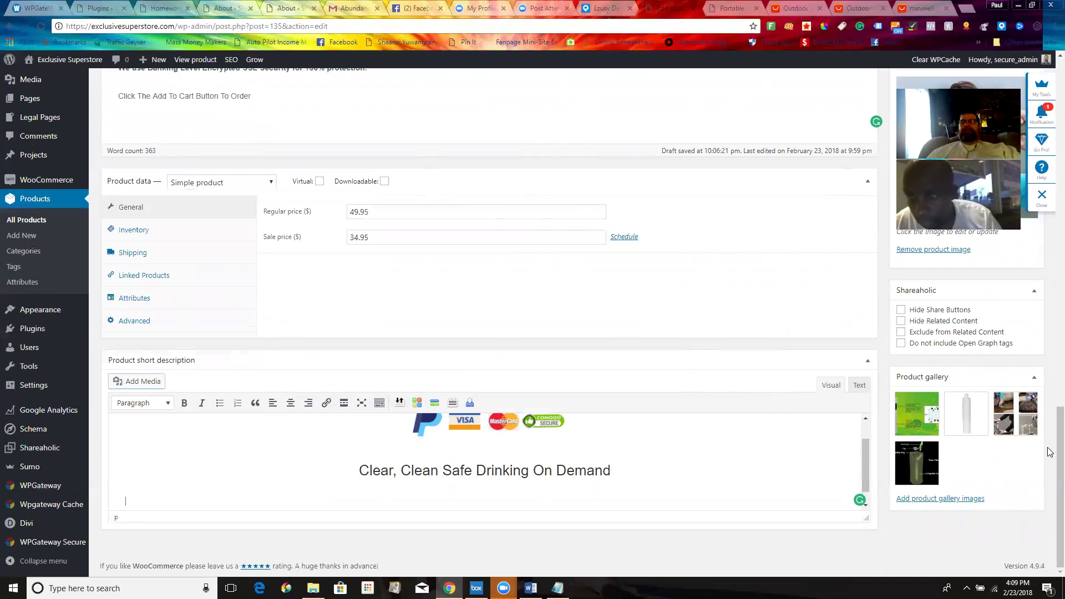
Remove the leading space before "This portable water filtration bottle" in the main description and copy from there through the closing Add To Cart line
scroll(1050, 259, "up", 5)
scroll(1050, 259, "up", 8)
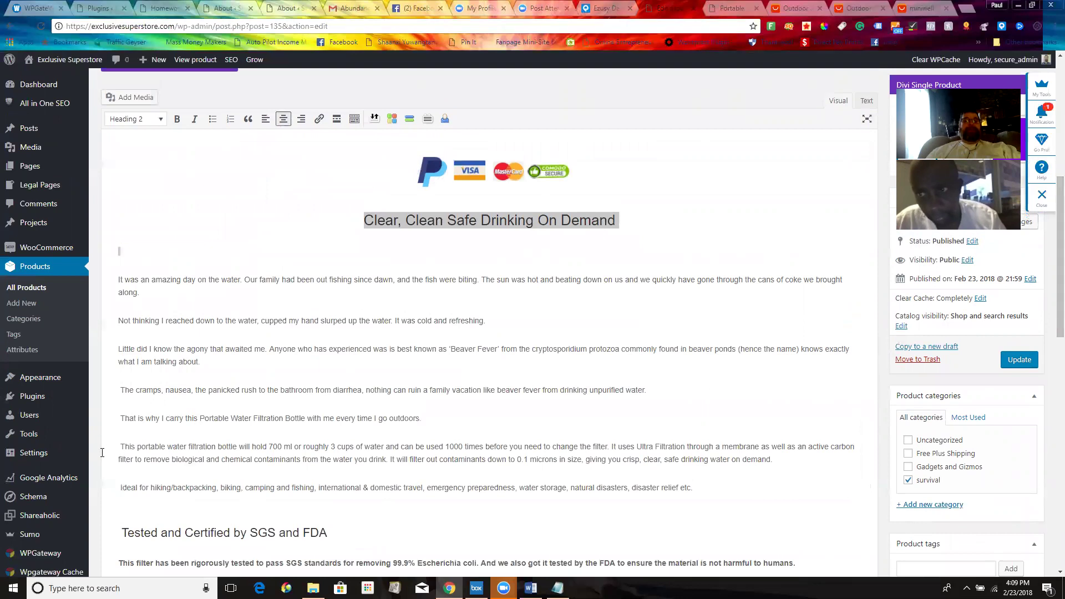
left_click(121, 446)
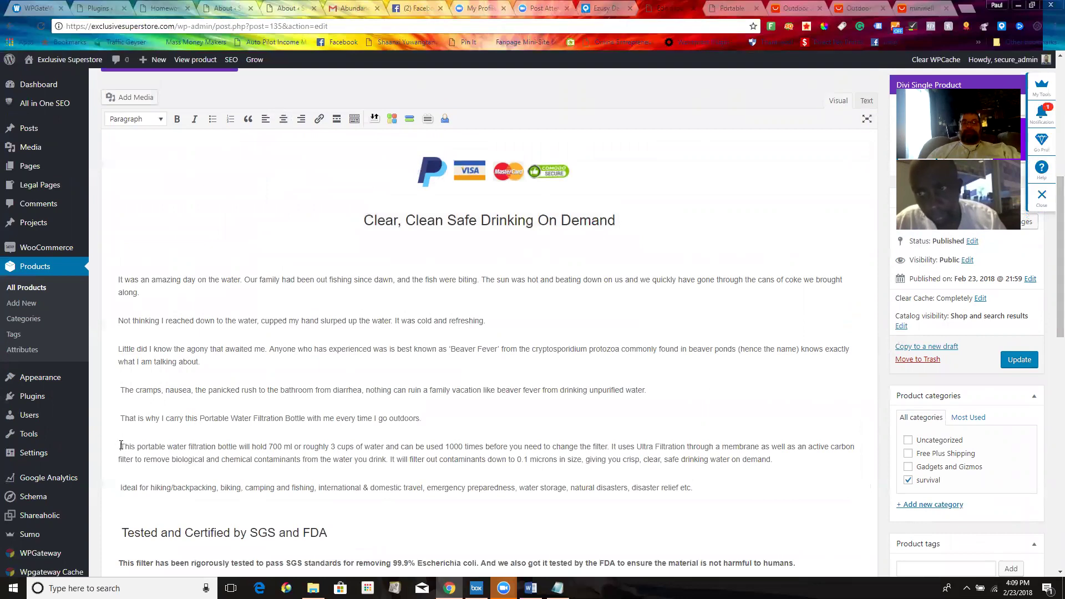
key("BackSpace")
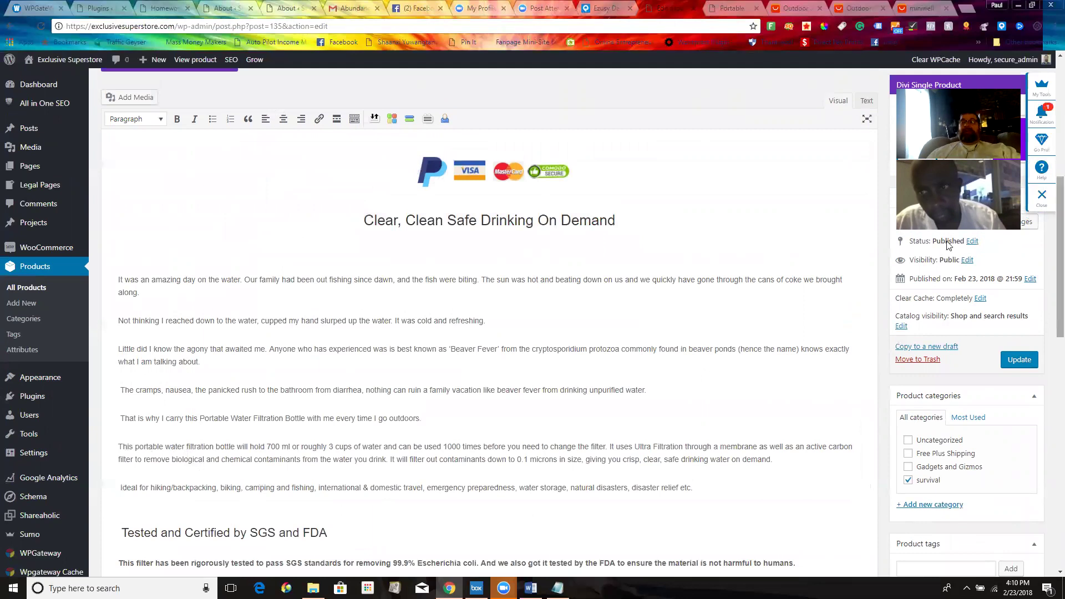
scroll(1051, 252, "down", 3)
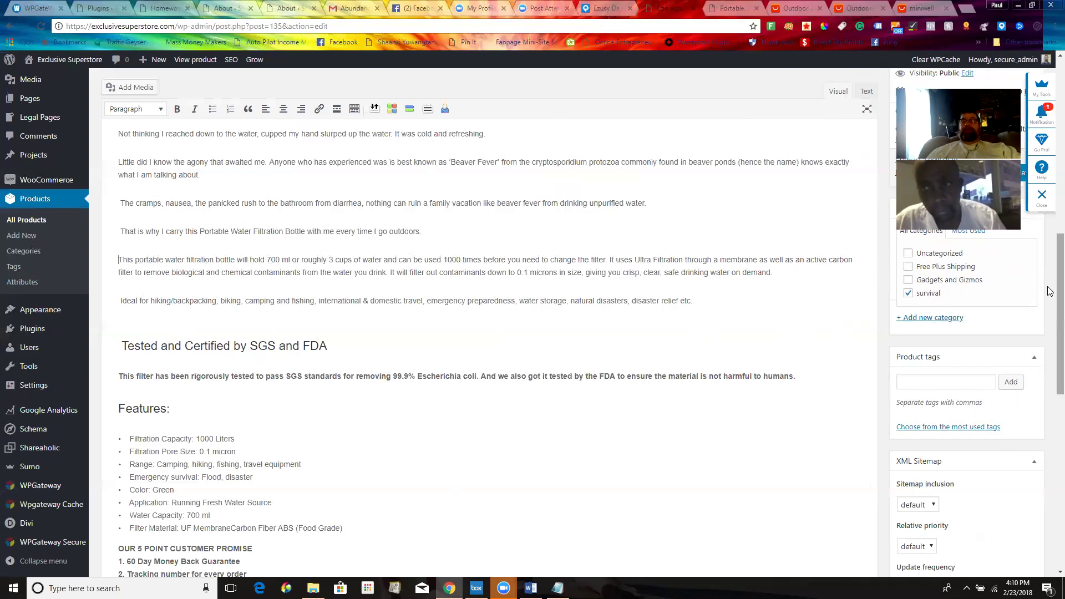
scroll(1049, 304, "down", 4)
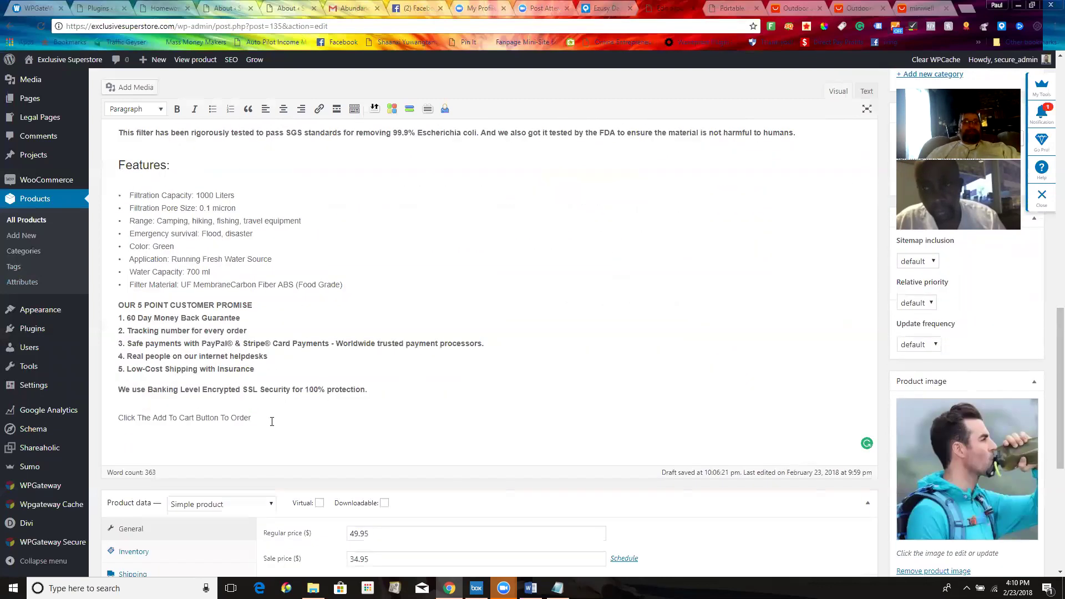
key("ctrl+a")
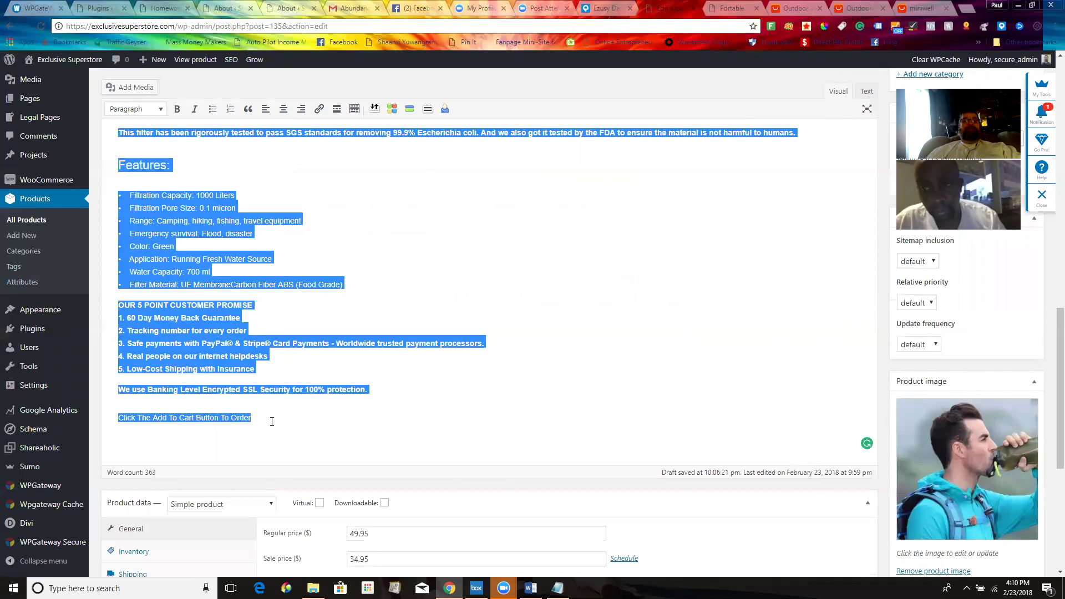
right_click(186, 337)
left_click(215, 357)
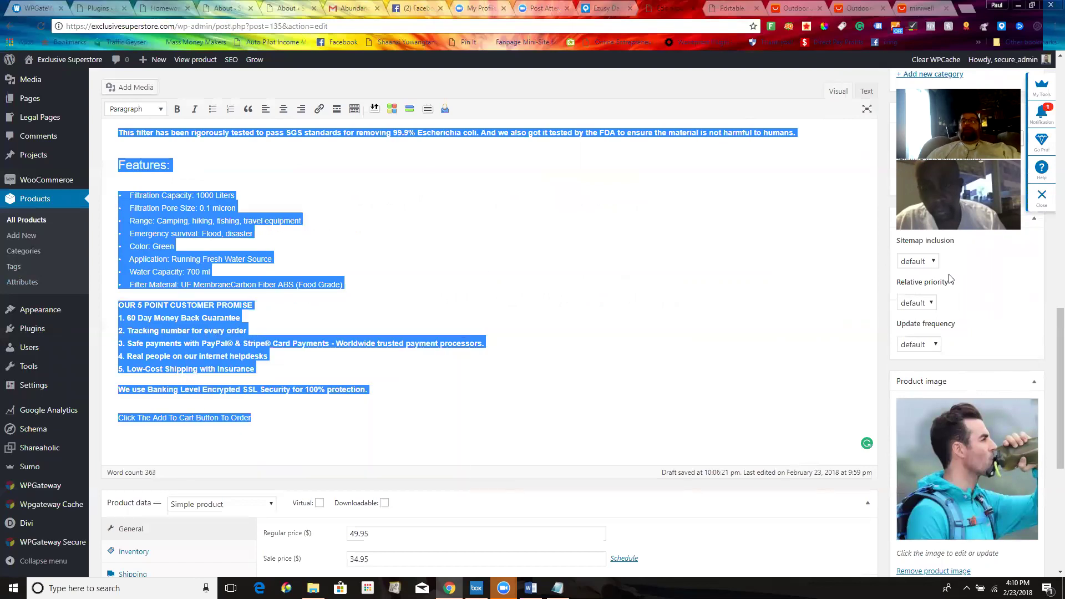
Paste the copied description text after the headline in the product short description
scroll(461, 495, "down", 5)
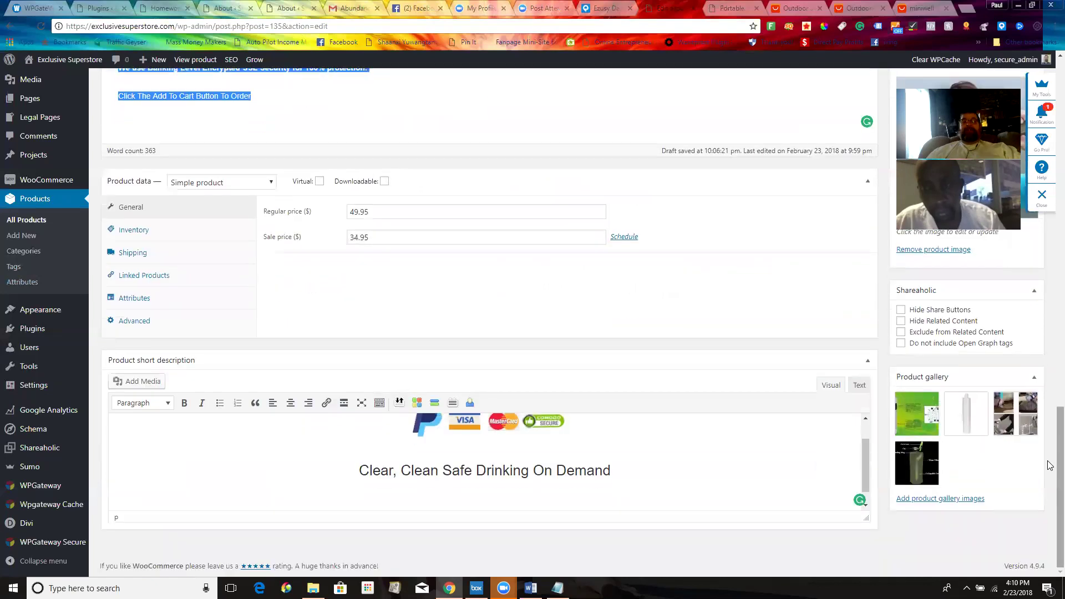
left_click(640, 472)
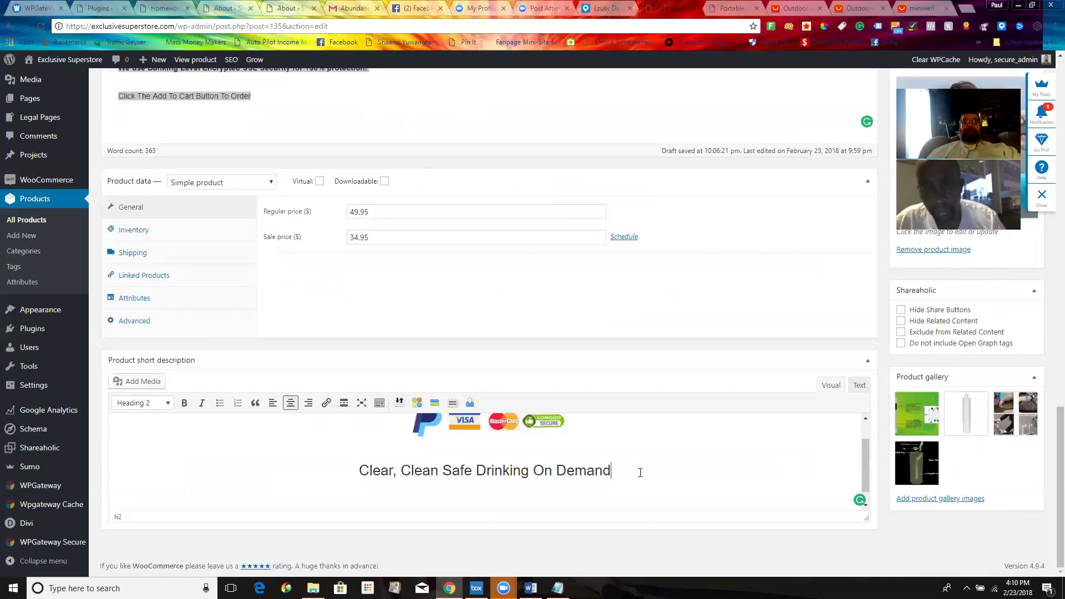
key("ctrl+v")
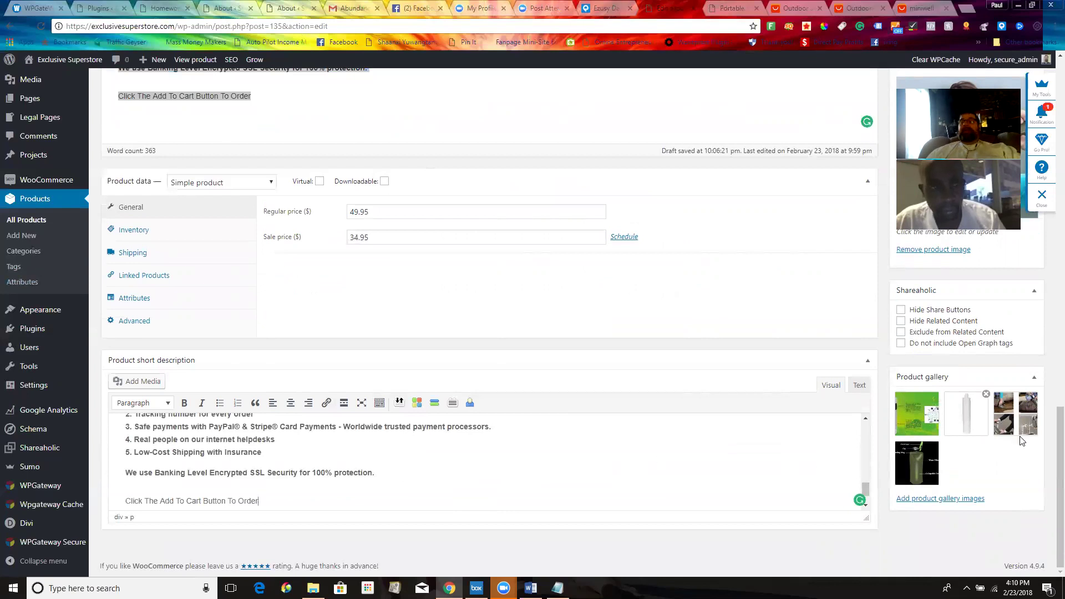
Preview the product changes and review the short description beside the images, down to the Buy now and Add to cart buttons
left_click_drag(1049, 433, 1034, 143)
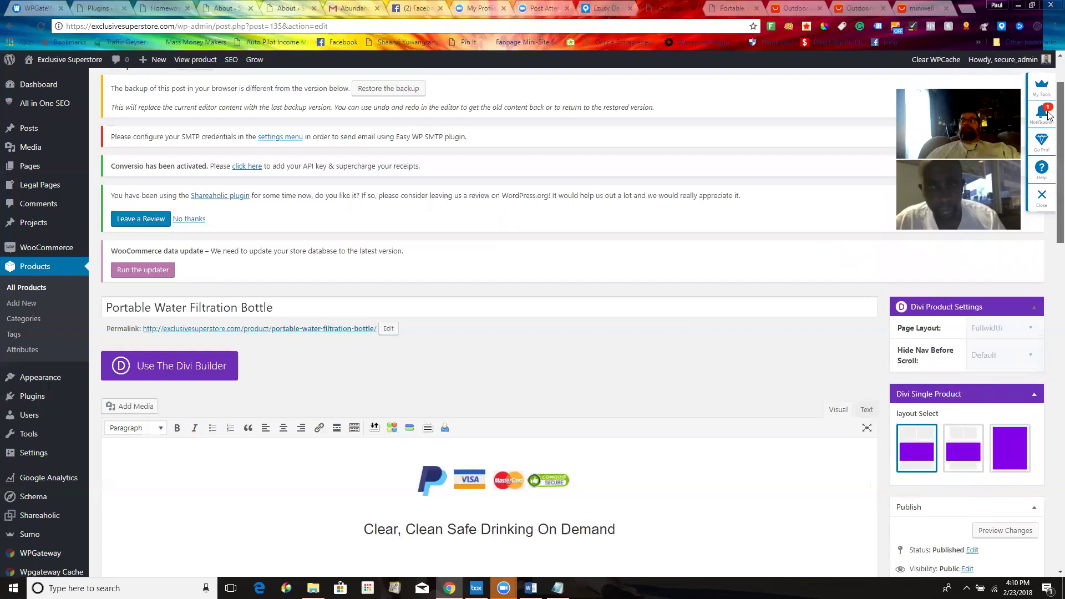
left_click(1010, 531)
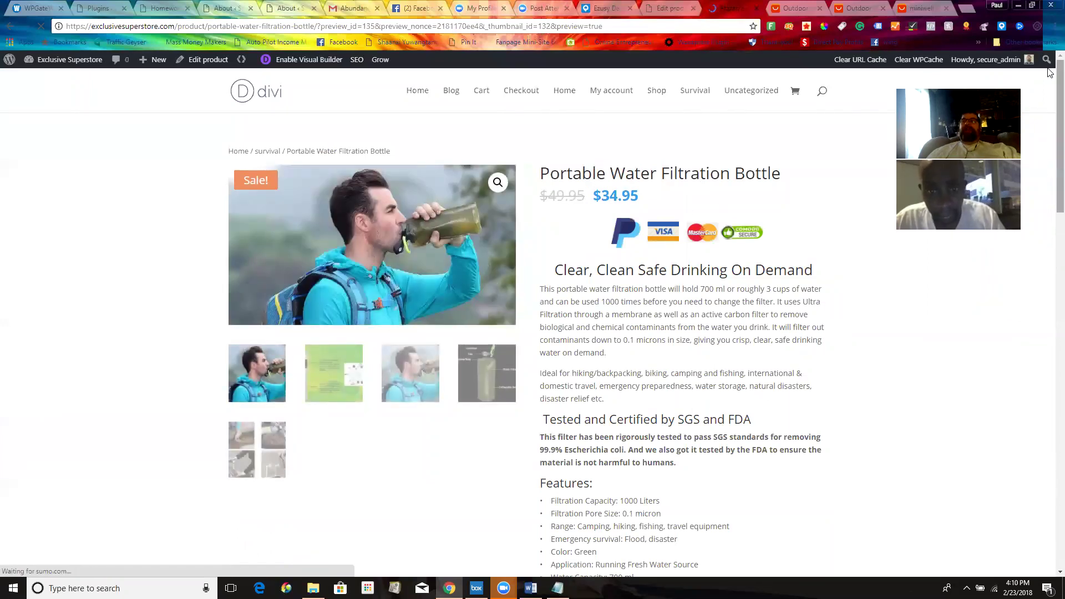
left_click_drag(1059, 73, 1048, 113)
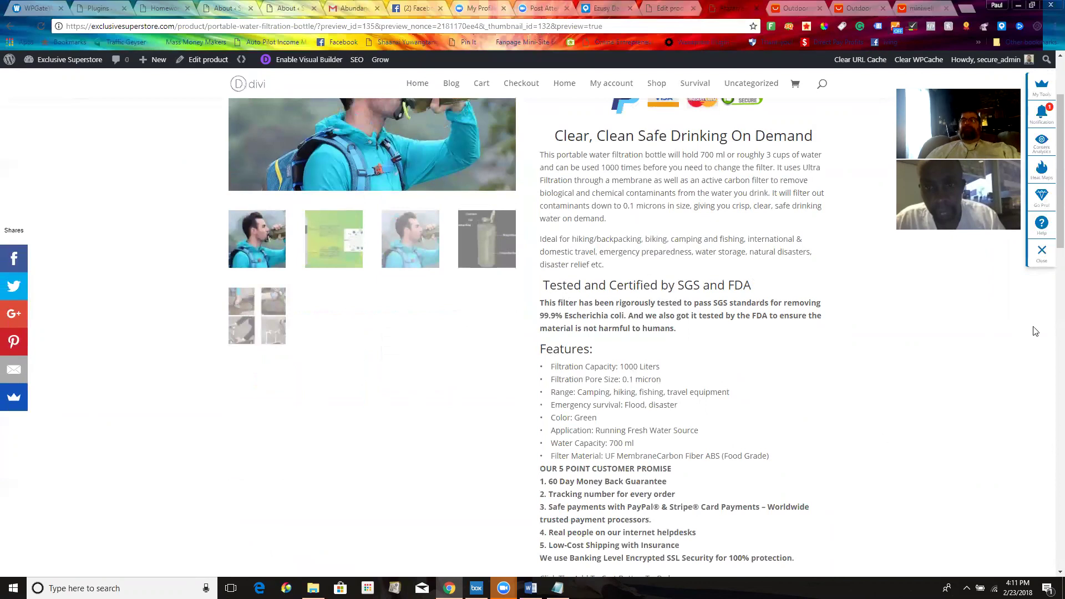
scroll(1048, 233, "down", 4)
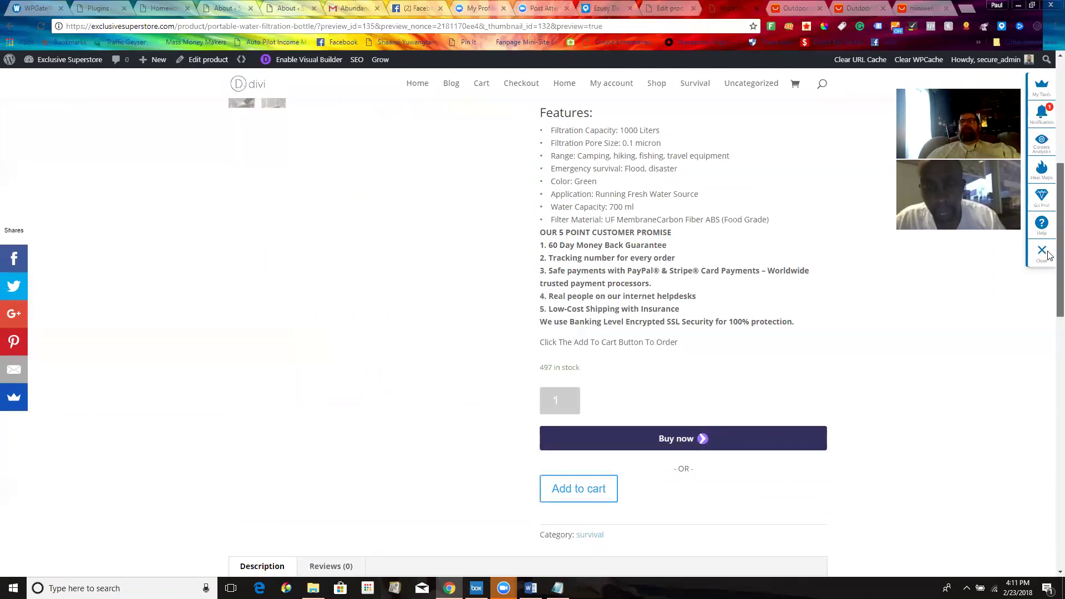
scroll(1049, 178, "up", 6)
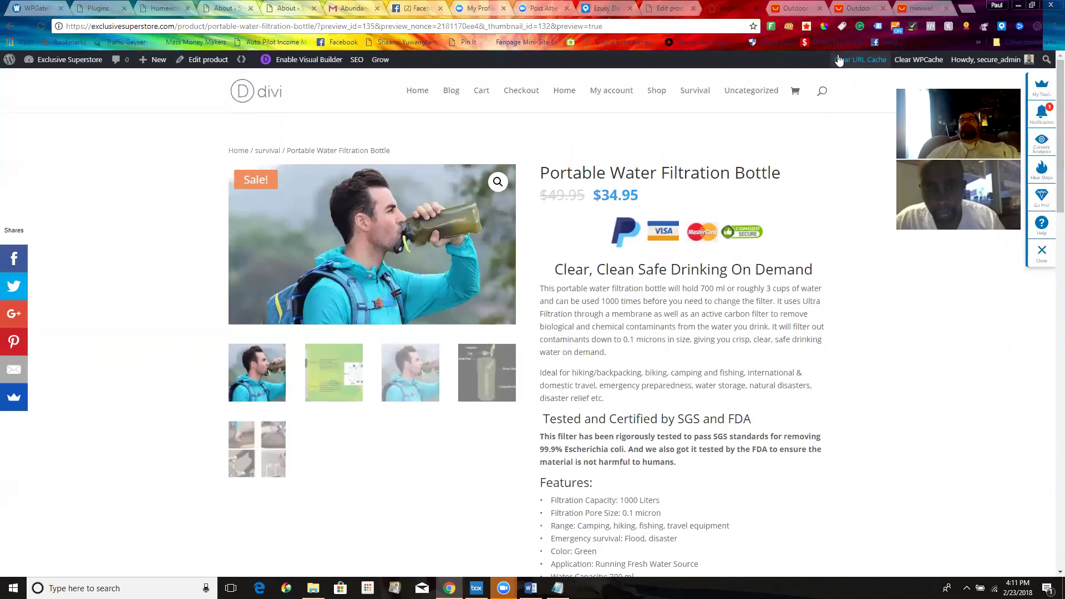
Return to the product editor, switch to the site's Plugins page and look through the installed plugins
left_click(660, 8)
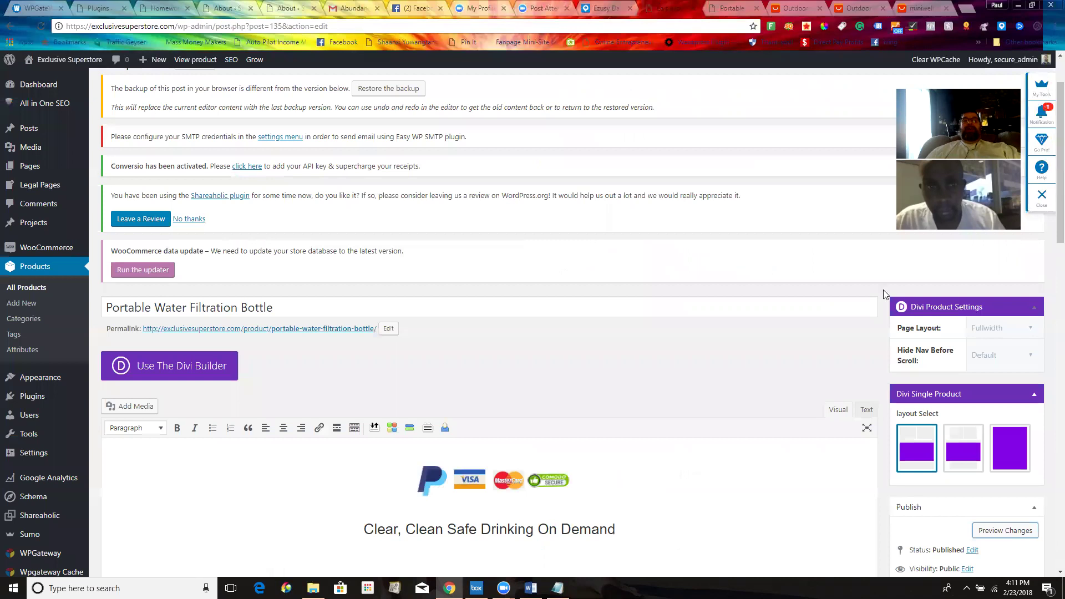
left_click_drag(1050, 129, 1050, 409)
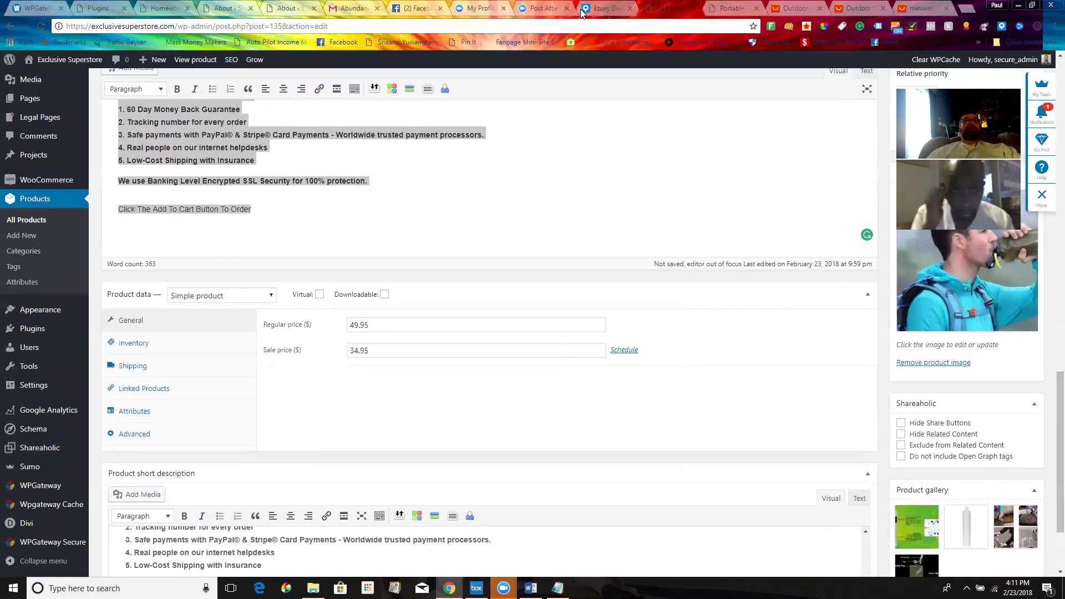
left_click(94, 7)
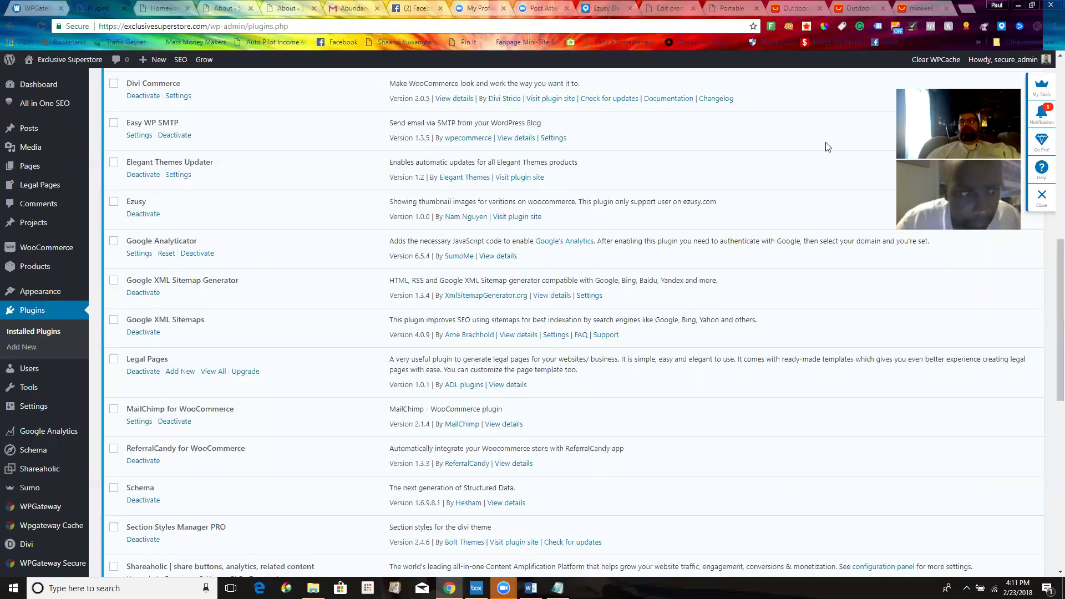
mouse_move(1049, 259)
left_mouse_down()
mouse_move(1048, 132)
mouse_move(1050, 253)
mouse_move(1049, 243)
left_mouse_up()
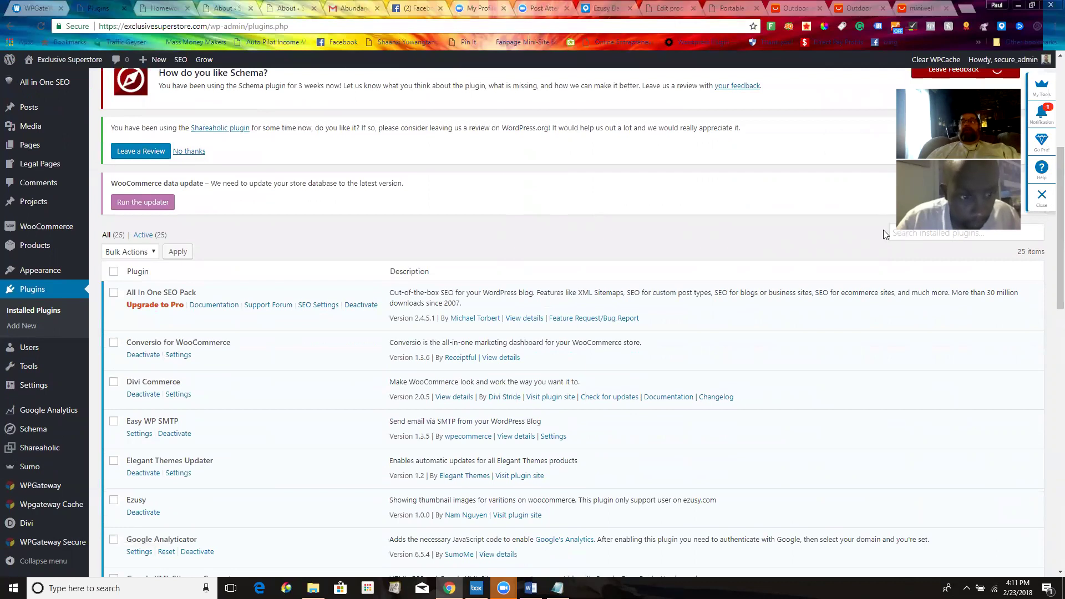
mouse_move(1049, 254)
left_mouse_down()
mouse_move(1050, 499)
mouse_move(1049, 255)
left_mouse_up()
scroll(1049, 391, "down", 1)
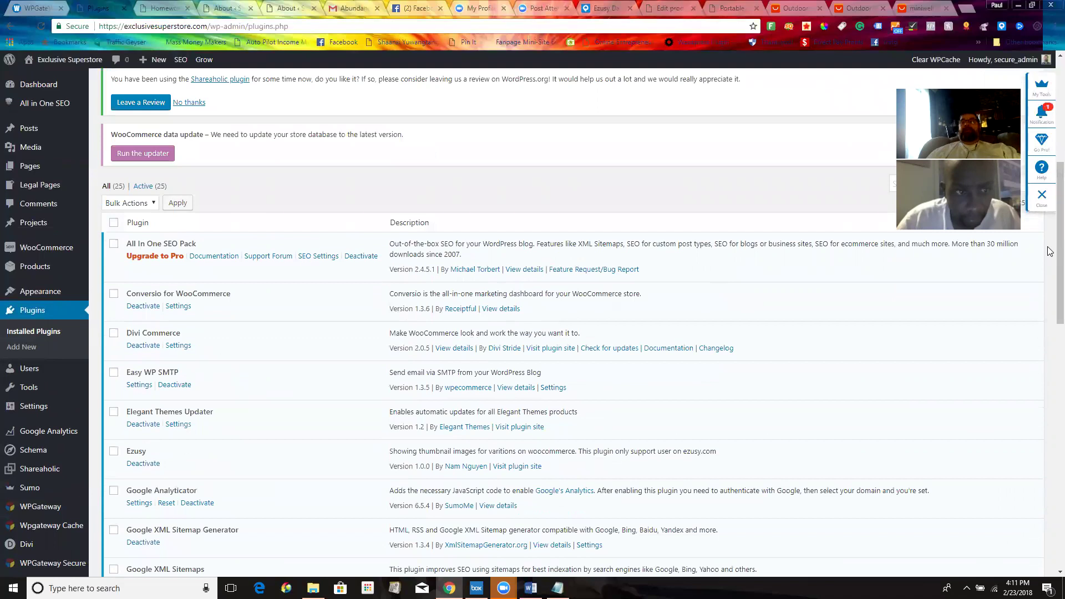
left_click_drag(1060, 288, 1061, 217)
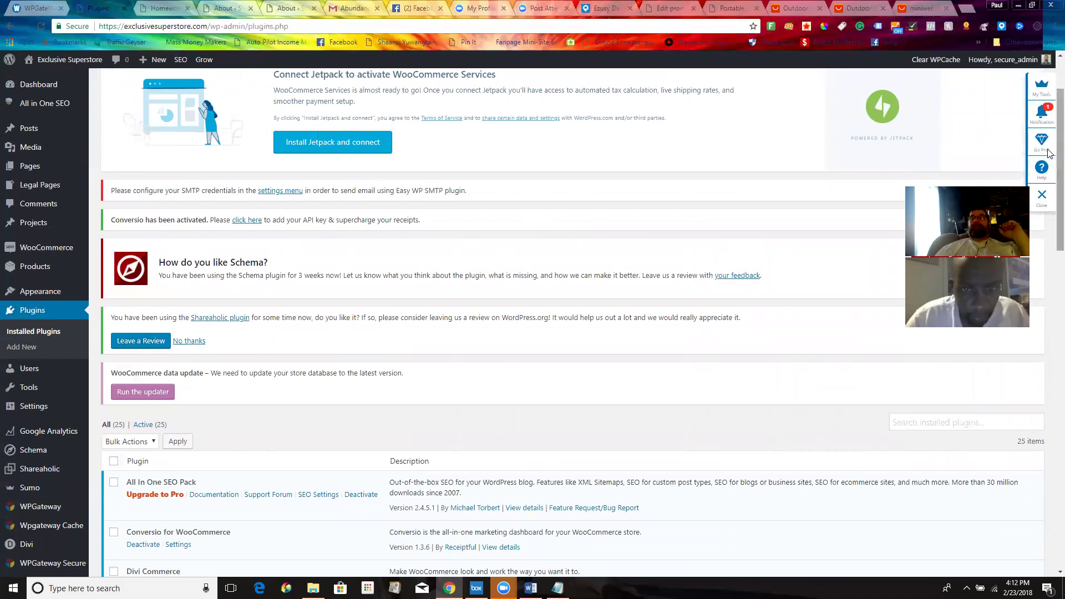
scroll(1048, 163, "up", 1)
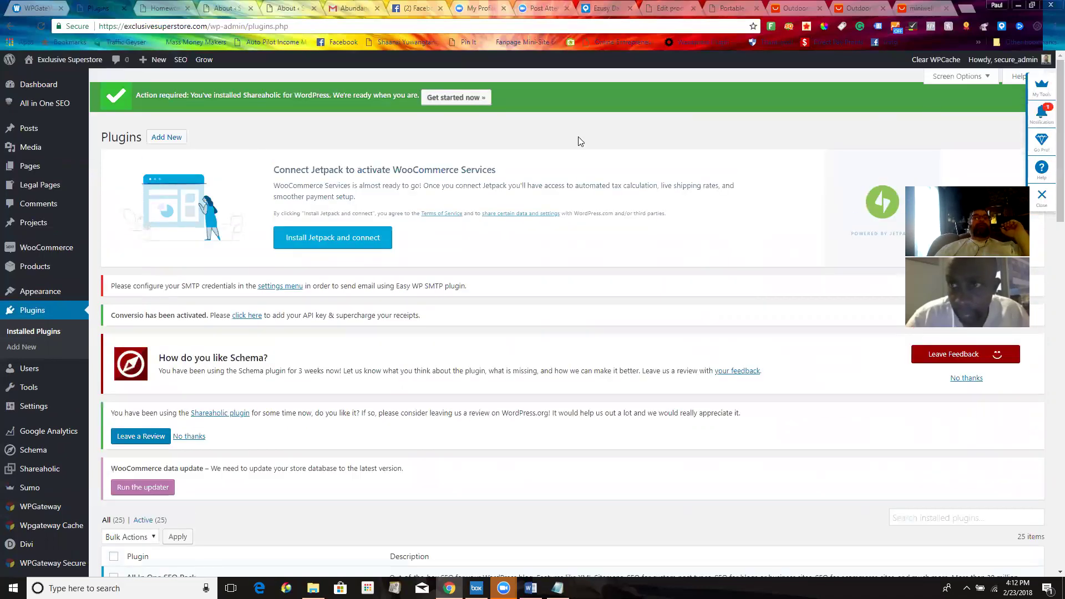
Open the page for adding new plugins and search the plugin directory for "woocommerce"
left_click(161, 139)
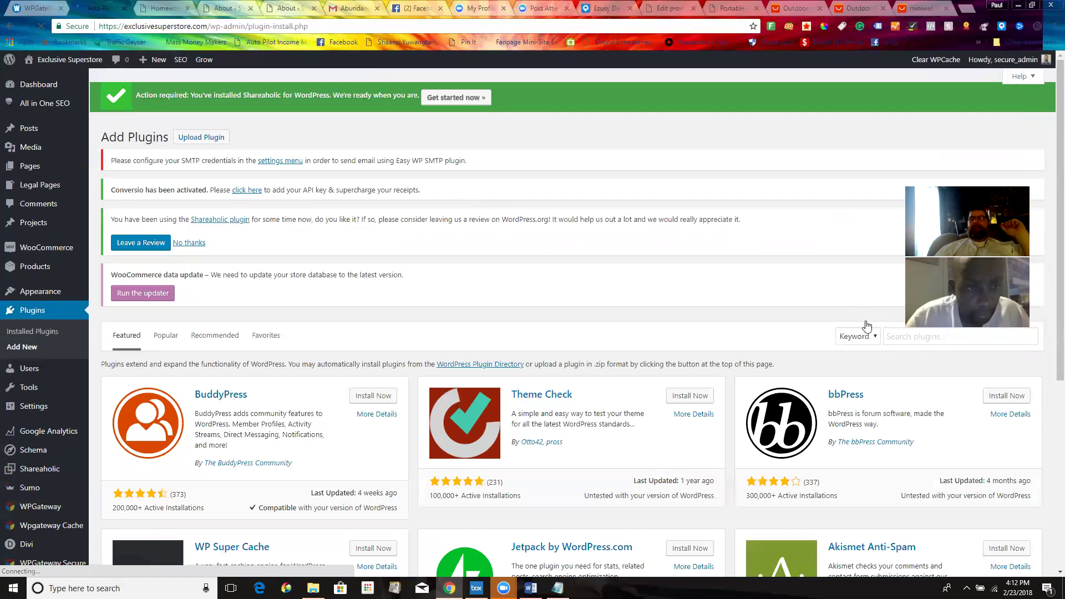
left_click(898, 337)
type("w")
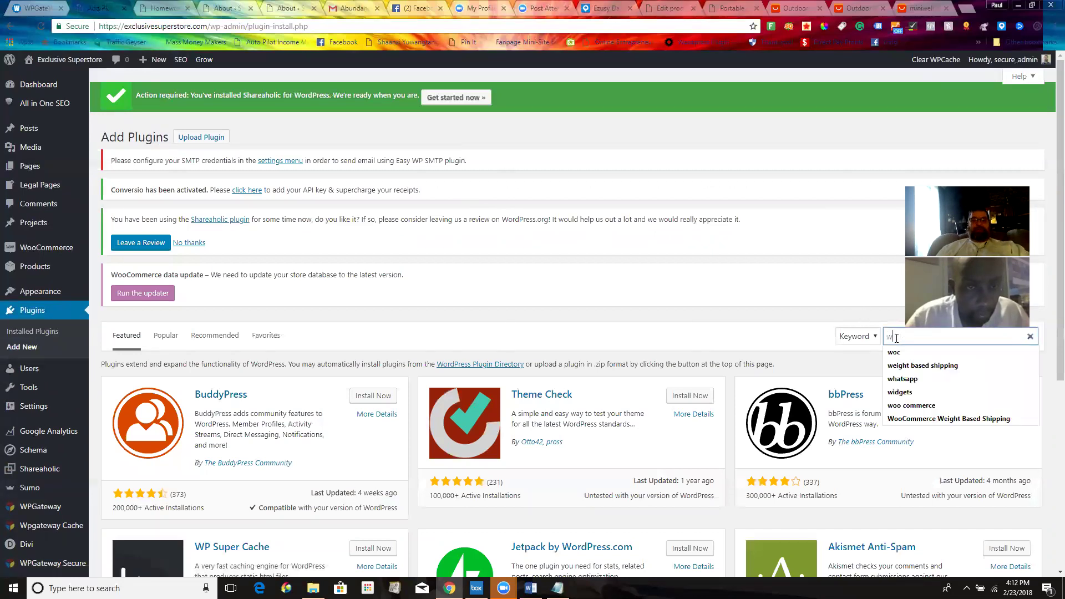
type("oocommerce")
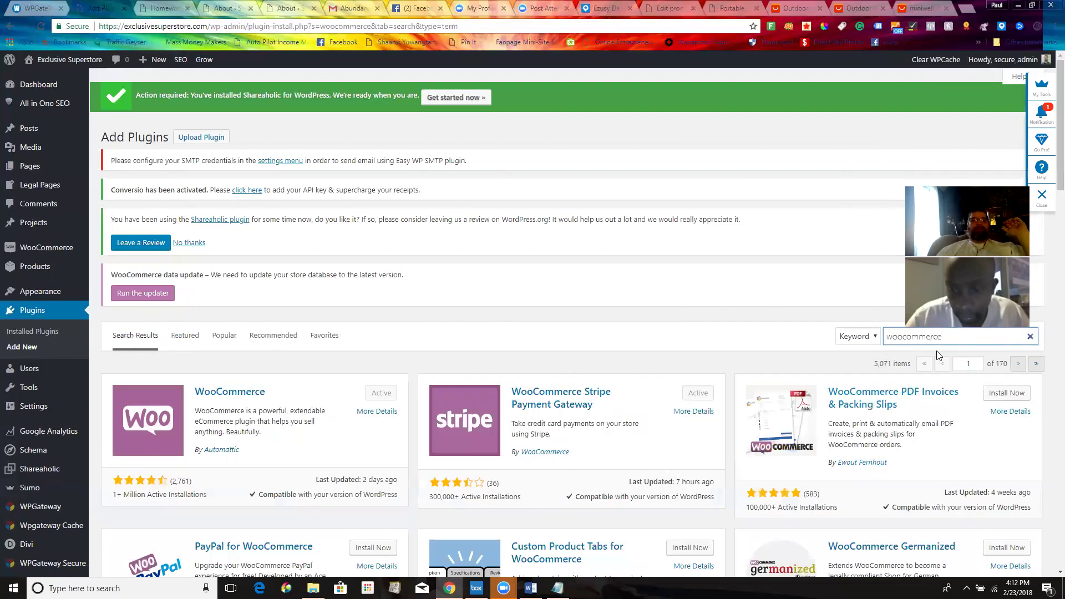
left_click_drag(1048, 154, 1048, 114)
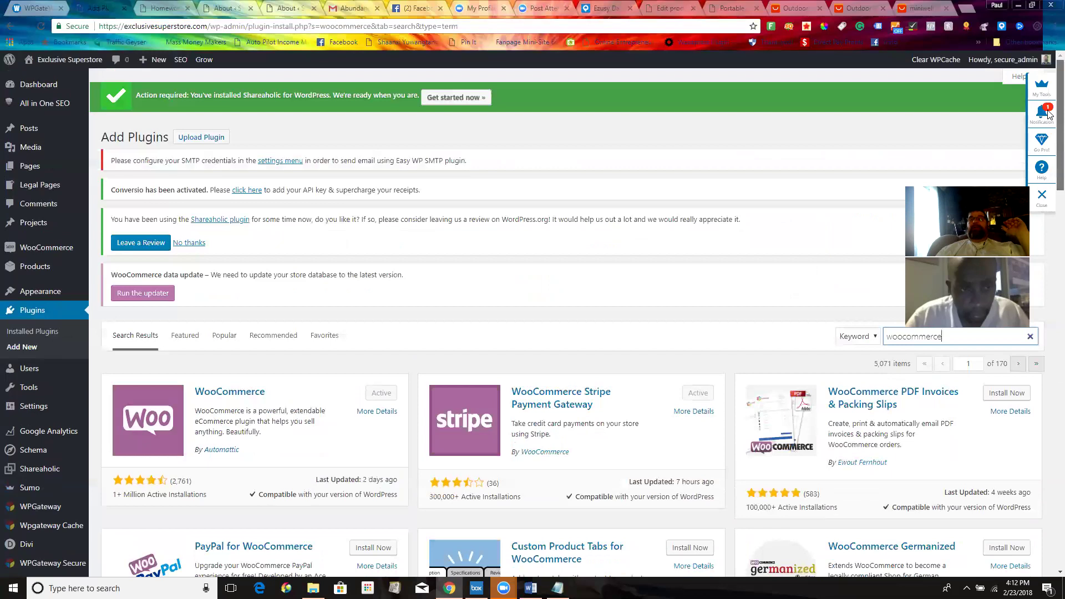
Search the plugin directory for "all in one seo", then install and activate the WooCommerce – All in One SEO Pack plugin
left_click(897, 337)
double_click(897, 337)
type("all")
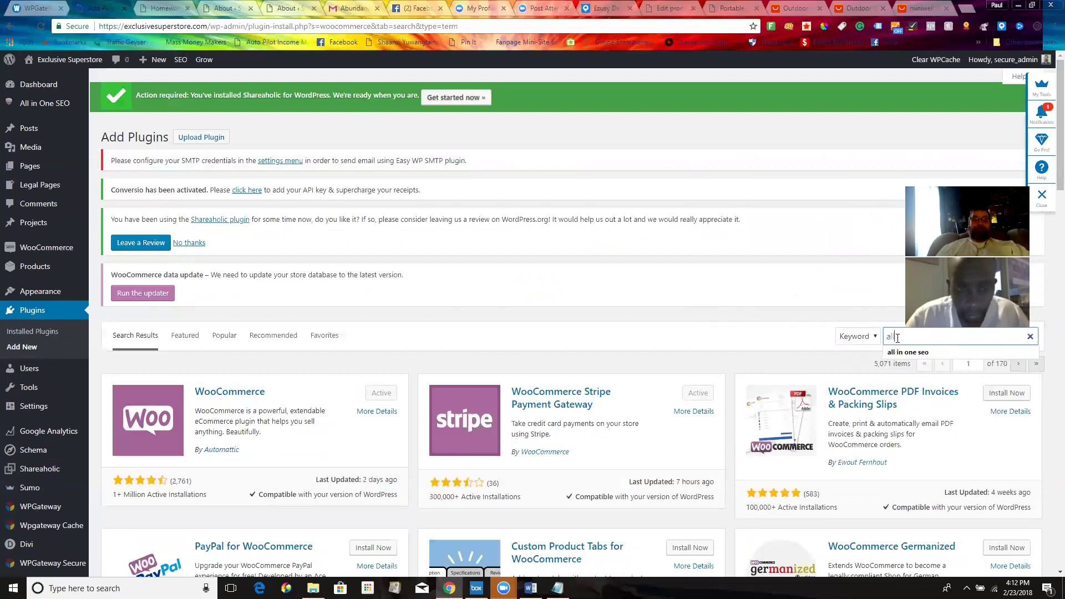
type(" in one")
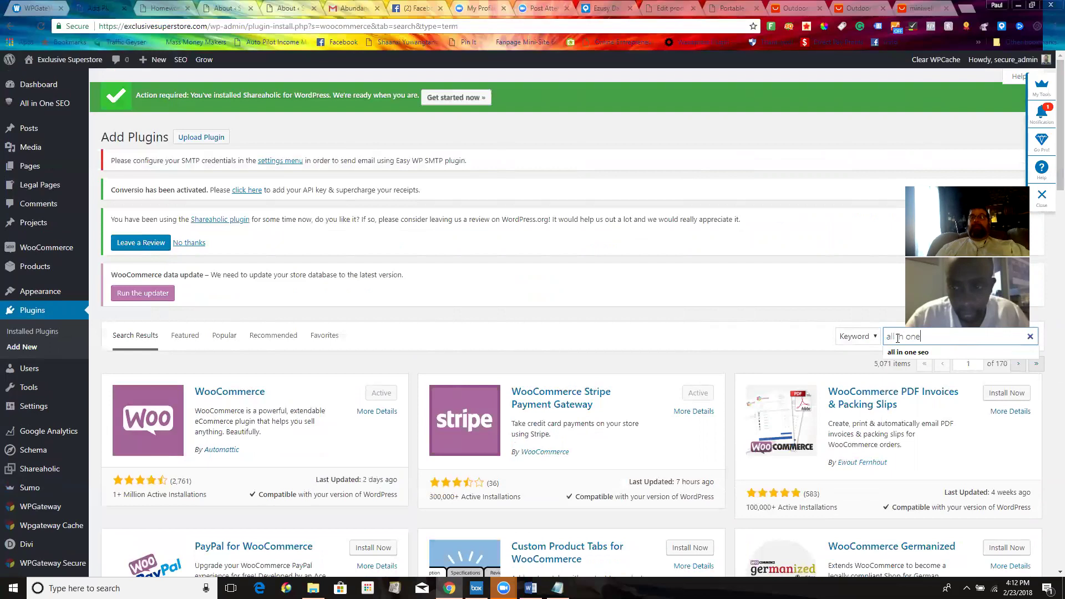
type(" seo")
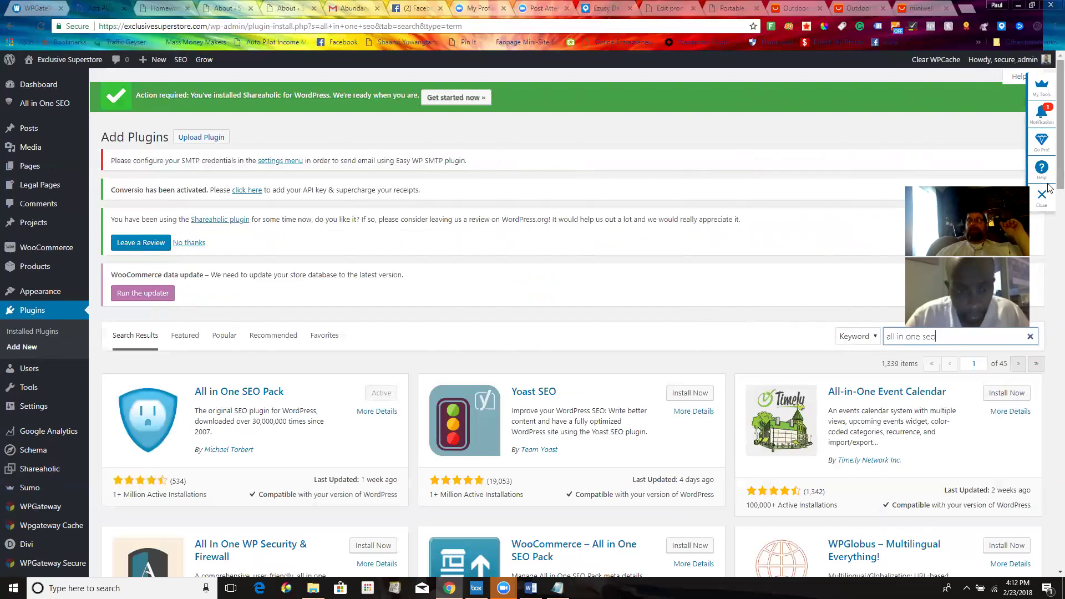
scroll(1049, 157, "down", 4)
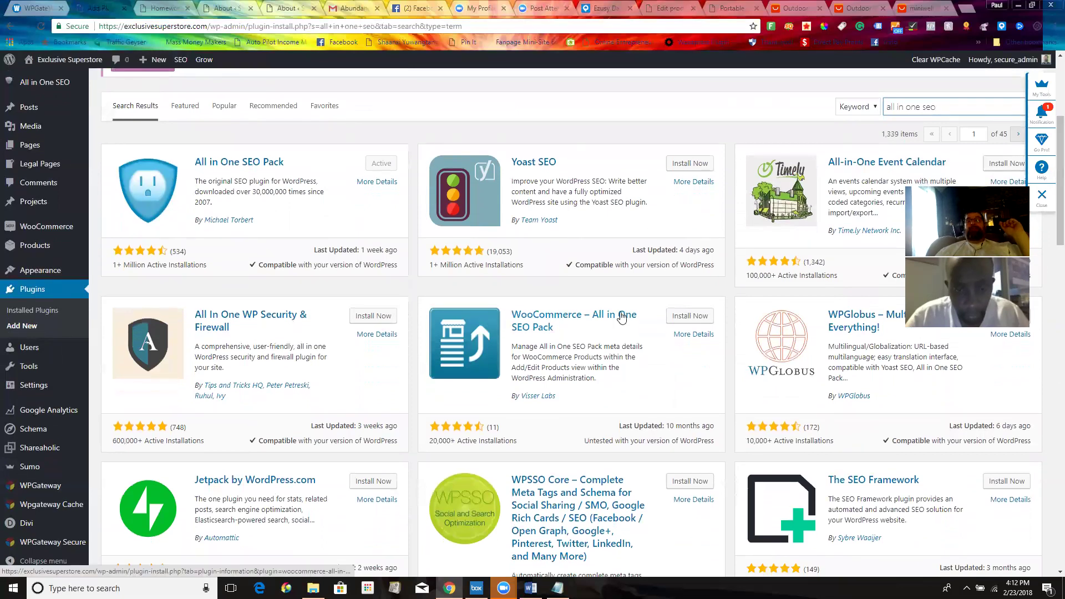
left_click(689, 316)
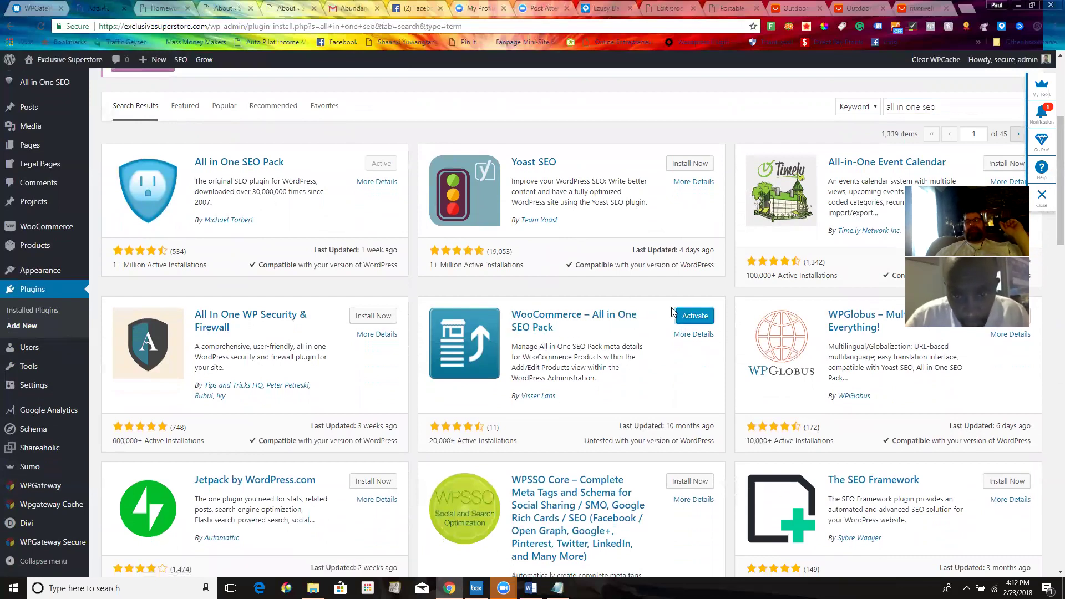
left_click(690, 316)
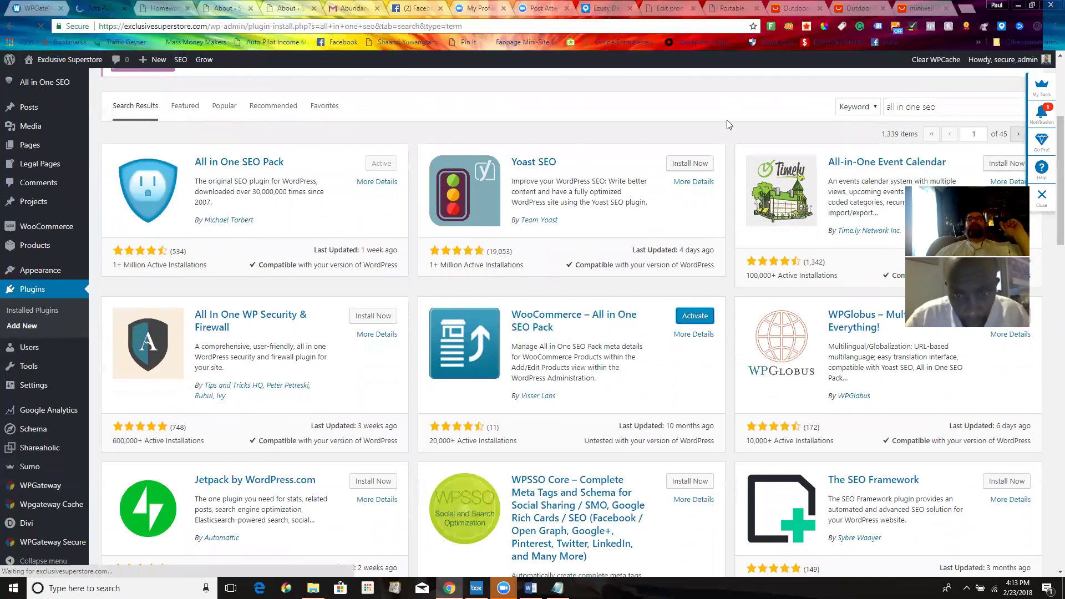
Return to the Portable Water Filtration Bottle editor, look through its sections and show the screen options listing the available boxes
left_click(660, 8)
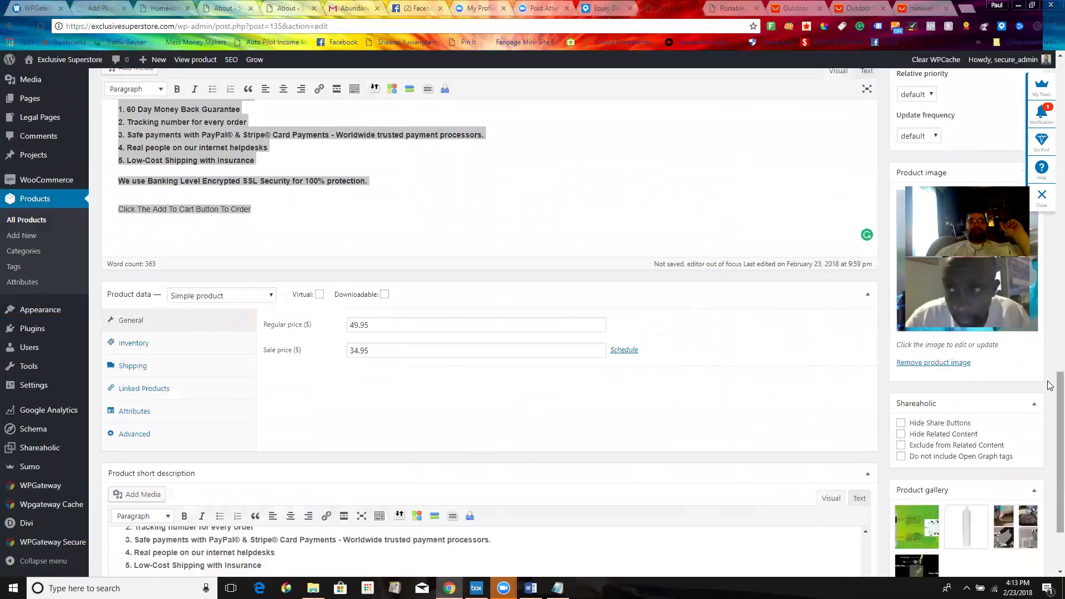
scroll(1050, 394, "down", 1)
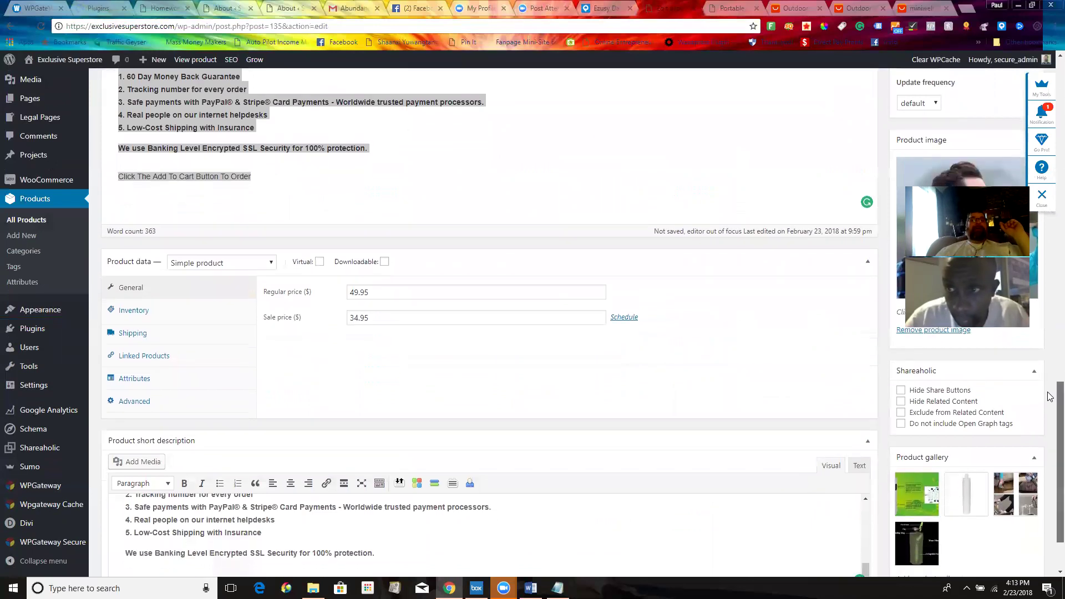
scroll(1050, 395, "down", 2)
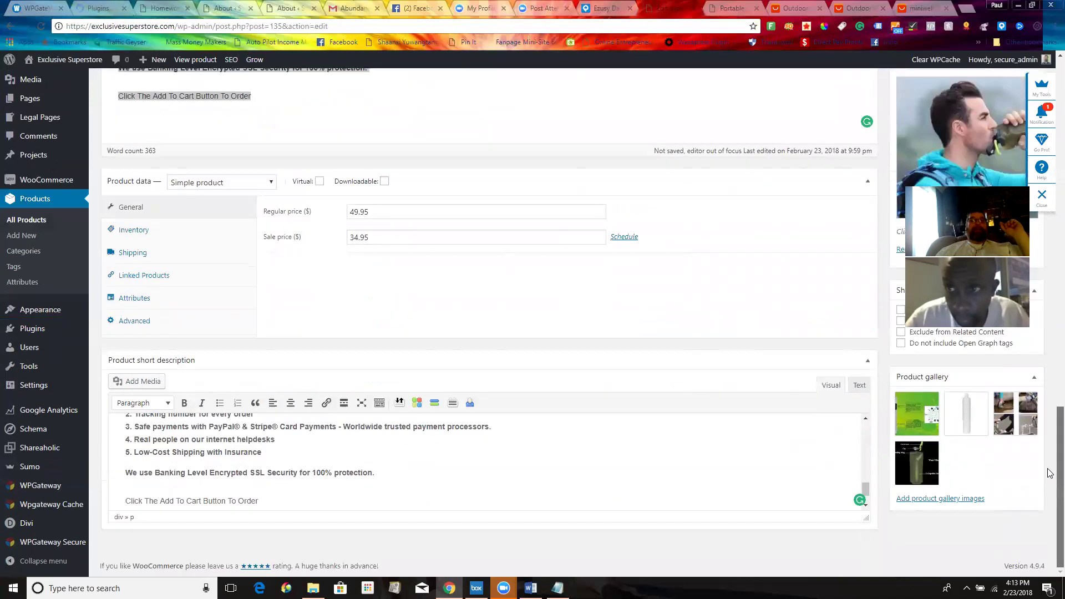
scroll(1049, 470, "up", 4)
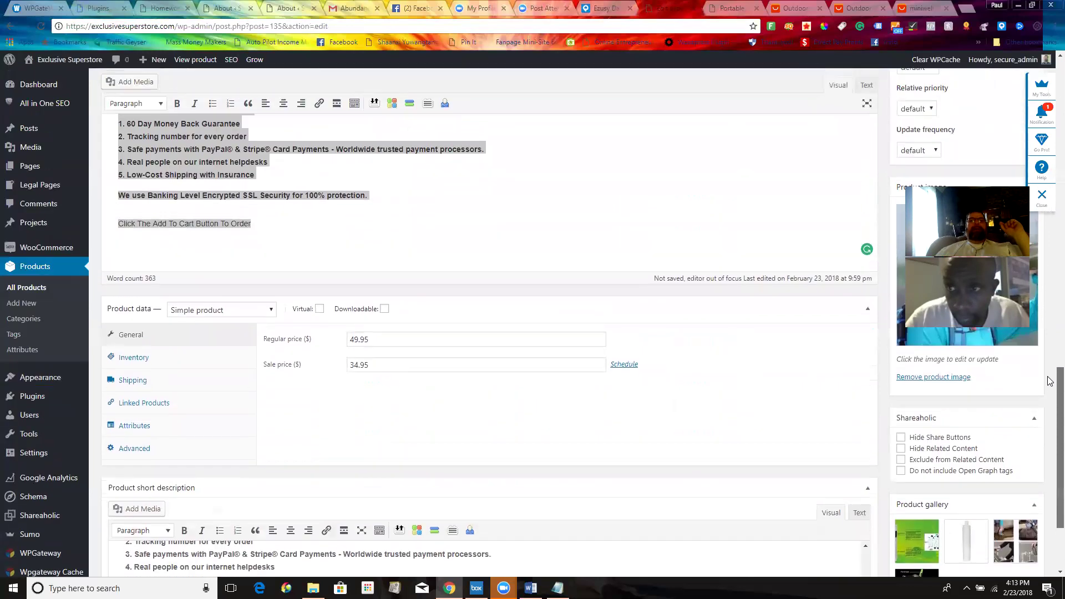
scroll(1050, 469, "down", 4)
scroll(1050, 413, "up", 5)
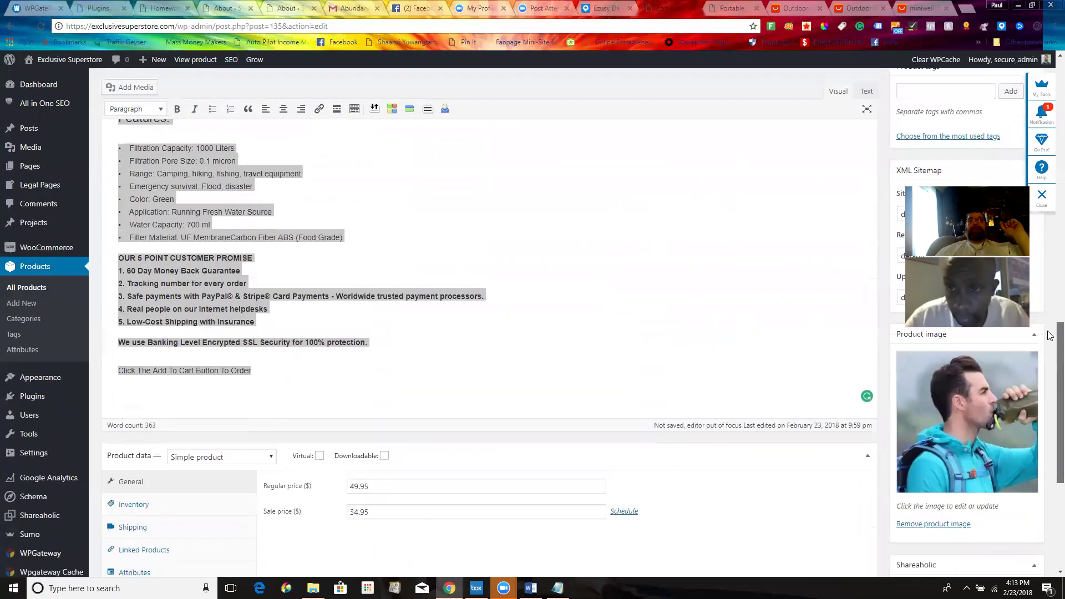
scroll(1050, 427, "up", 8)
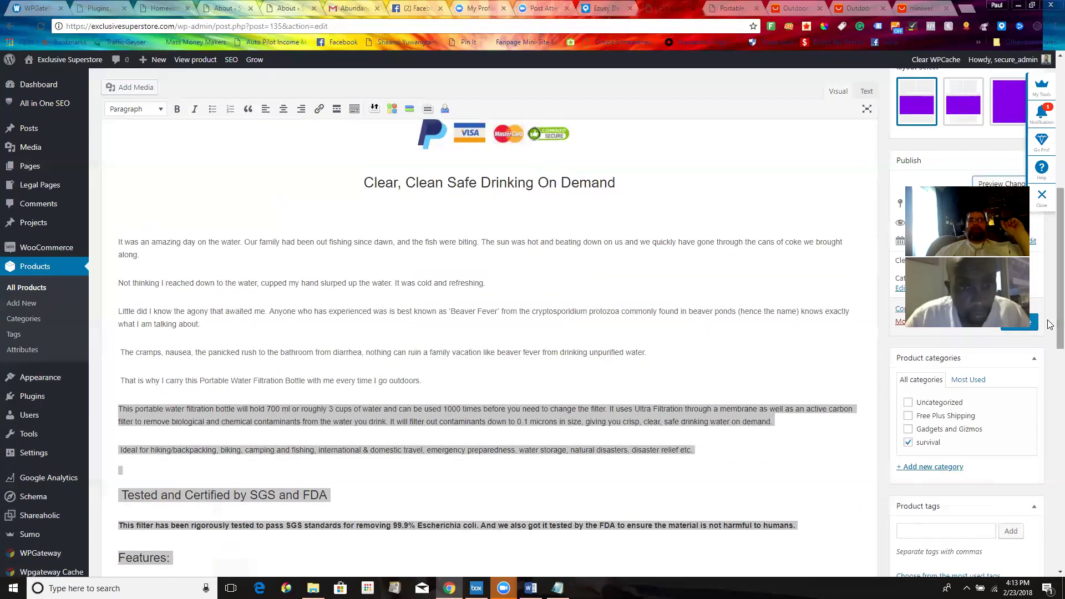
scroll(1050, 324, "up", 5)
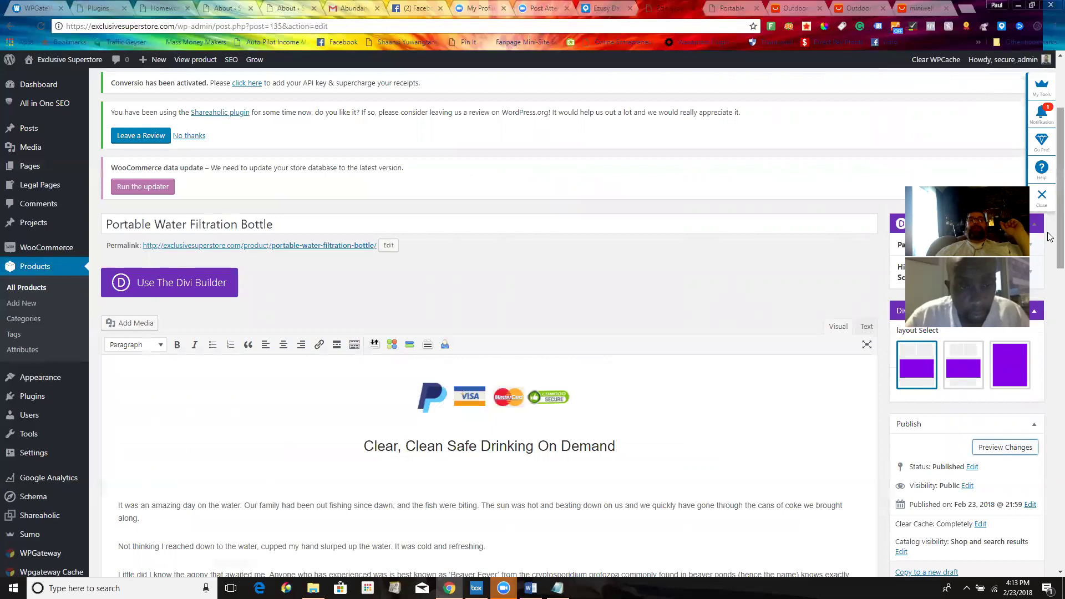
scroll(1050, 237, "up", 3)
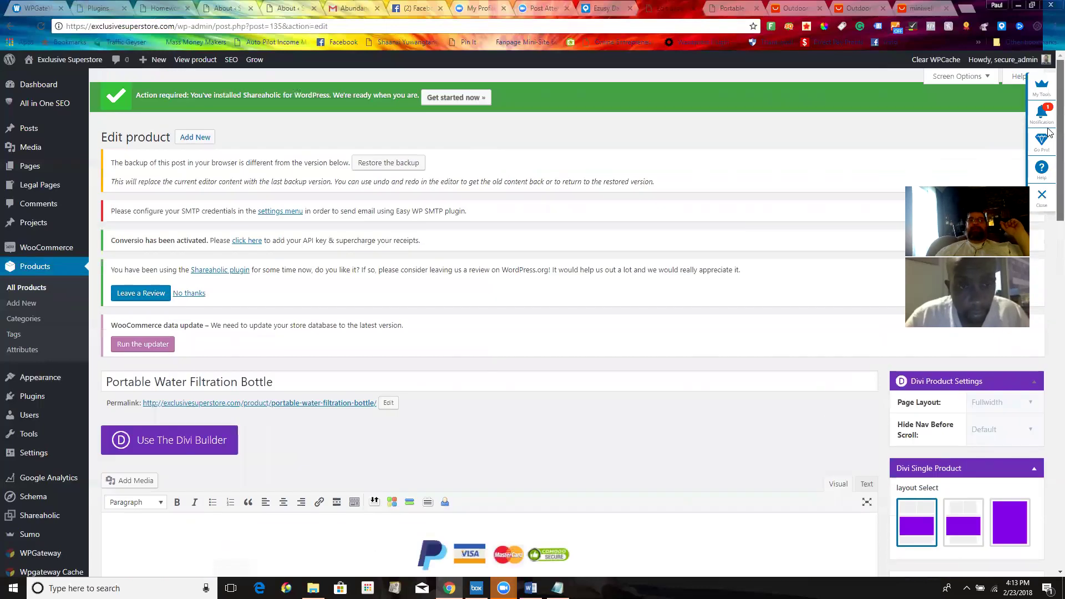
left_click(948, 77)
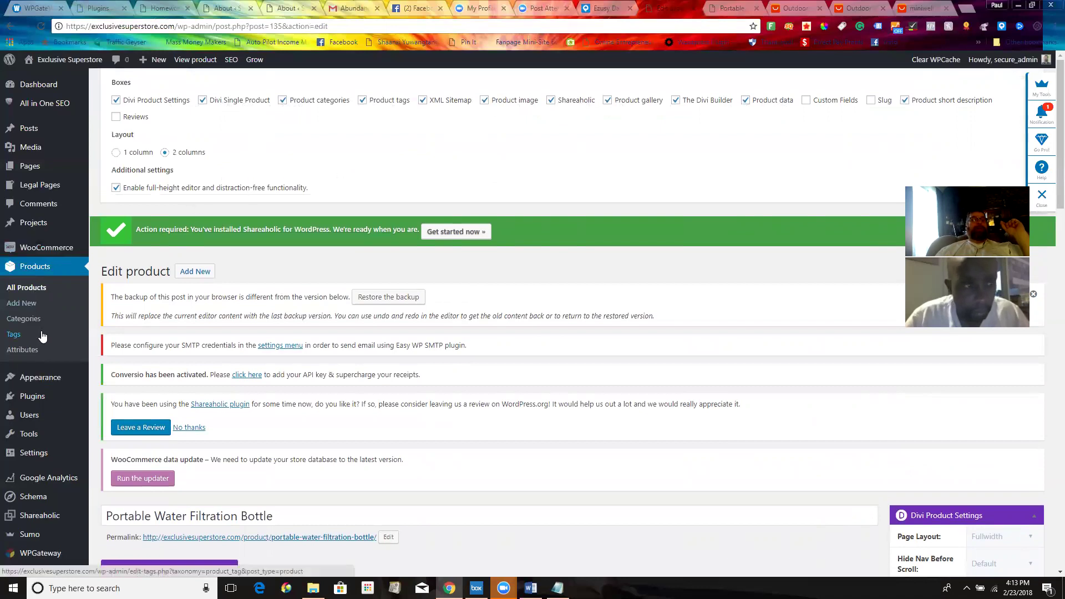
Open the installed plugins page in a separate browser tab and look through the plugin list
mouse_move(24, 394)
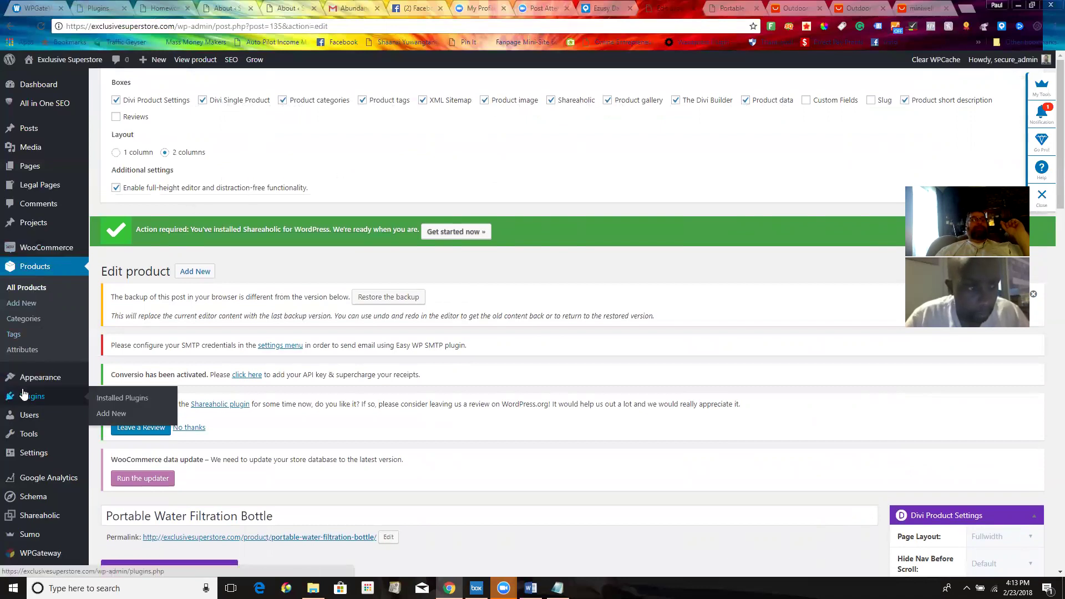
right_click(114, 401)
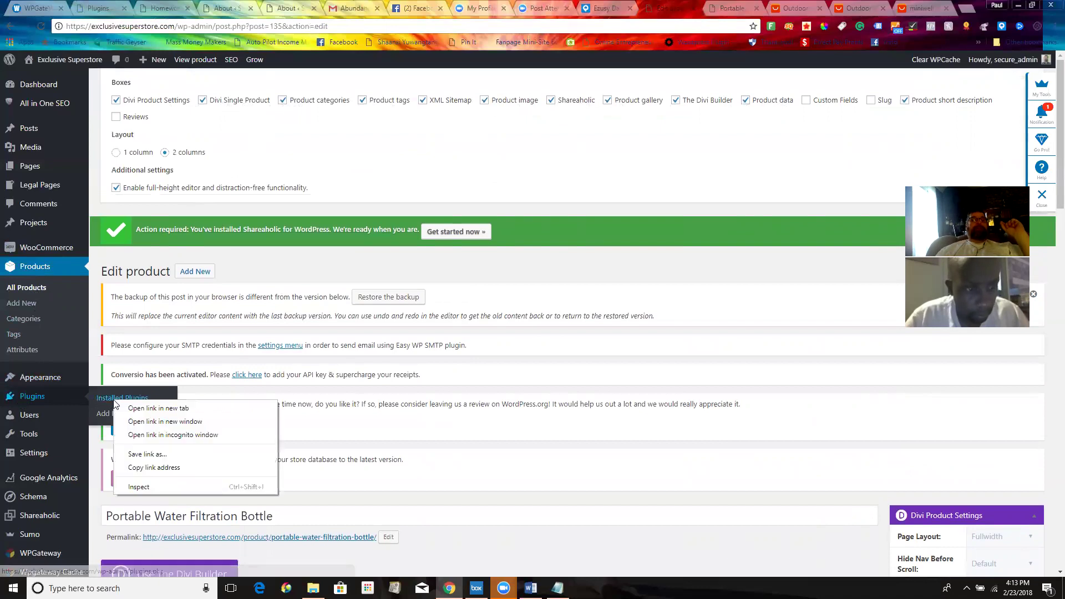
left_click(131, 408)
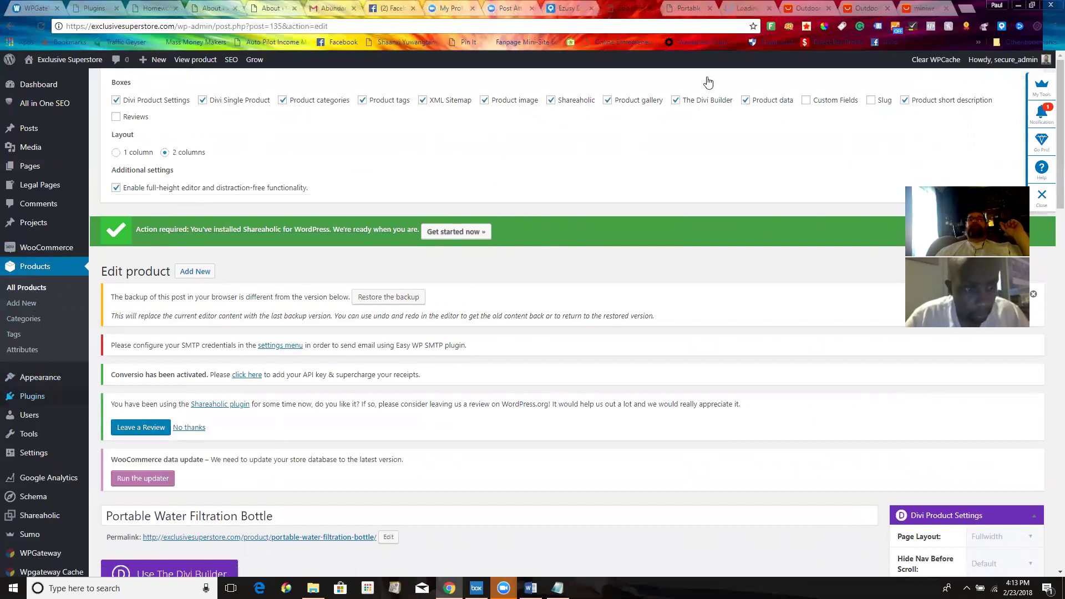
left_click(744, 9)
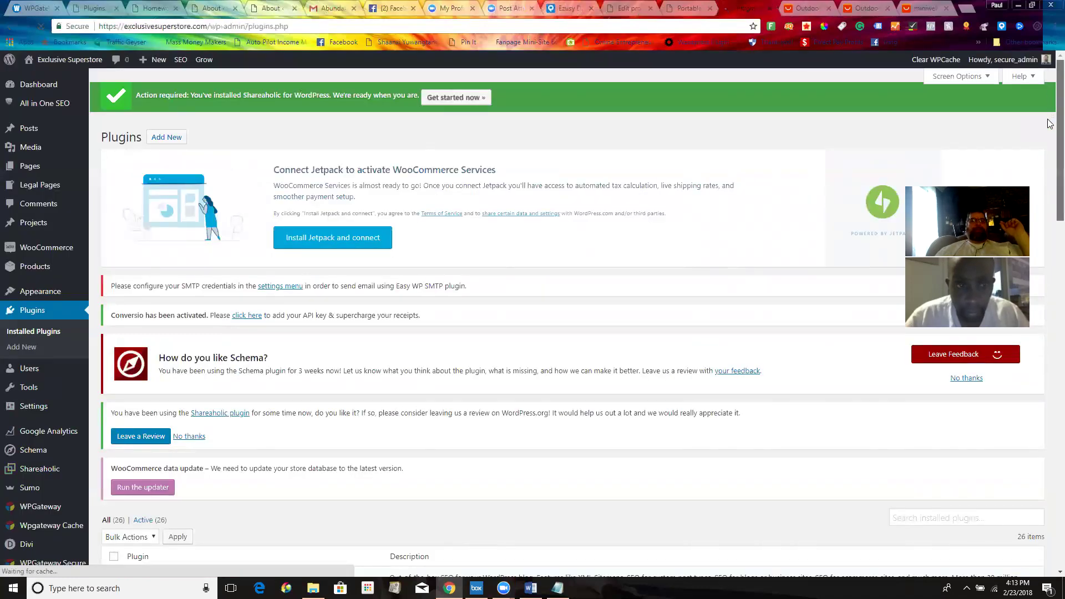
scroll(1048, 123, "down", 3)
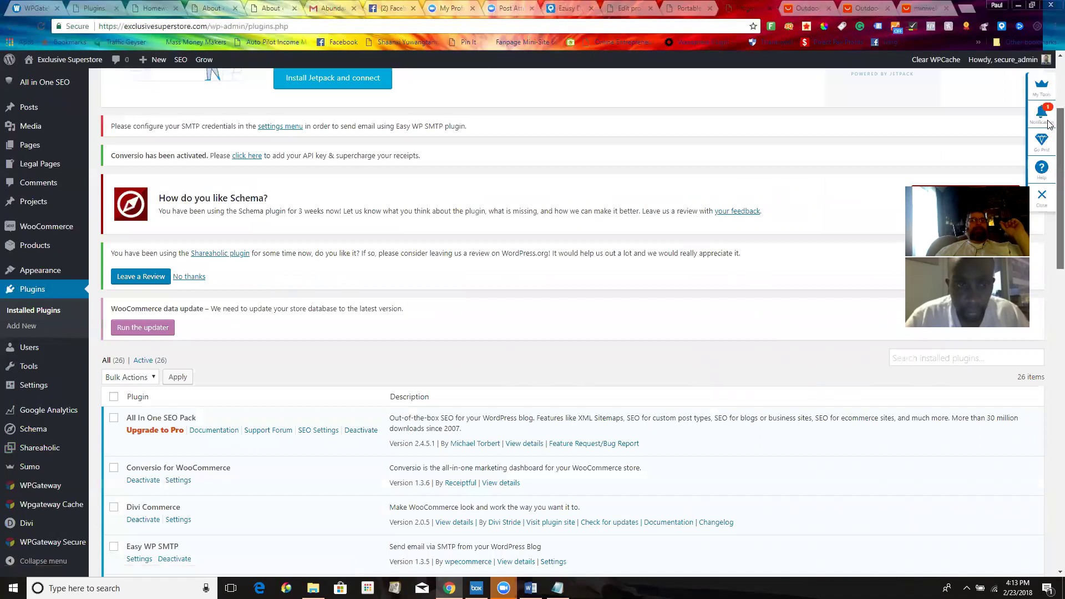
scroll(1049, 139, "down", 1)
scroll(1049, 147, "down", 8)
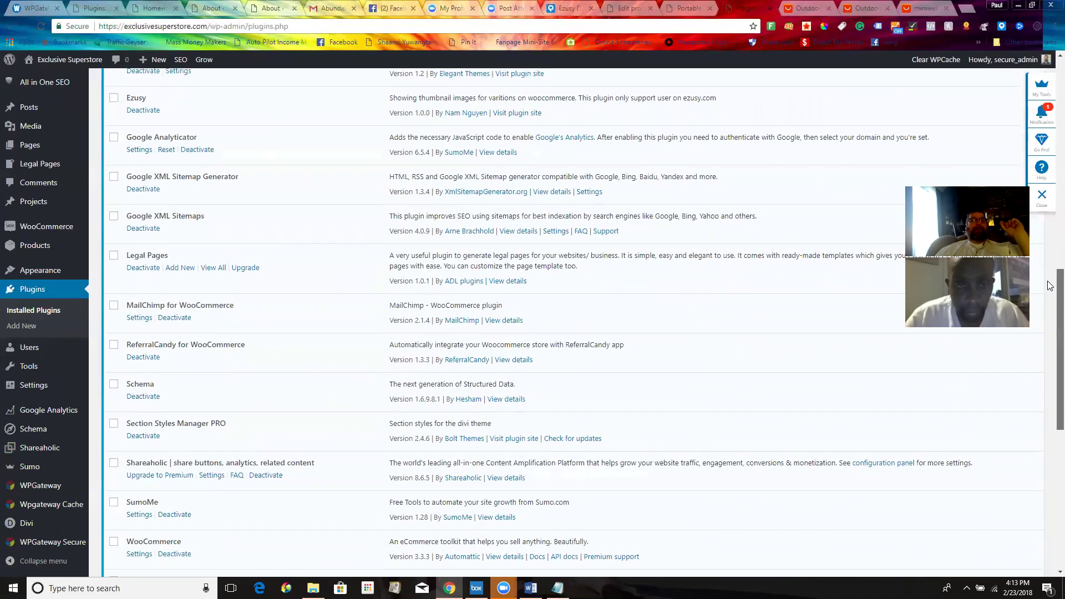
scroll(1049, 256, "up", 2)
scroll(1049, 254, "up", 5)
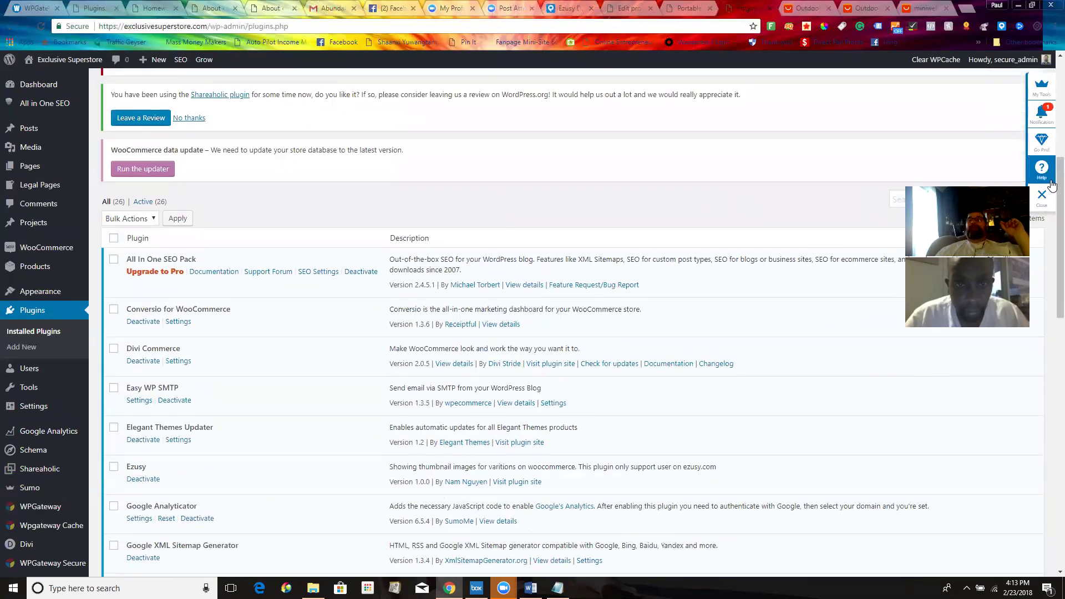
scroll(1049, 209, "down", 2)
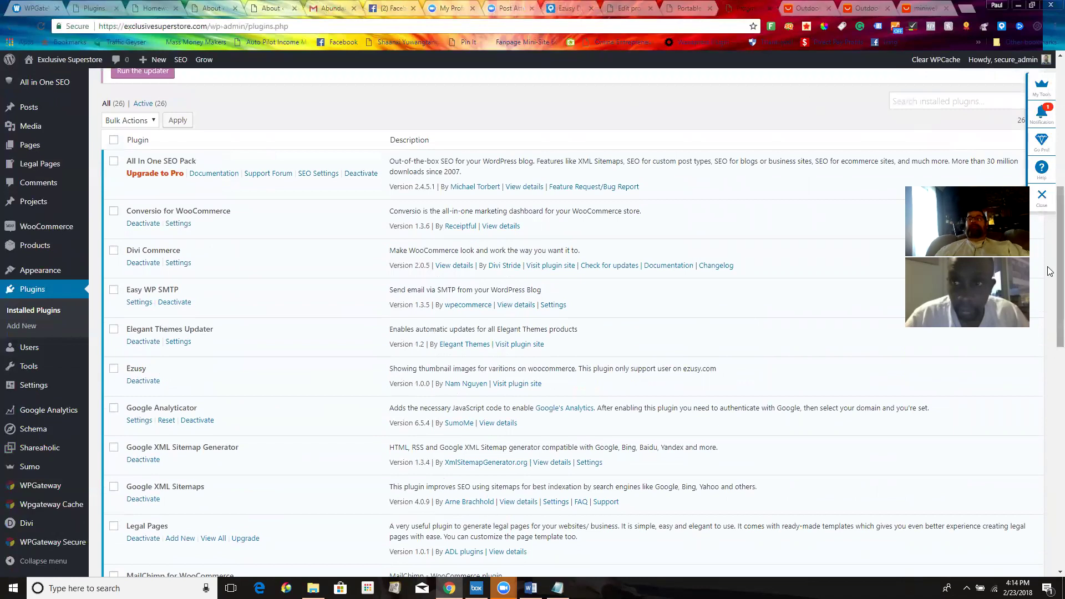
scroll(1049, 281, "up", 7)
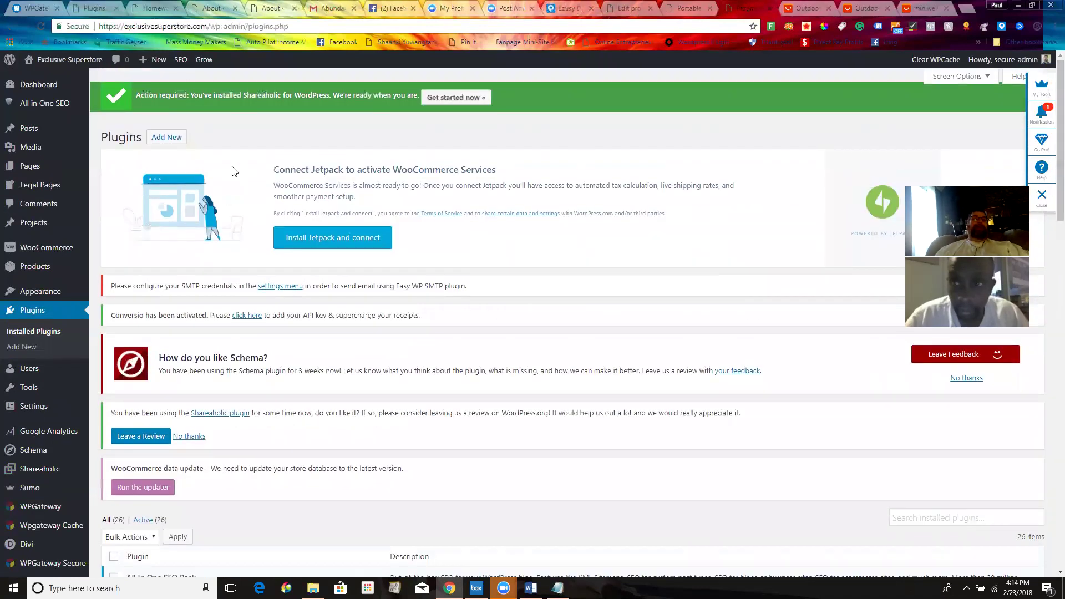
Search the plugin directory for "all in one seo" again, check the WooCommerce – All in One SEO Pack entry and return to the product editor
left_click(167, 137)
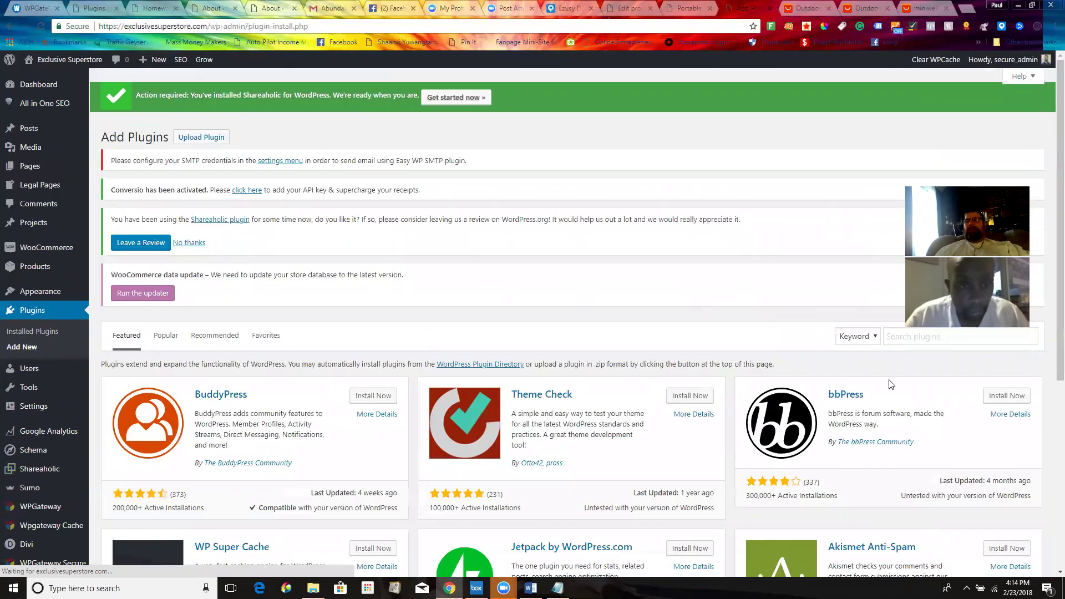
left_click(894, 339)
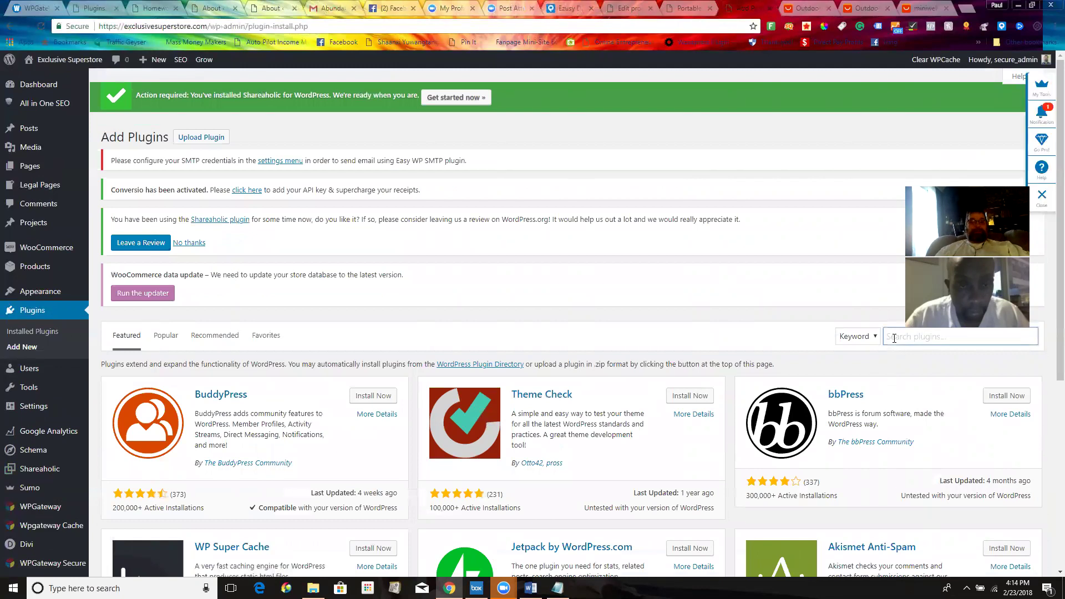
type("all in")
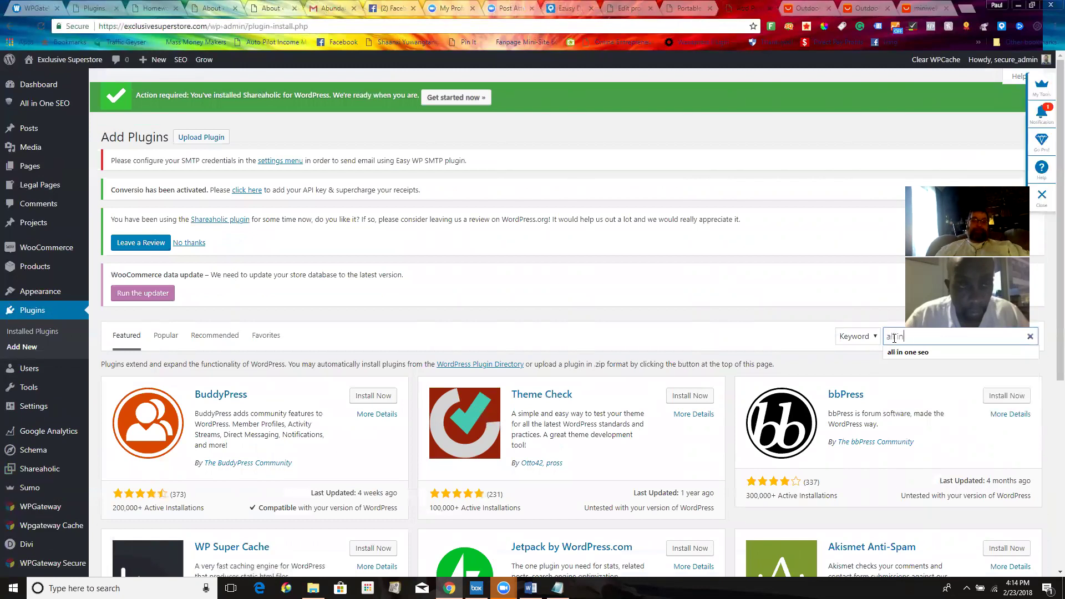
type(" one seo")
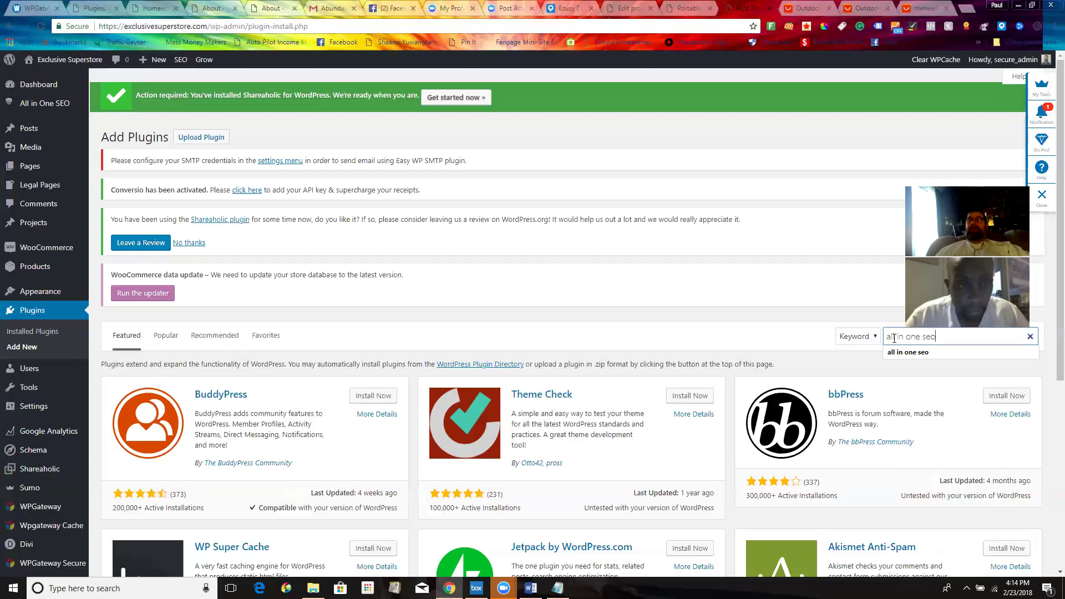
key("Return")
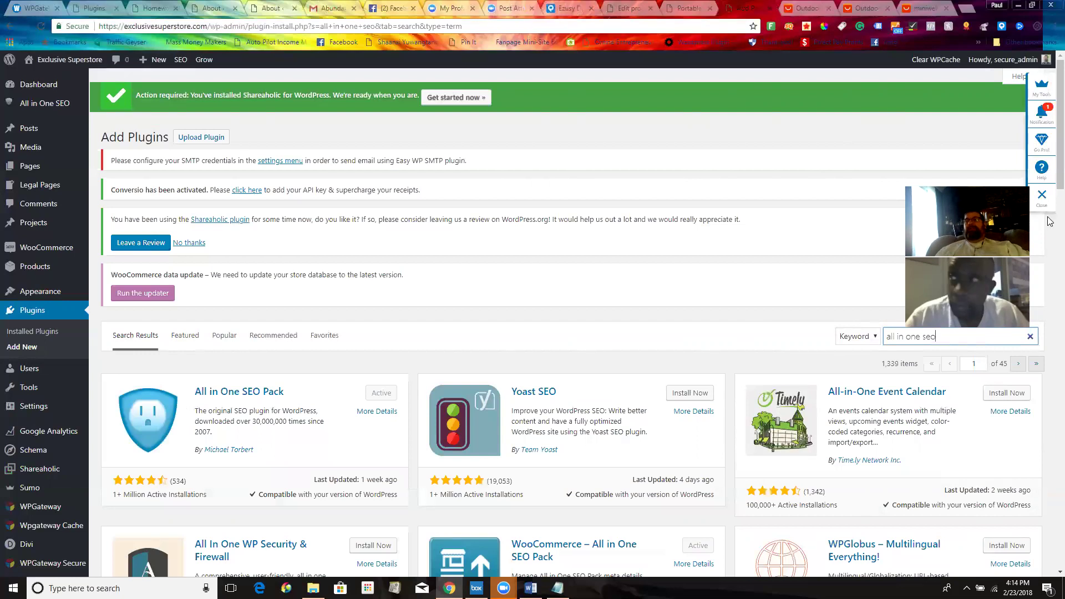
scroll(1000, 178, "down", 5)
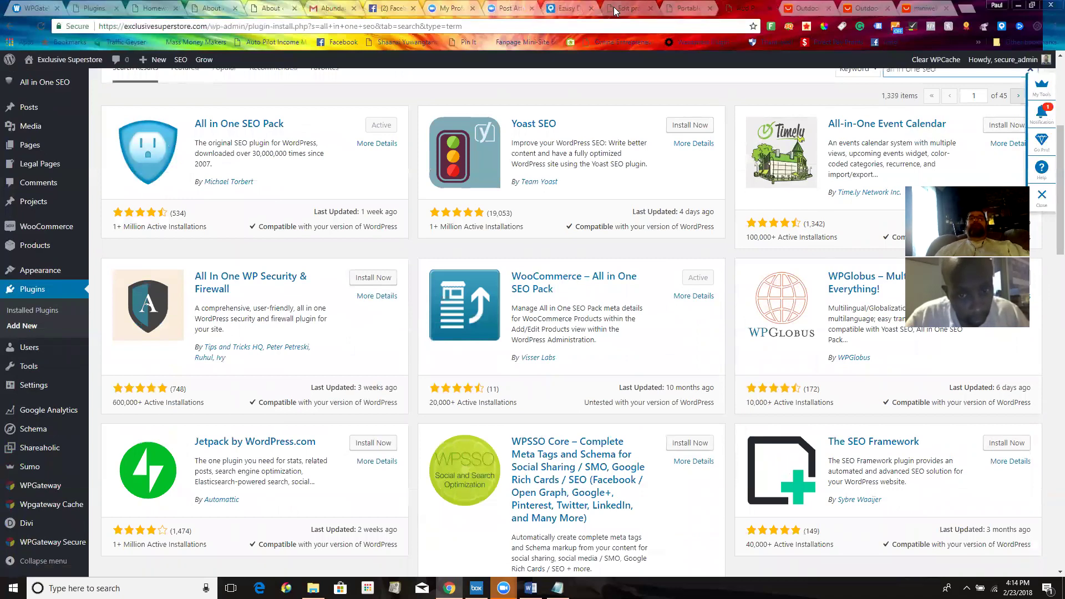
left_click(658, 10)
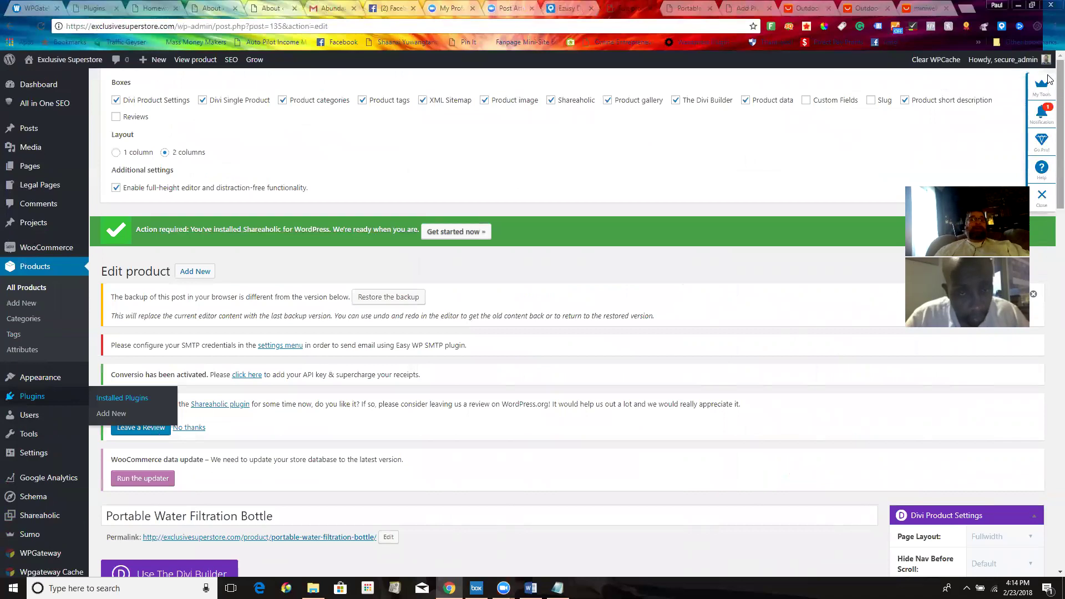
Look through the product editor's boxes, from the description and product data to the gallery and screen options, for SEO fields
scroll(1048, 142, "down", 1)
scroll(1049, 141, "down", 12)
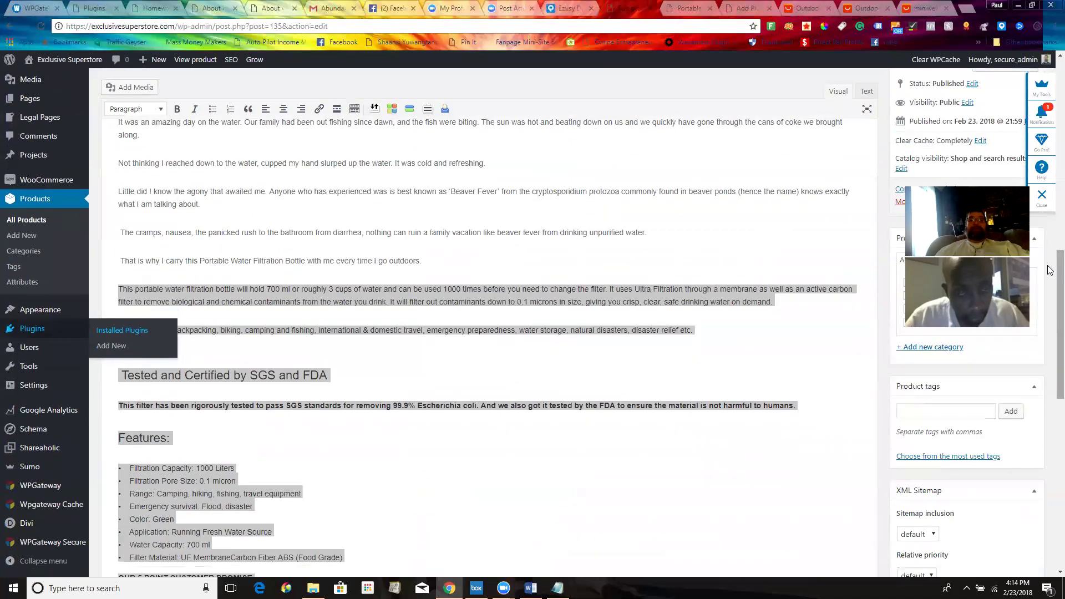
scroll(1048, 270, "down", 8)
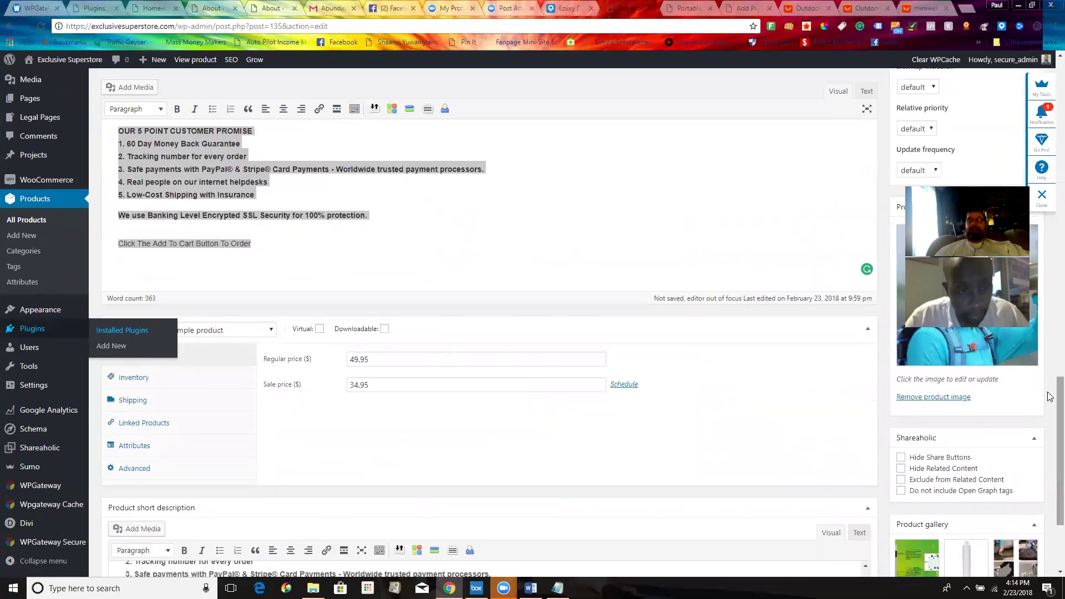
scroll(1049, 398, "down", 3)
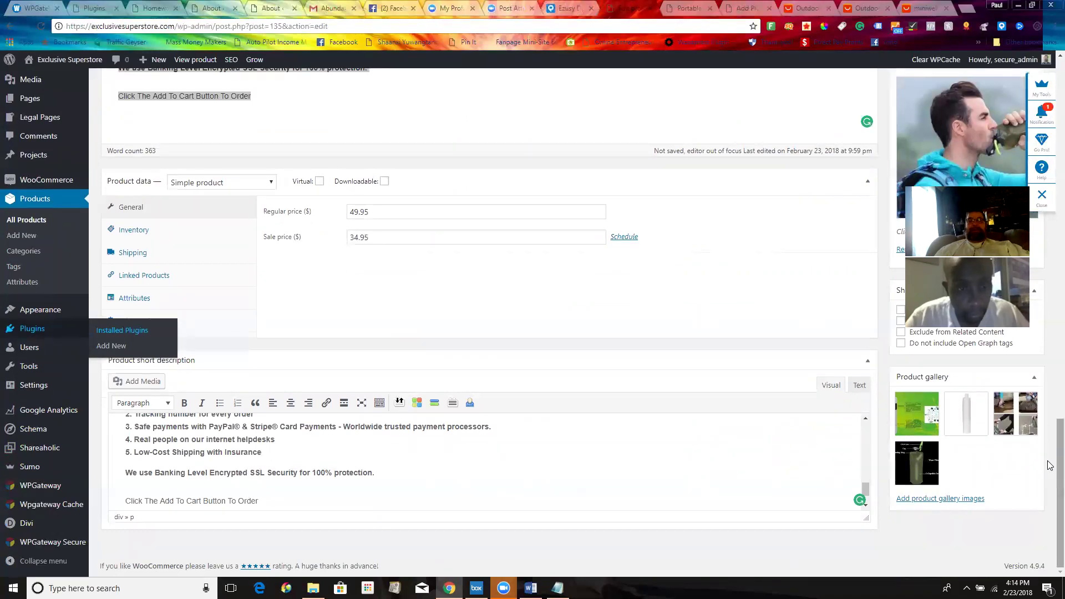
scroll(1050, 438, "up", 2)
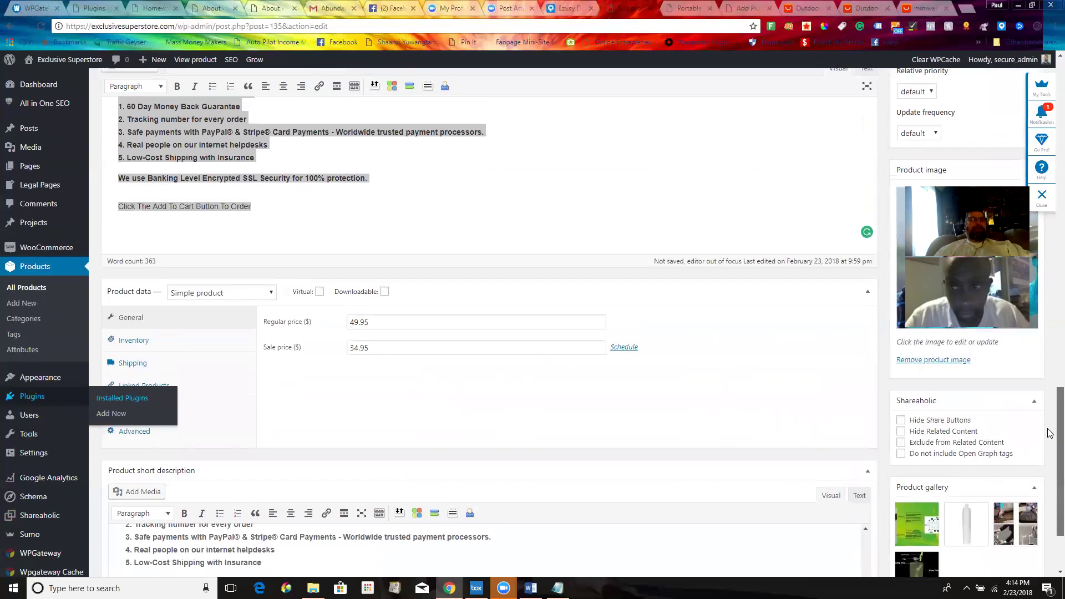
scroll(1050, 434, "up", 2)
scroll(1050, 463, "down", 4)
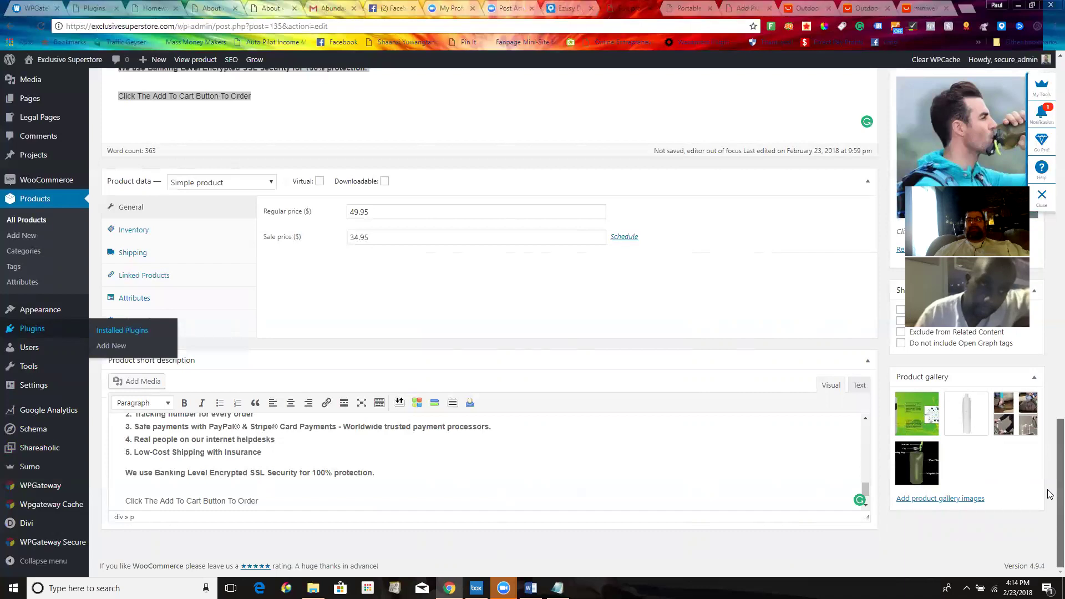
scroll(1050, 494, "up", 2)
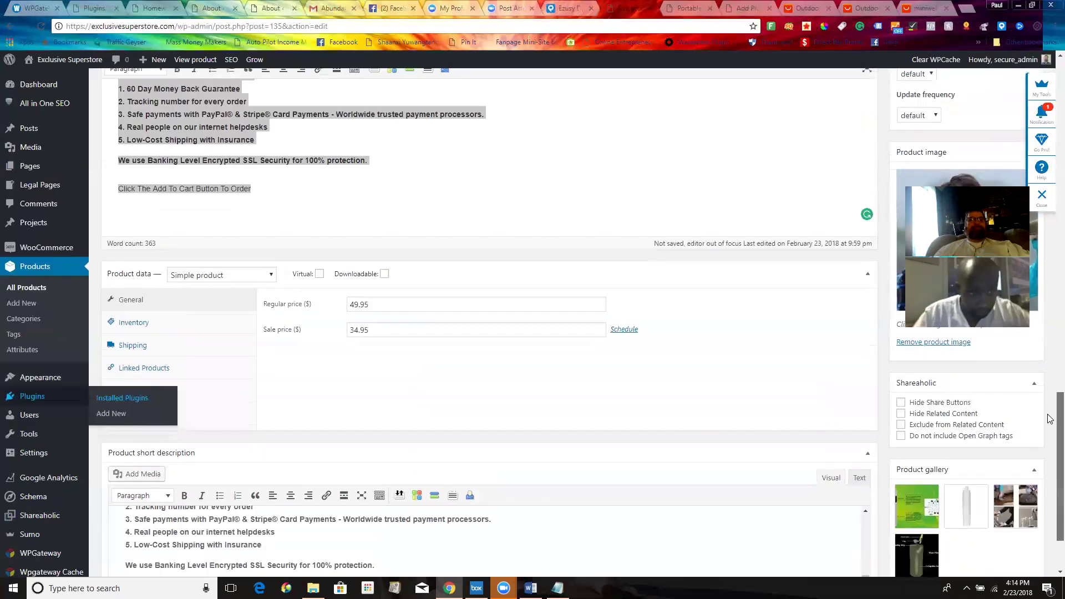
scroll(1050, 389, "up", 8)
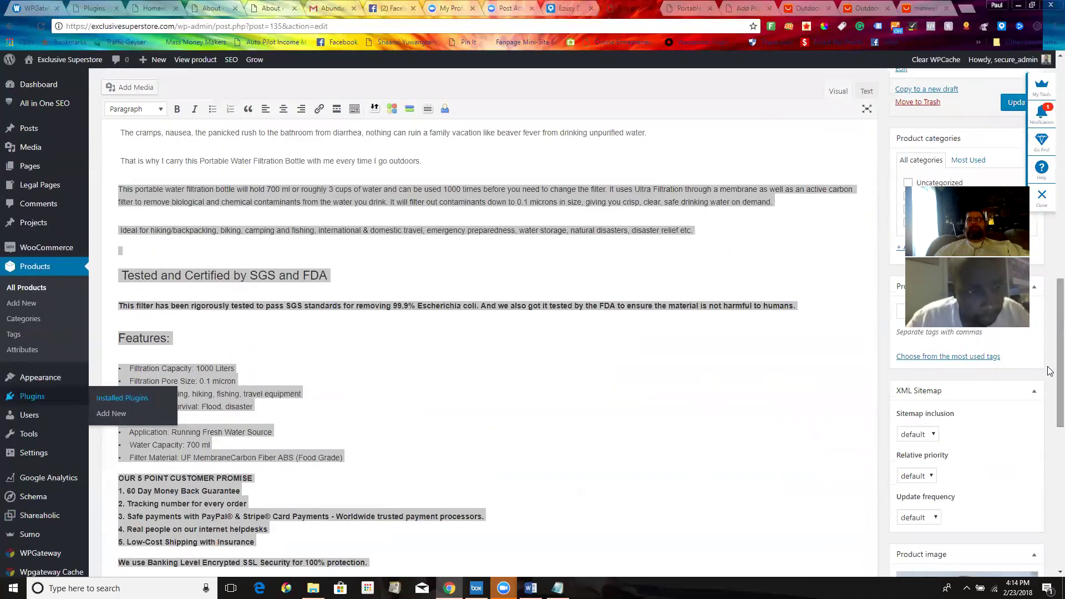
scroll(1050, 332, "up", 8)
scroll(1050, 233, "up", 2)
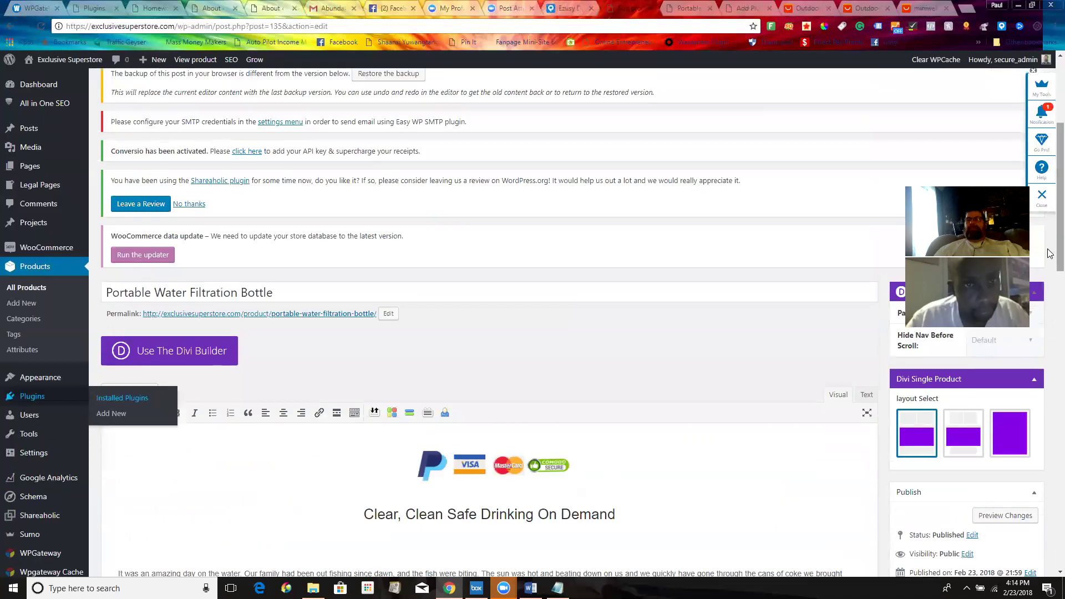
scroll(1050, 222, "up", 4)
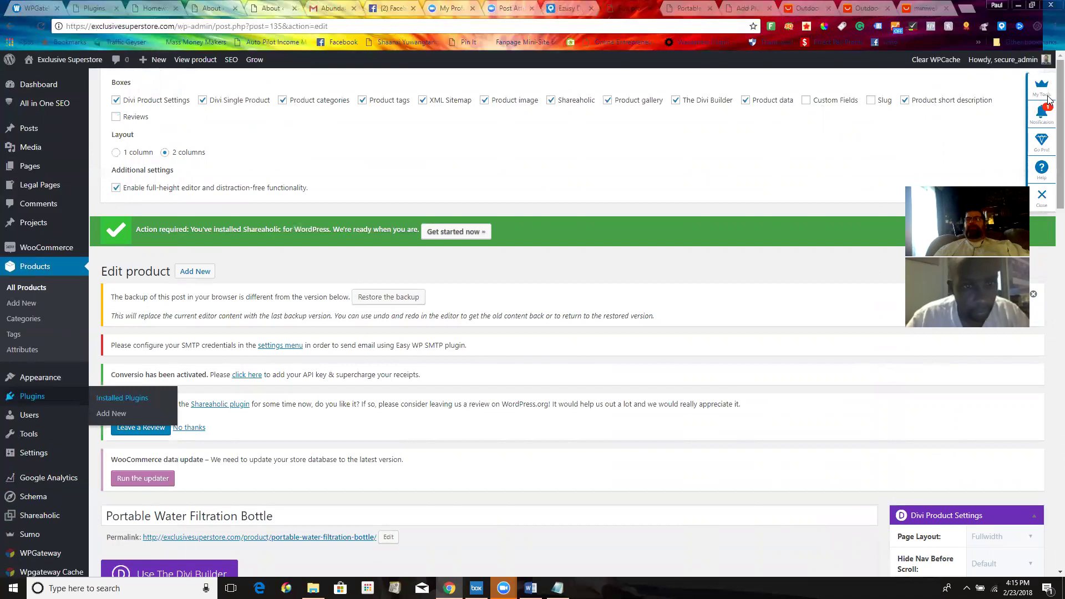
Update the Portable Water Filtration Bottle product and leave the editor to visit the store's shop page
left_click_drag(1058, 125, 1050, 215)
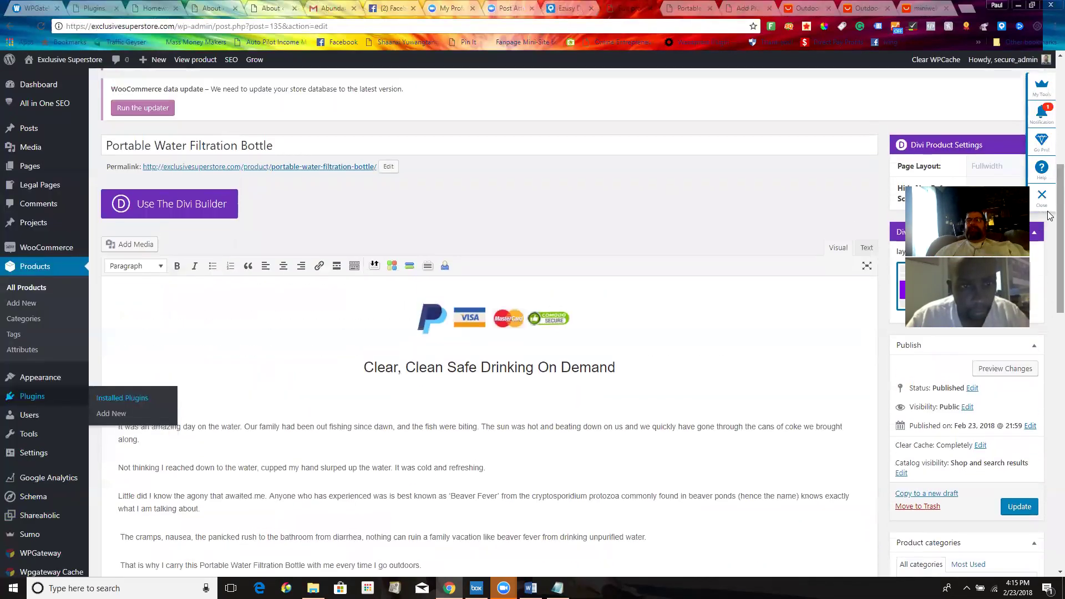
left_click(1023, 509)
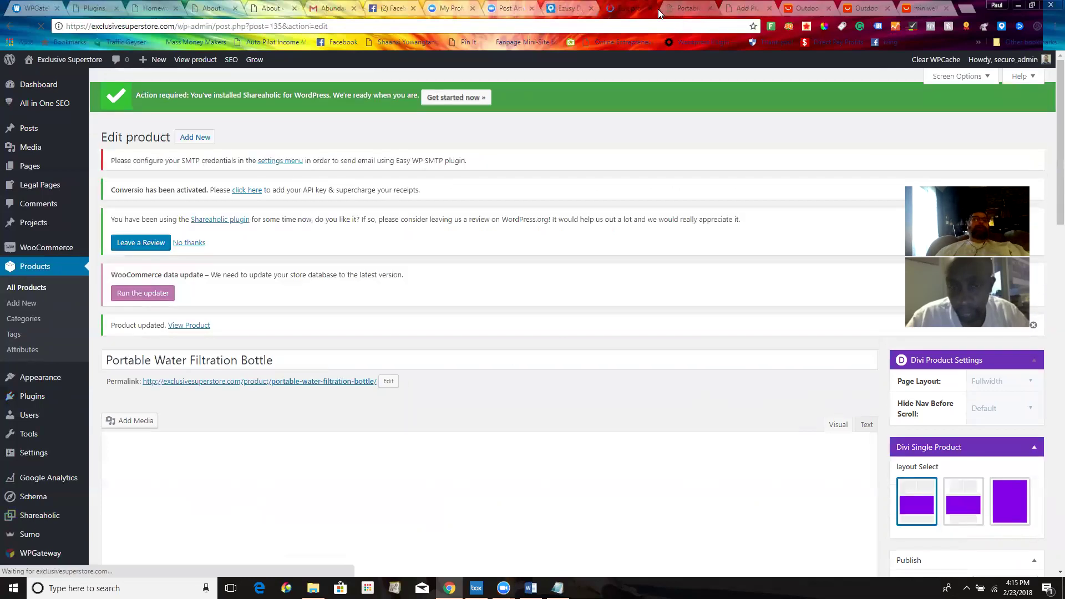
right_click(83, 60)
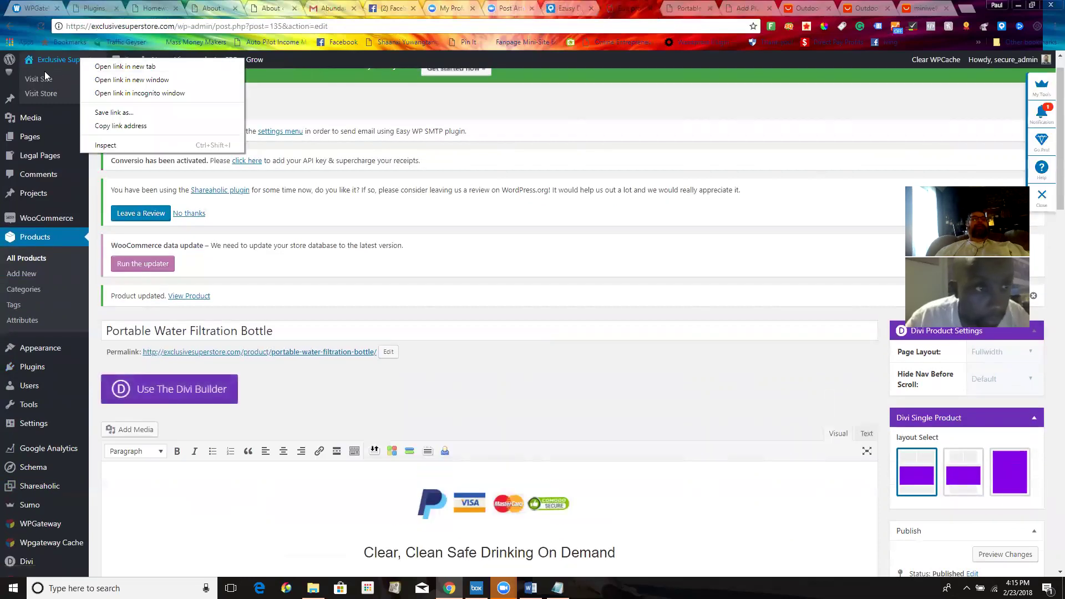
left_click(37, 93)
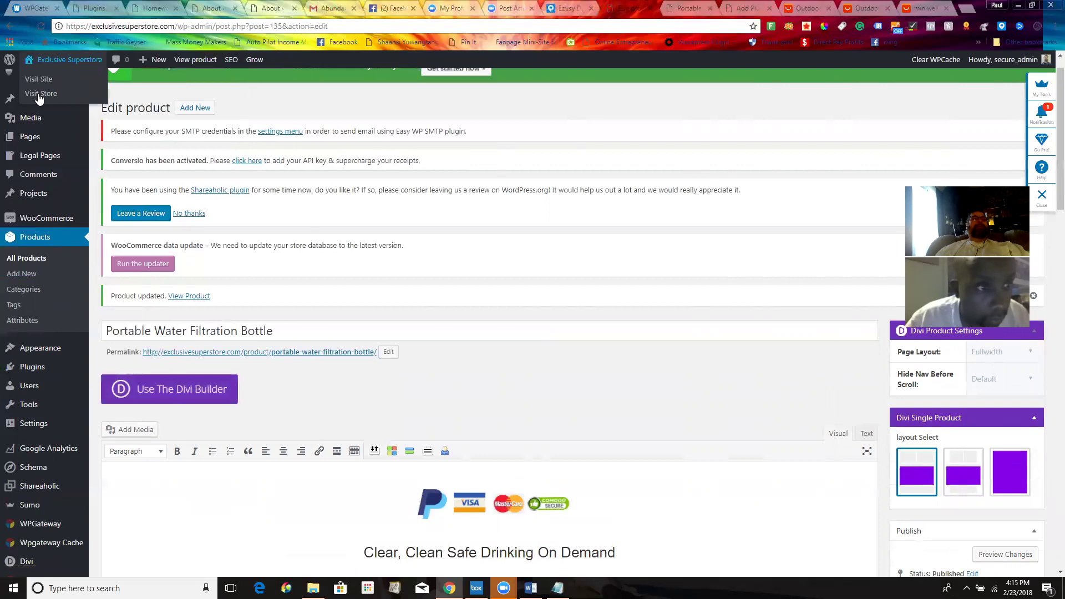
left_click(39, 95)
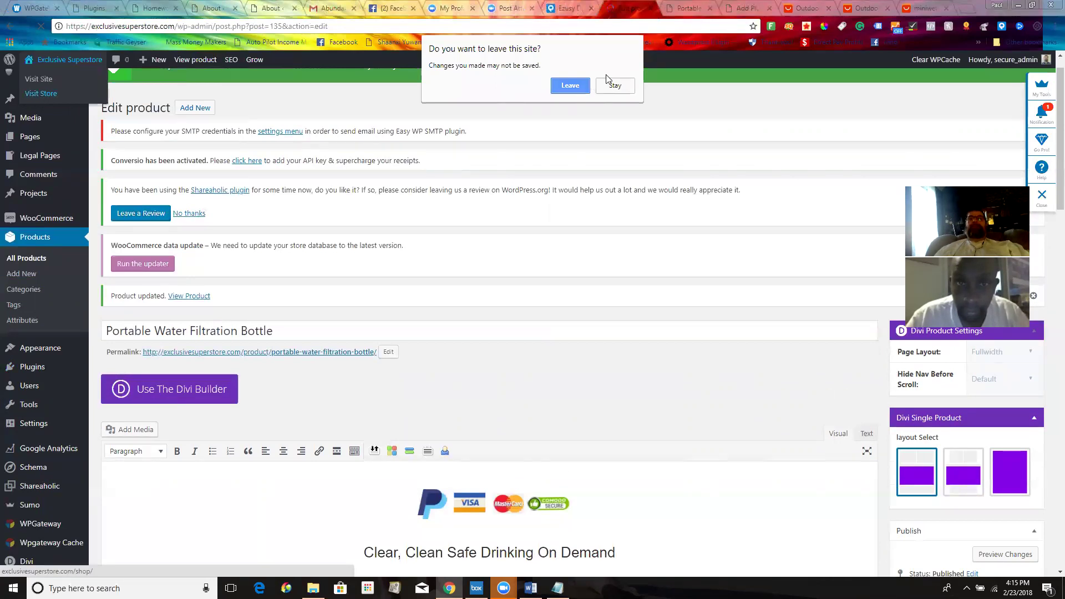
left_click(573, 87)
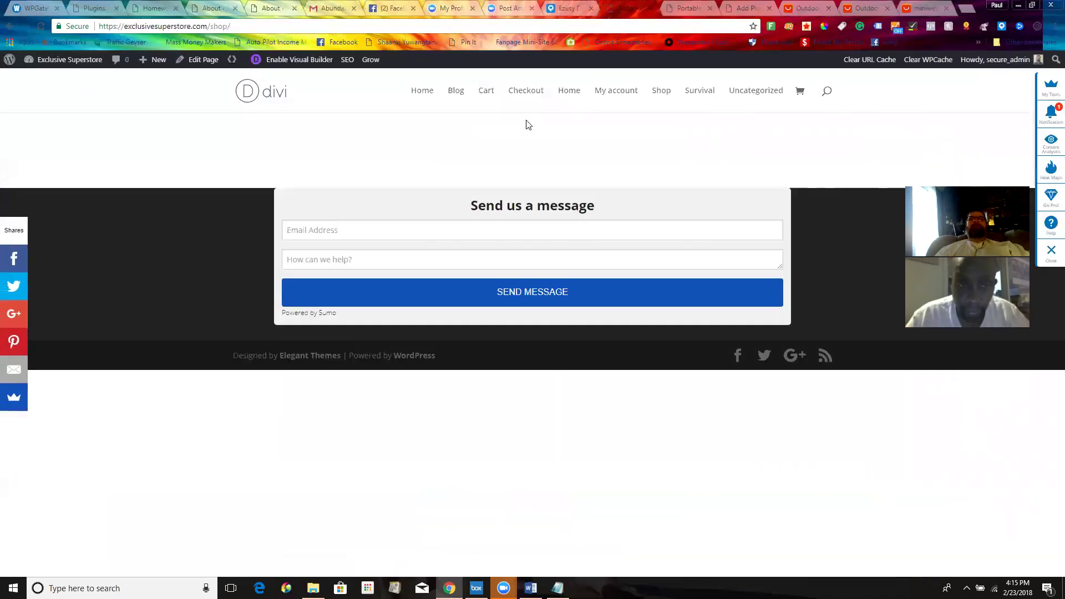
Open the Survival page of the store and go to its Portable Water Filtration Bottle product page
left_click(700, 92)
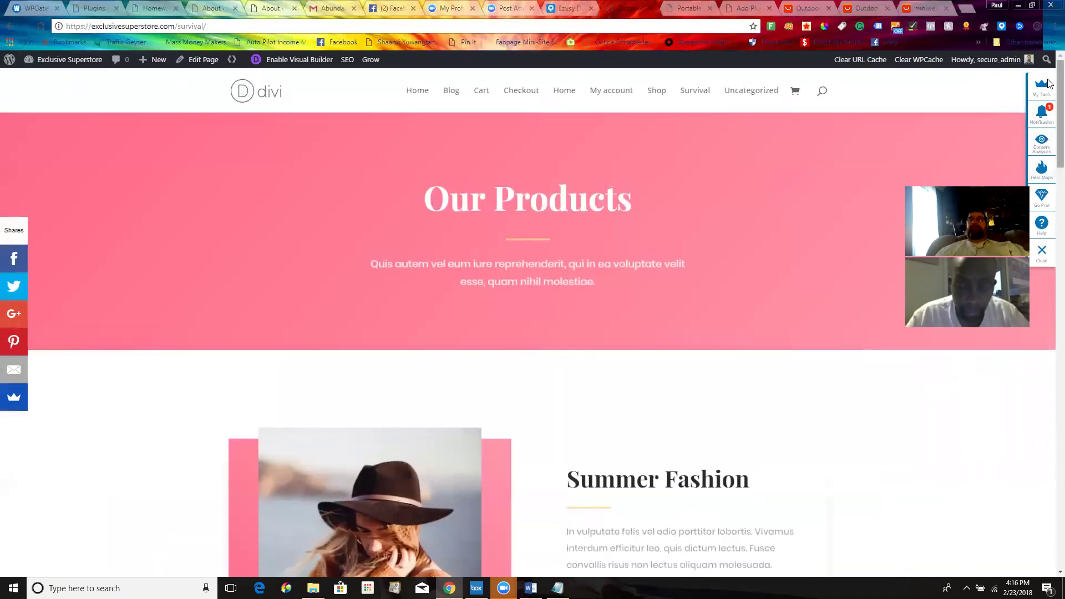
scroll(1048, 144, "down", 10)
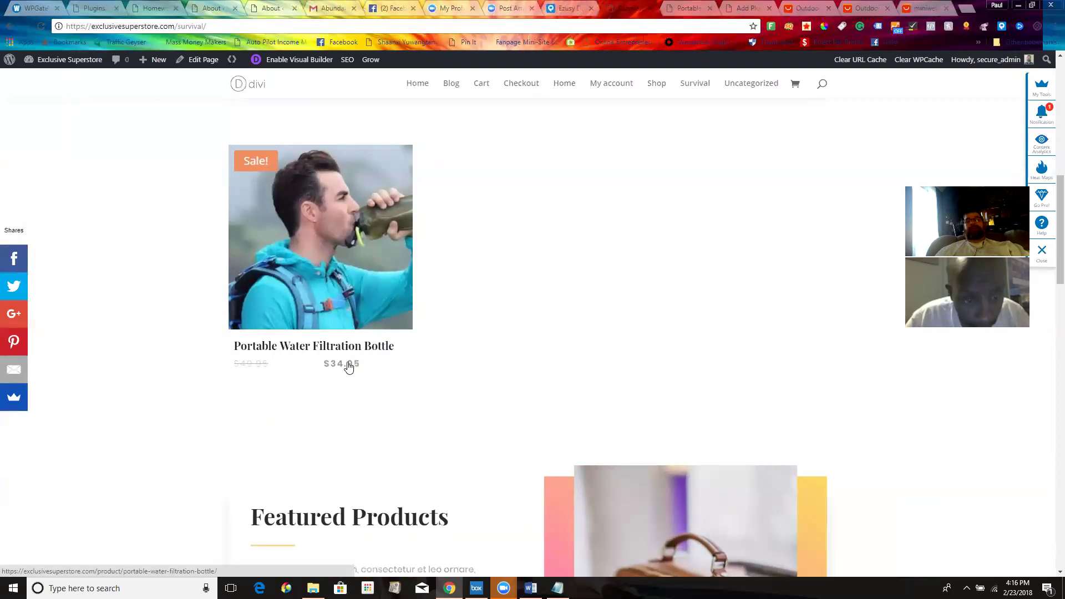
left_click(342, 262)
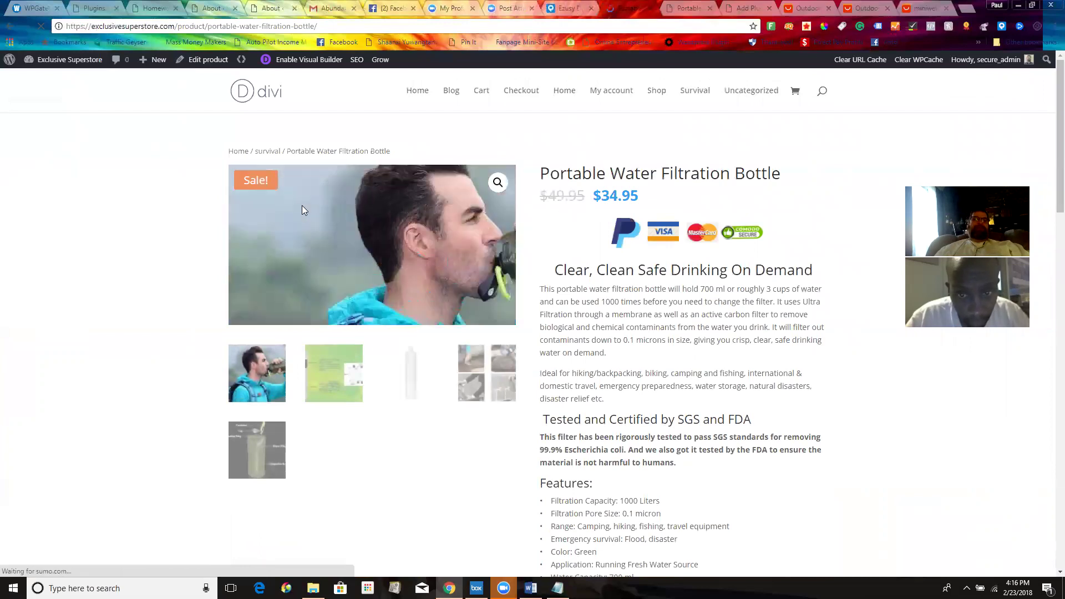
View the filter, usage and labelled bottle pictures in the product gallery, and read through the page's full description
left_click(330, 377)
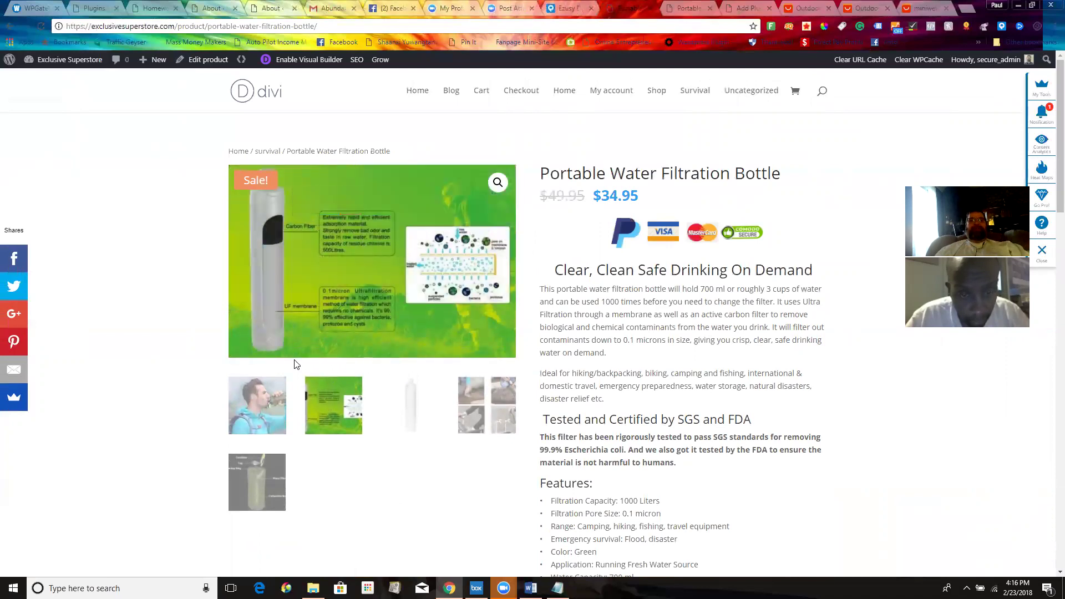
left_click(509, 400)
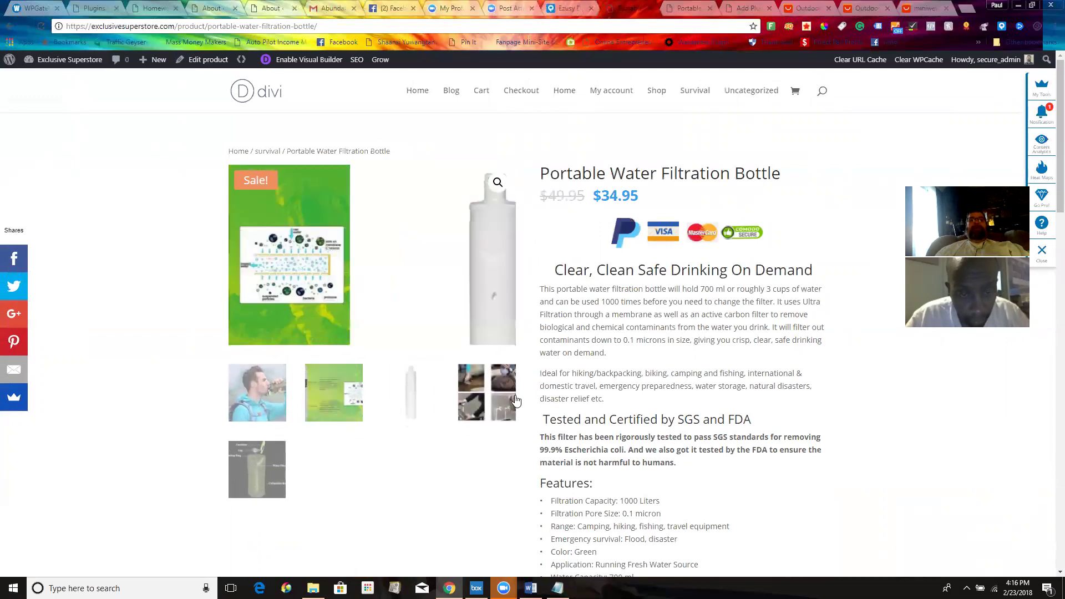
mouse_move(288, 197)
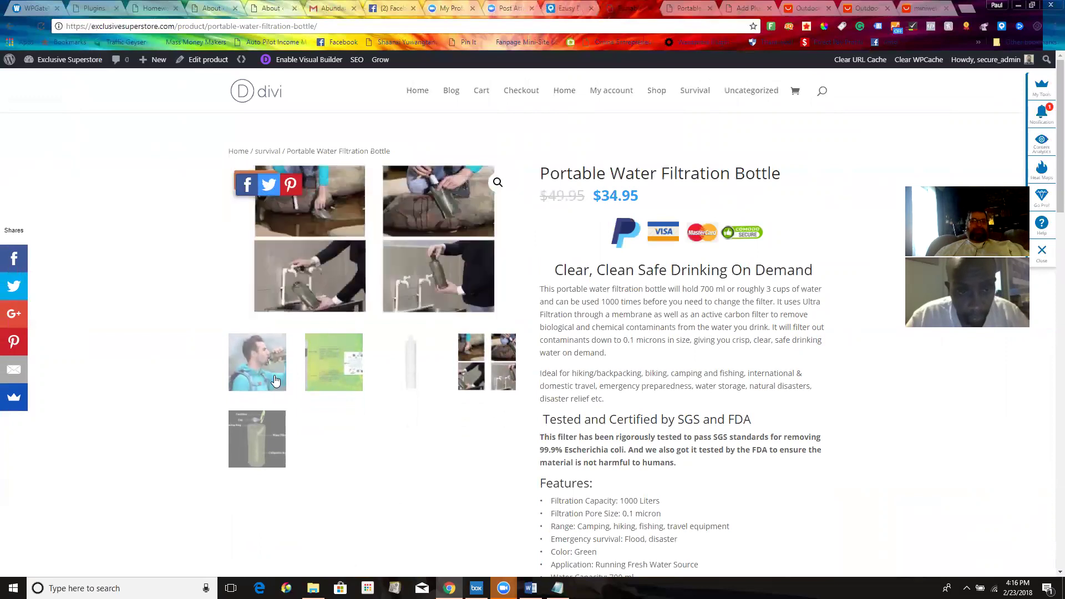
left_click(266, 438)
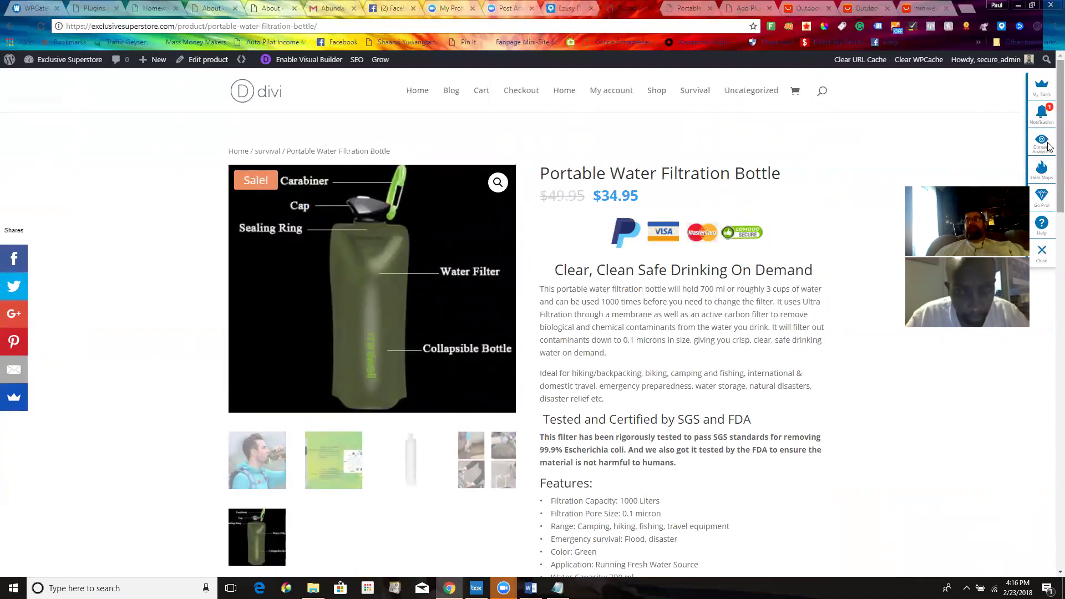
scroll(1048, 224, "down", 1)
scroll(1048, 344, "down", 10)
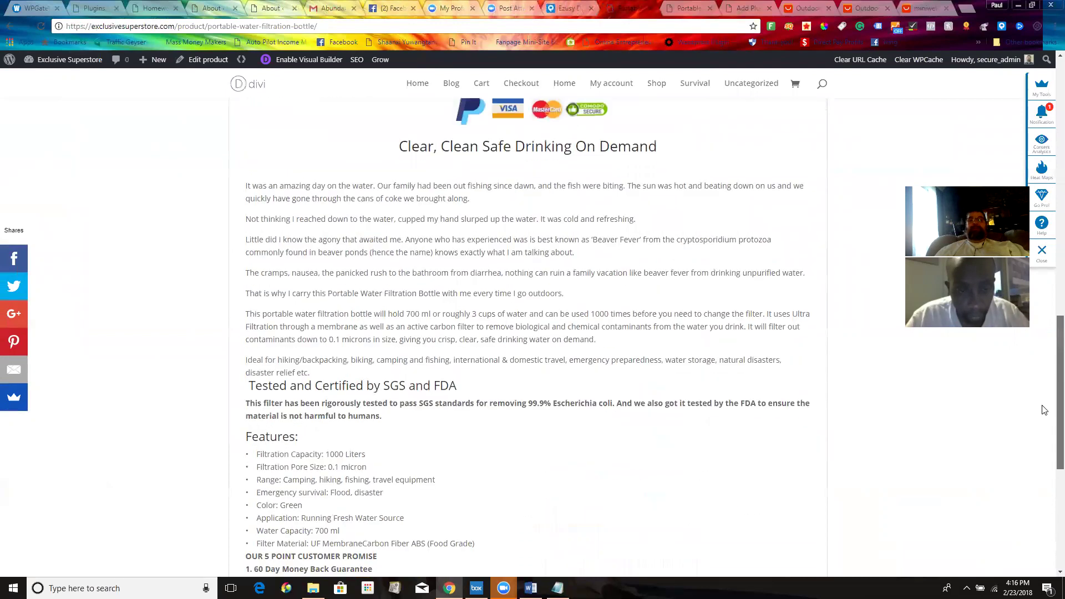
scroll(1049, 339, "down", 5)
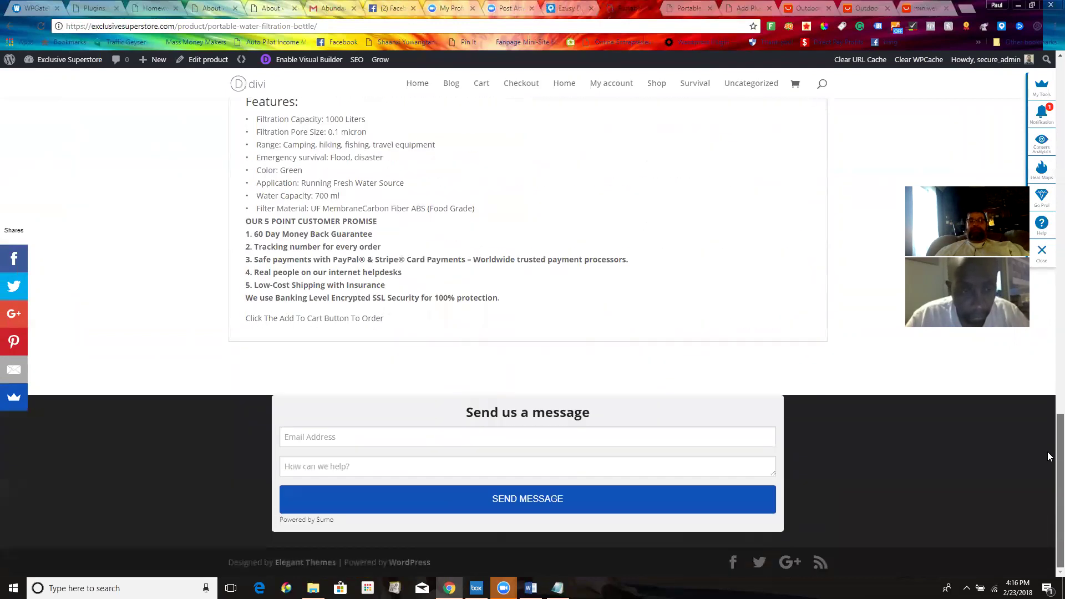
scroll(1050, 319, "up", 10)
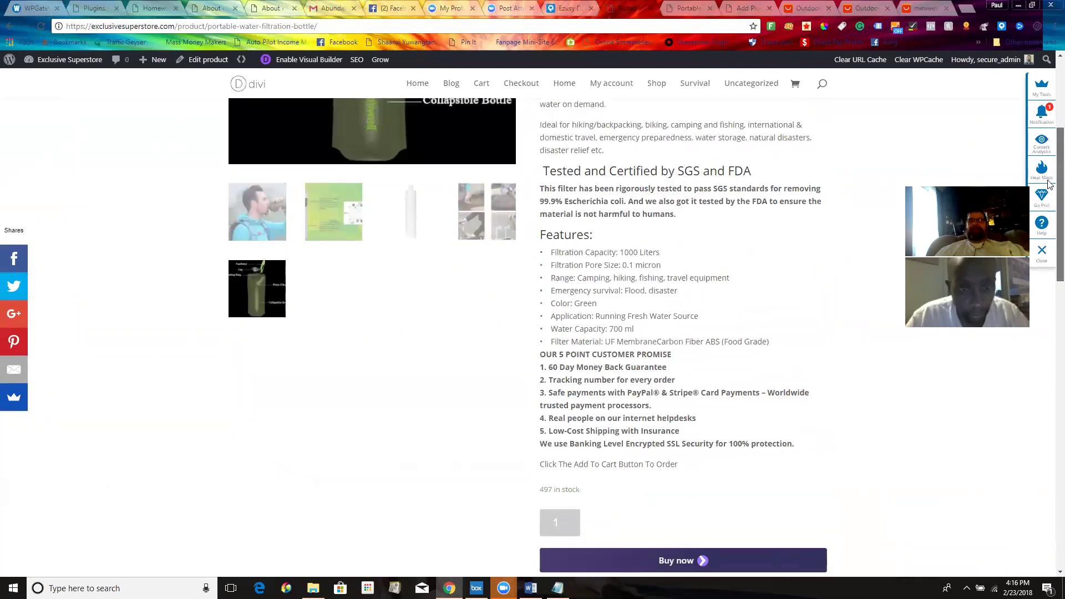
scroll(1048, 203, "up", 5)
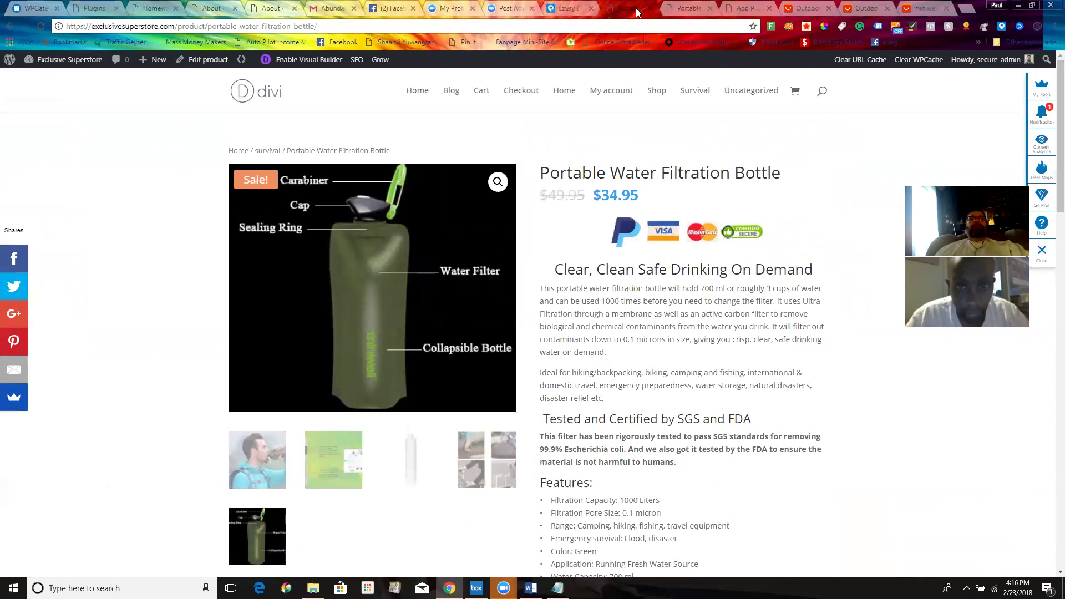
Reopen the Portable Water Filtration Bottle for editing, and bring up the Product Description Worksheet in Word and the empty Notepad window
mouse_move(55, 63)
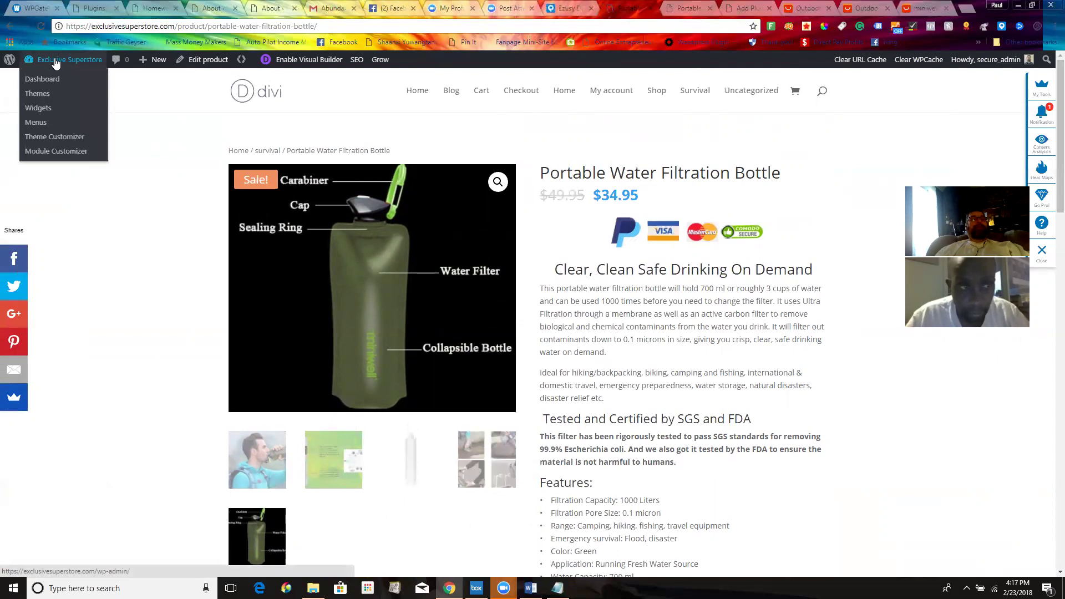
left_click(211, 61)
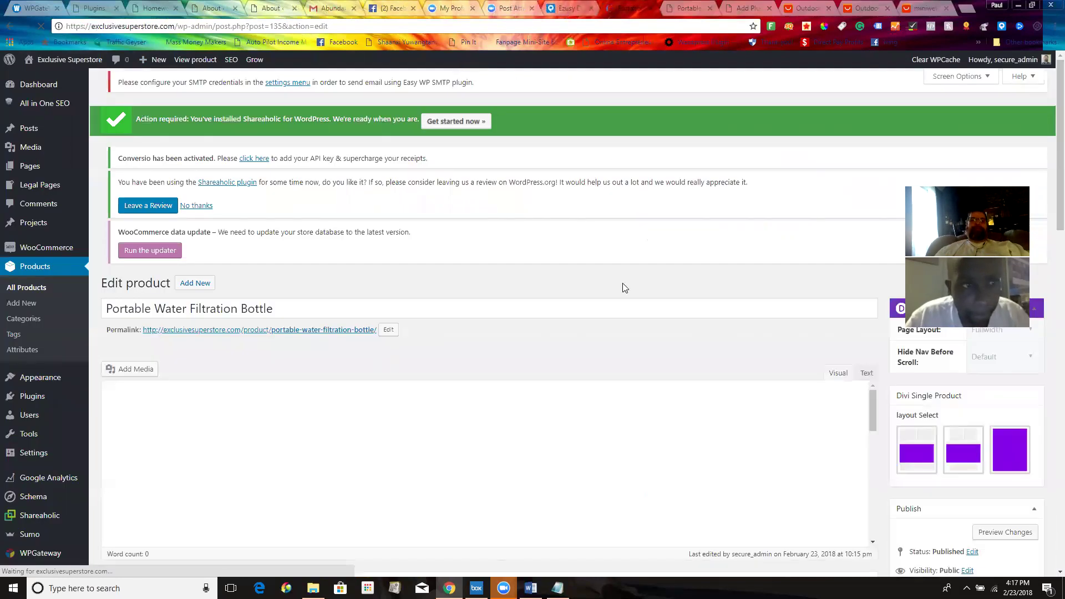
key("alt+Tab")
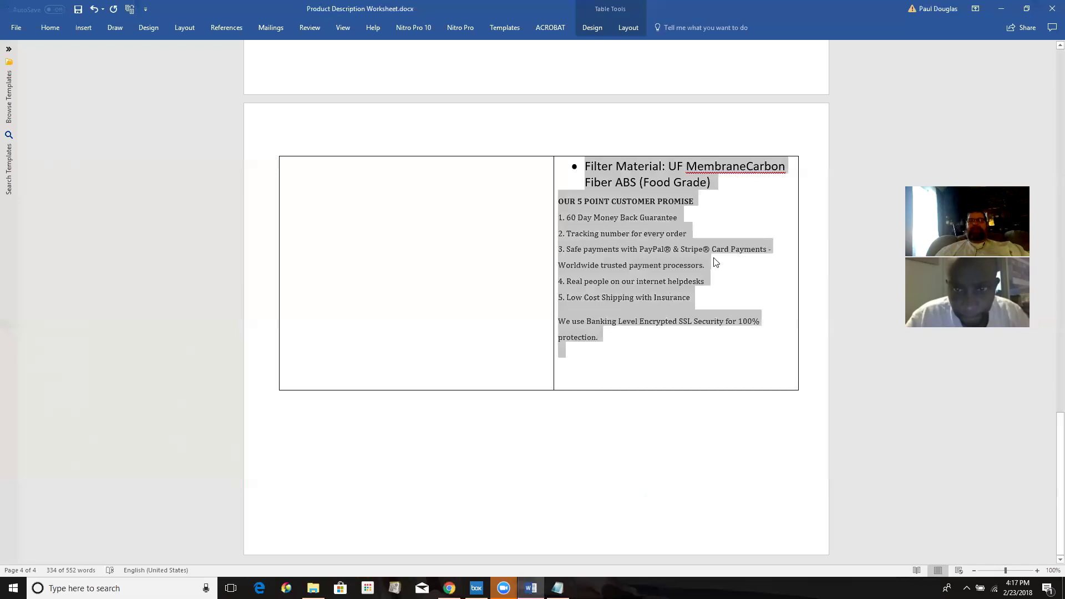
left_click(558, 588)
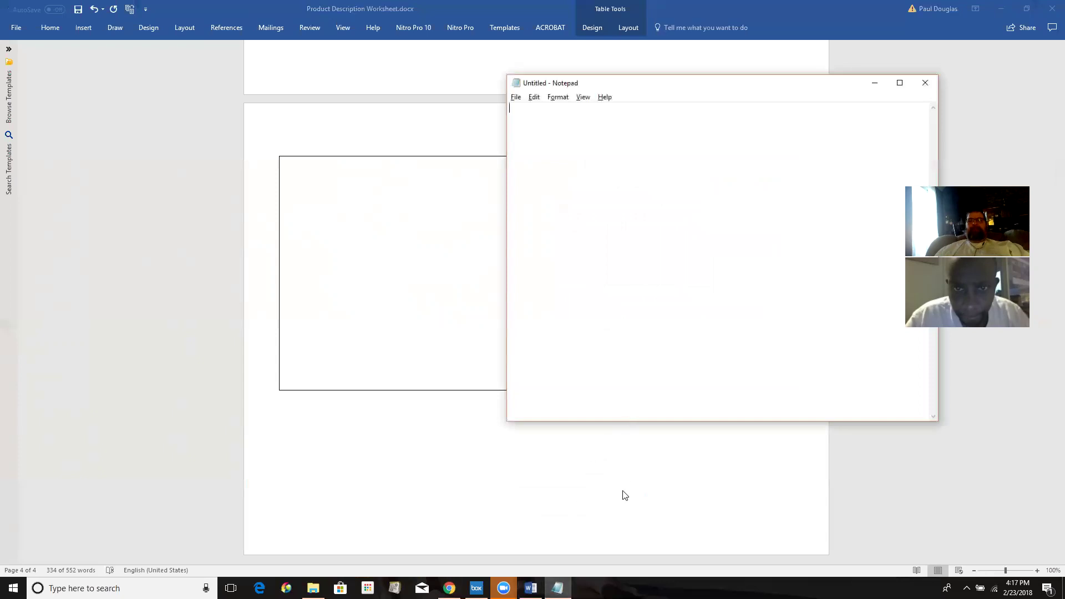
Switch to the Ezusy My Products page in the browser and dismiss the push status list
left_click(449, 588)
left_click(565, 8)
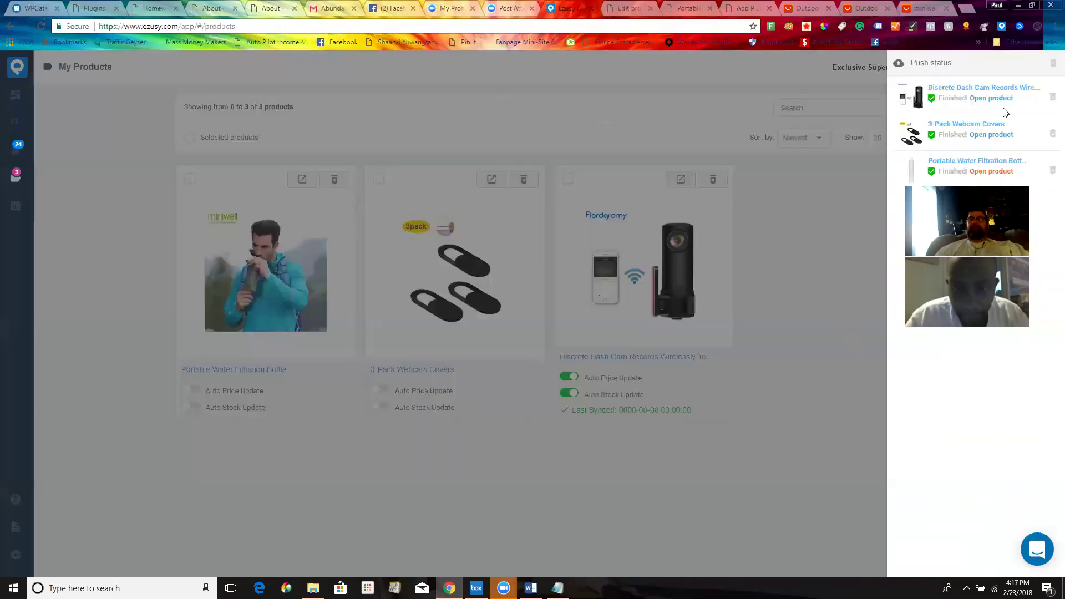
left_click(797, 307)
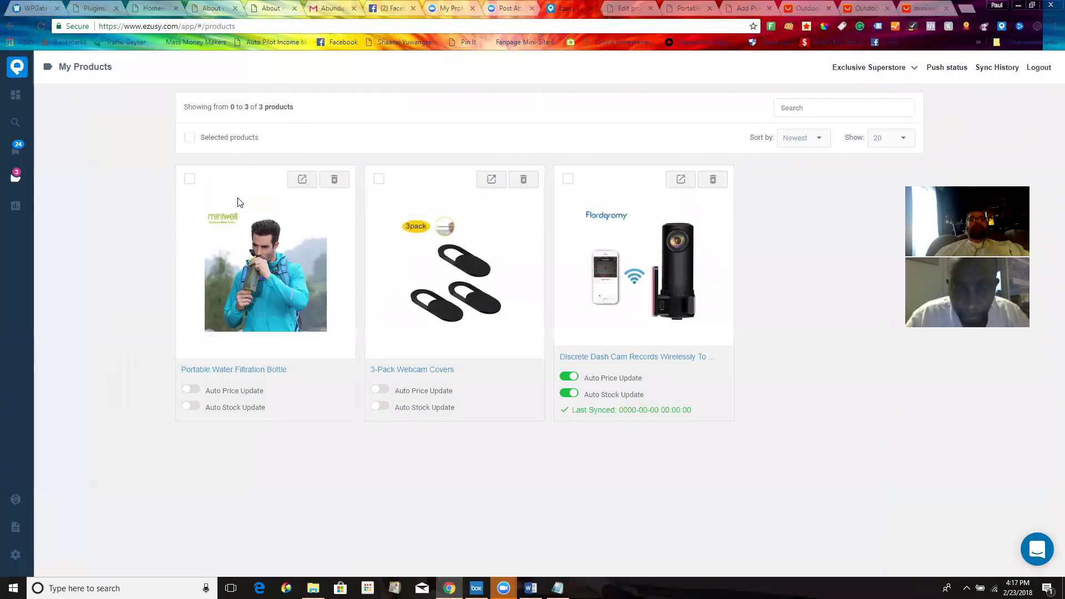
Show the Aliexpress Imported items and view the description and pictures of the OUTAD 97mm Solar Spark Igniter
left_click(17, 149)
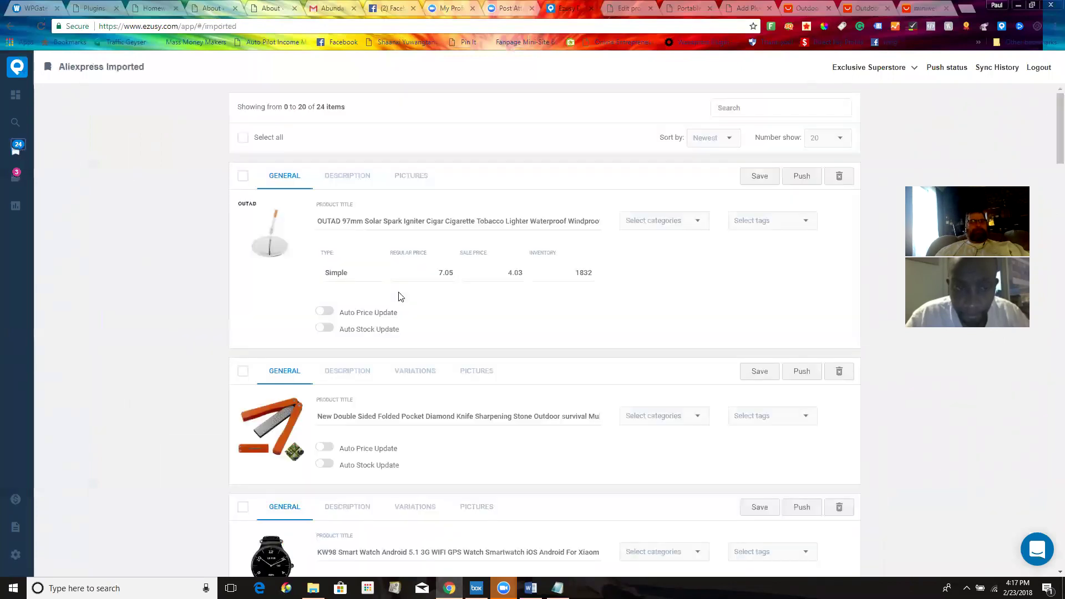
left_click(349, 177)
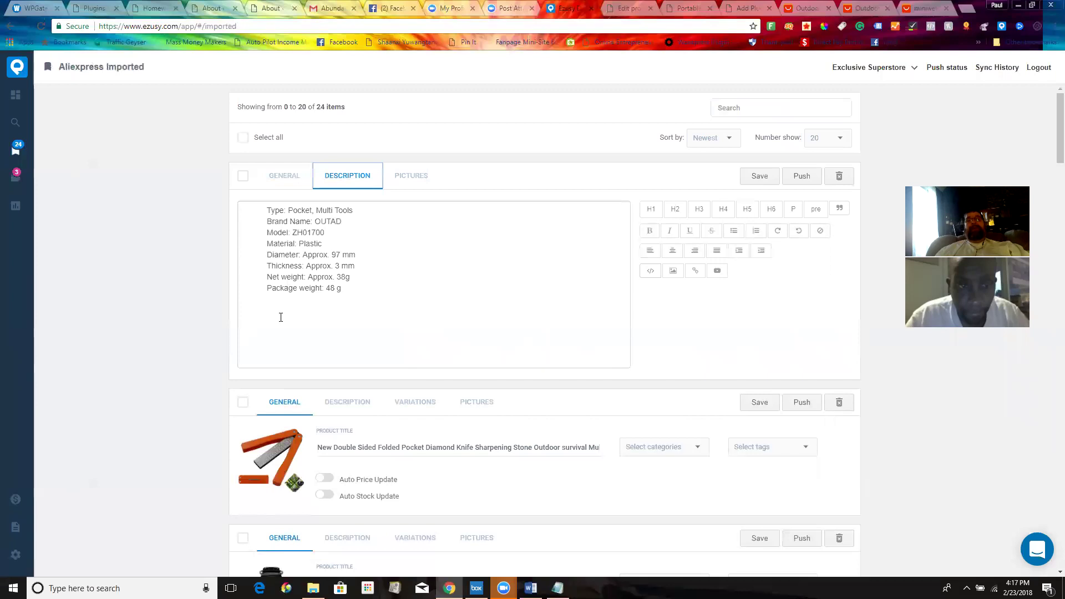
left_click(413, 177)
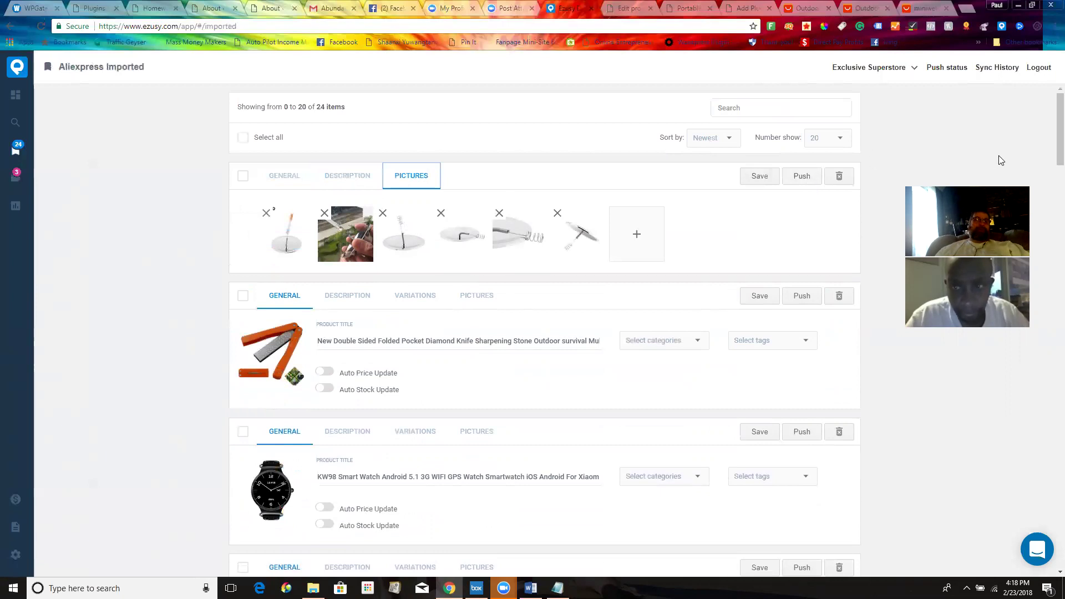
Switch to the product editor and make the main description's closing line "Click The Add To Cart Button To Order" a bold Heading 4
left_click(620, 8)
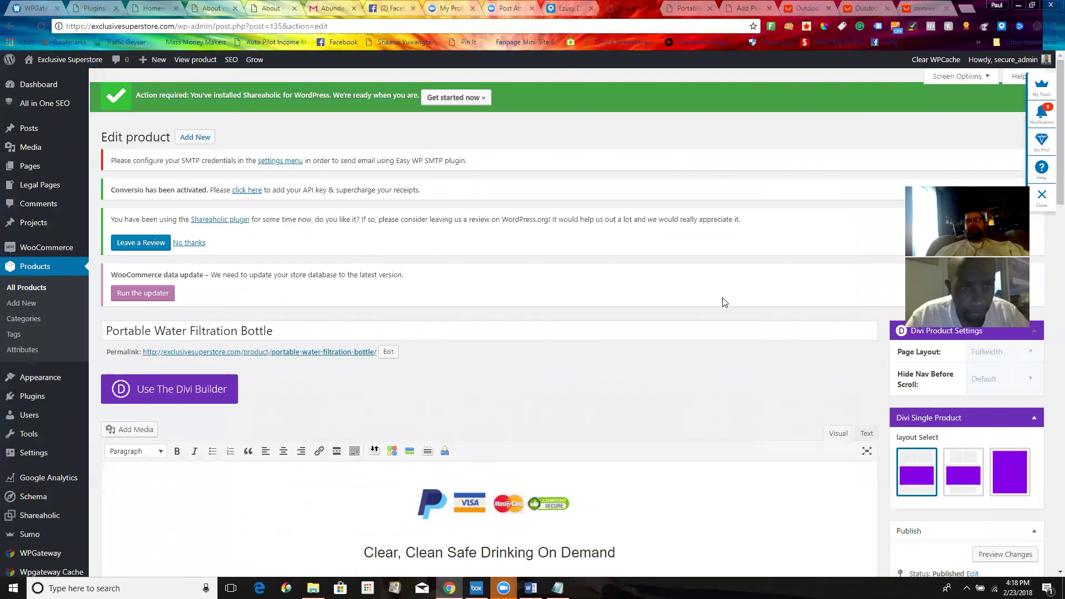
scroll(1048, 154, "down", 1)
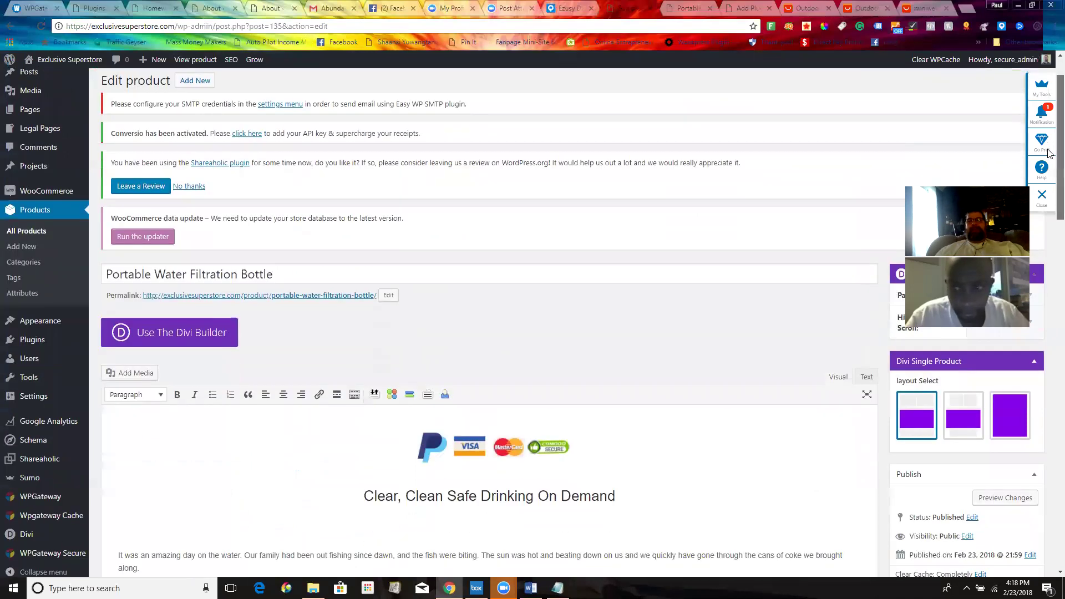
scroll(1048, 153, "down", 5)
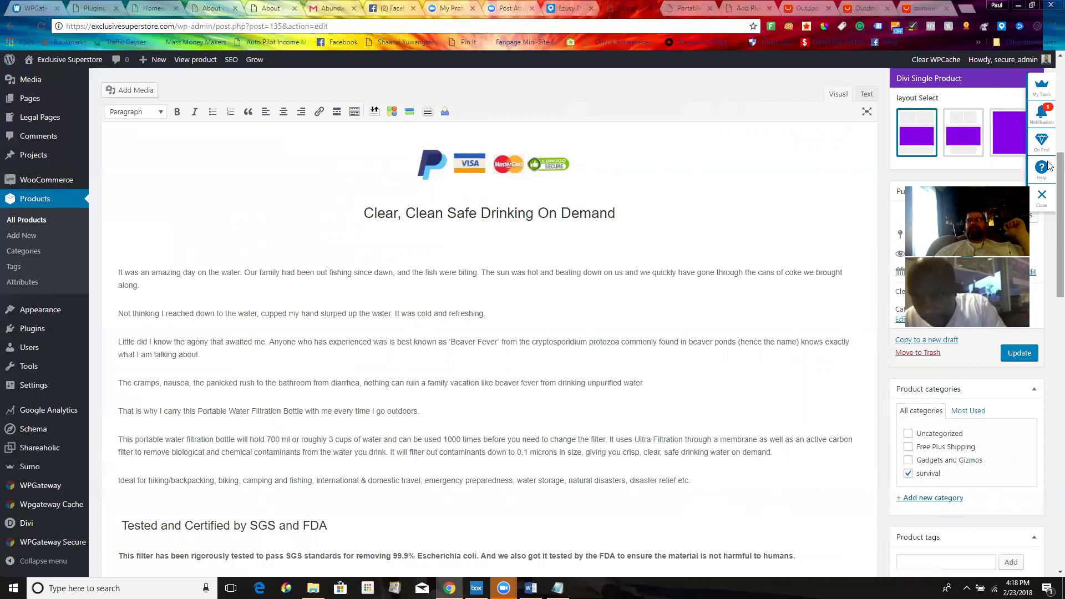
scroll(1050, 222, "down", 8)
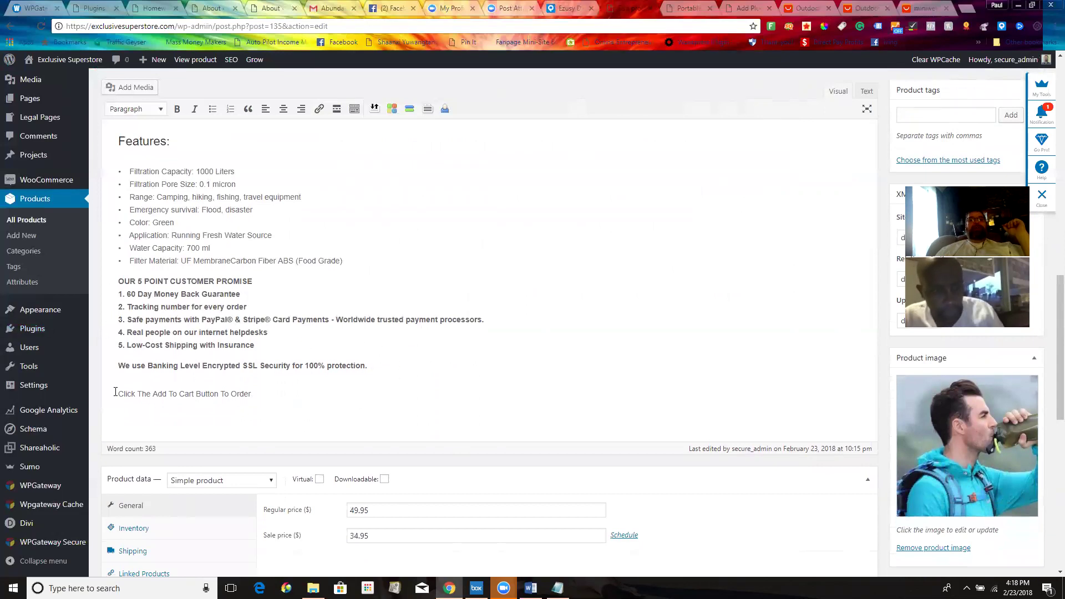
triple_click(273, 393)
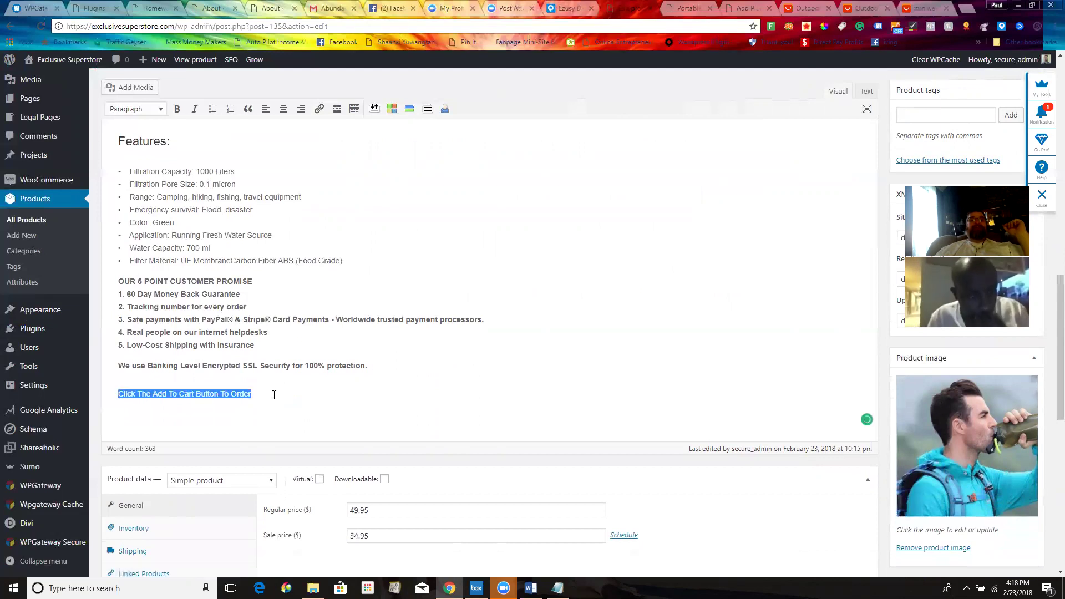
left_click(161, 109)
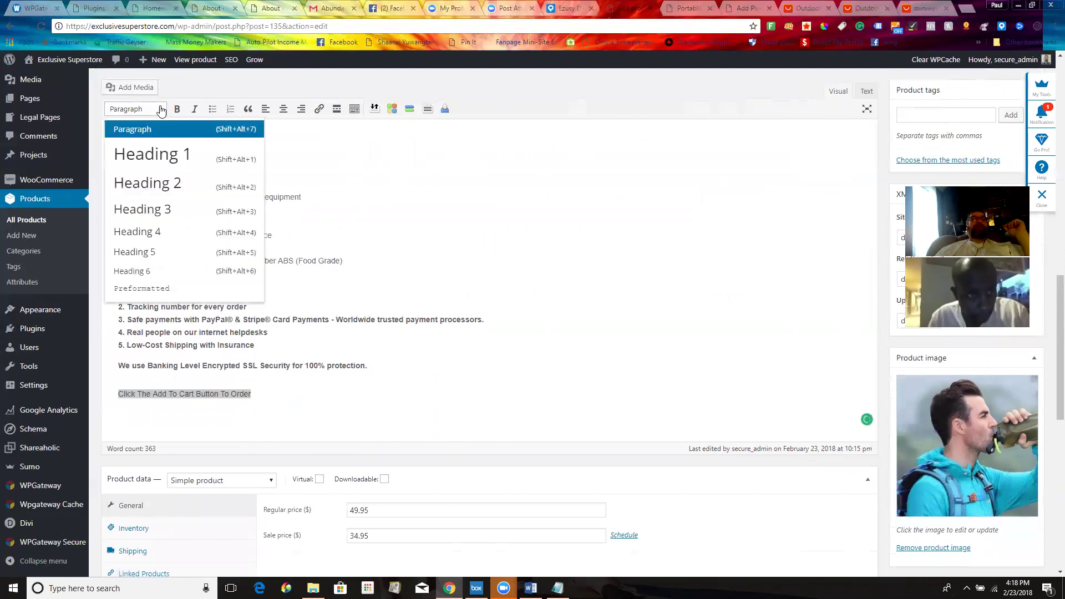
left_click(144, 233)
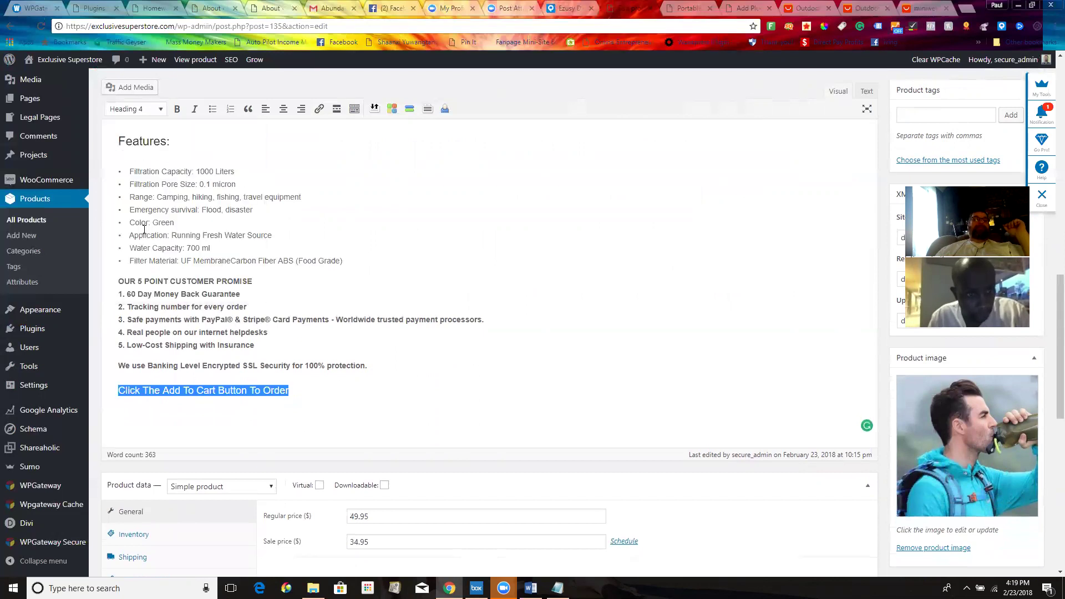
left_click(177, 108)
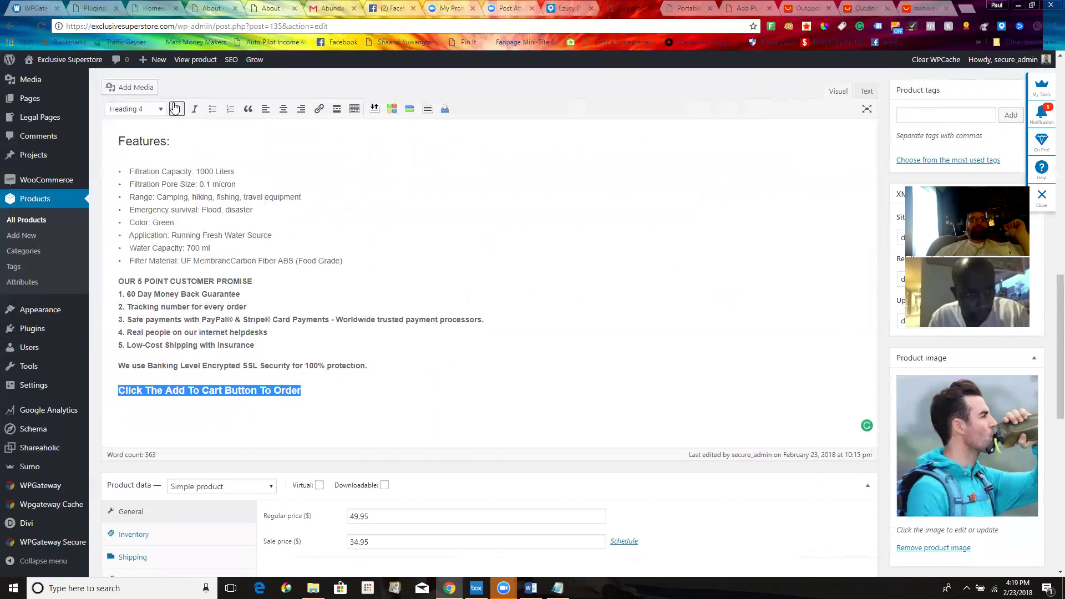
left_click(357, 399)
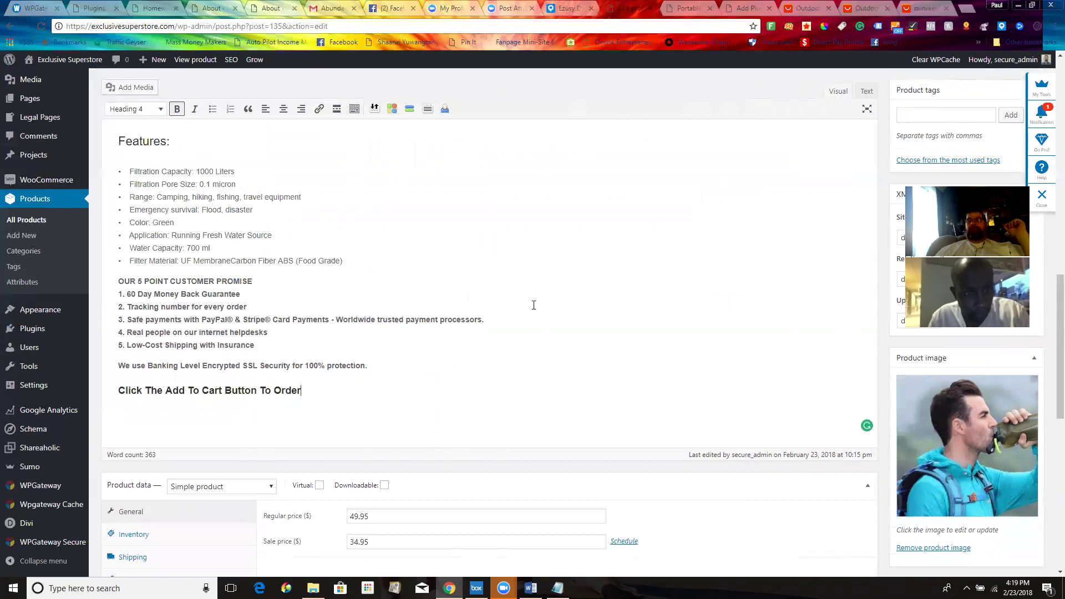
Format the line "Click The Add To Cart Button To Order" in the product short description as bold Heading 4
left_click_drag(1058, 292, 1049, 479)
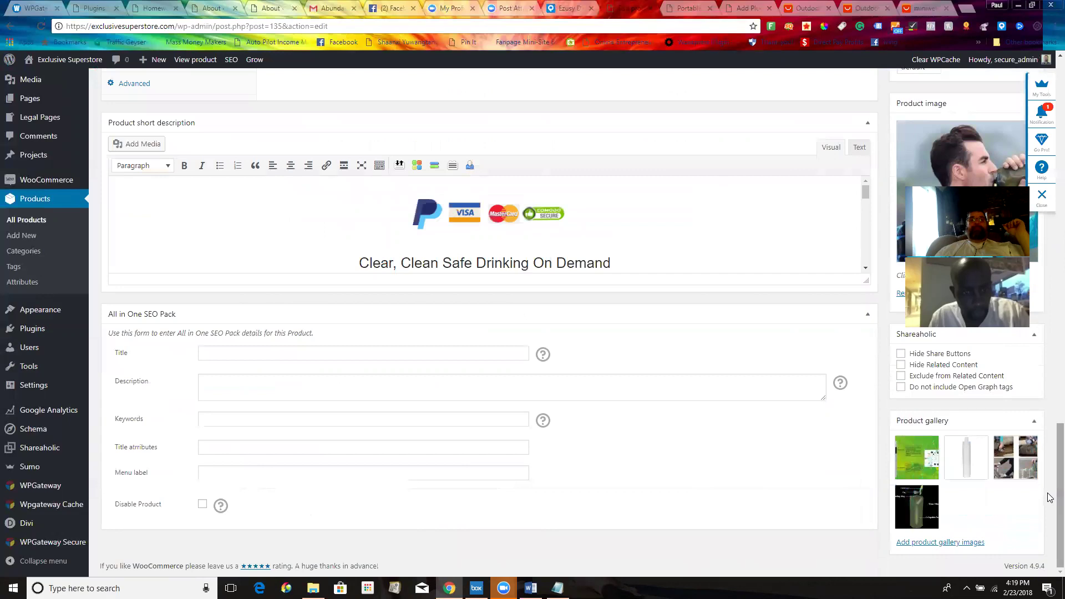
left_click_drag(867, 192, 866, 260)
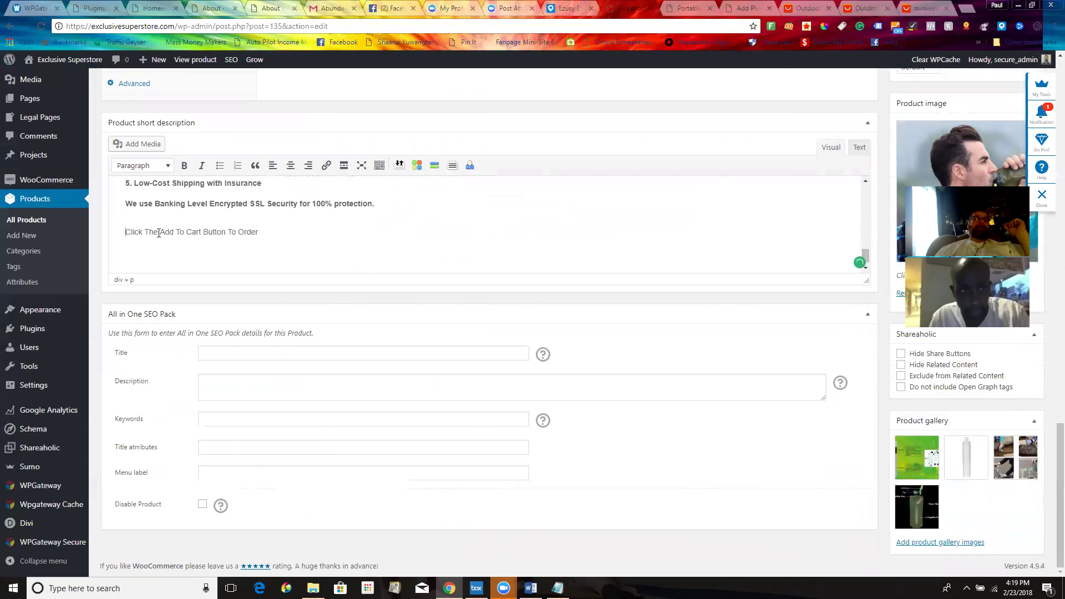
left_click(259, 245, "shift")
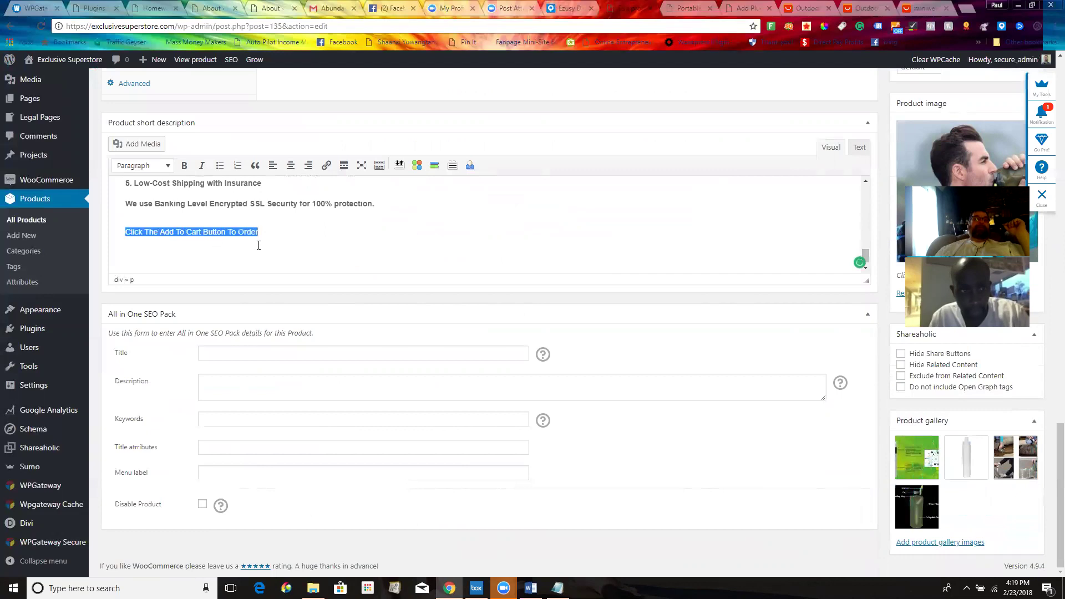
left_click(167, 168)
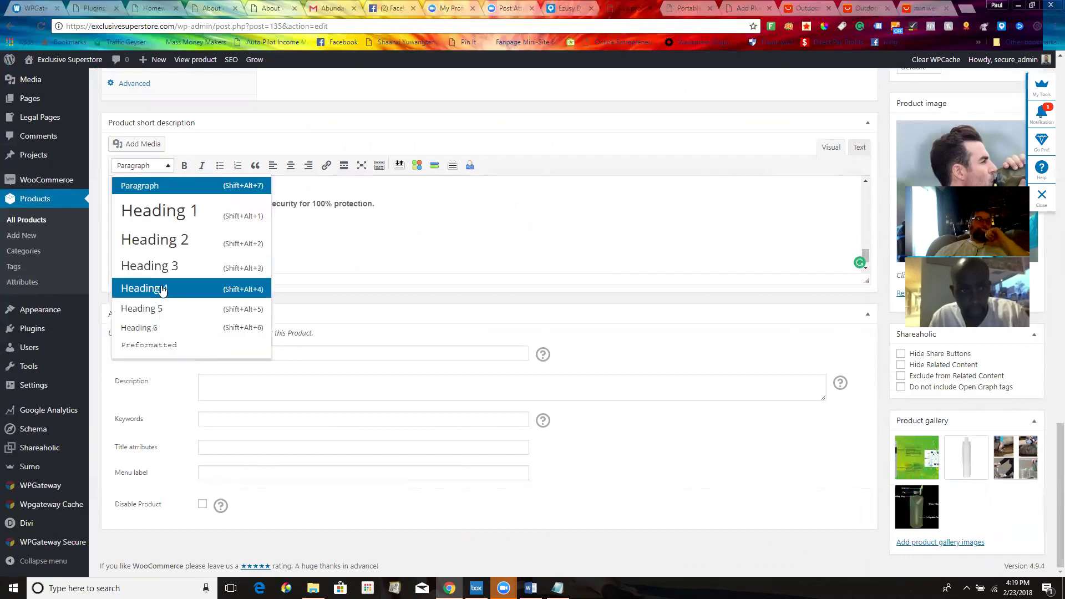
left_click(160, 289)
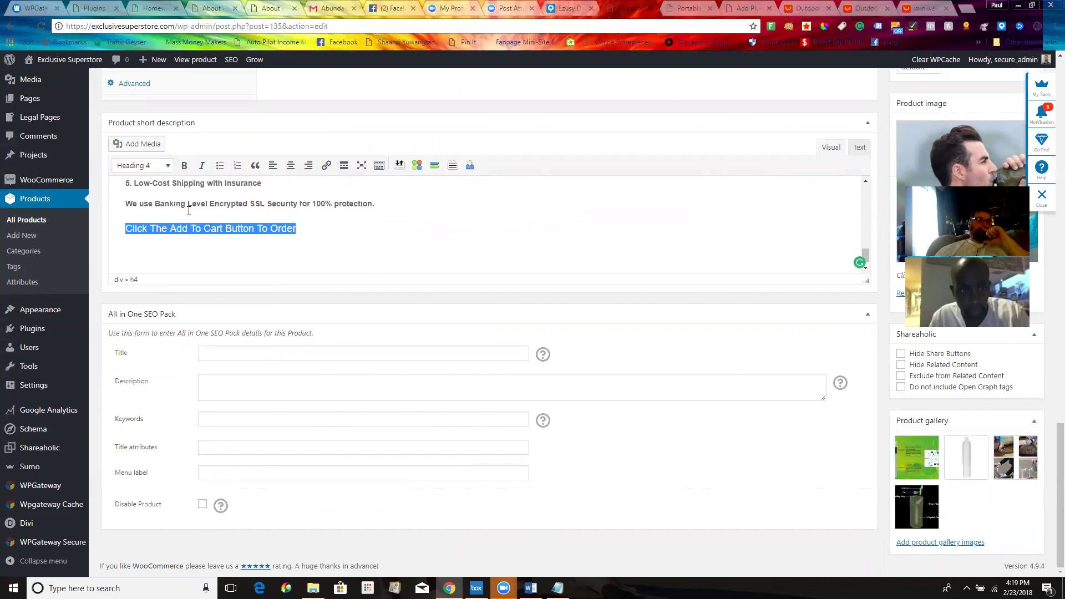
left_click(184, 165)
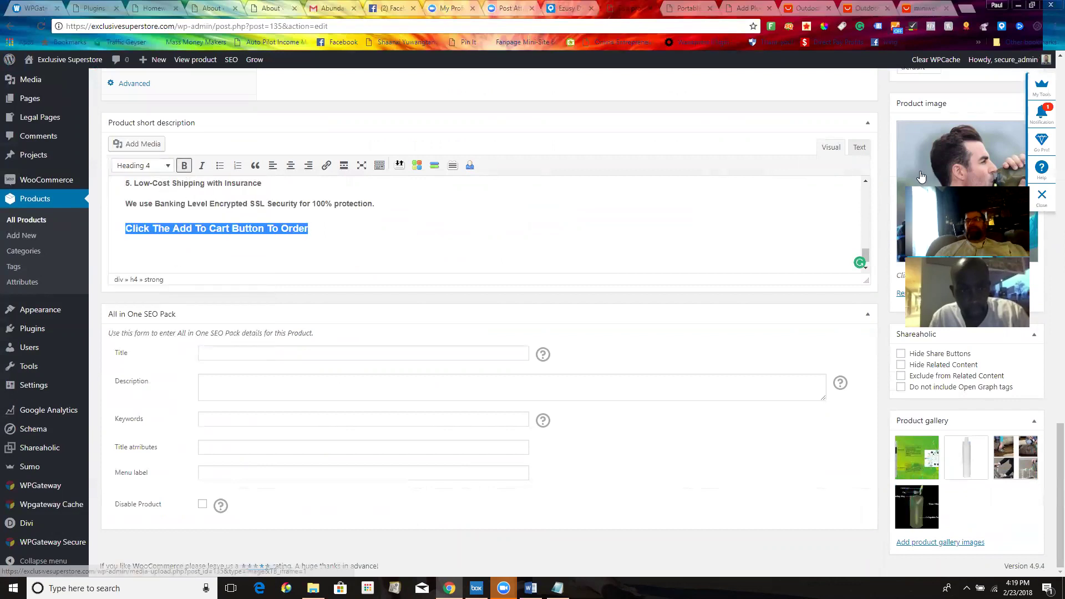
Update the Portable Water Filtration Bottle product to save the formatting of both descriptions
scroll(1049, 249, "up", 1)
scroll(1049, 249, "up", 15)
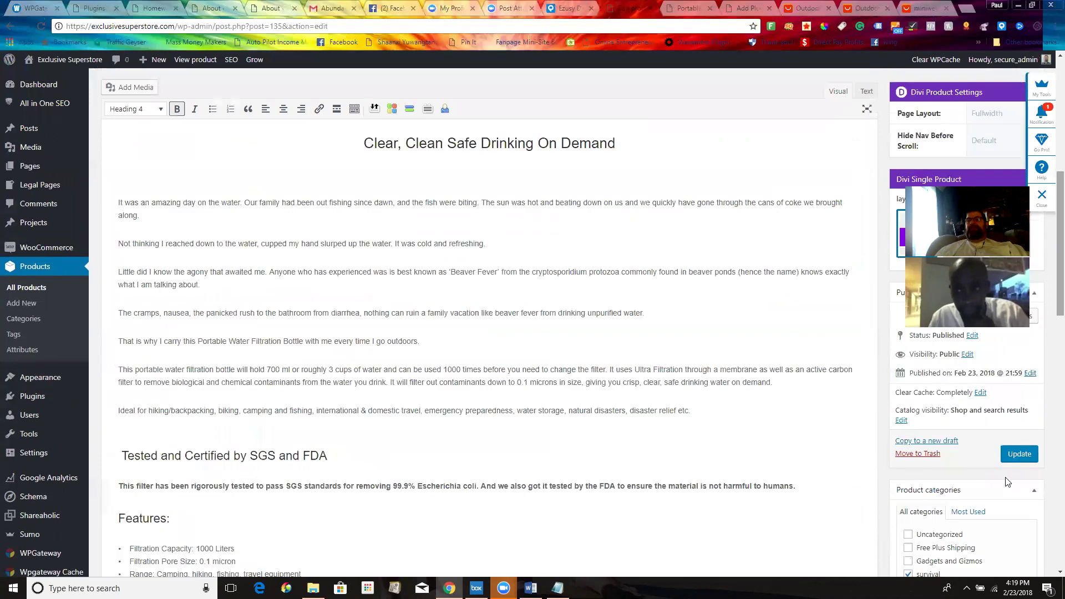
left_click(1026, 453)
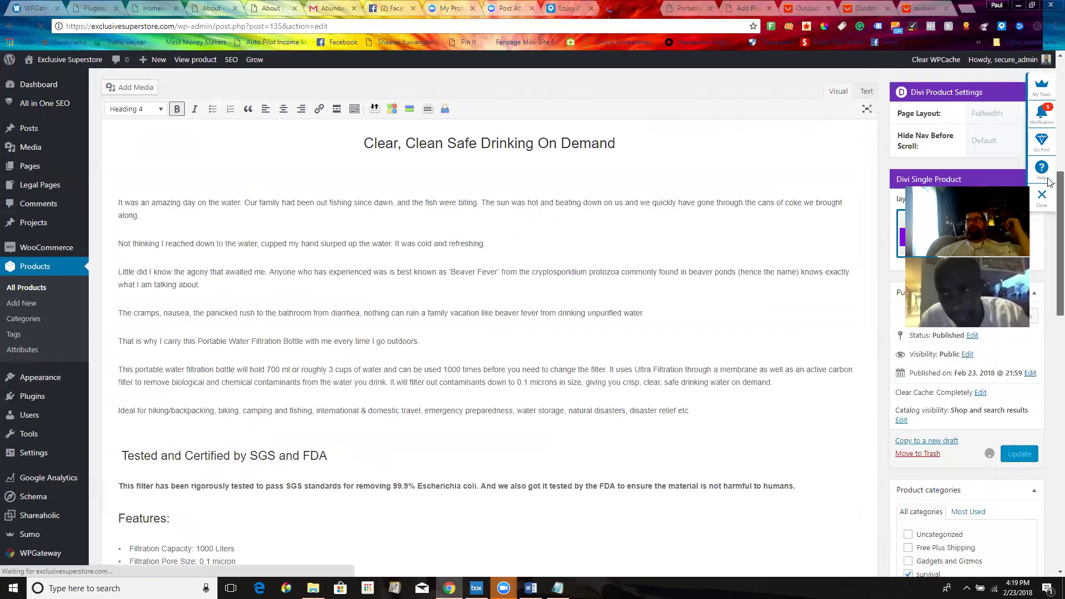
scroll(1050, 219, "down", 3)
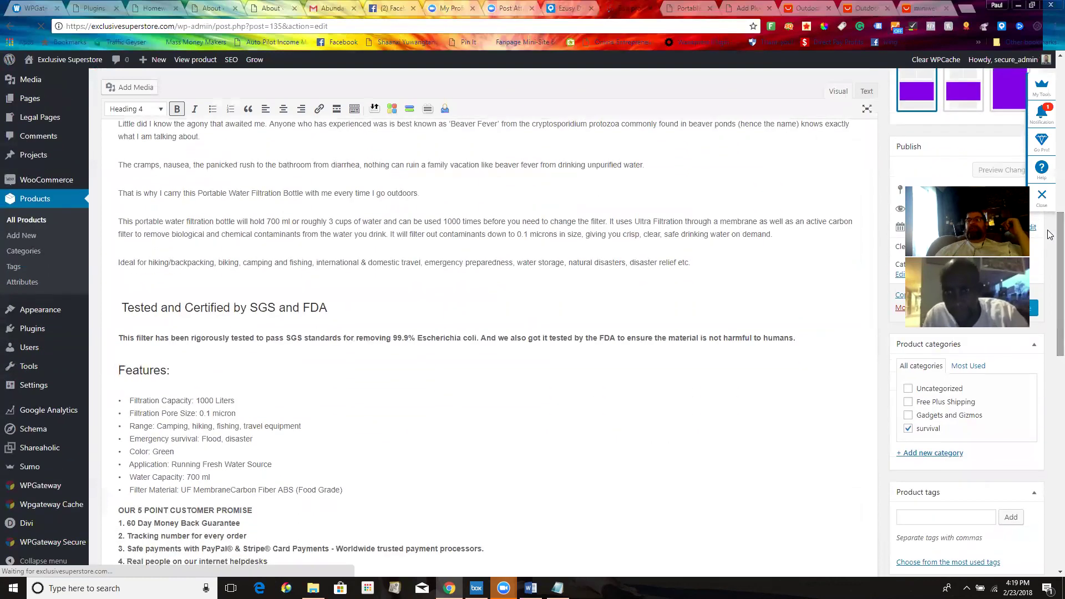
View the general details of the OUTAD 97mm Solar Spark Igniter in Ezusy, and return to the bottle's product categories in WordPress
left_click(565, 7)
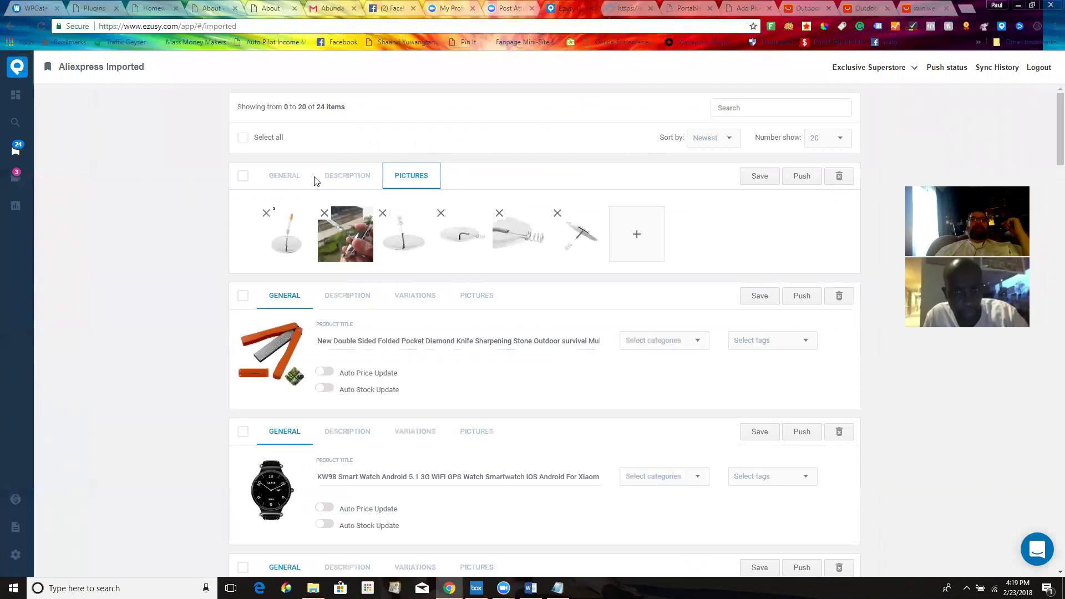
left_click(278, 175)
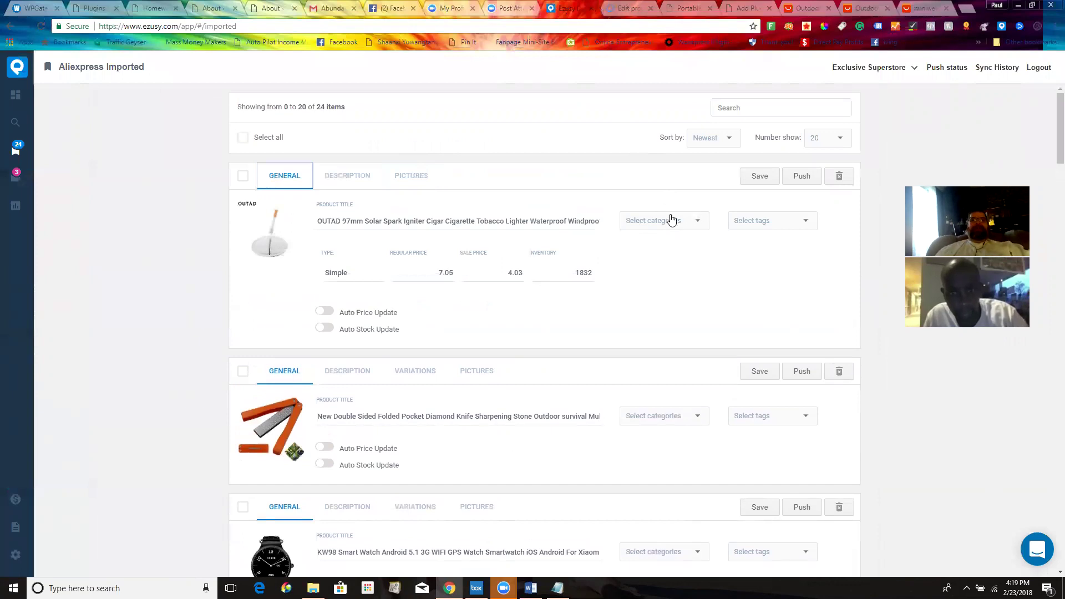
left_click(629, 6)
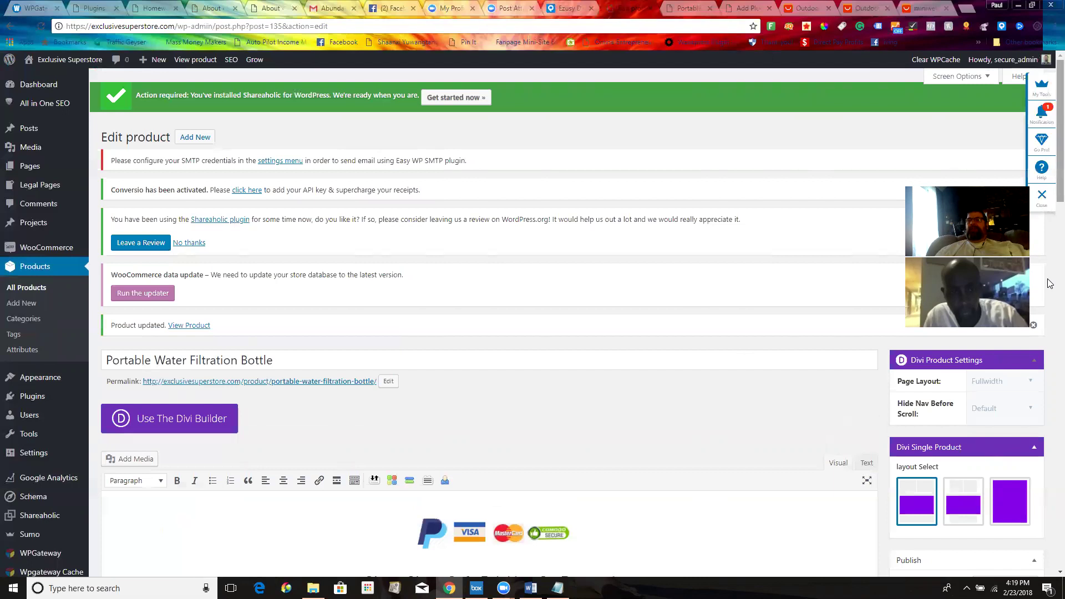
scroll(1051, 233, "down", 7)
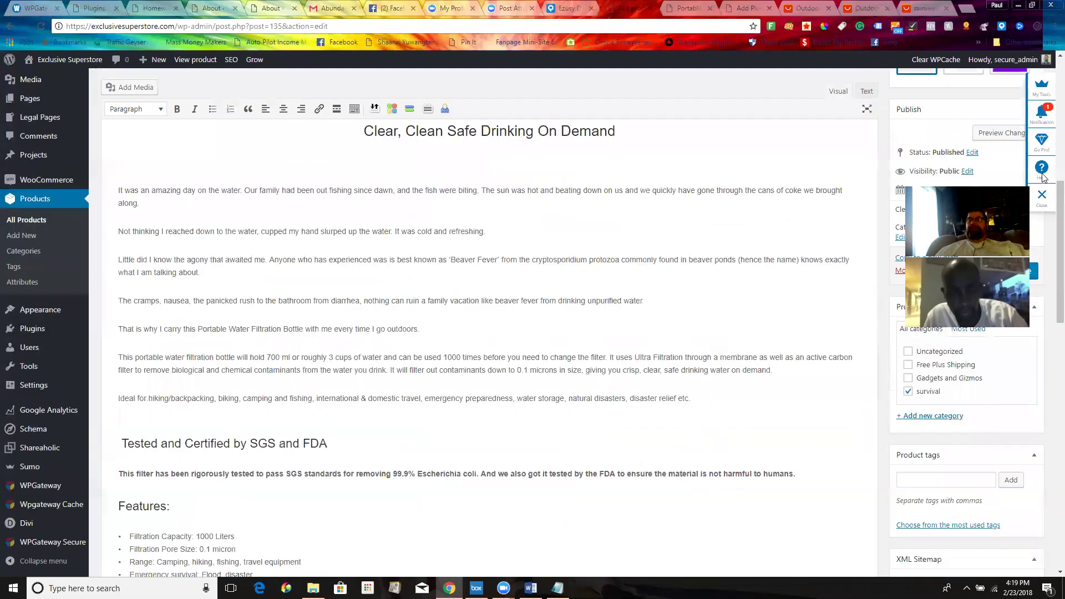
Try the Uncategorized category in place of survival for the bottle, and restore survival as its only category
left_click(908, 352)
left_click(908, 392)
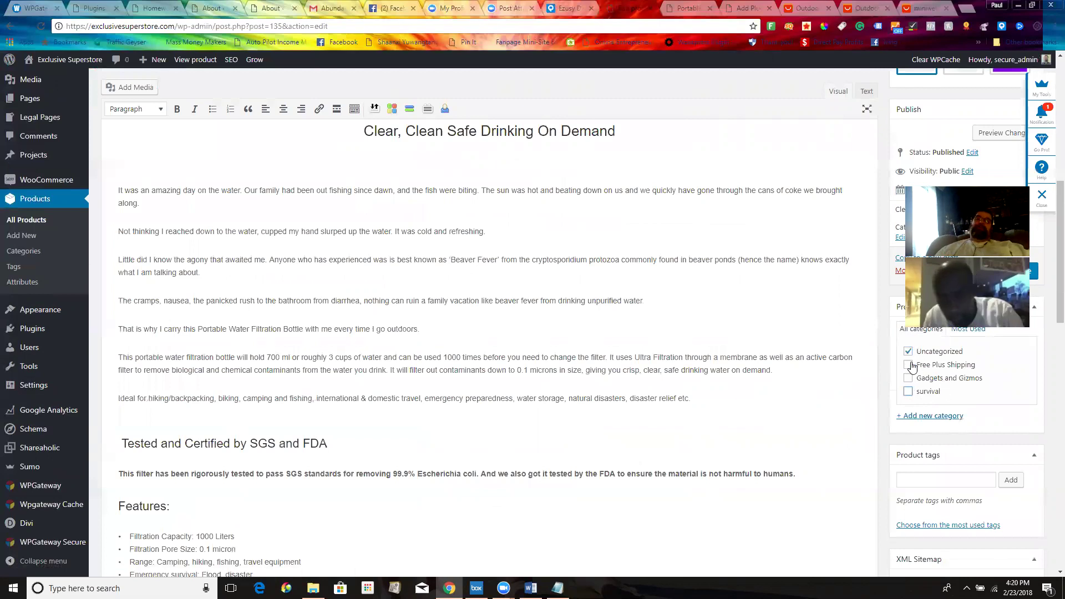
left_click(908, 392)
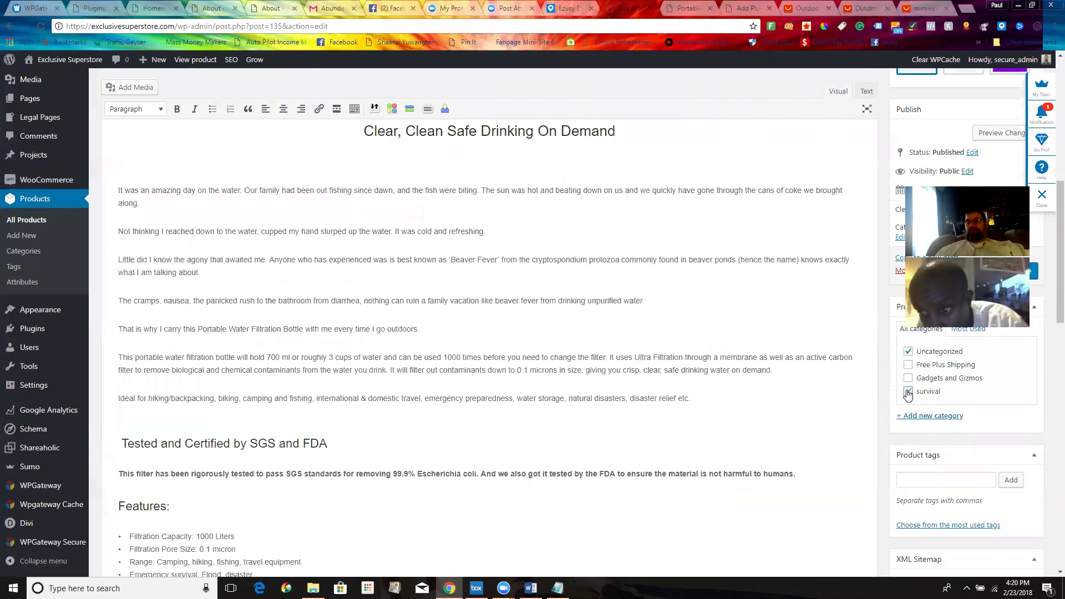
left_click(907, 353)
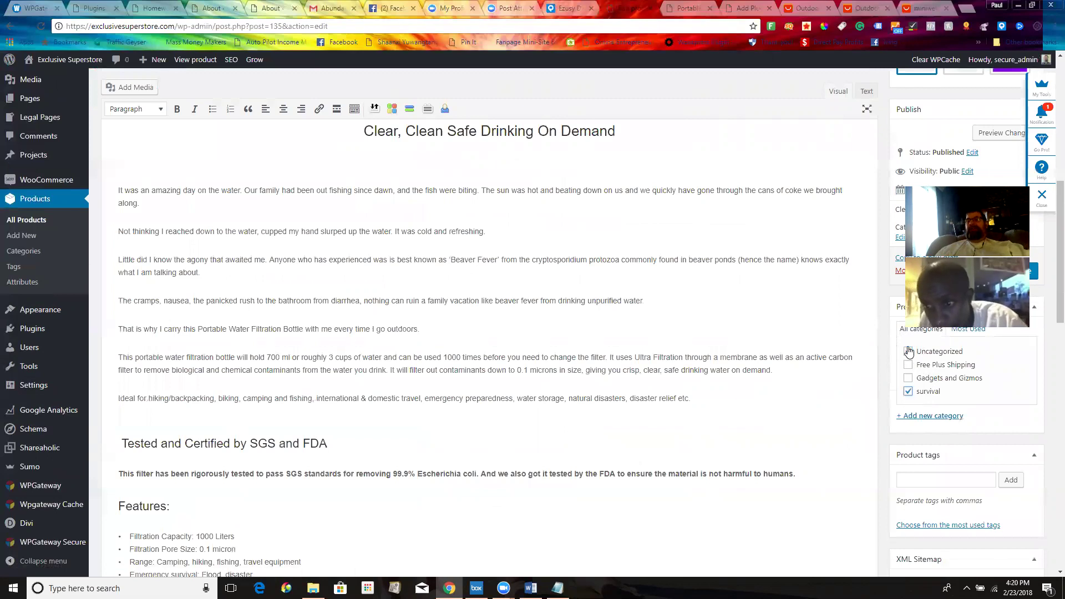
left_click(908, 352)
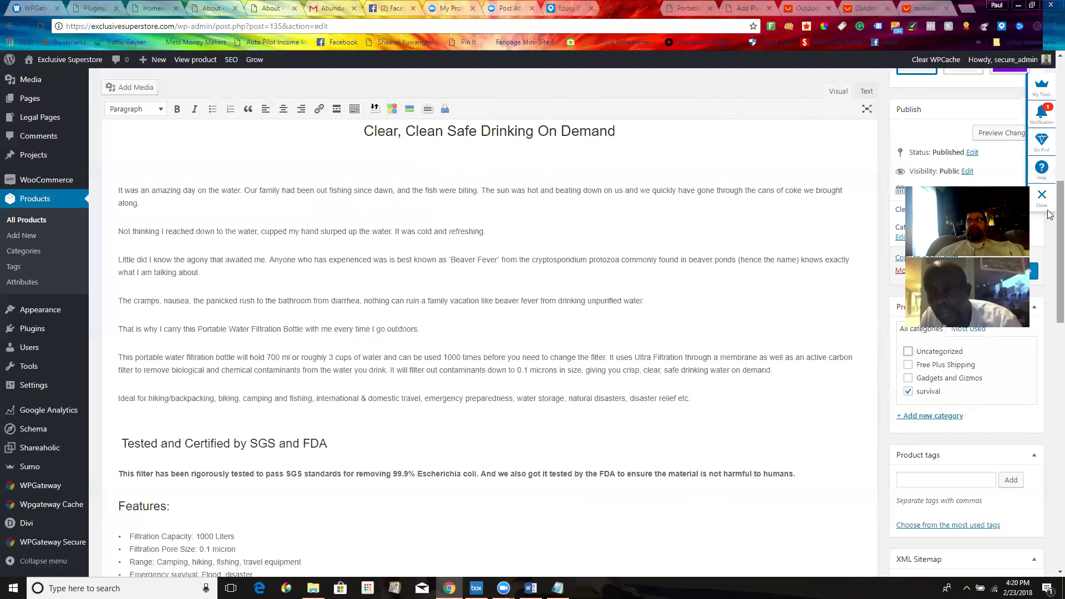
Check the bottle's description ending and prices, and update the product again
scroll(1049, 213, "down", 10)
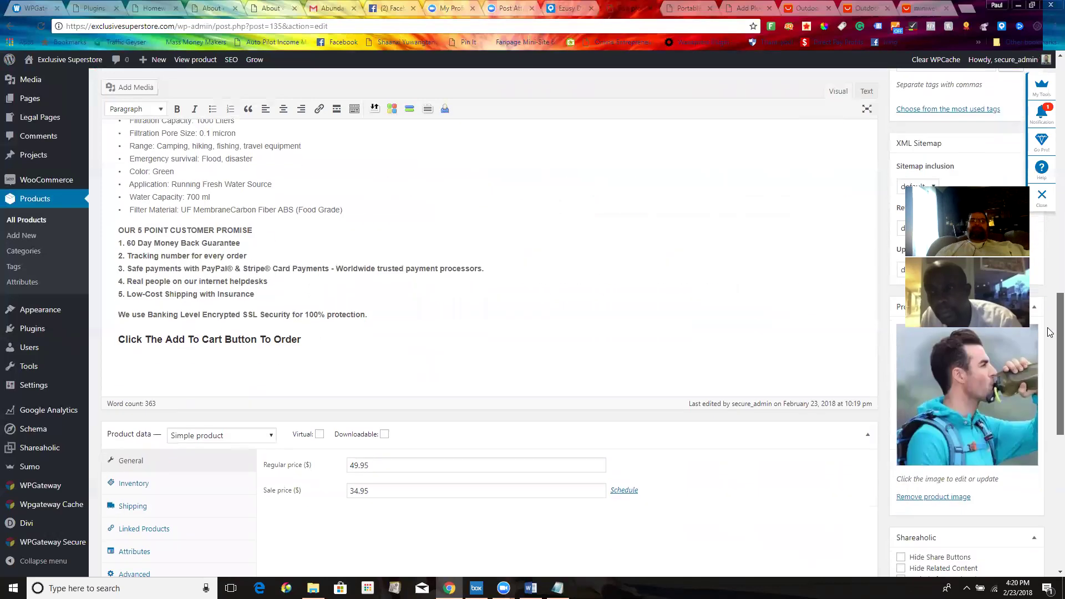
scroll(1048, 289, "up", 6)
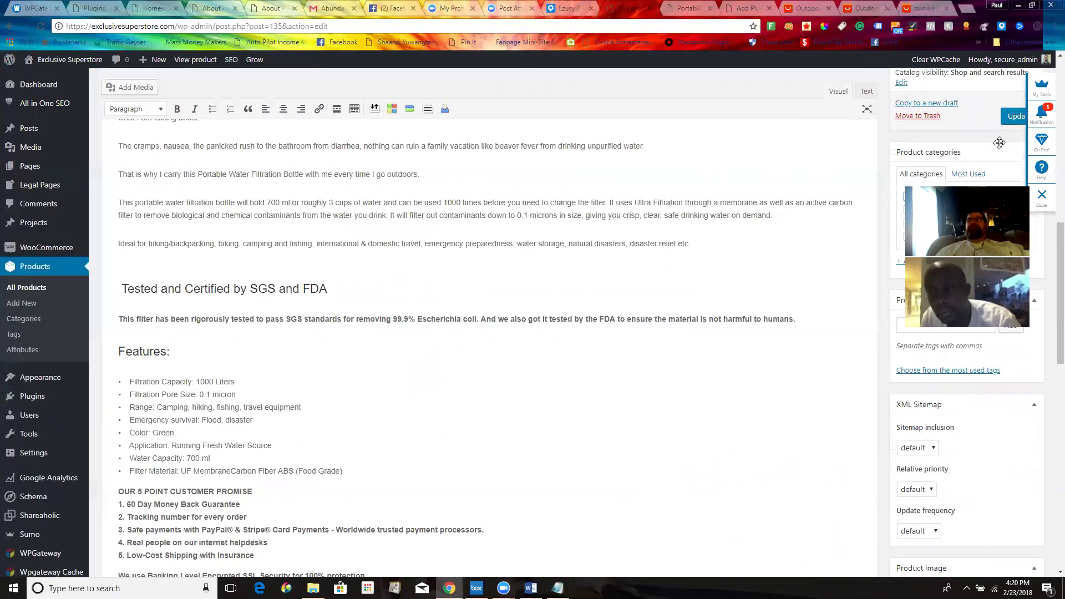
left_click(1013, 115)
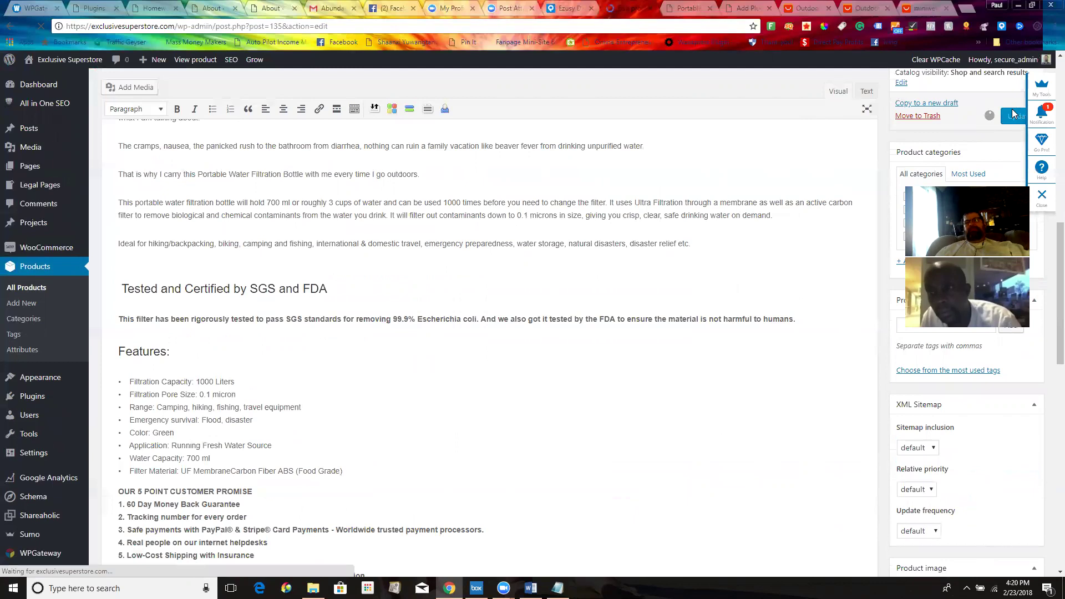
Look over the AliExpress water filter listing, the bottle's preview page and the SEO plugin search, and return to Ezusy's Aliexpress Imported items
left_click(809, 10)
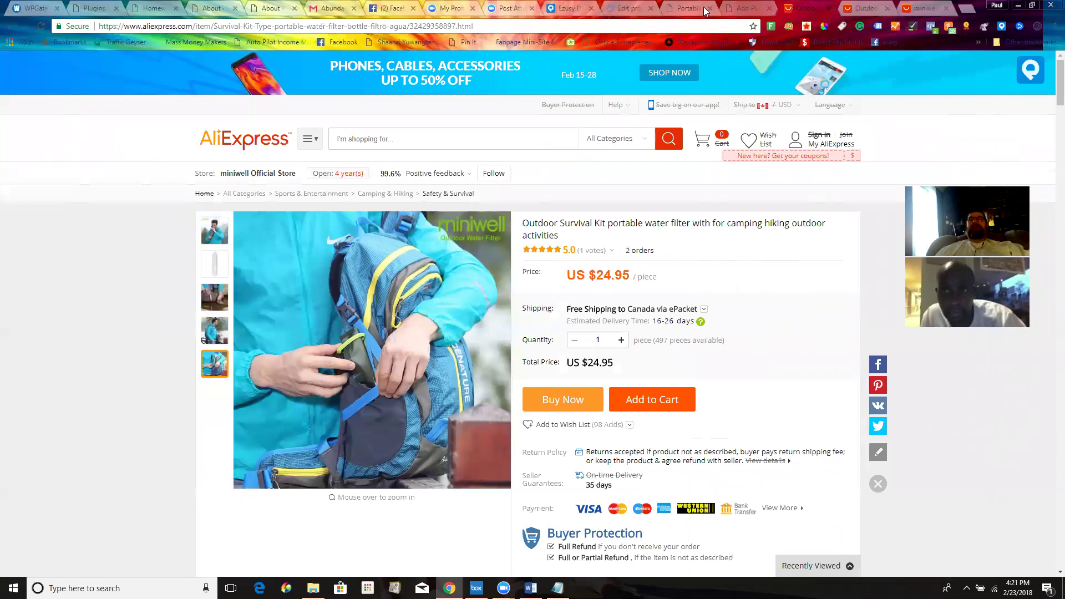
left_click(570, 10)
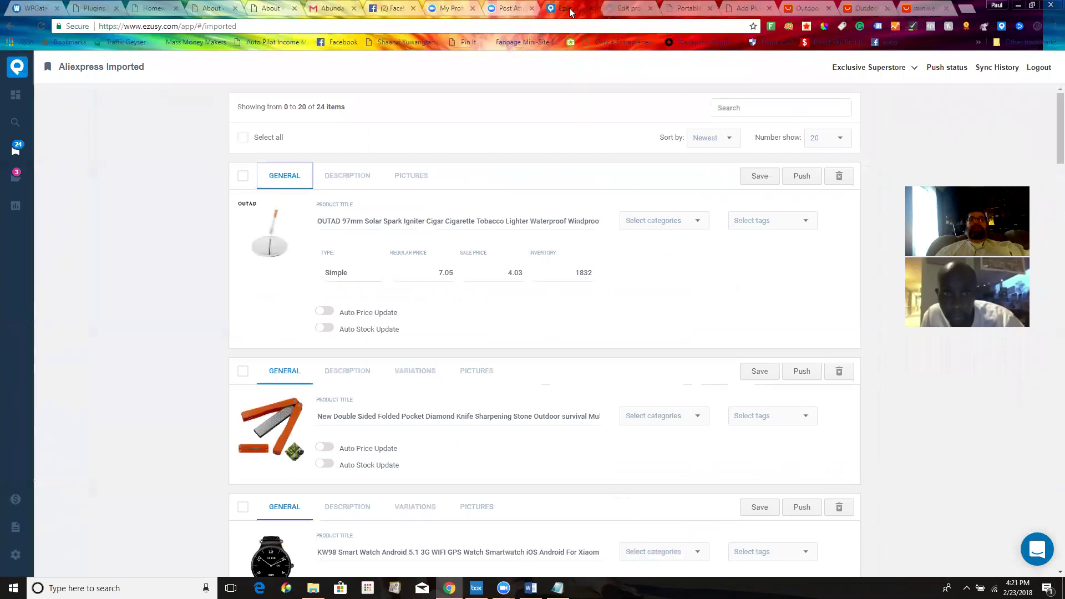
left_click(635, 9)
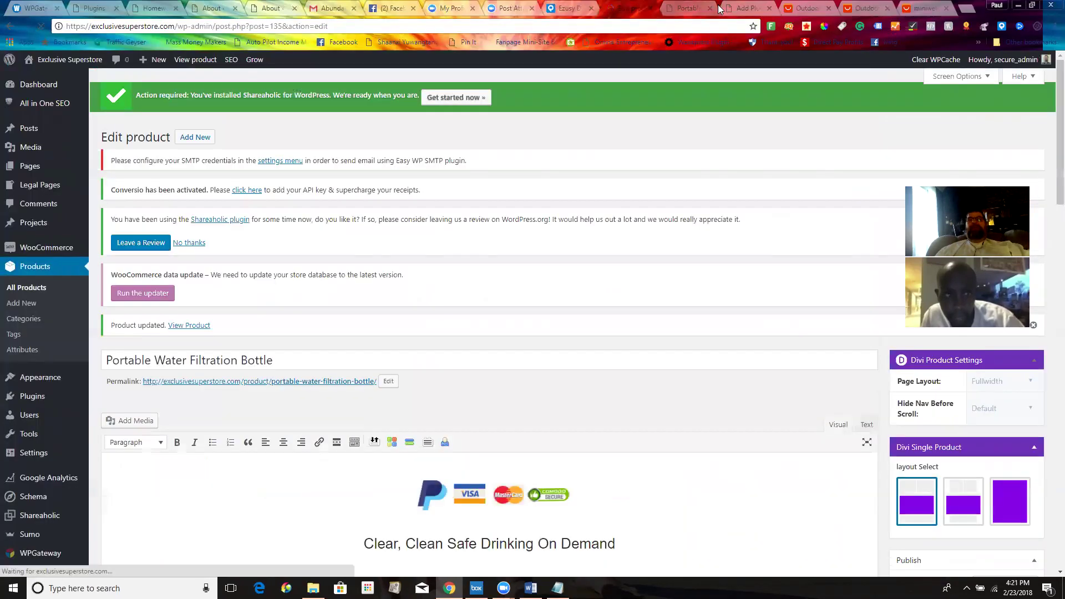
left_click(694, 8)
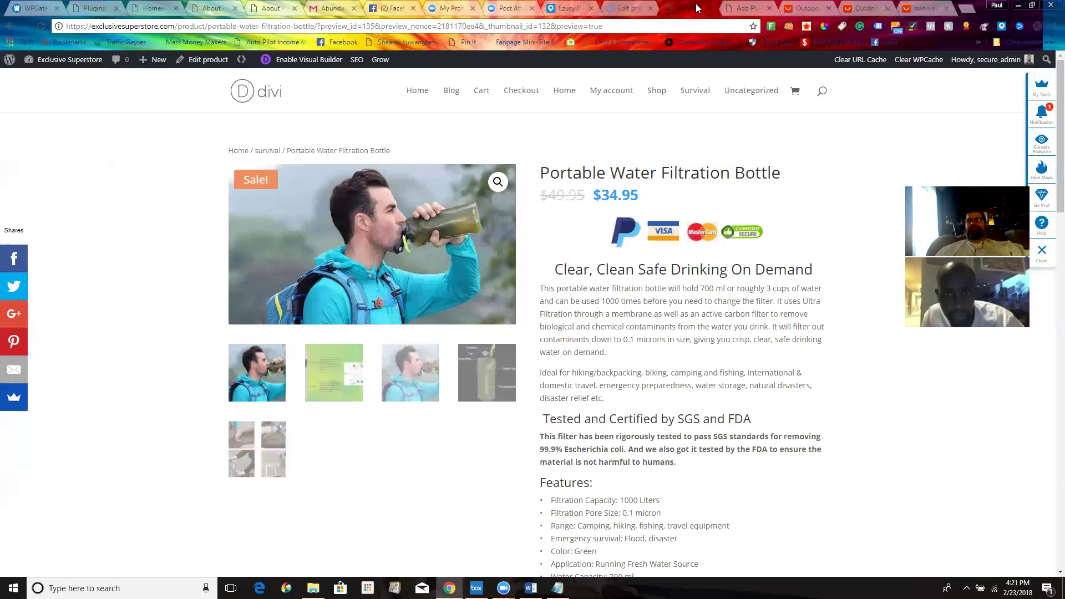
left_click(737, 8)
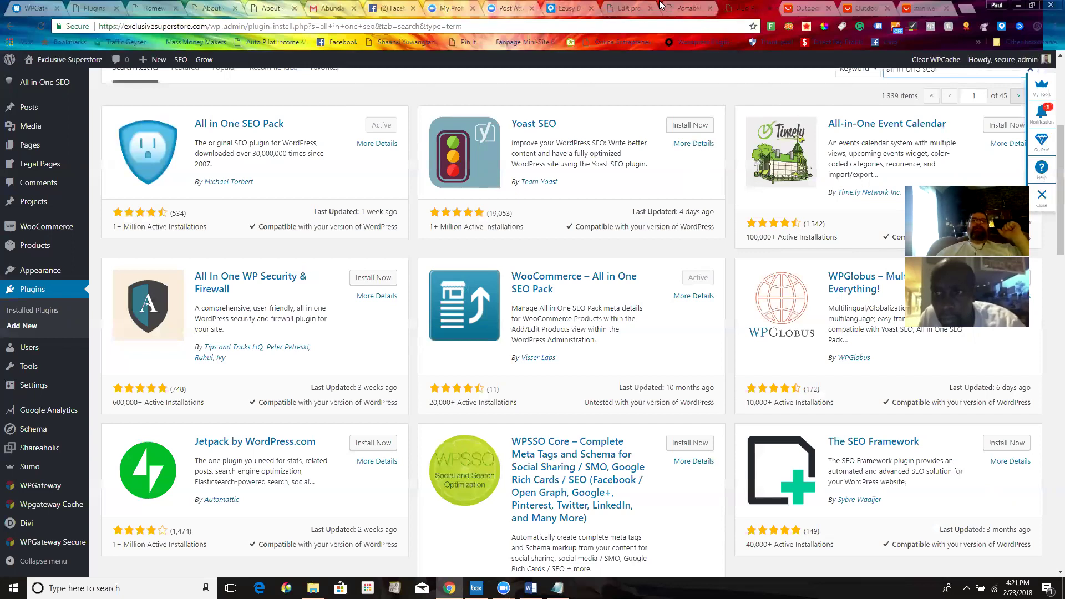
left_click(571, 8)
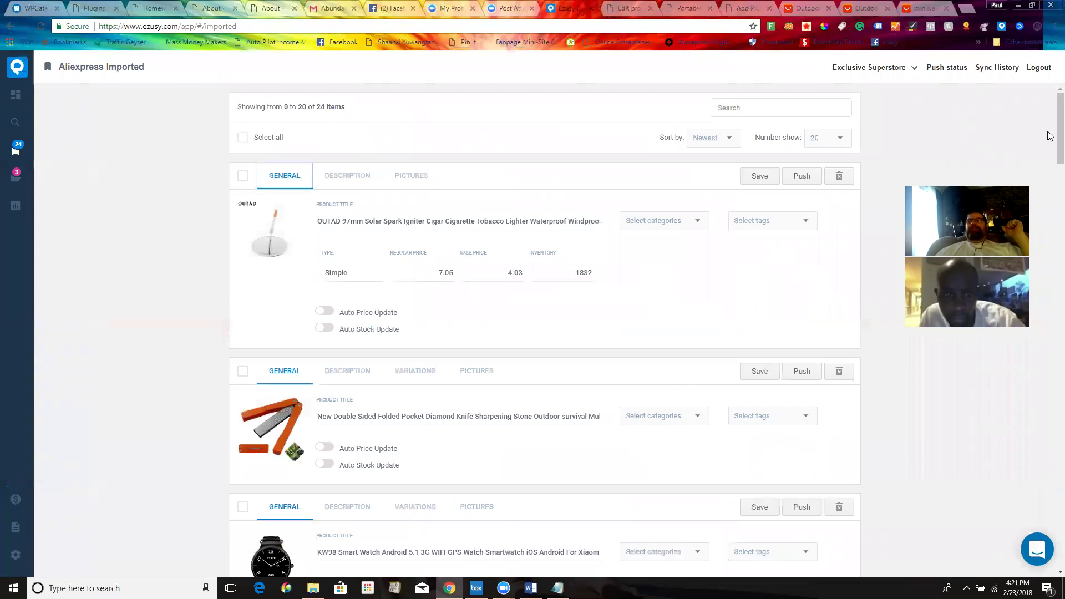
Look through the imported products in Ezusy and open the AliExpress listing of the OUTAD 97mm Solar Spark Igniter
left_click_drag(1050, 106, 1049, 233)
scroll(1050, 238, "down", 3)
scroll(1049, 260, "down", 4)
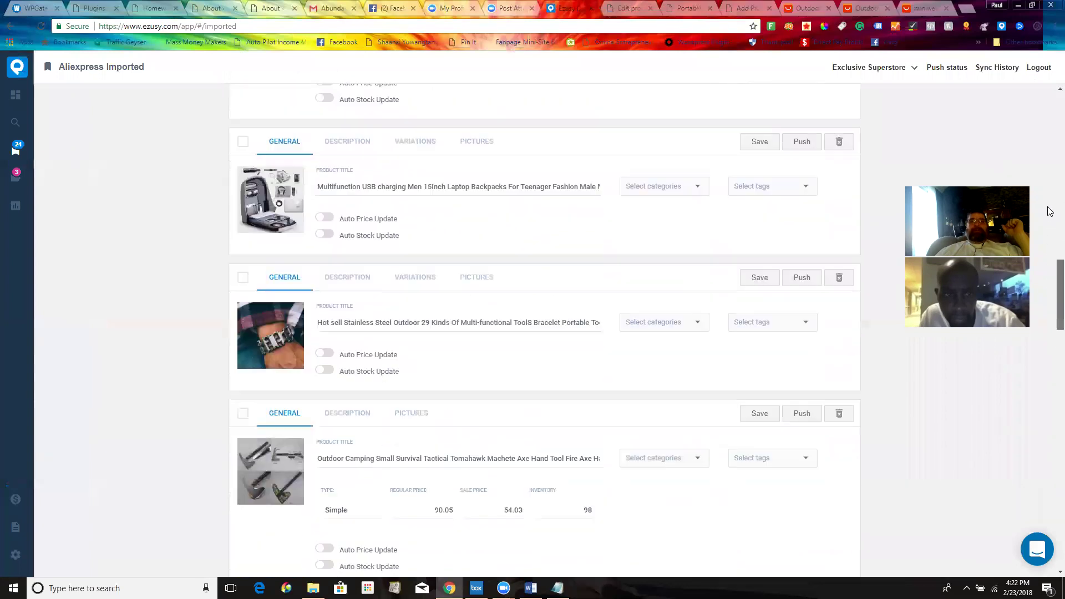
scroll(1049, 167, "up", 10)
scroll(1049, 133, "up", 3)
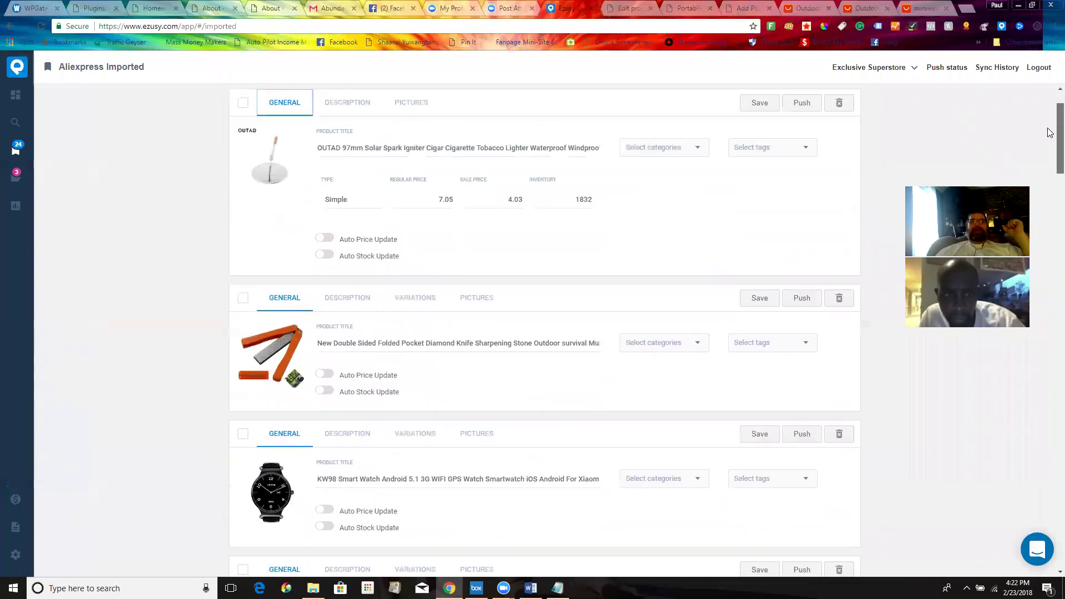
scroll(1050, 132, "up", 2)
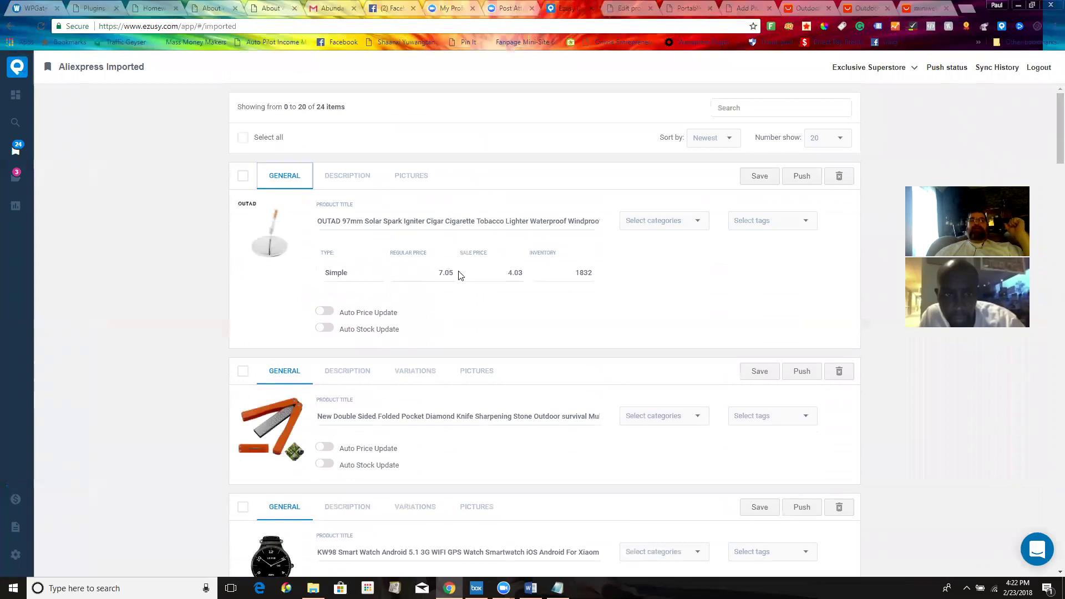
mouse_move(265, 243)
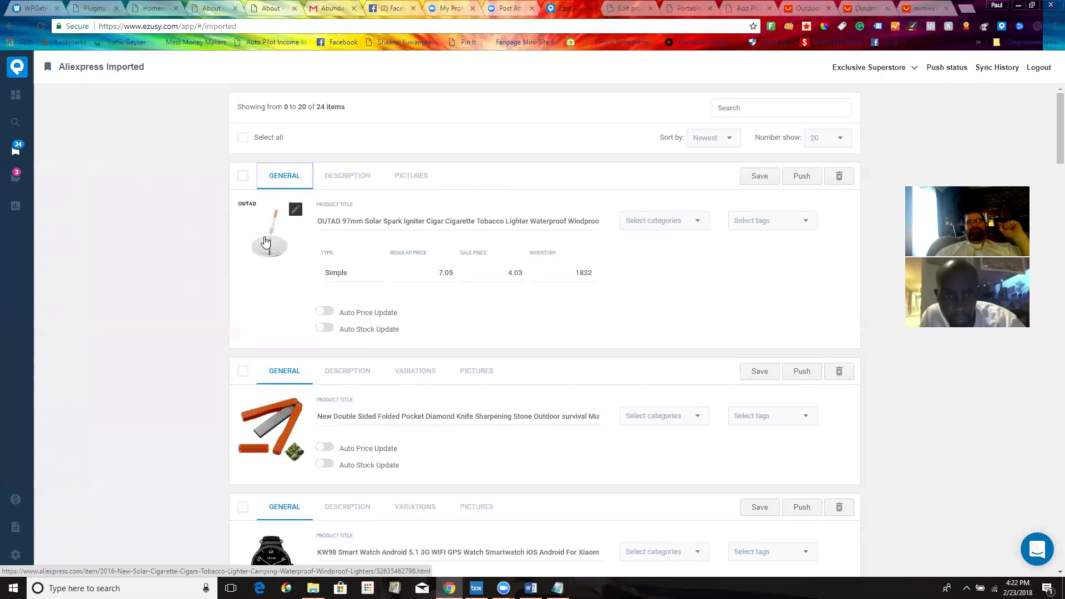
left_click(265, 242)
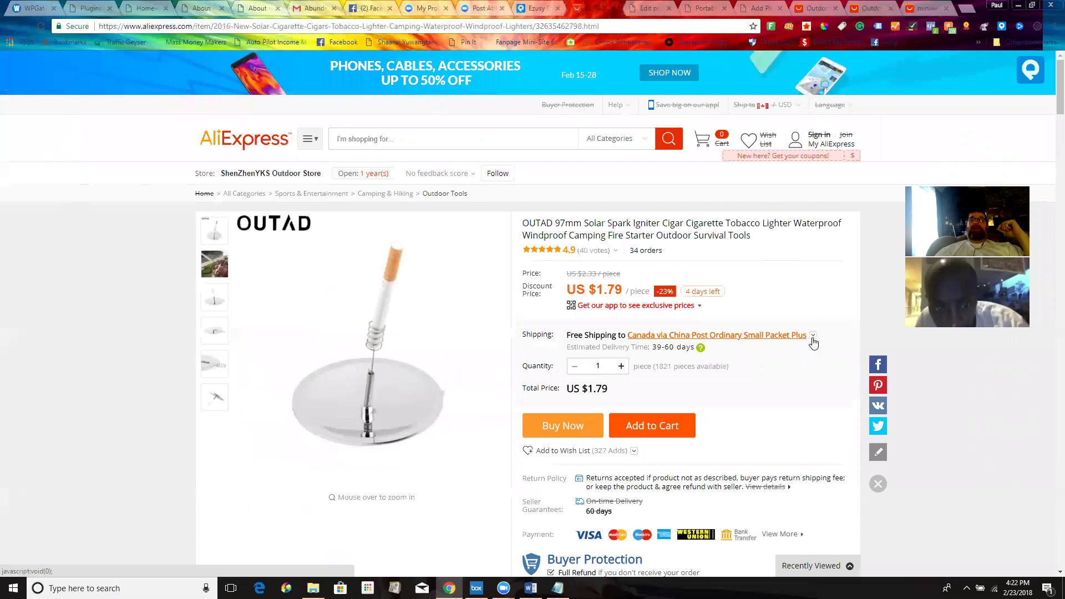
Choose ePacket as the shipping method to Canada for the solar spark igniter
left_click(813, 336)
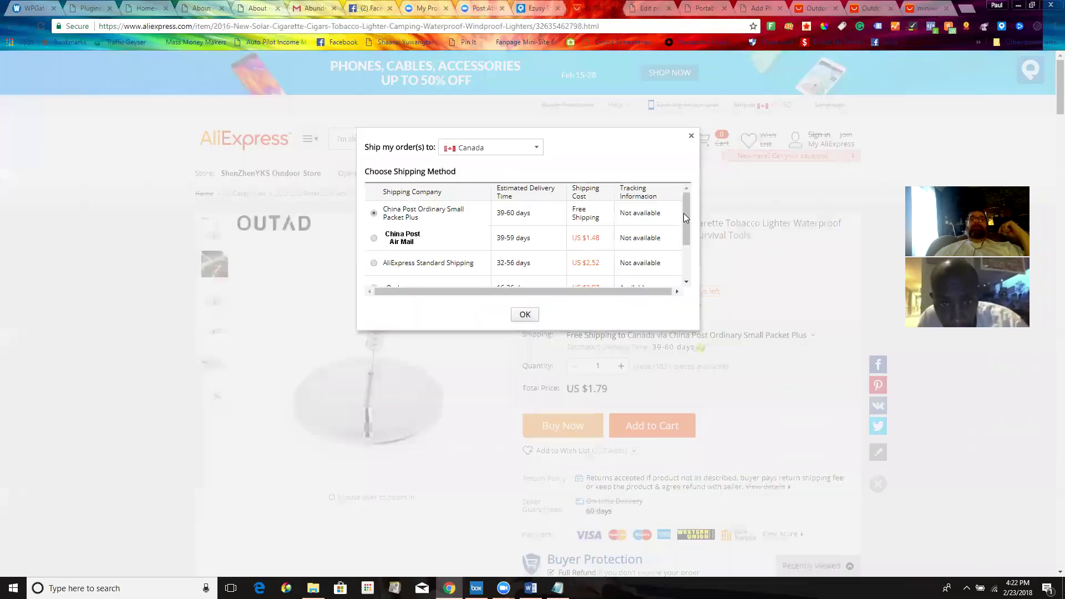
left_click_drag(685, 217, 686, 237)
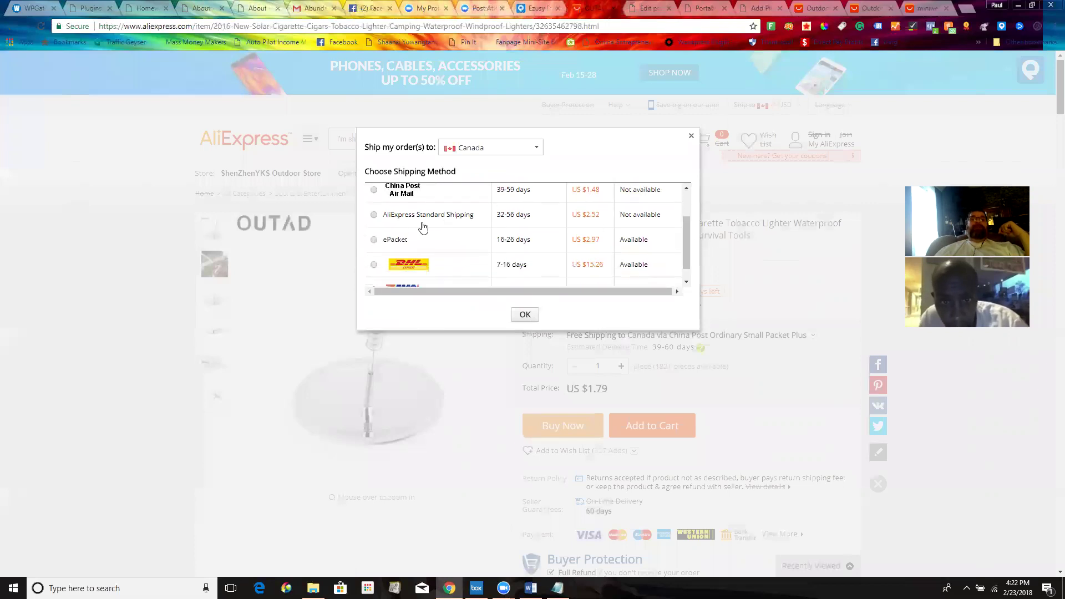
left_click(375, 240)
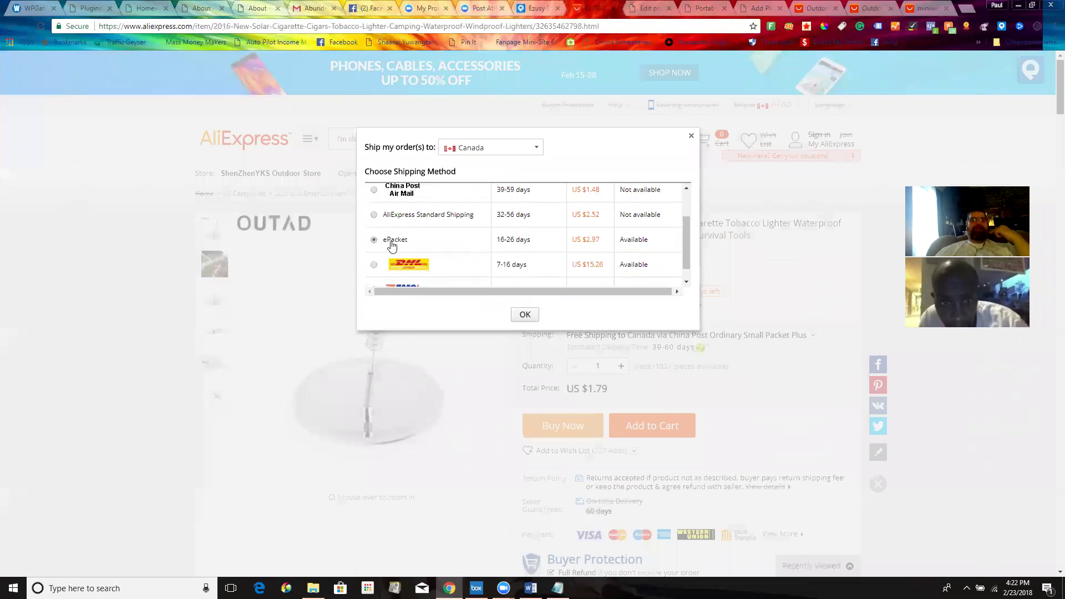
left_click(522, 316)
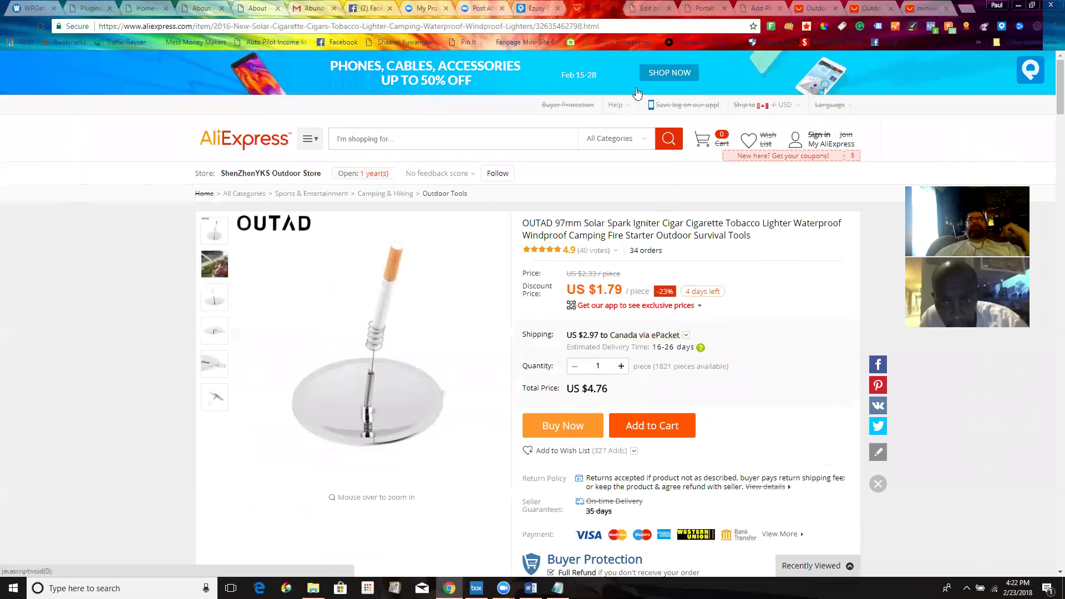
Compare the igniter's Ezusy prices with its AliExpress cost, and save it in Ezusy with sale price 7.05 and regular price 12.95
left_click(538, 8)
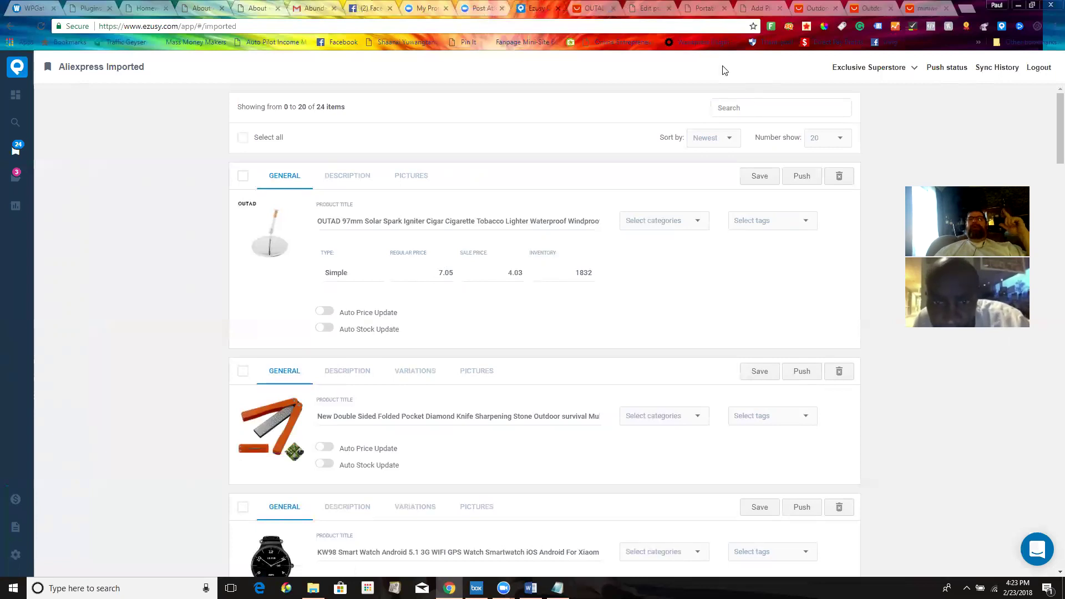
left_click(587, 8)
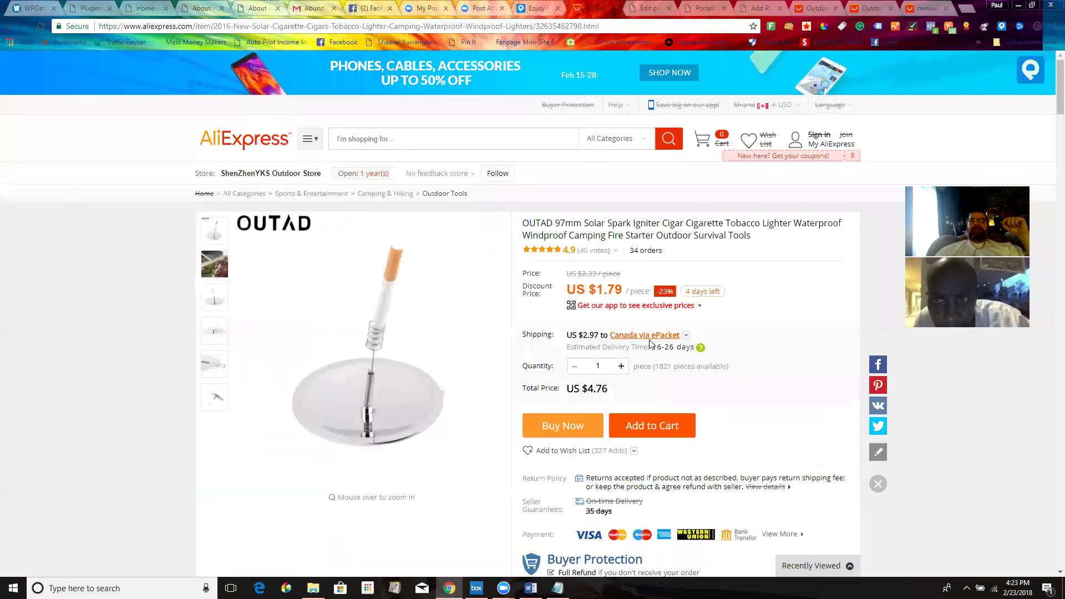
mouse_move(648, 304)
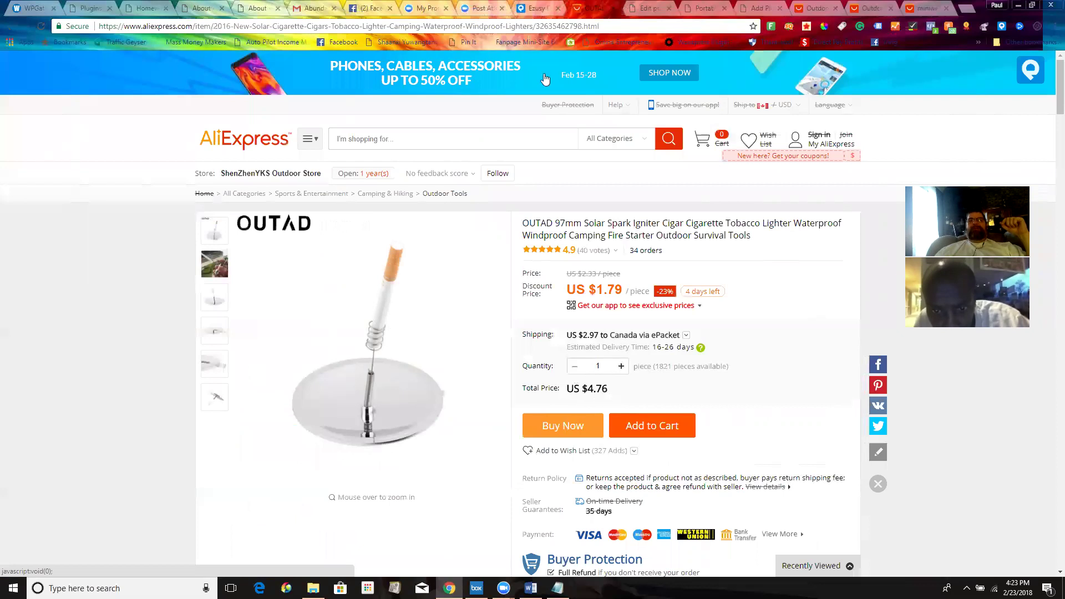
left_click(536, 8)
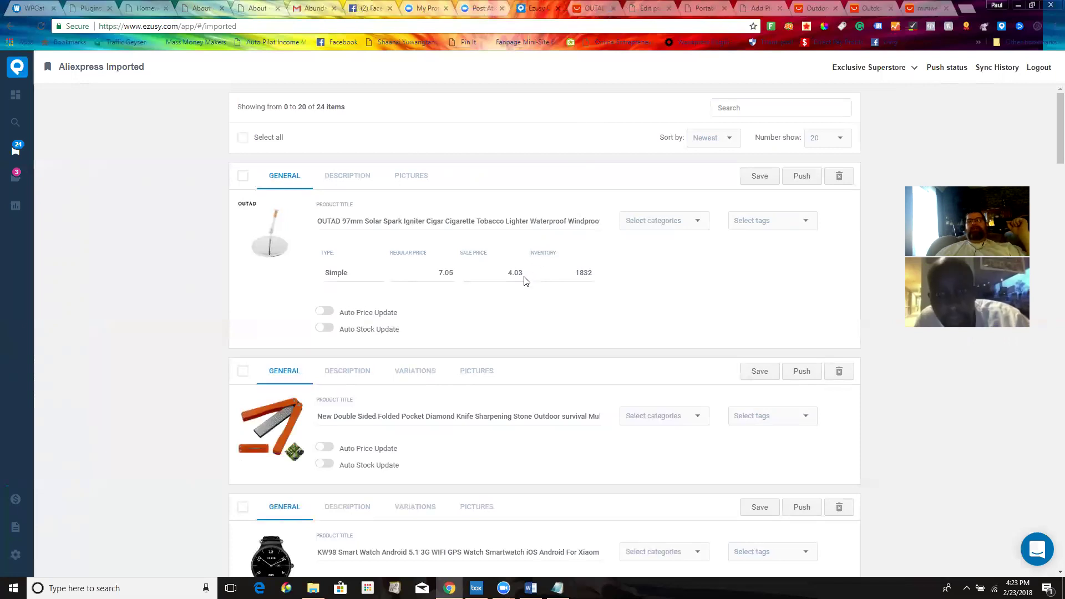
left_click_drag(506, 273, 544, 282)
type("7")
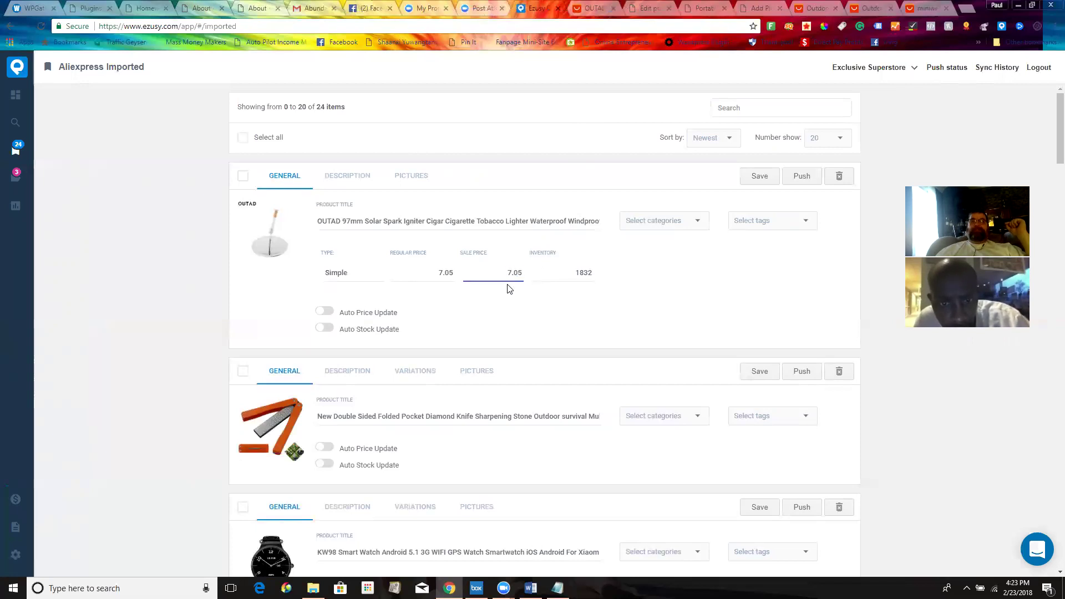
left_click_drag(441, 272, 453, 276)
type("12.95")
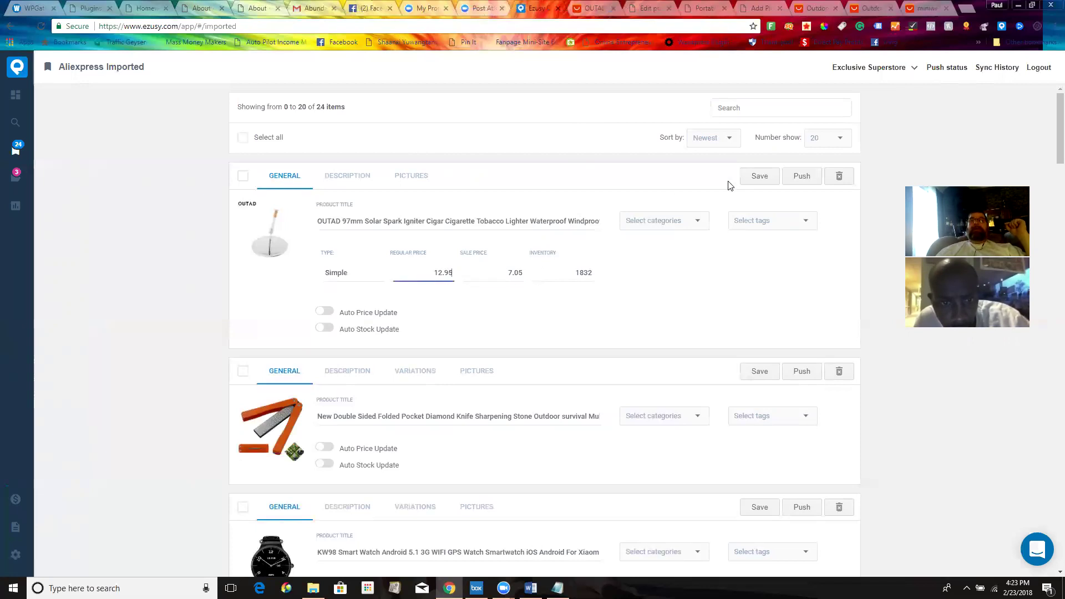
left_click(747, 178)
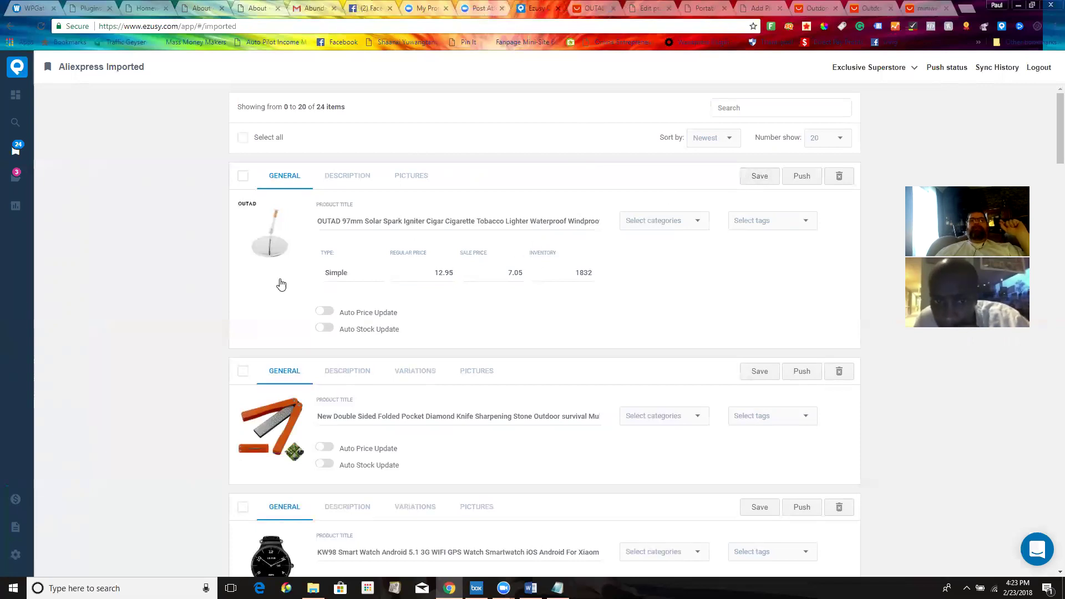
Examine the igniter's features, specifications and package contents in its AliExpress listing, and dismiss the Facebook notifications
mouse_move(272, 252)
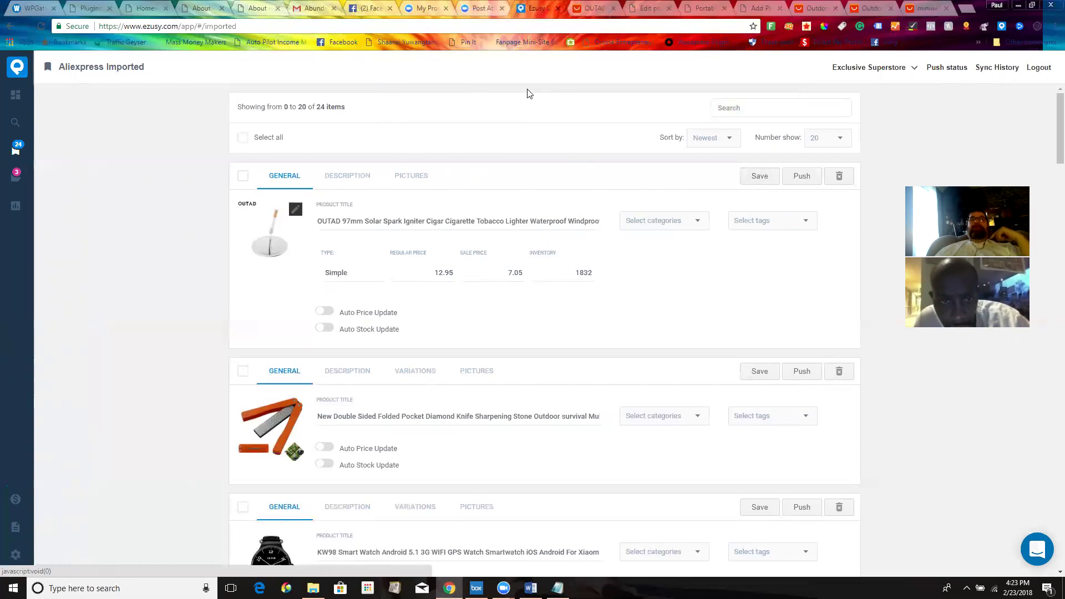
key("ctrl+Tab")
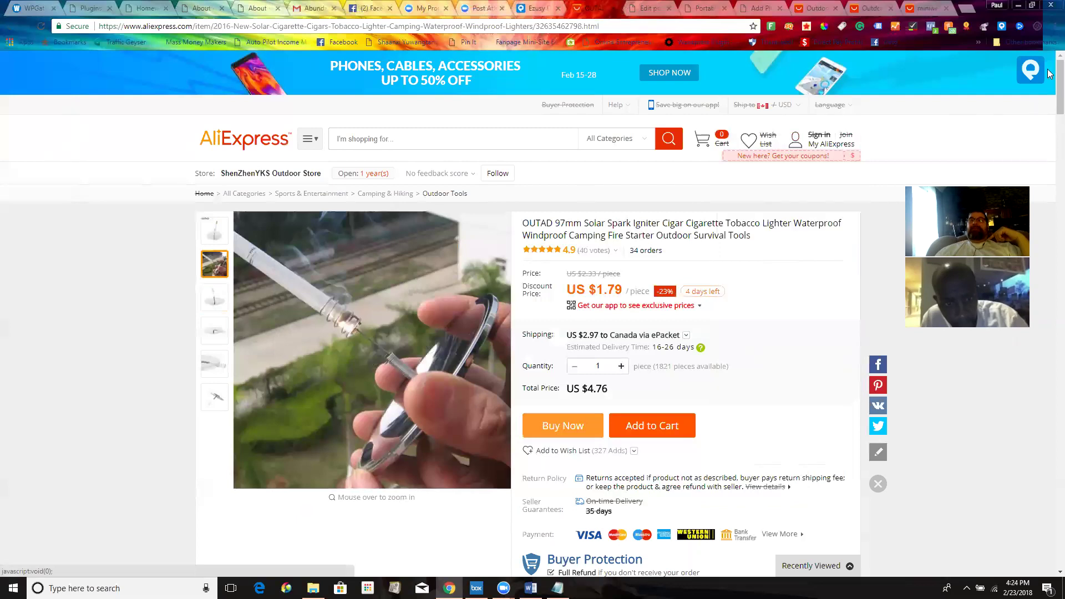
scroll(1048, 93, "down", 10)
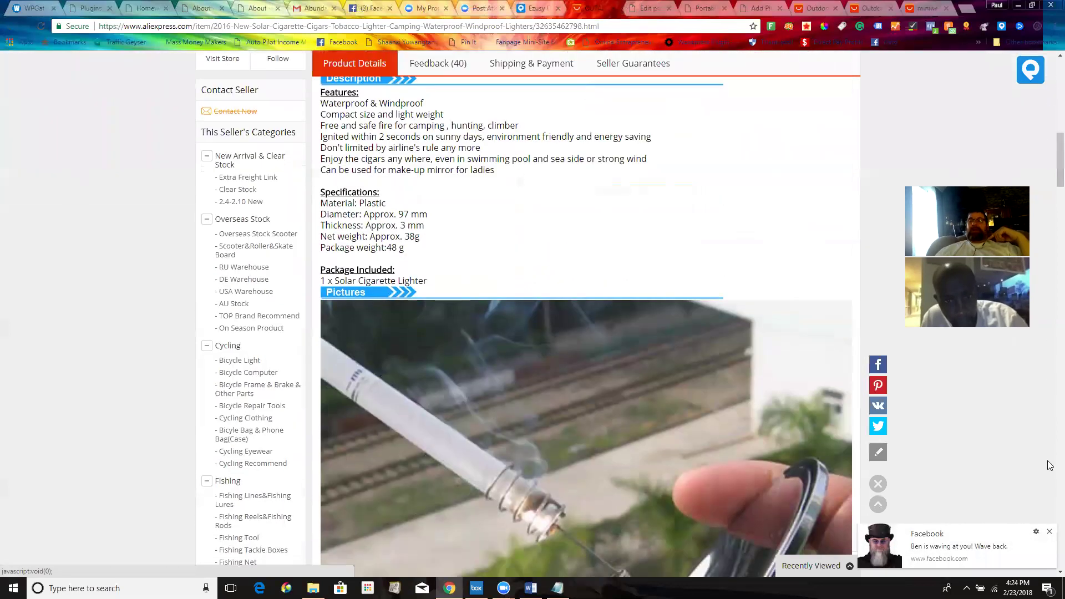
left_click(1049, 533)
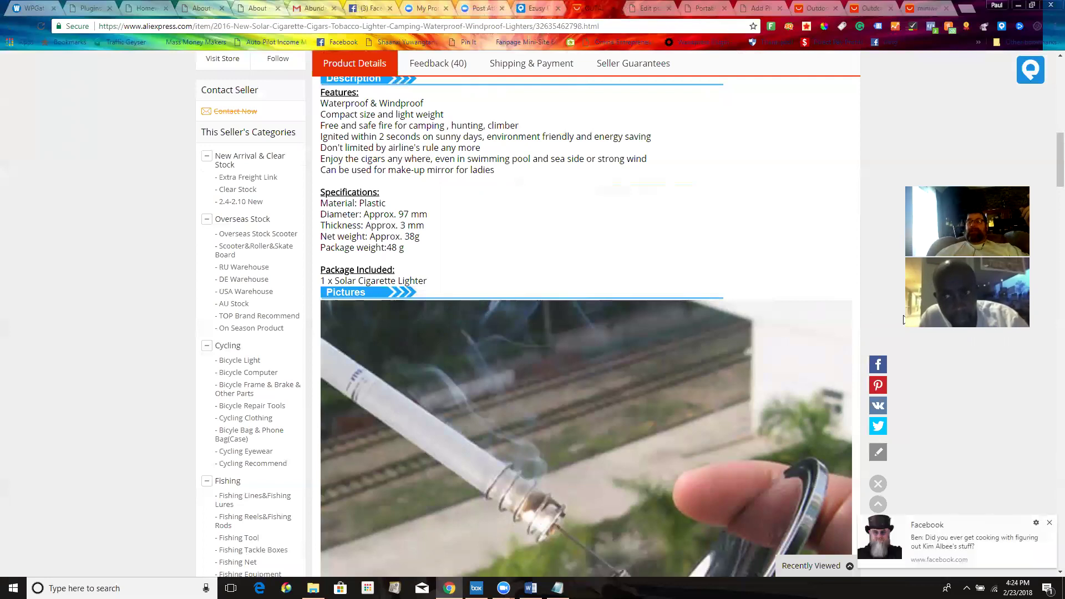
left_click(1049, 523)
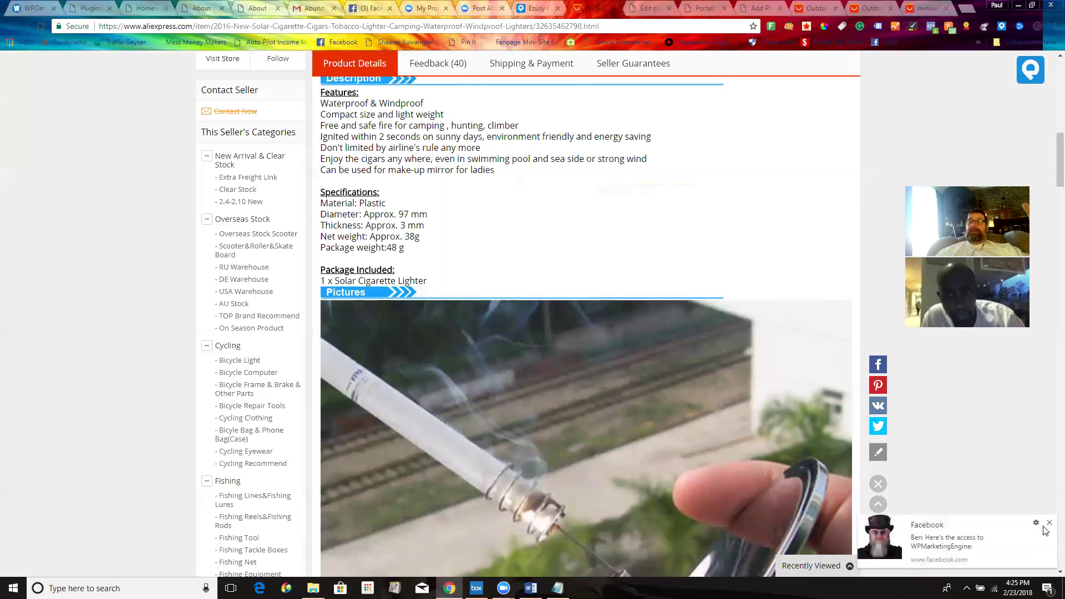
left_click(1047, 523)
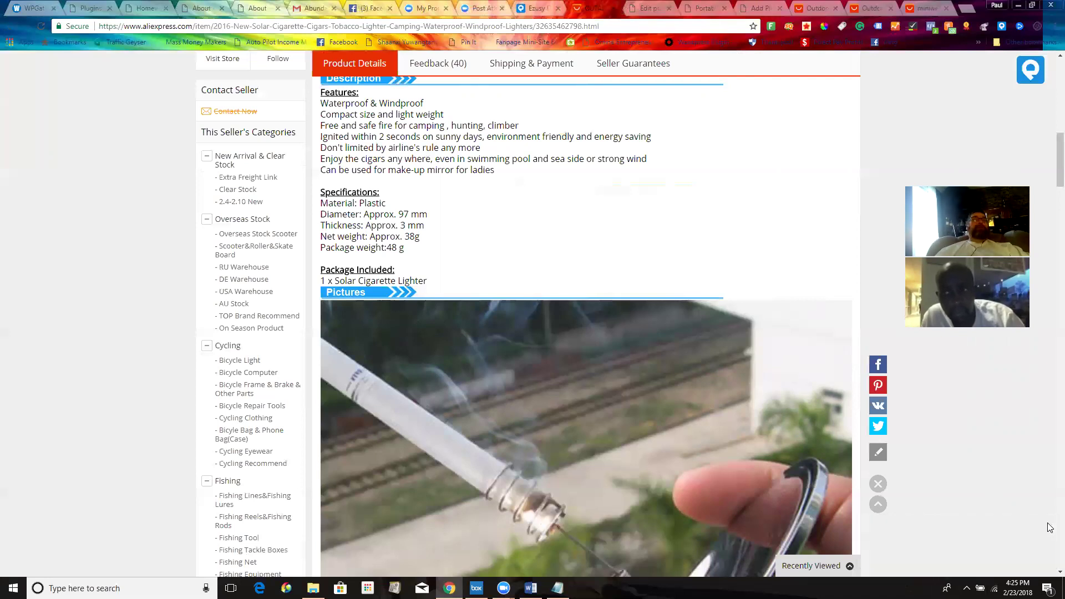